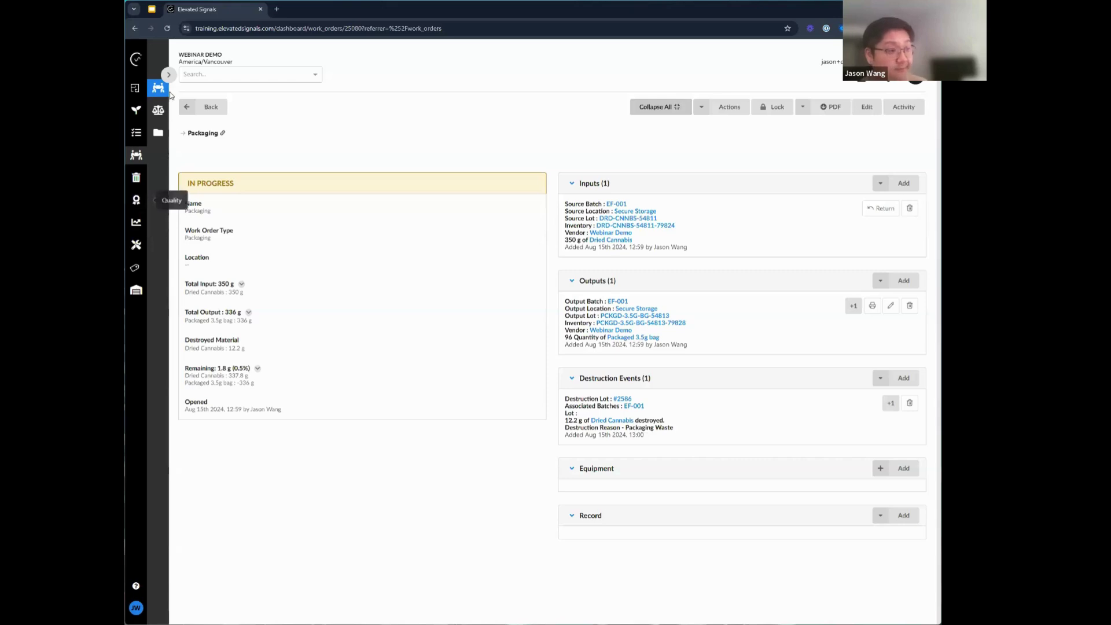
# - Create a form schema named "3.5g Packaging - In Process Check" in the Quality section's form management
pyautogui.click(137, 201)
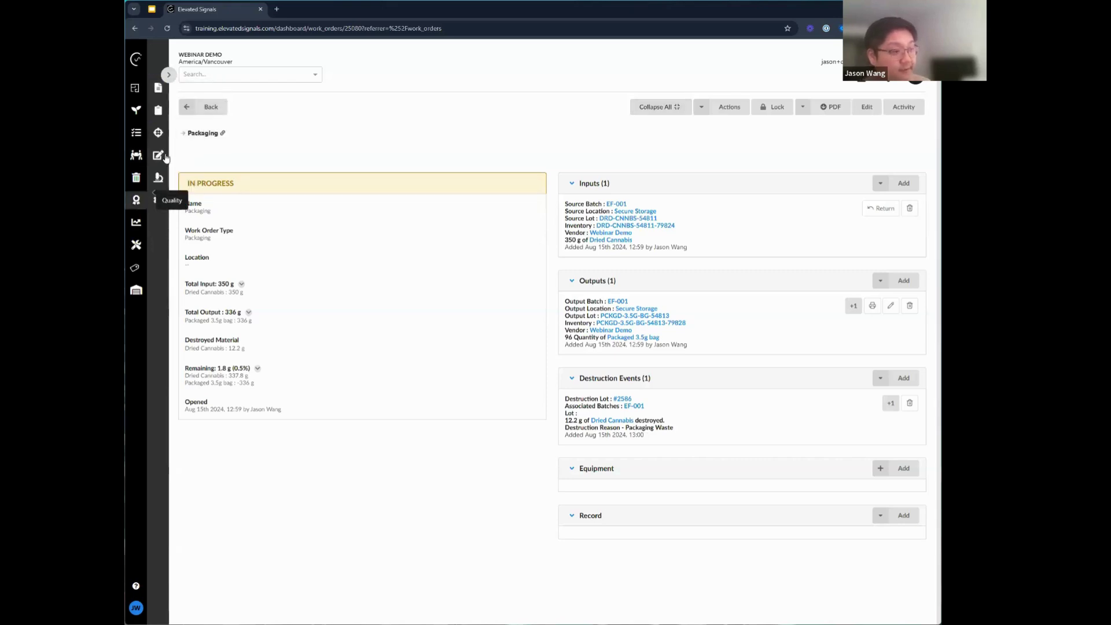
pyautogui.click(158, 114)
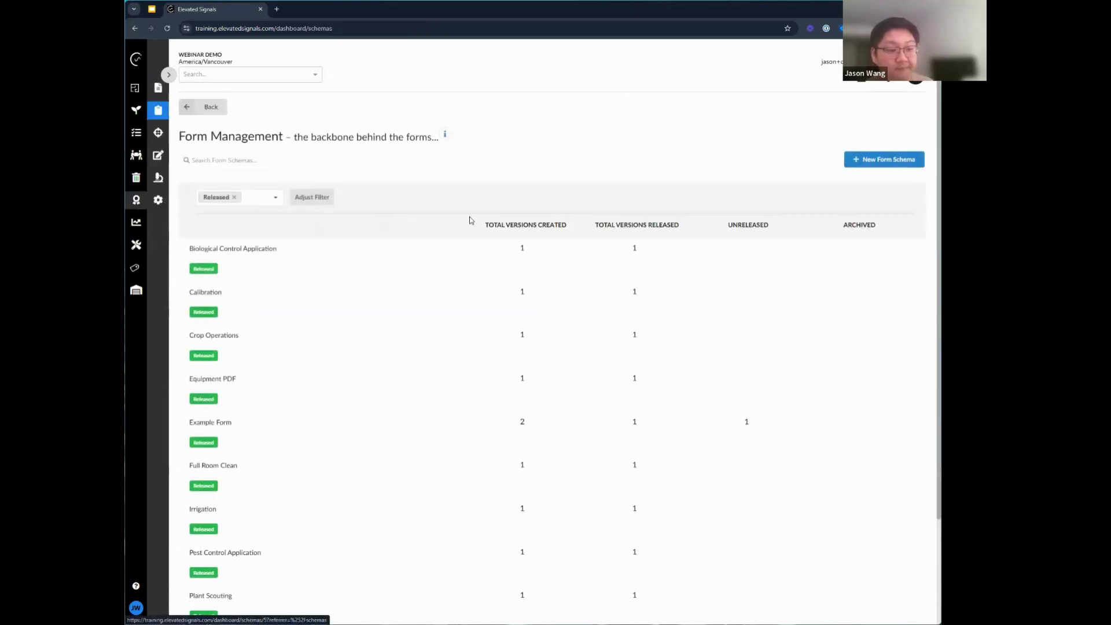
pyautogui.click(867, 166)
pyautogui.click(820, 126)
pyautogui.write('3')
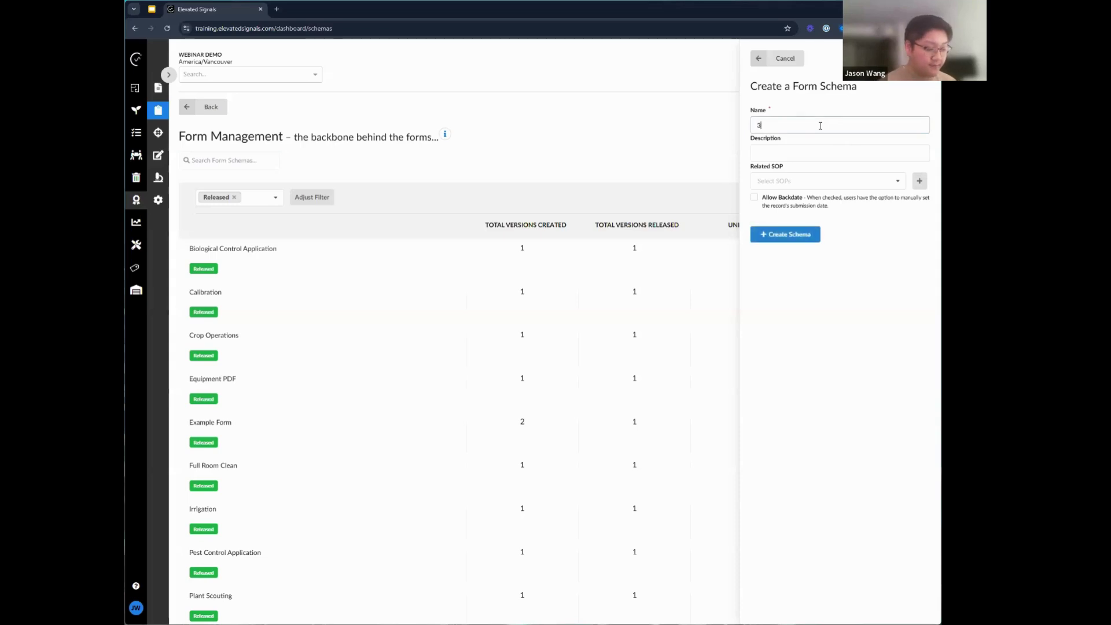
pyautogui.write('.5g Packaging')
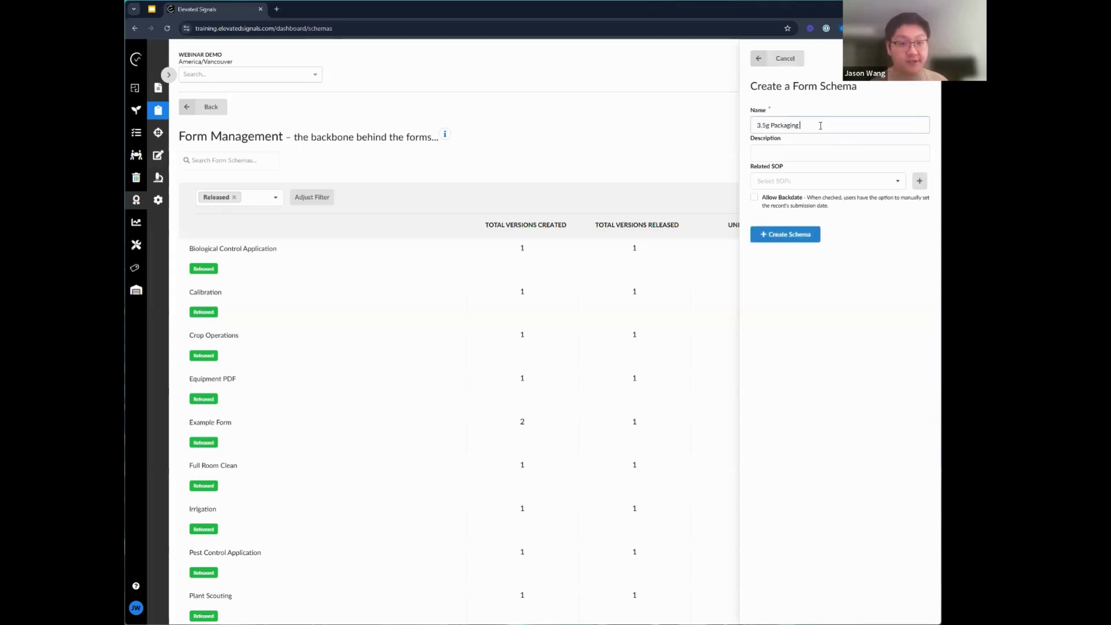
pyautogui.write(' - In Process Check')
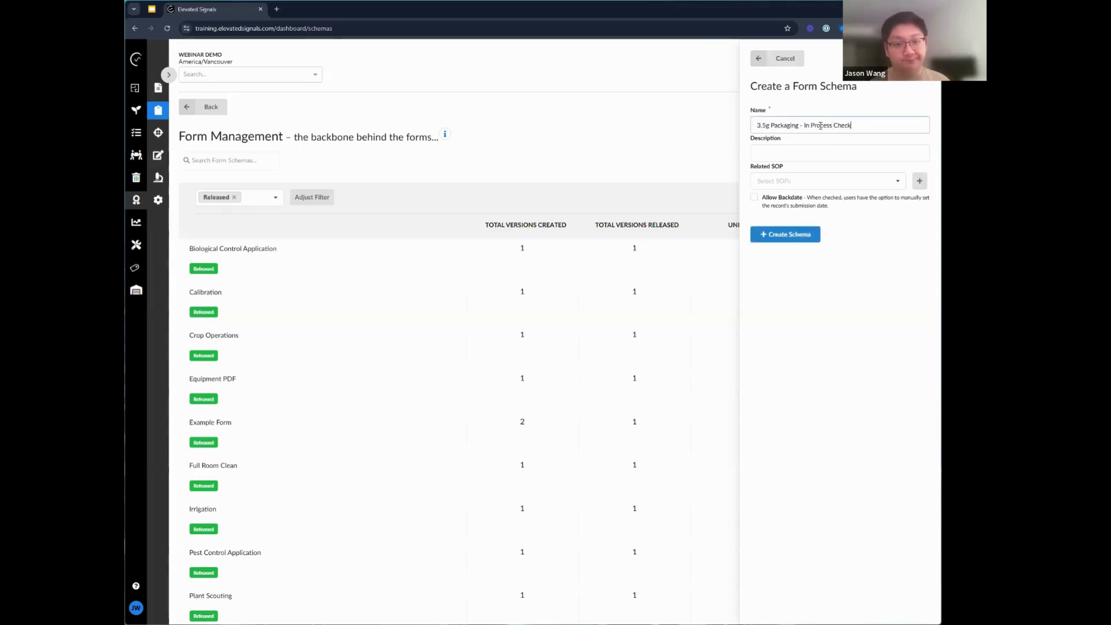
pyautogui.click(805, 237)
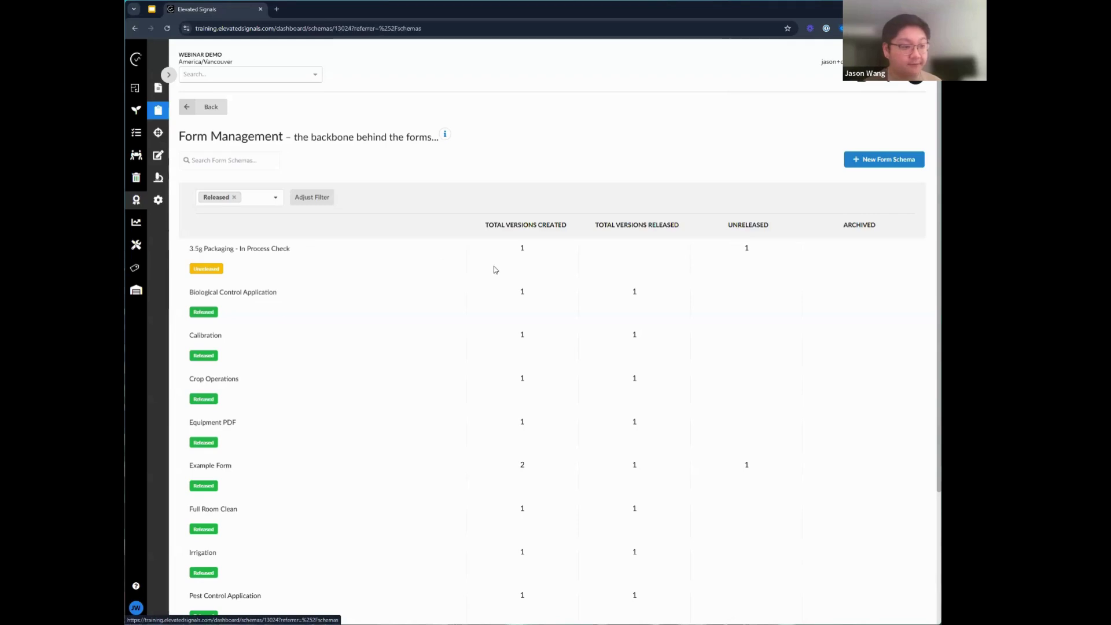
# - Open the 3.5g Packaging - In Process Check schema in the form builder
pyautogui.click(442, 265)
pyautogui.click(781, 112)
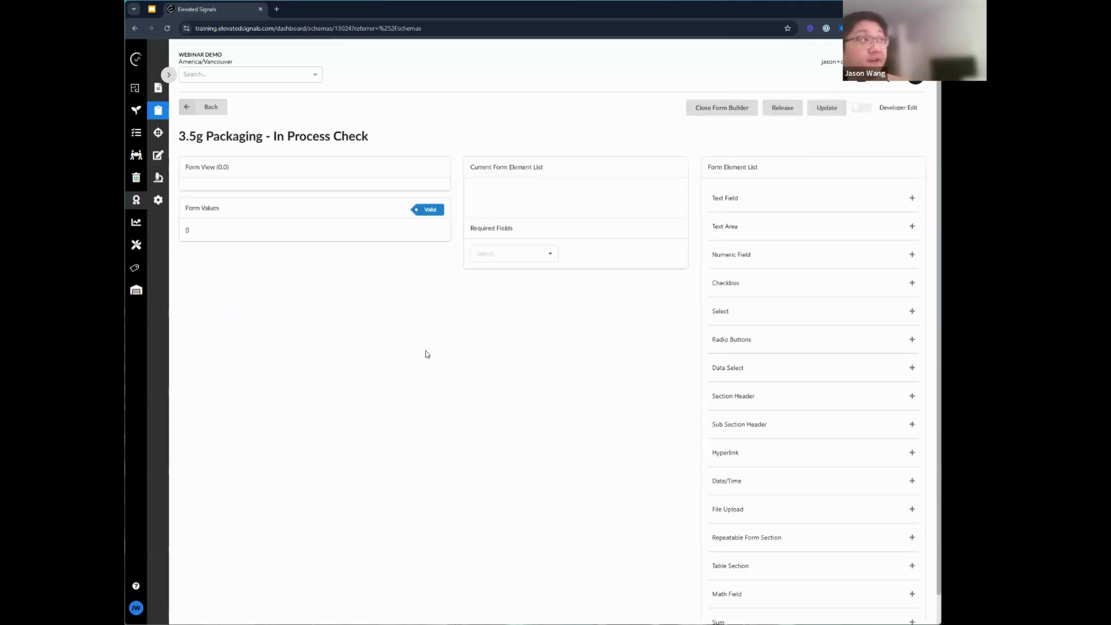
pyautogui.scroll(-1, 535, 355)
pyautogui.middleClick(534, 360)
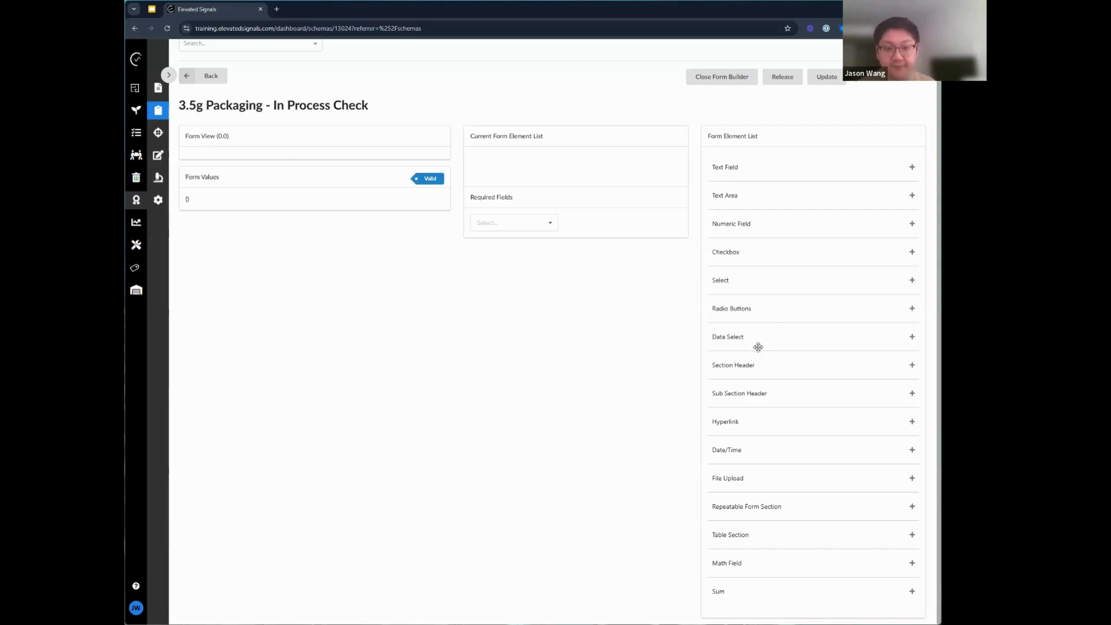
# - Add a Data Select element with batches as its data source and label it "Batch"
pyautogui.moveTo(779, 342); pyautogui.dragTo(521, 202)
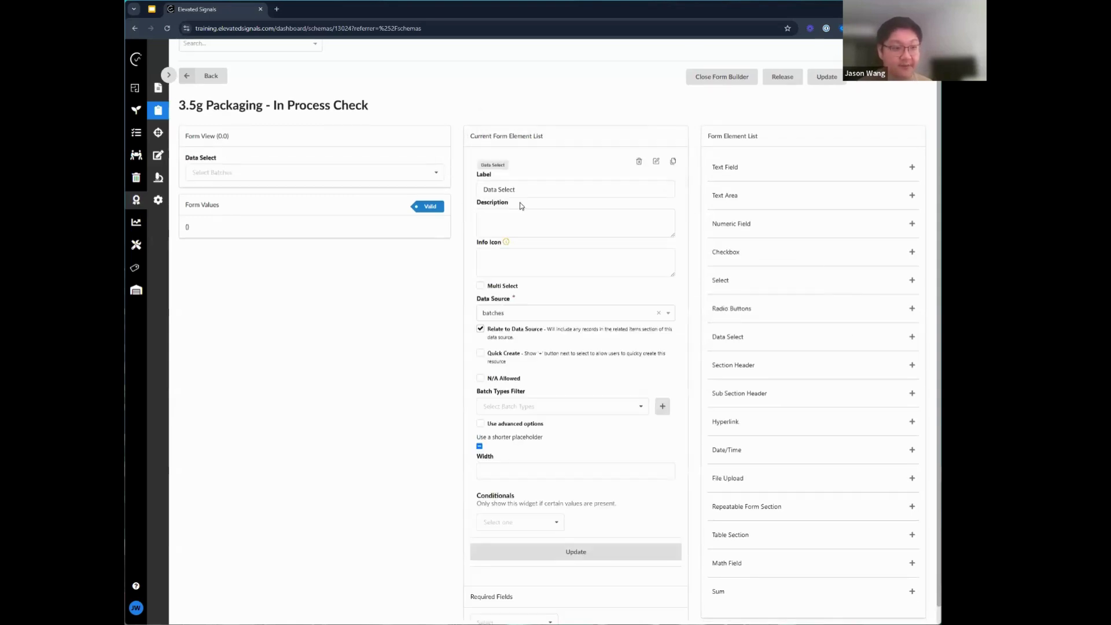
pyautogui.click(301, 173)
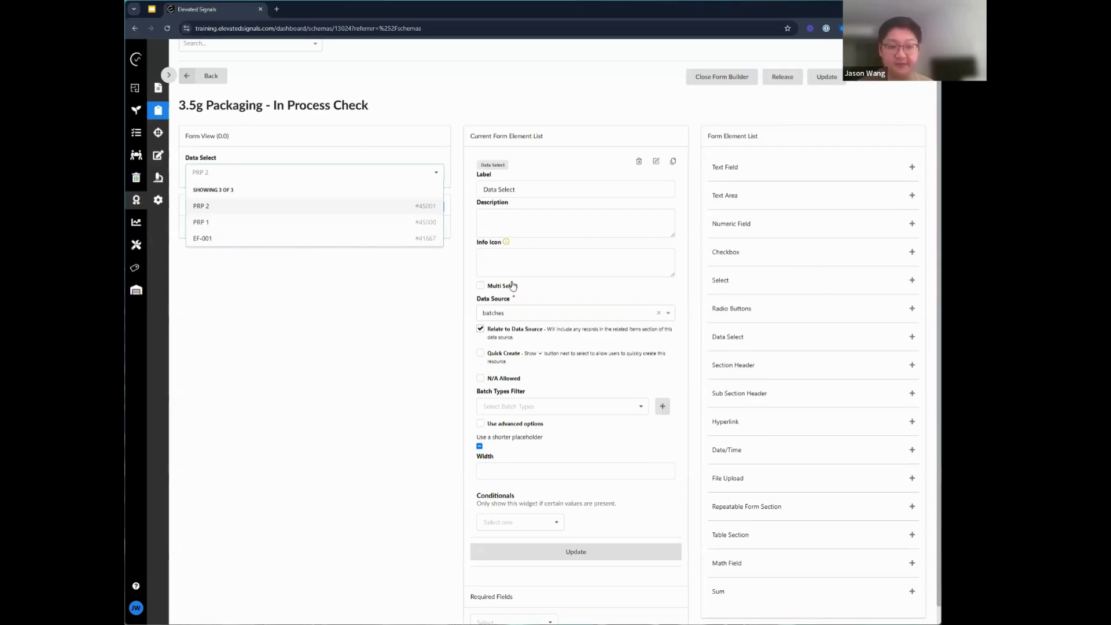
pyautogui.tripleClick(531, 190)
pyautogui.write('Batch')
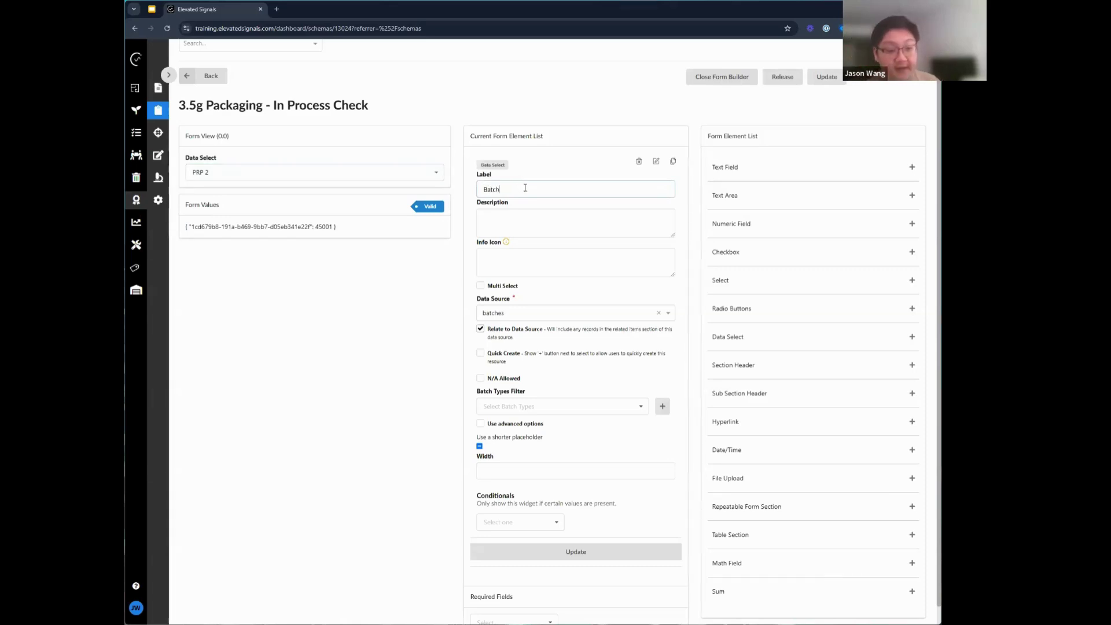
pyautogui.scroll(-1, 554, 417)
pyautogui.click(579, 537)
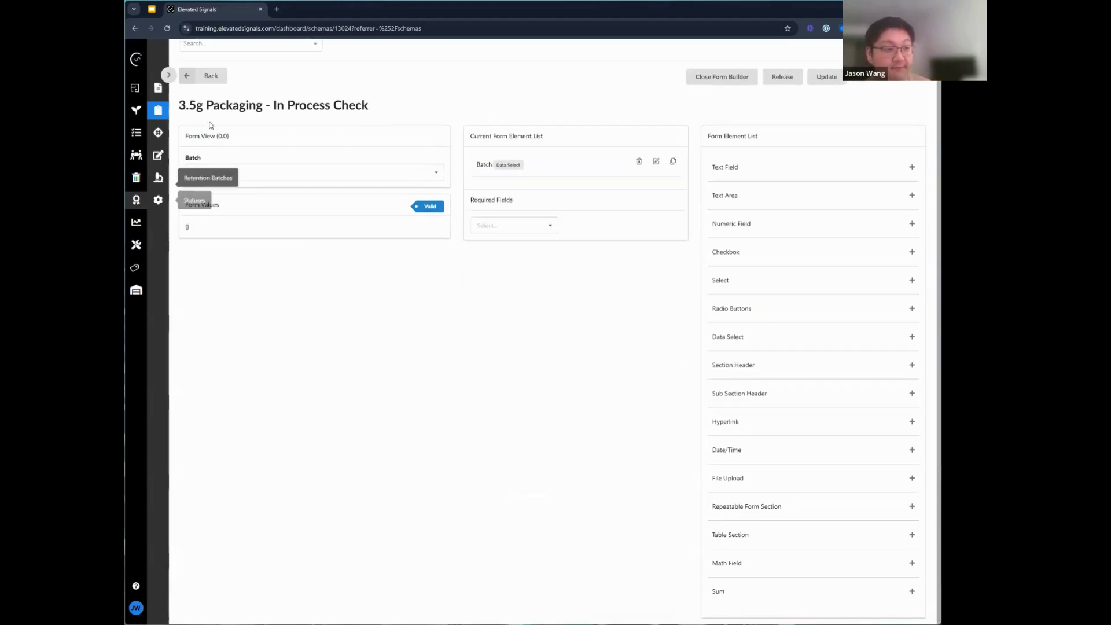
# - Examine the Batch element's choices in the form preview and its data source settings
pyautogui.click(264, 172)
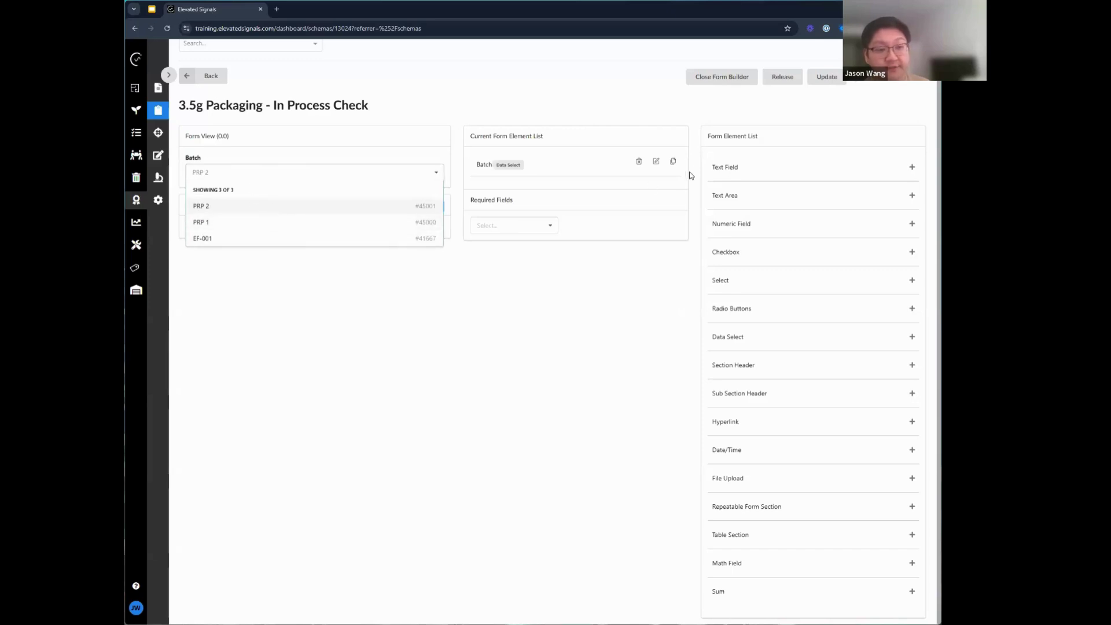
pyautogui.click(656, 161)
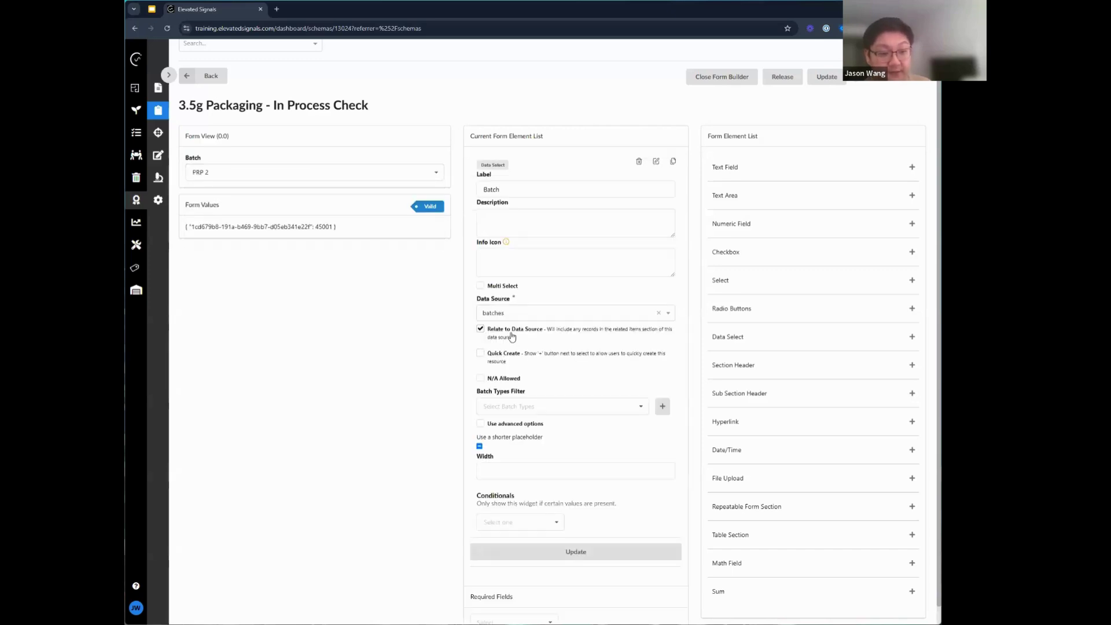
pyautogui.click(655, 165)
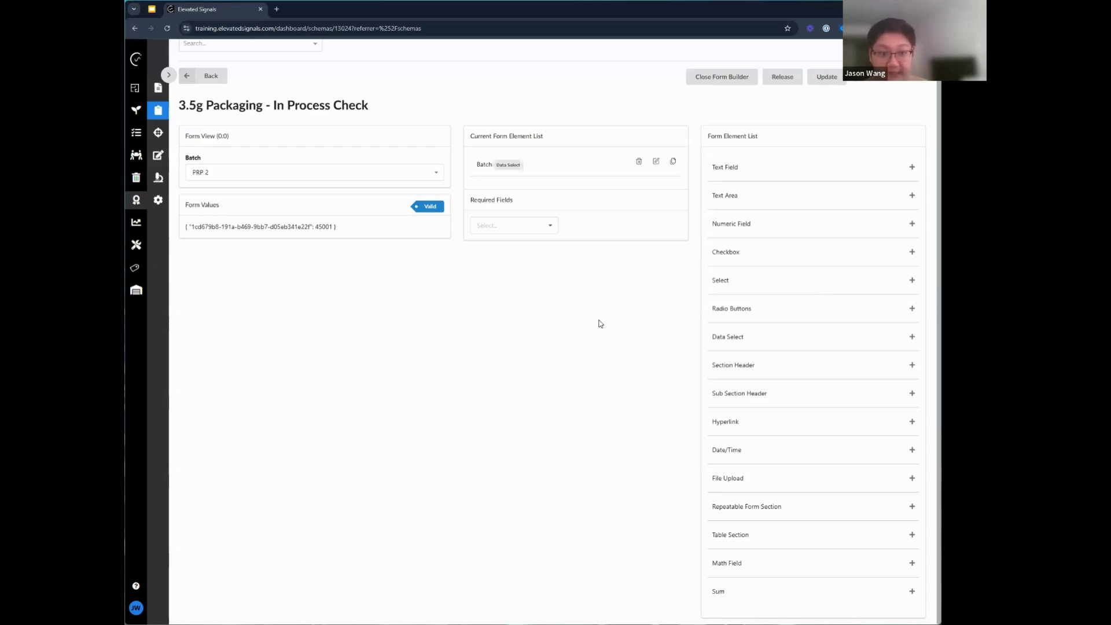
# - Add a numeric field labelled "Target Weight (g):" below the Batch element
pyautogui.moveTo(803, 226); pyautogui.dragTo(524, 235)
pyautogui.tripleClick(555, 213)
pyautogui.write('Tan')
pyautogui.write('get Weight')
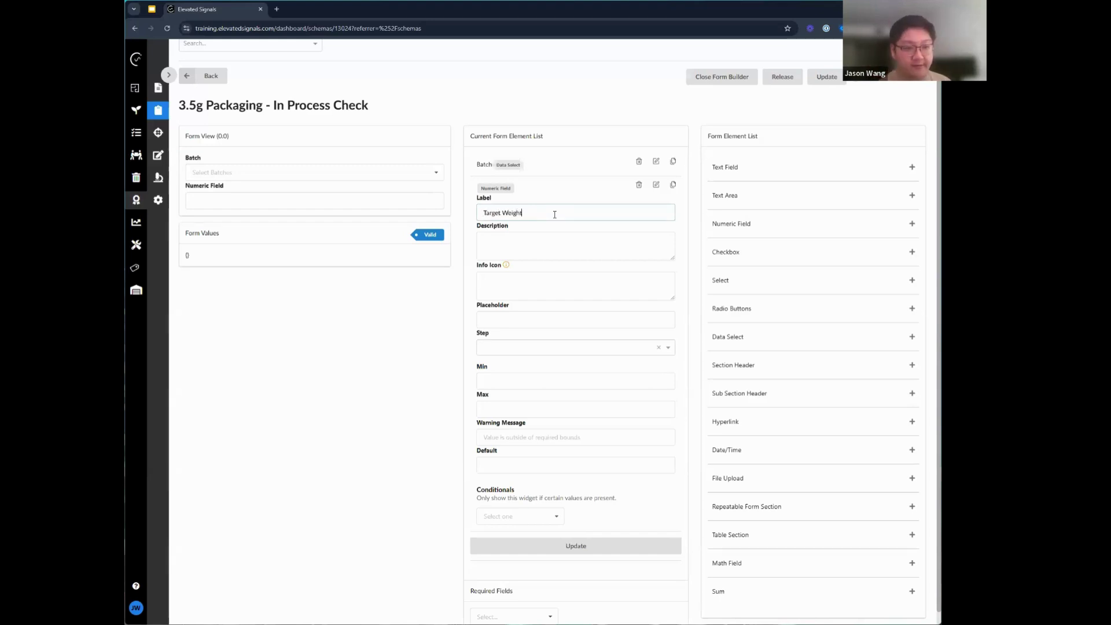
pyautogui.write(' 9g')
pyautogui.press('BackSpace')
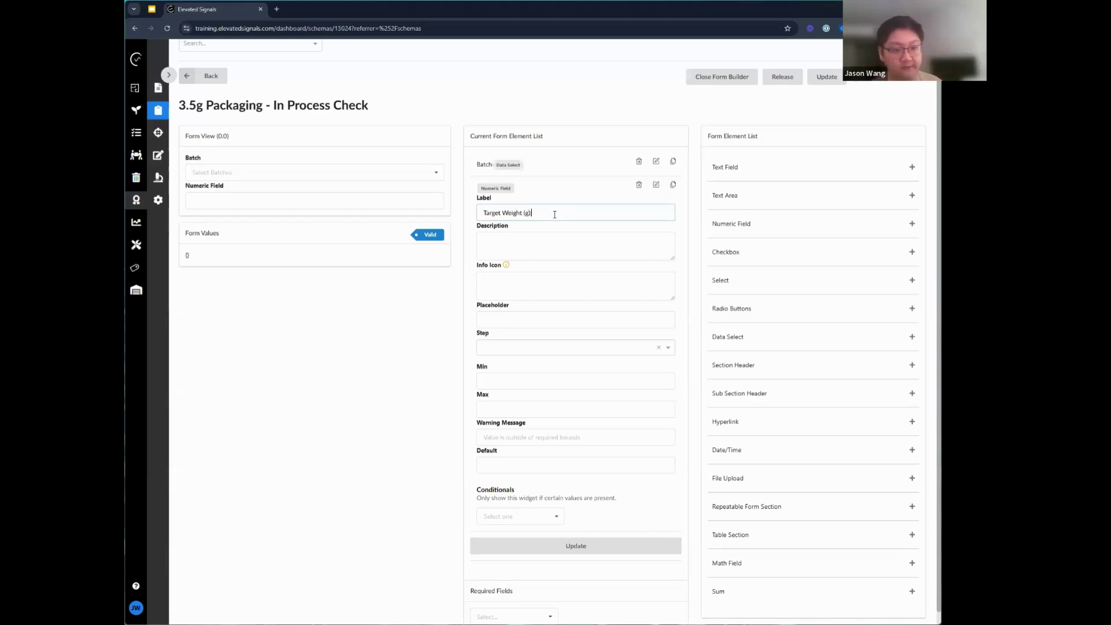
pyautogui.click(554, 550)
# - Add a numeric field labelled "Tare Weight (g):" below the target weight field
pyautogui.moveTo(756, 234); pyautogui.dragTo(534, 241)
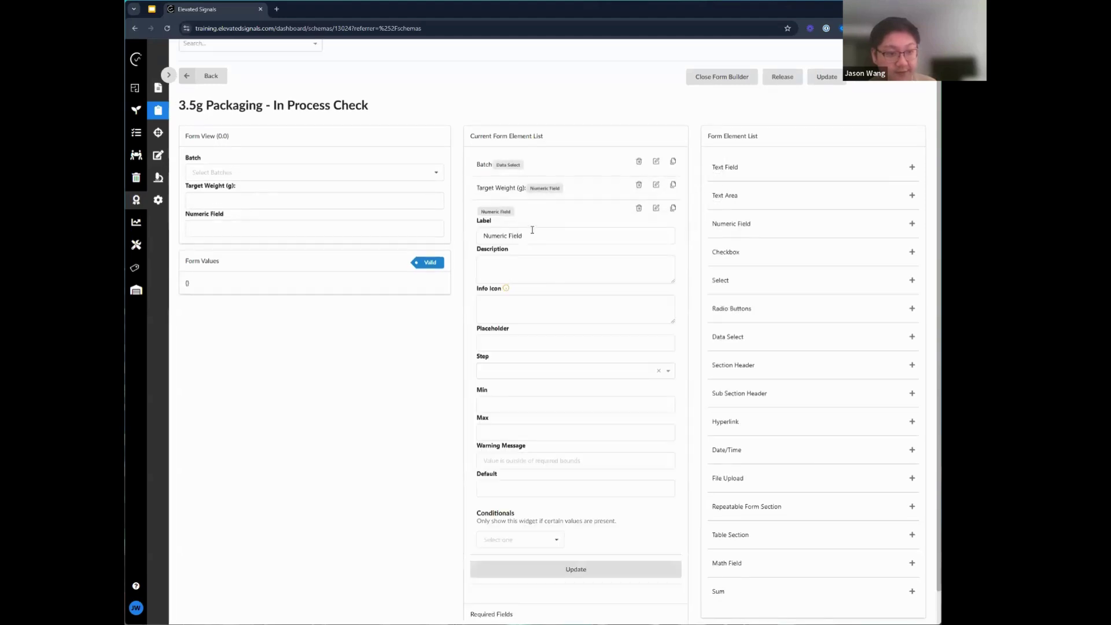
pyautogui.write('Tare Weight (g):')
pyautogui.click(512, 569)
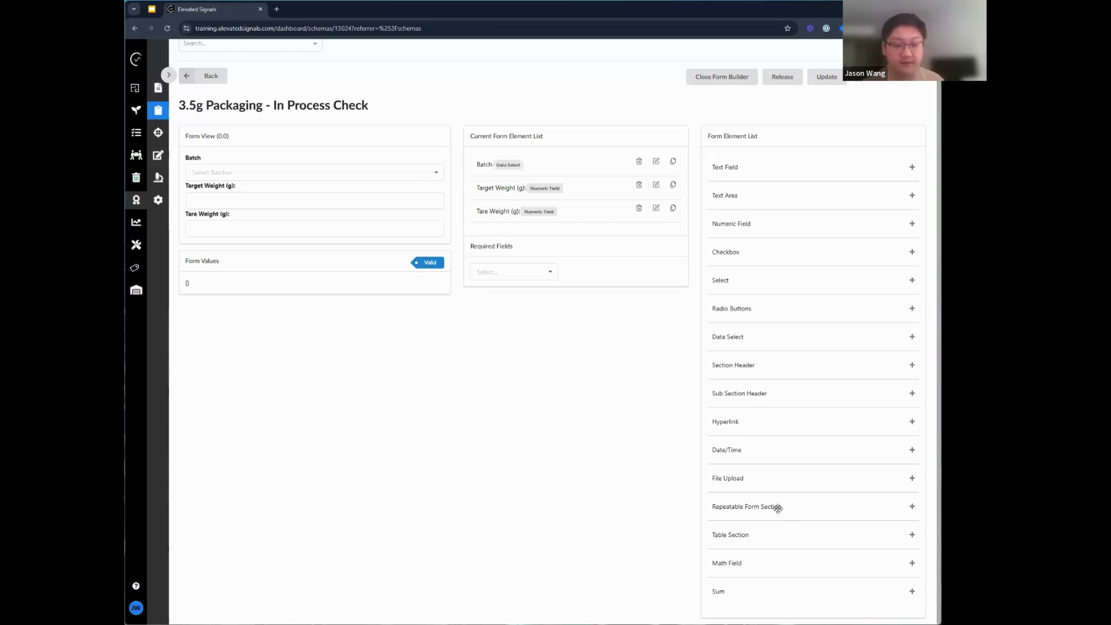
# - Add a repeatable form section below the tare weight, containing a numeric field labelled "Gross Weight (g):"
pyautogui.moveTo(775, 506); pyautogui.dragTo(571, 310)
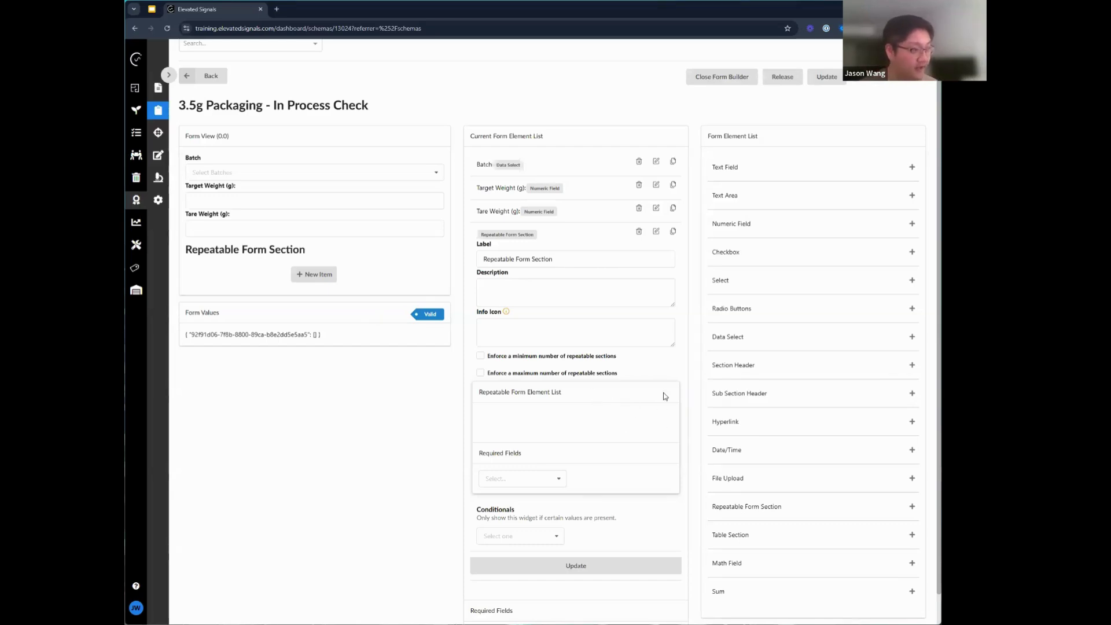
pyautogui.moveTo(745, 225); pyautogui.dragTo(529, 441)
pyautogui.write('Gross Weight (g')
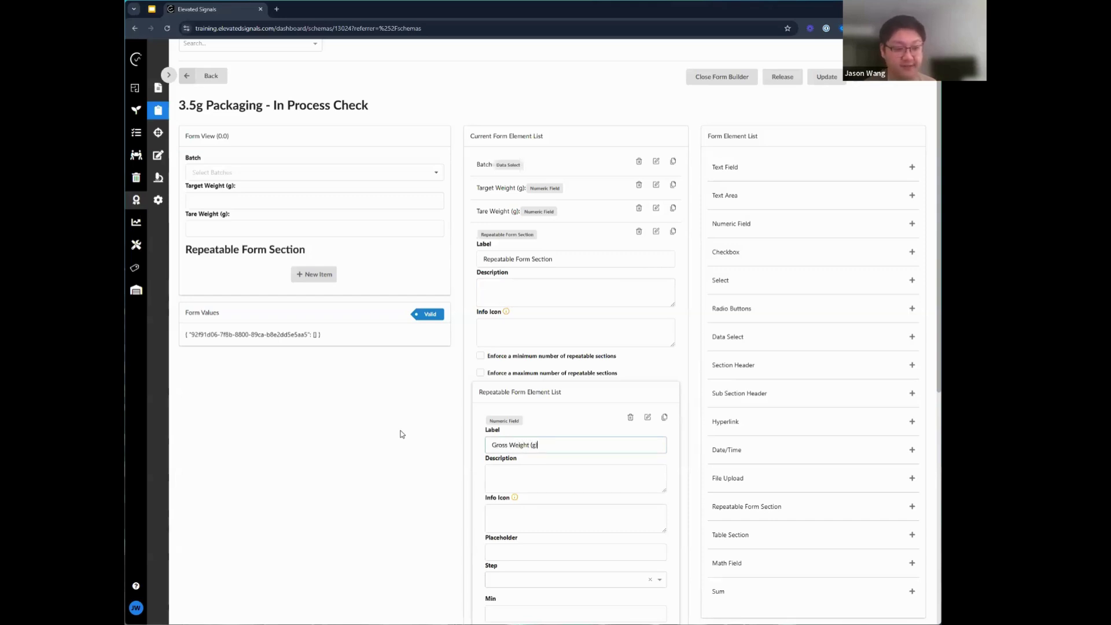
pyautogui.write('):')
pyautogui.scroll(-3, 602, 593)
pyautogui.click(602, 593)
pyautogui.scroll(4, 376, 451)
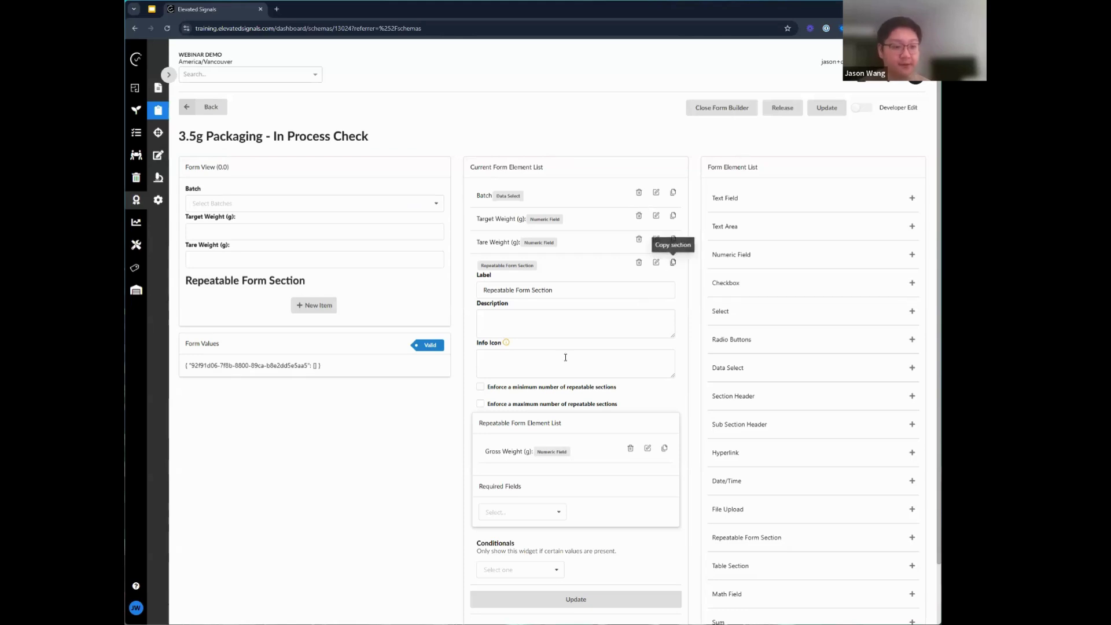
# - Try out the repeatable section in the form preview by adding an item with gross weight 125, clearing the value again
pyautogui.click(248, 264)
pyautogui.click(314, 305)
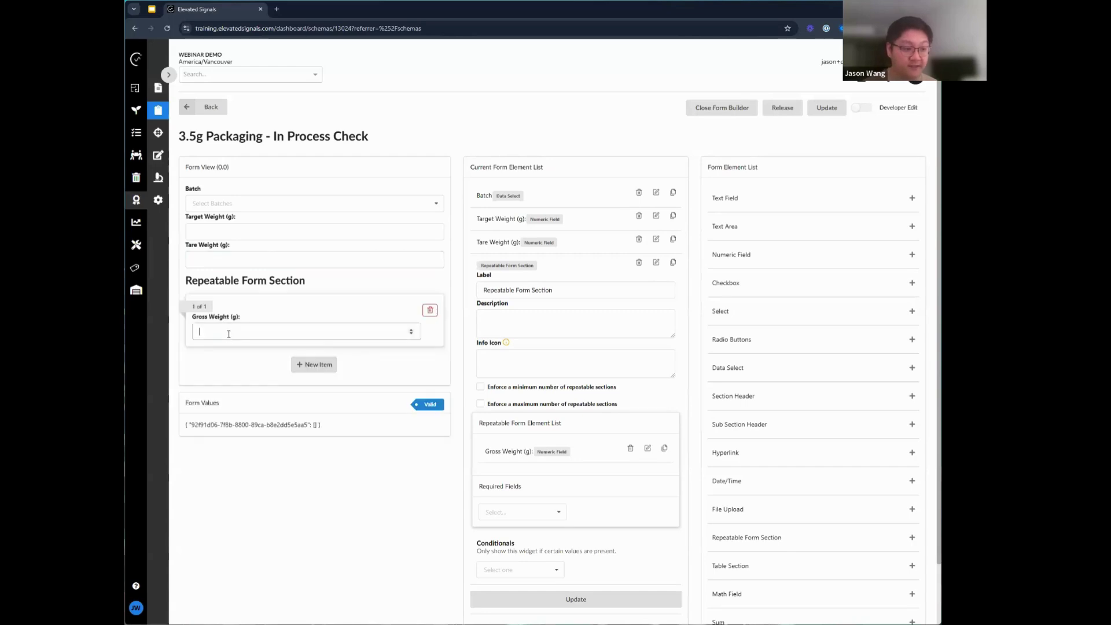
pyautogui.write('125')
pyautogui.hotkey('ctrl', 'a')
pyautogui.press('BackSpace')
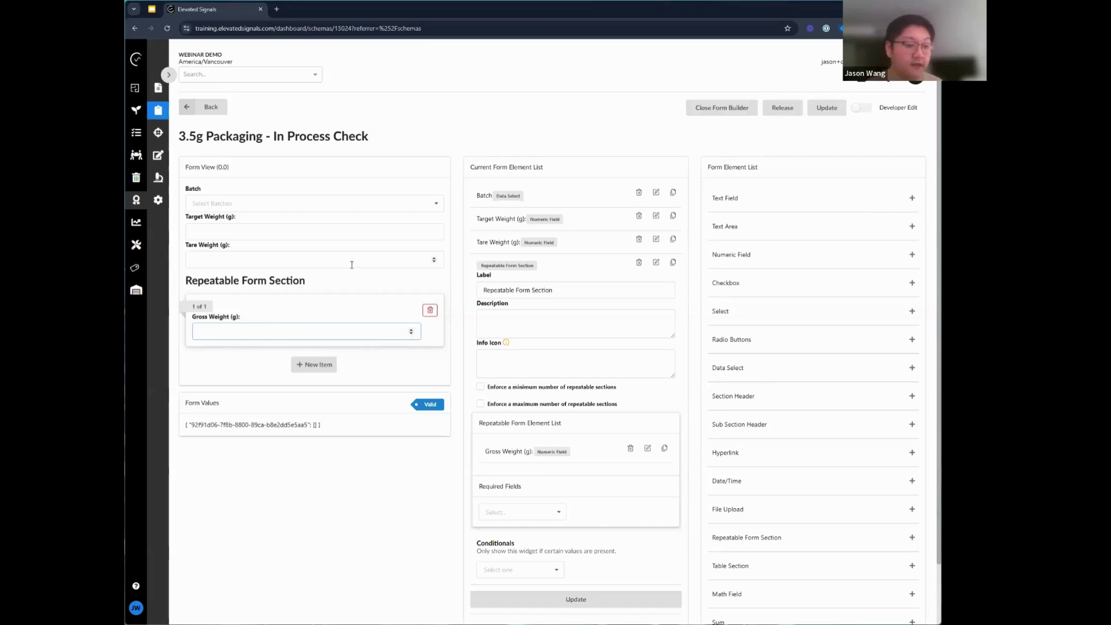
# - Label the repeatable section "Spot Checks" and add a math field to it below Gross Weight (g):
pyautogui.tripleClick(574, 293)
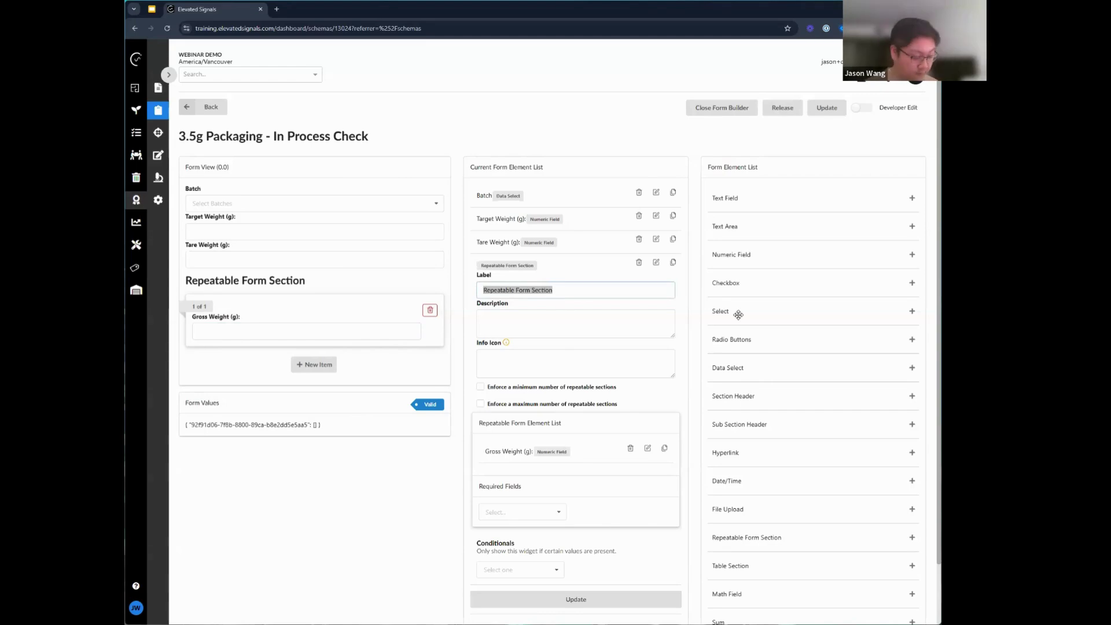
pyautogui.write('Spot Checks')
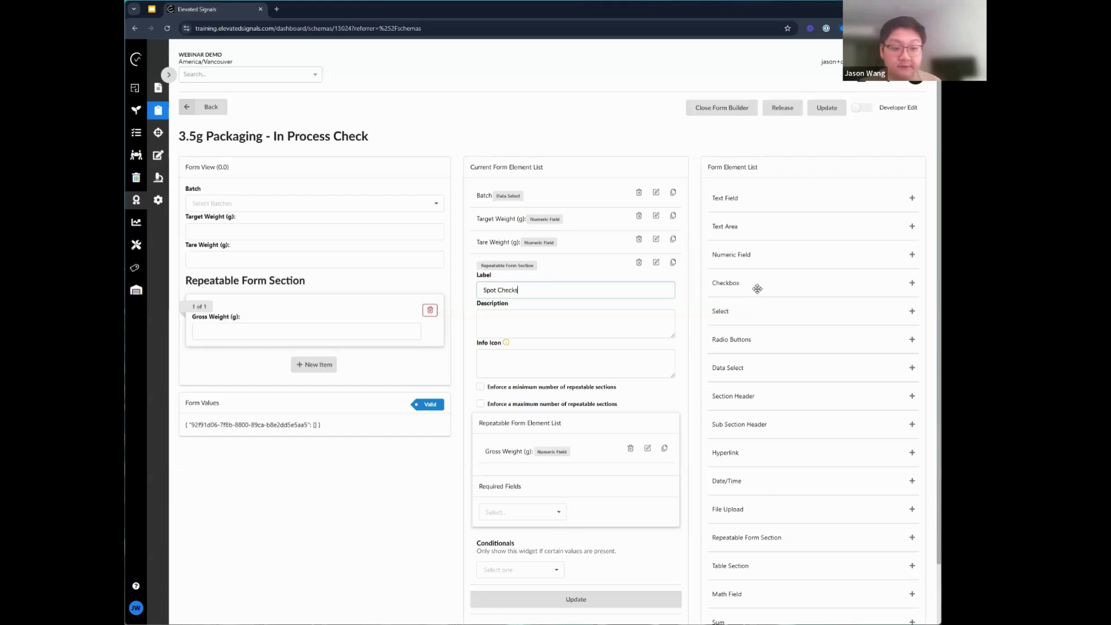
pyautogui.scroll(-1, 749, 292)
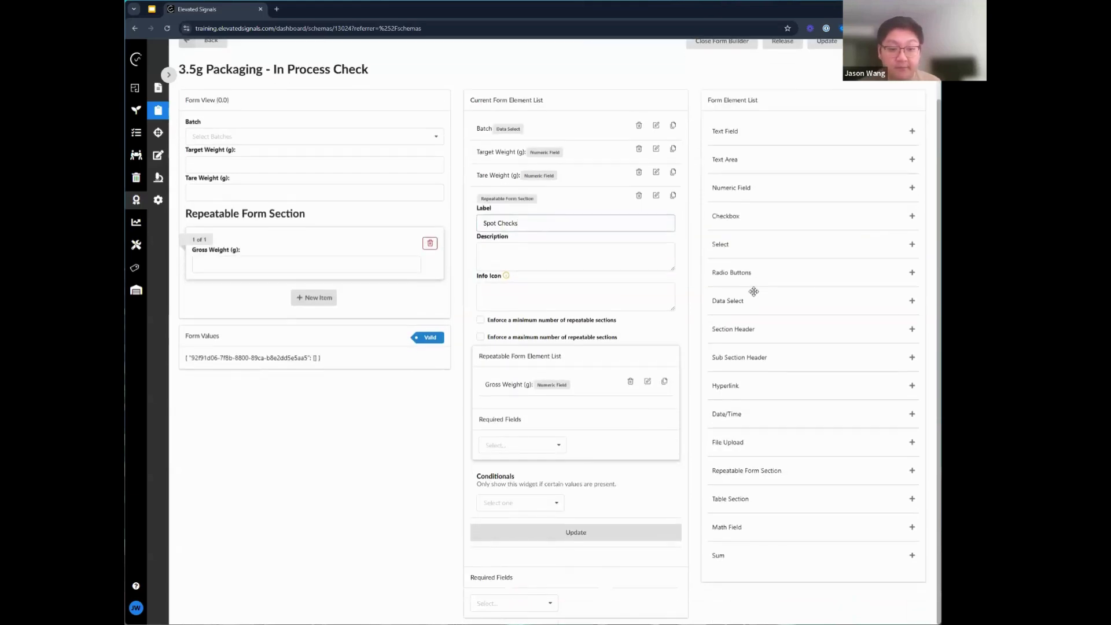
pyautogui.moveTo(775, 532); pyautogui.dragTo(756, 308)
pyautogui.moveTo(566, 415)
pyautogui.mouseDown()
pyautogui.moveTo(571, 426)
pyautogui.moveTo(544, 418)
pyautogui.mouseUp()
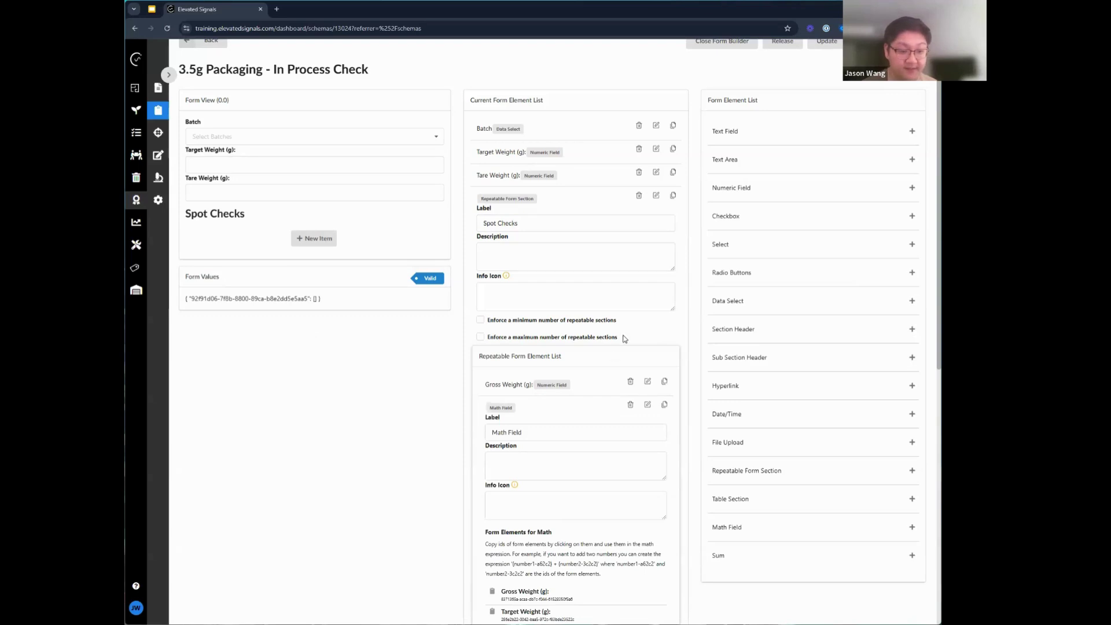
# - Label the math field in the Spot Checks section "Net Weight (g)"
pyautogui.scroll(-5, 623, 338)
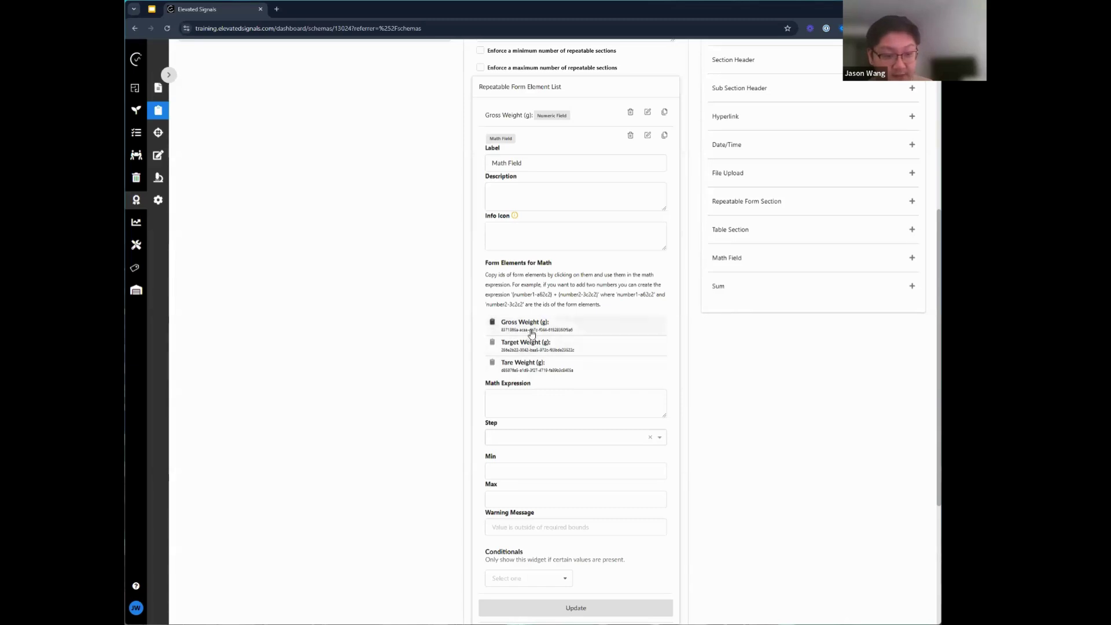
pyautogui.click(544, 331)
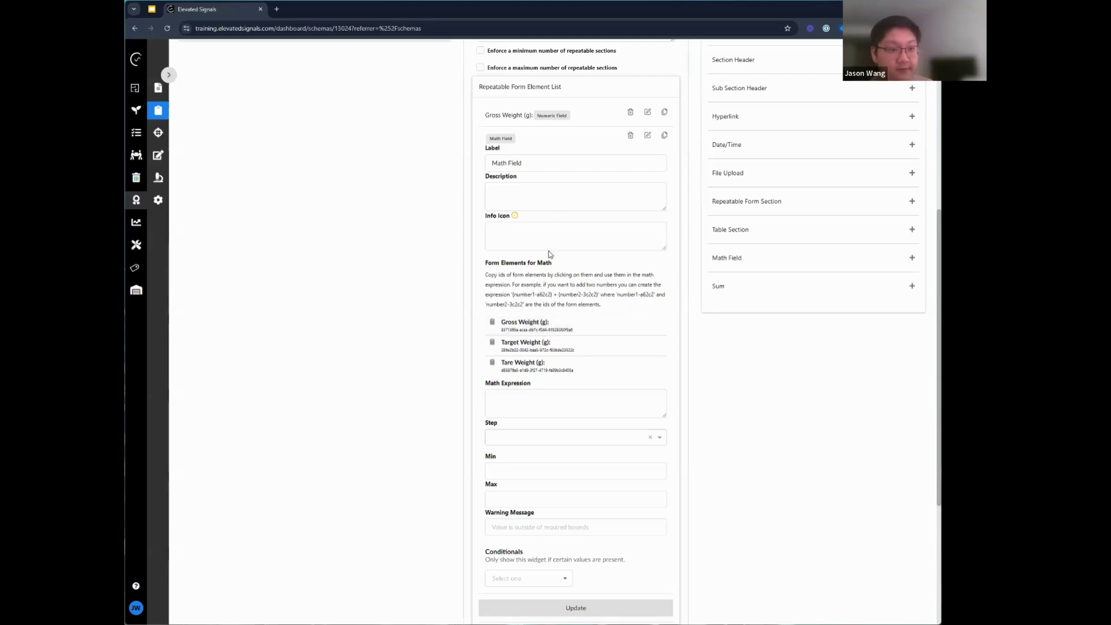
pyautogui.scroll(2, 549, 249)
pyautogui.tripleClick(506, 297)
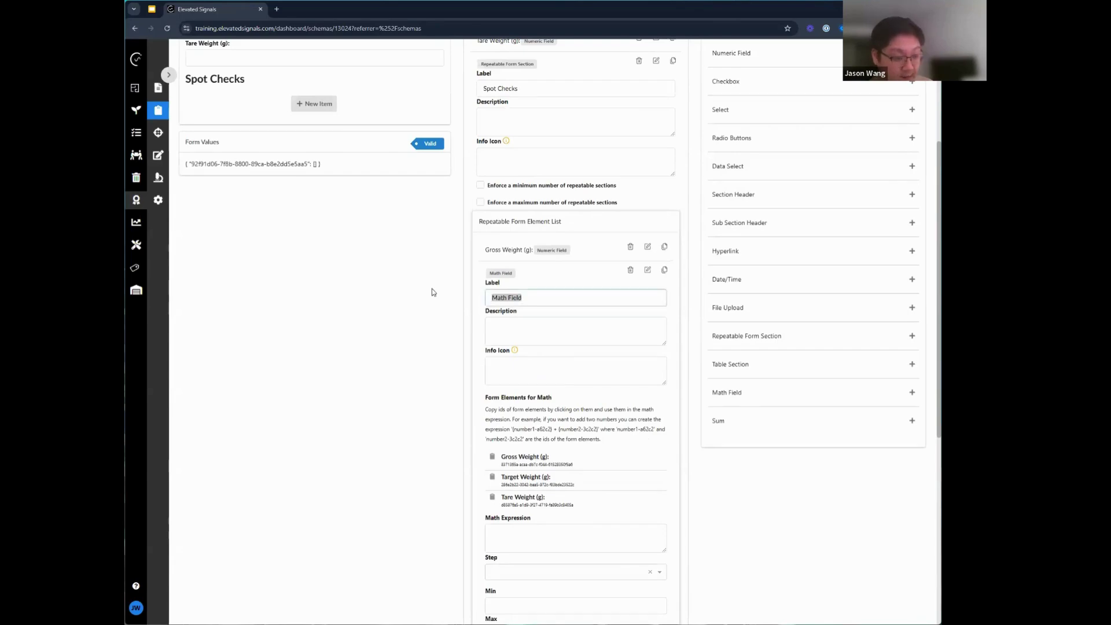
pyautogui.write('Net Weight (g')
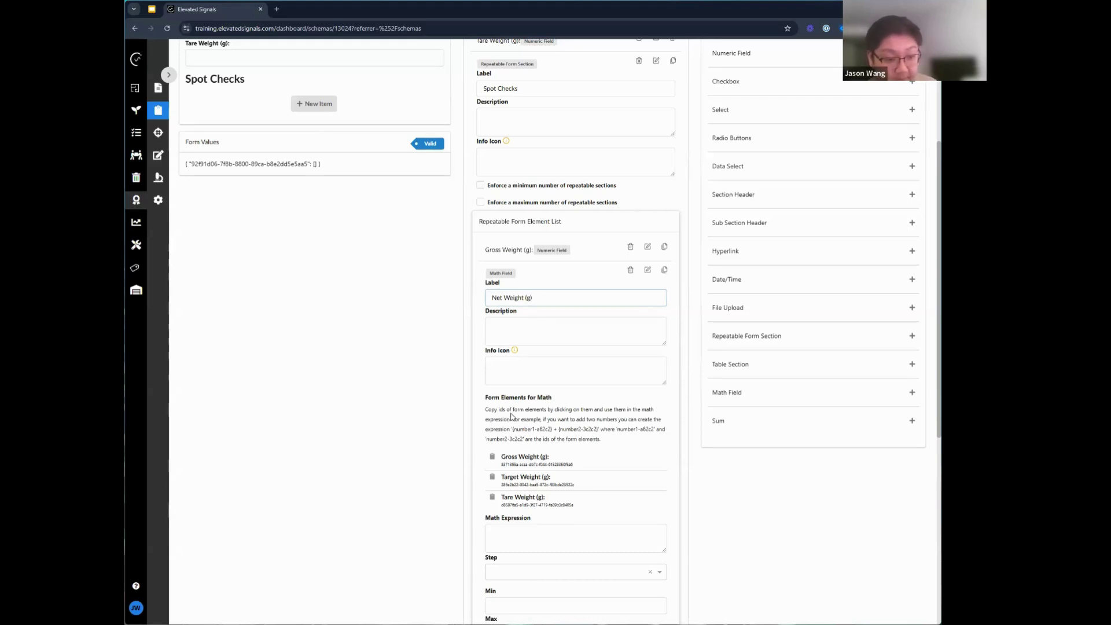
# - Set the Net Weight (g) math expression to the Gross Weight (g): reference minus the Tare Weight (g): reference and save the field
pyautogui.scroll(-2, 513, 415)
pyautogui.click(533, 329)
pyautogui.click(532, 401)
pyautogui.hotkey('ctrl', 'v')
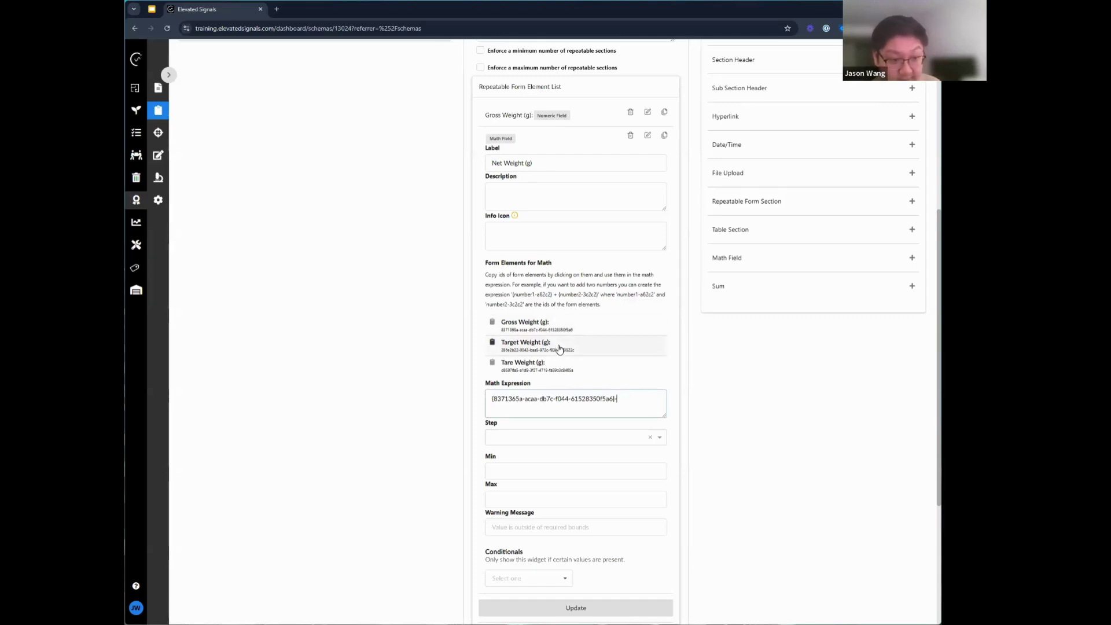
pyautogui.click(560, 369)
pyautogui.click(648, 403)
pyautogui.hotkey('ctrl', 'v')
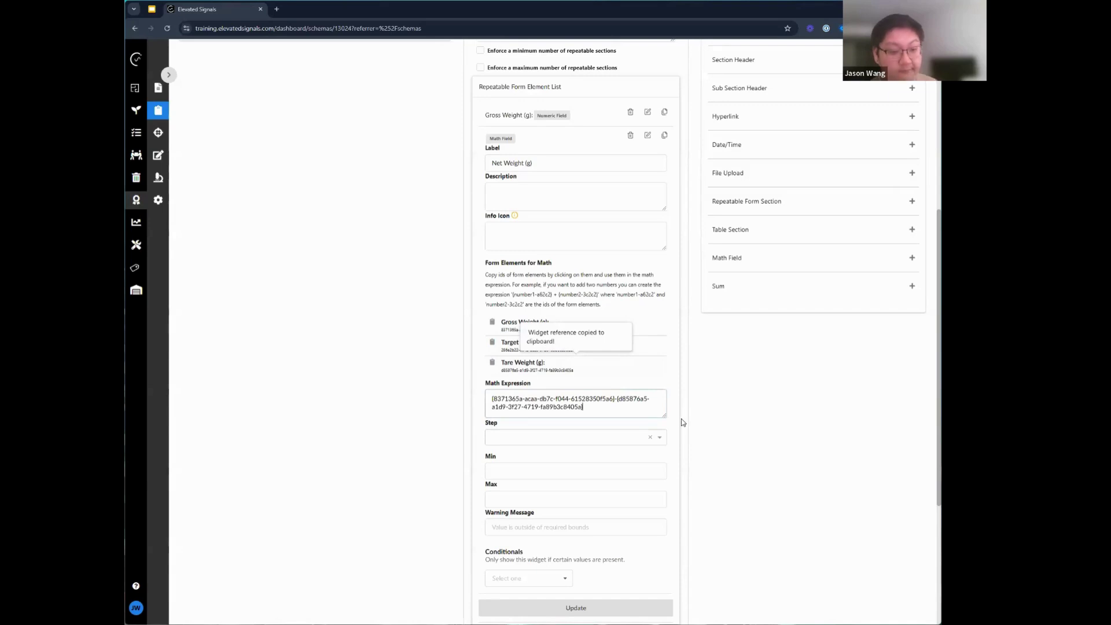
pyautogui.scroll(-2, 681, 419)
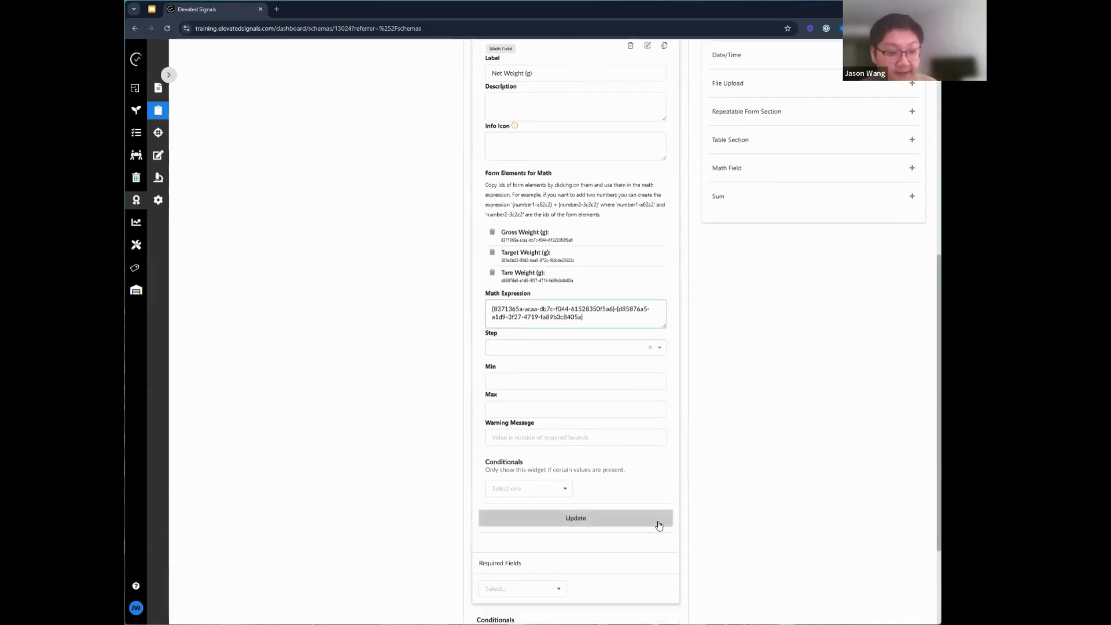
pyautogui.click(659, 524)
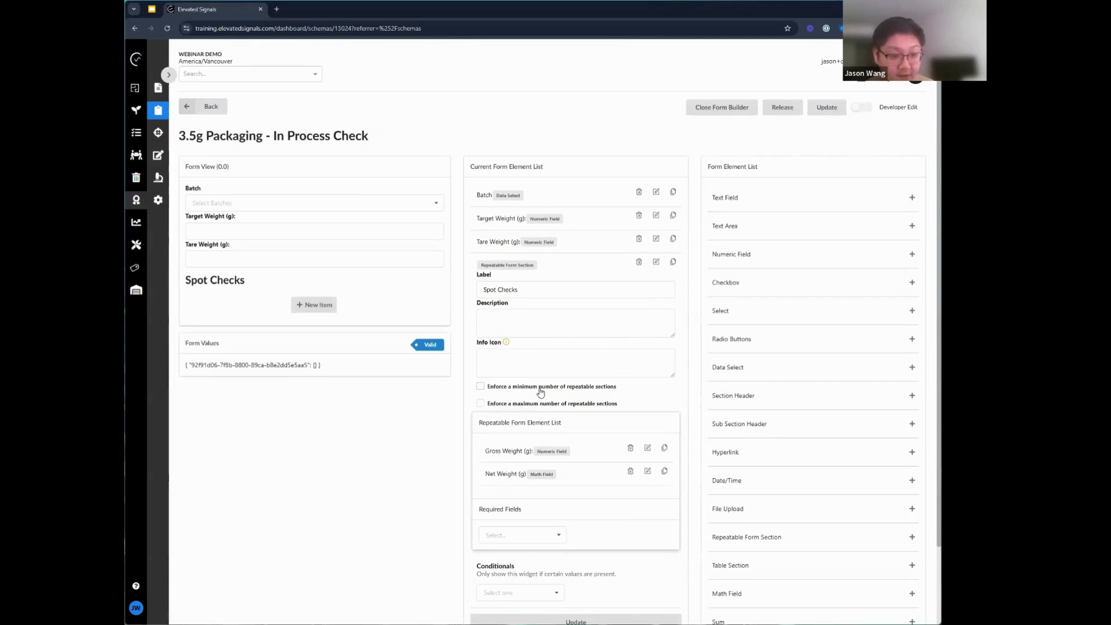
# - Enforce a minimum of 5 and a maximum of 5 repeatable sections for Spot Checks and save the section
pyautogui.scroll(-2, 540, 393)
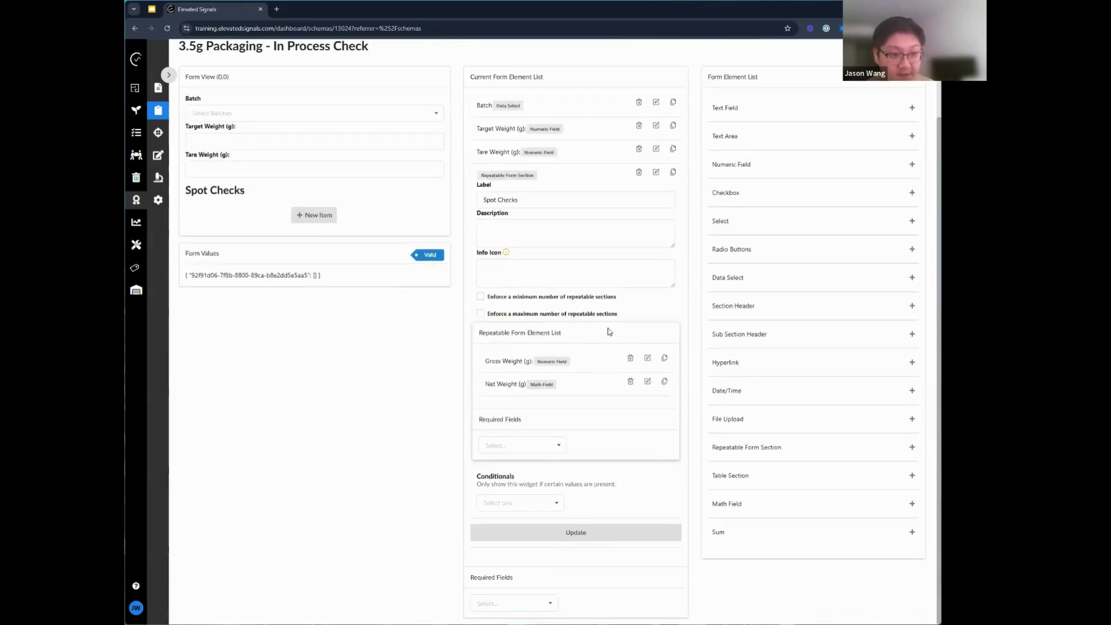
pyautogui.click(528, 298)
pyautogui.click(523, 341)
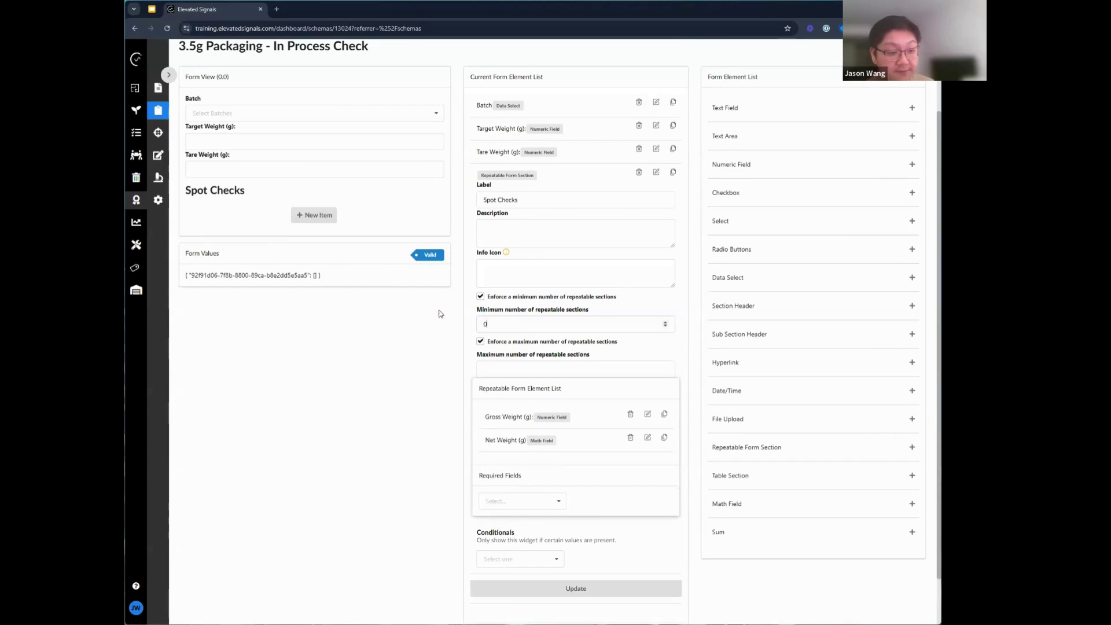
pyautogui.write('5')
pyautogui.click(536, 370)
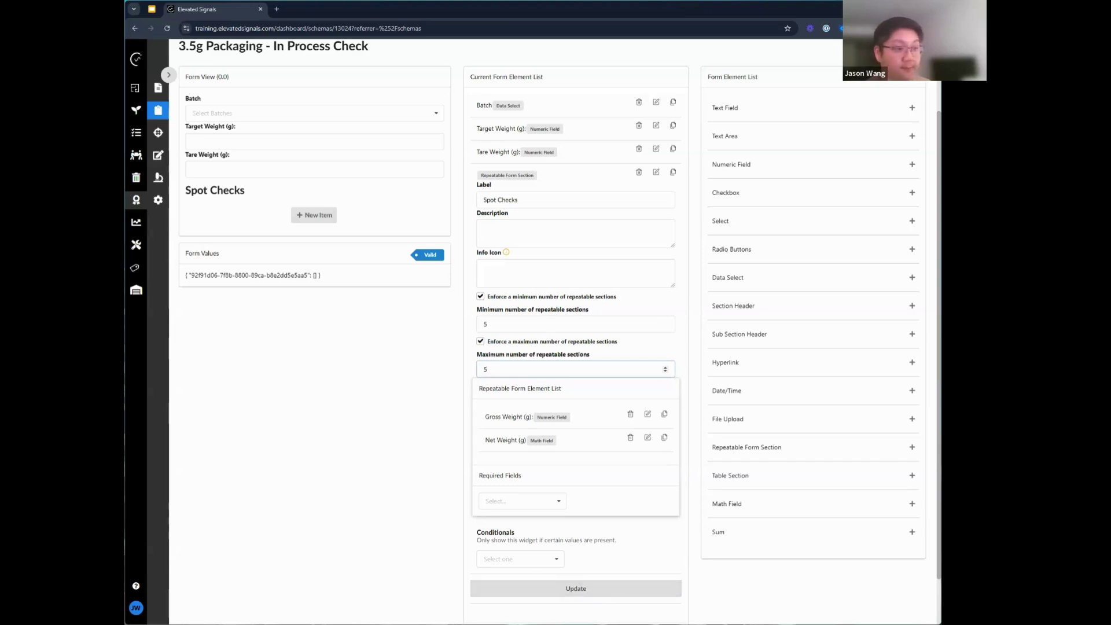
pyautogui.scroll(1, 449, 448)
pyautogui.scroll(-1, 448, 449)
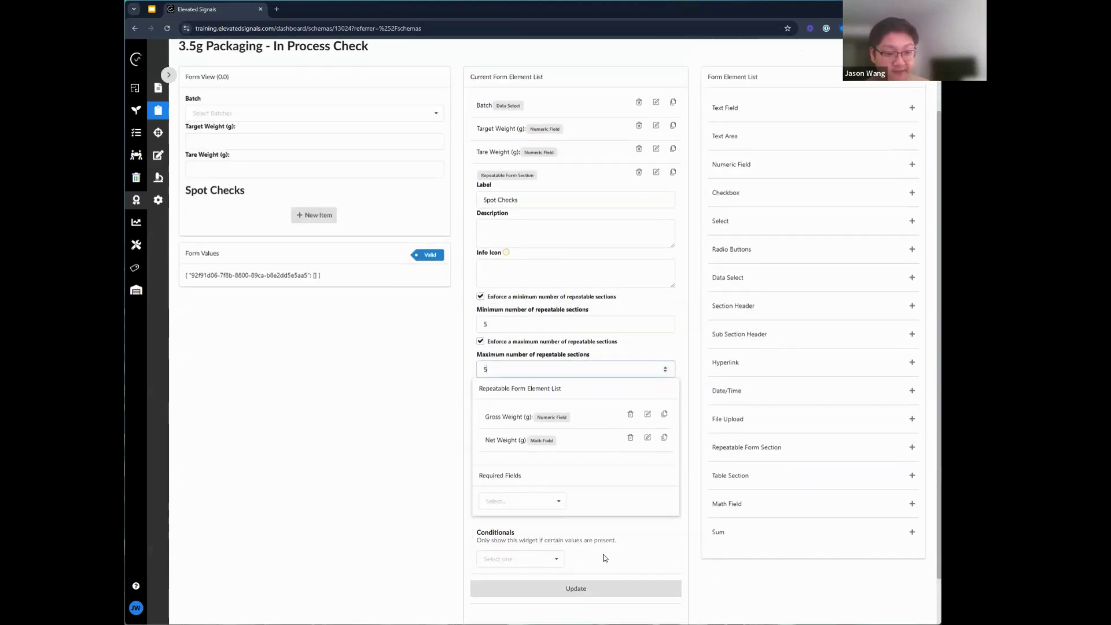
pyautogui.click(617, 589)
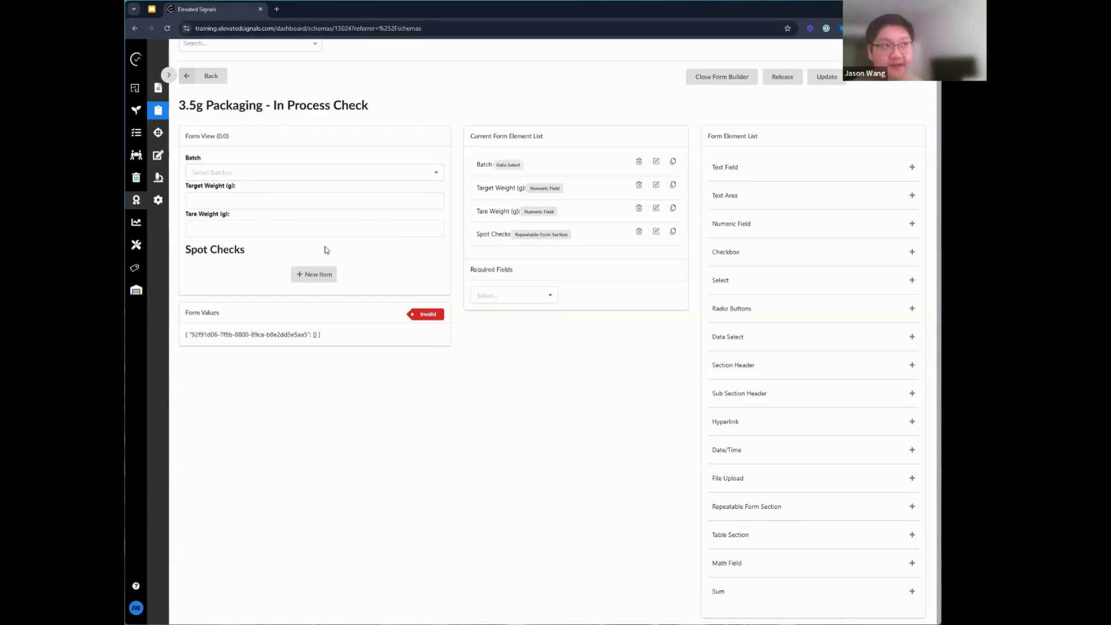
# - Fill in the form preview with batch PRP 2, target weight 3.55 and tare weight 2
pyautogui.click(270, 173)
pyautogui.click(263, 213)
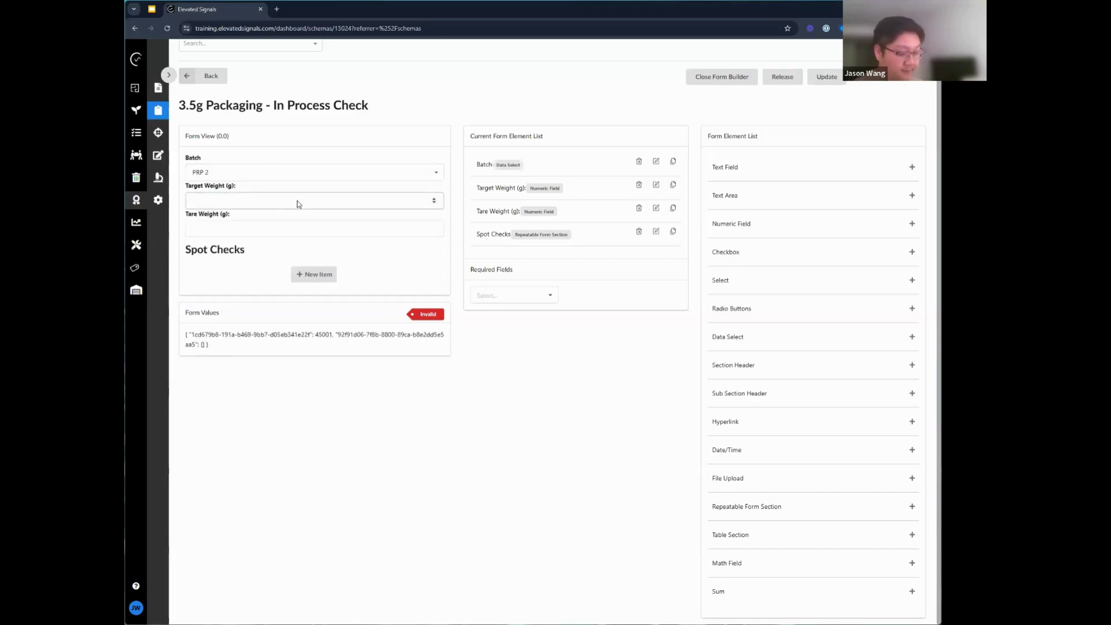
pyautogui.write('3.55')
pyautogui.click(399, 228)
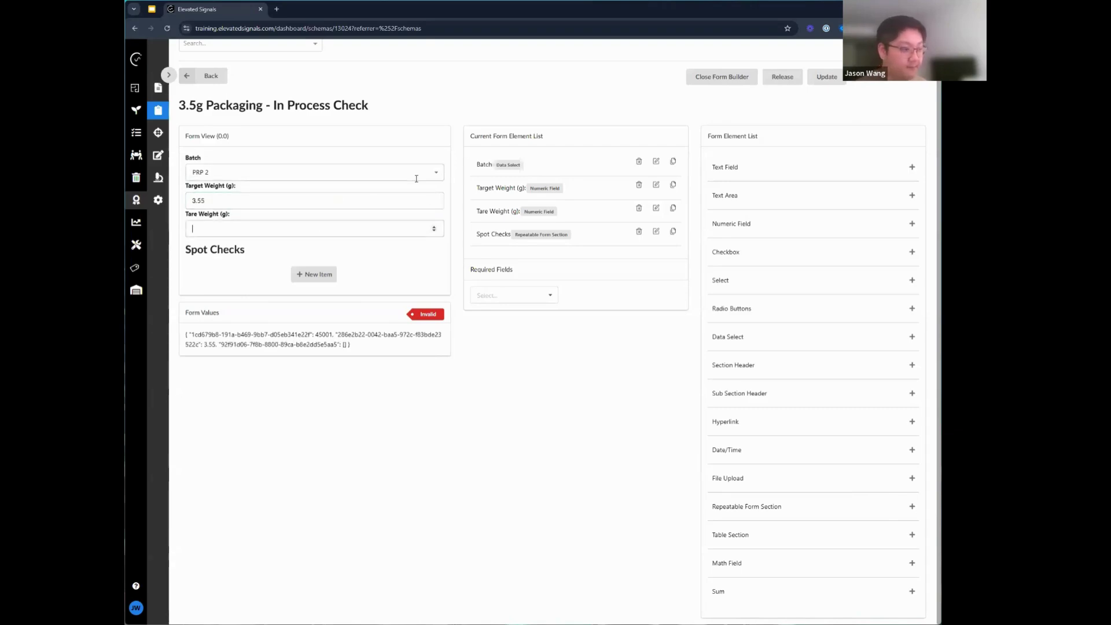
pyautogui.write('2')
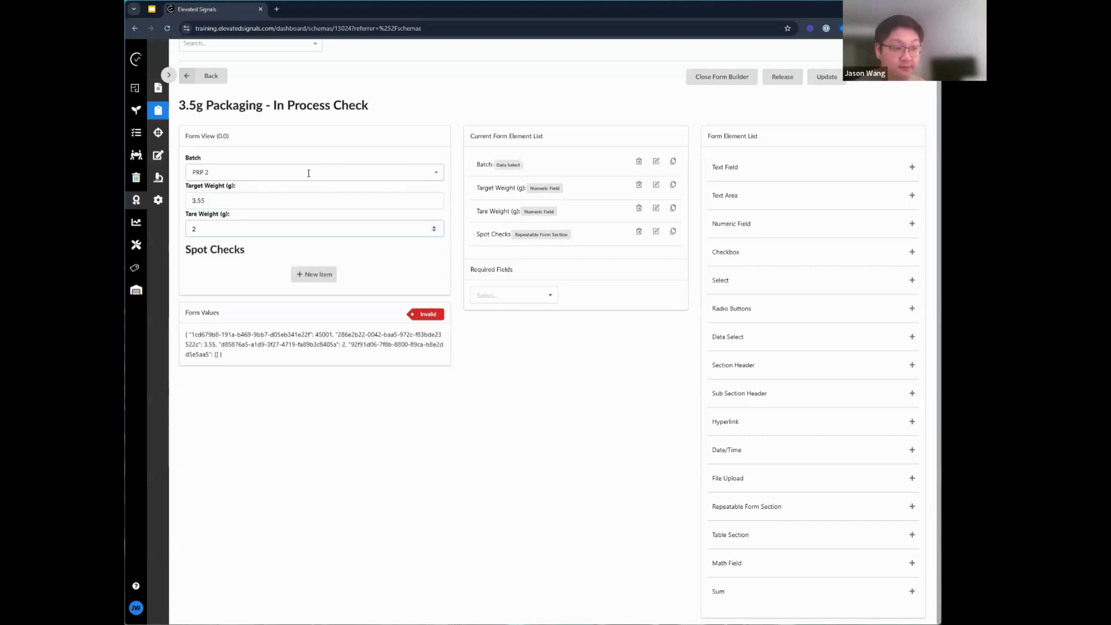
# - Add a spot check with gross weight 5.55 in the preview and compare its net weight with the target weight
pyautogui.click(312, 275)
pyautogui.click(279, 305)
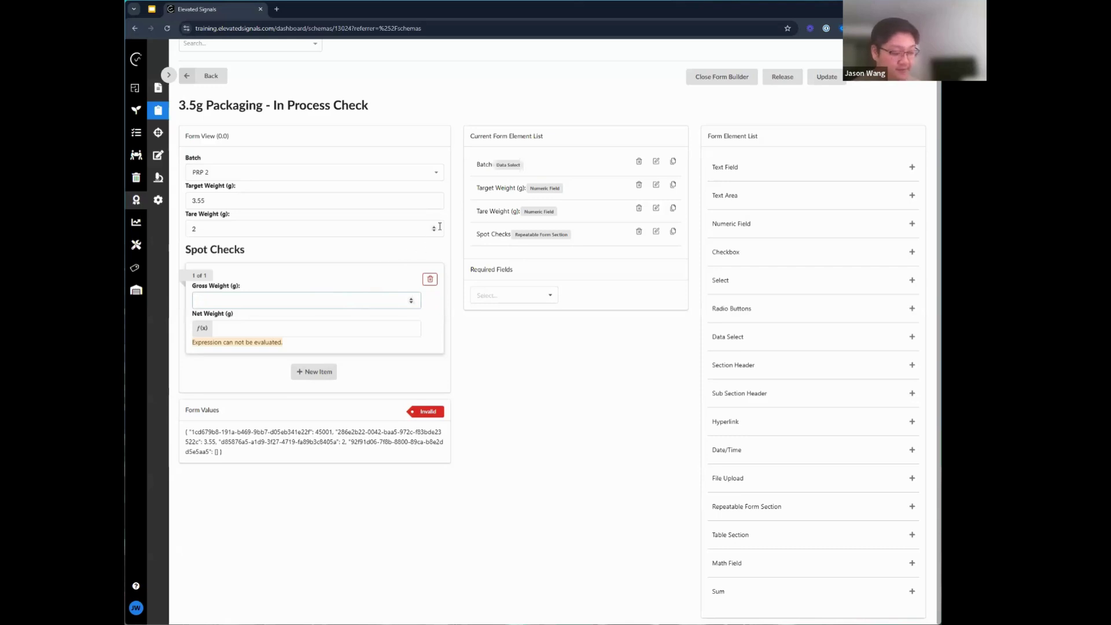
pyautogui.write('5.55')
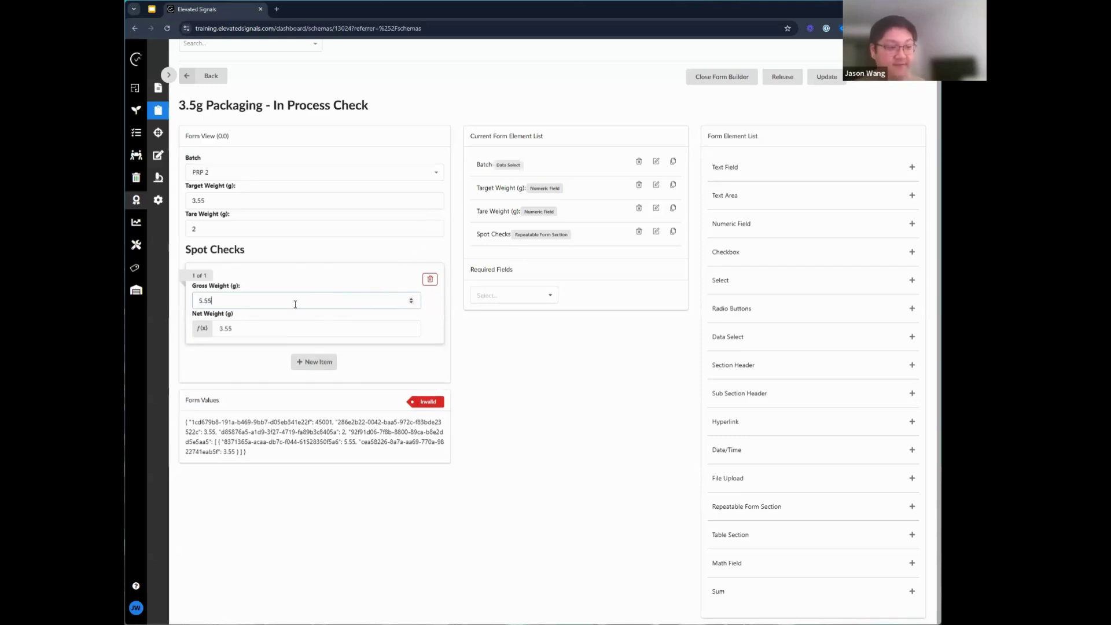
pyautogui.doubleClick(235, 330)
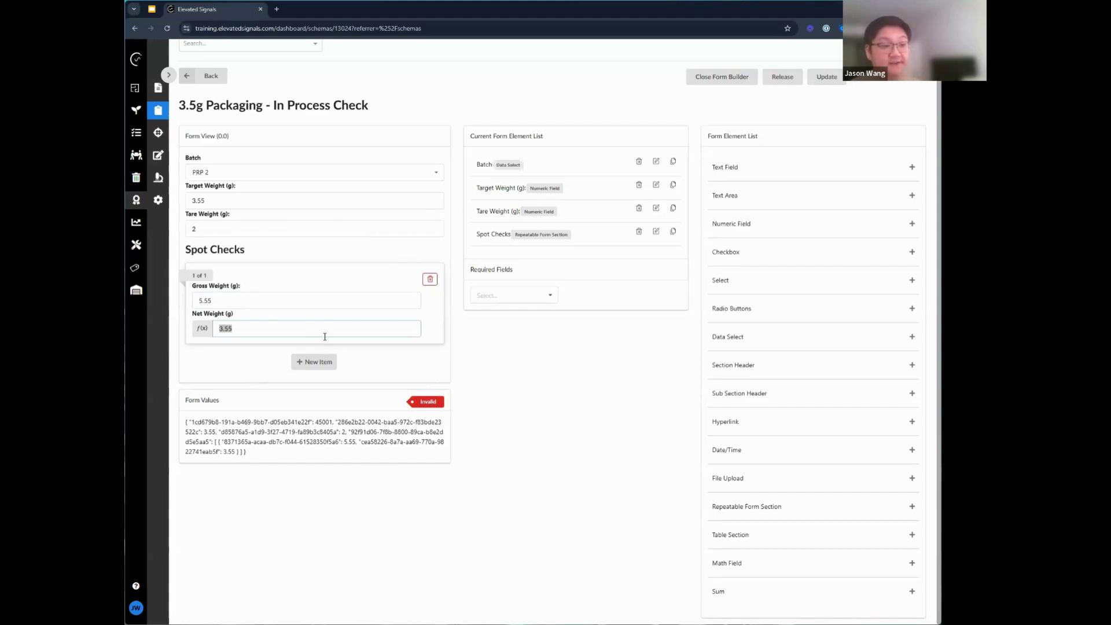
pyautogui.doubleClick(215, 198)
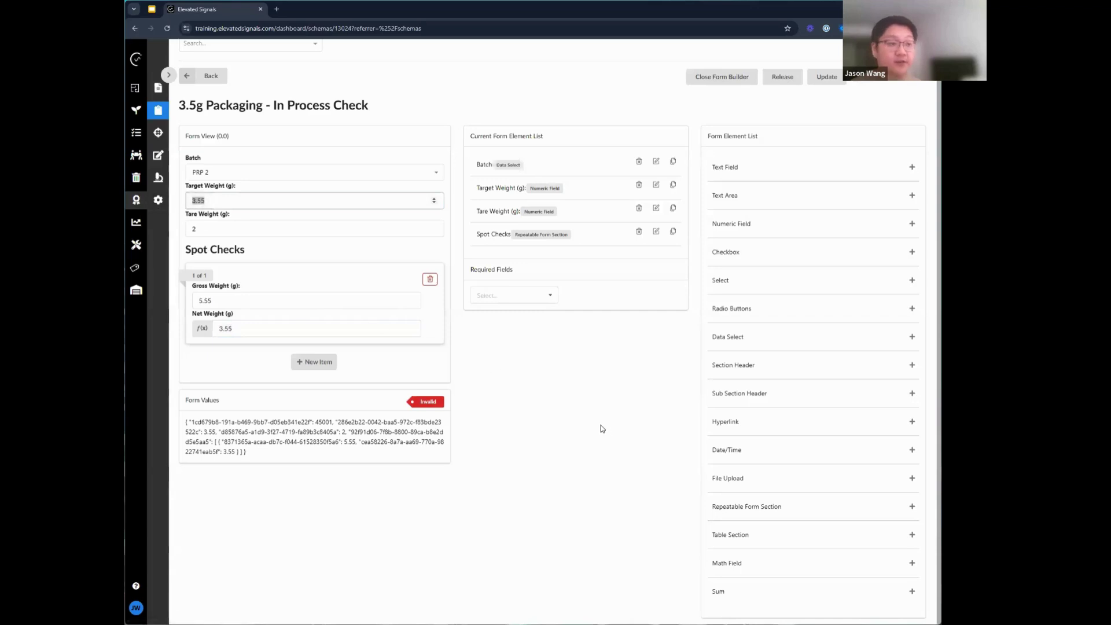
pyautogui.click(574, 401)
# - Add four more spot checks in the preview, copying the gross weight 5.55 into each, to reach the enforced count of five
pyautogui.click(329, 363)
pyautogui.click(271, 377)
pyautogui.moveTo(233, 303); pyautogui.dragTo(169, 302)
pyautogui.hotkey('ctrl', 'c')
pyautogui.click(268, 391)
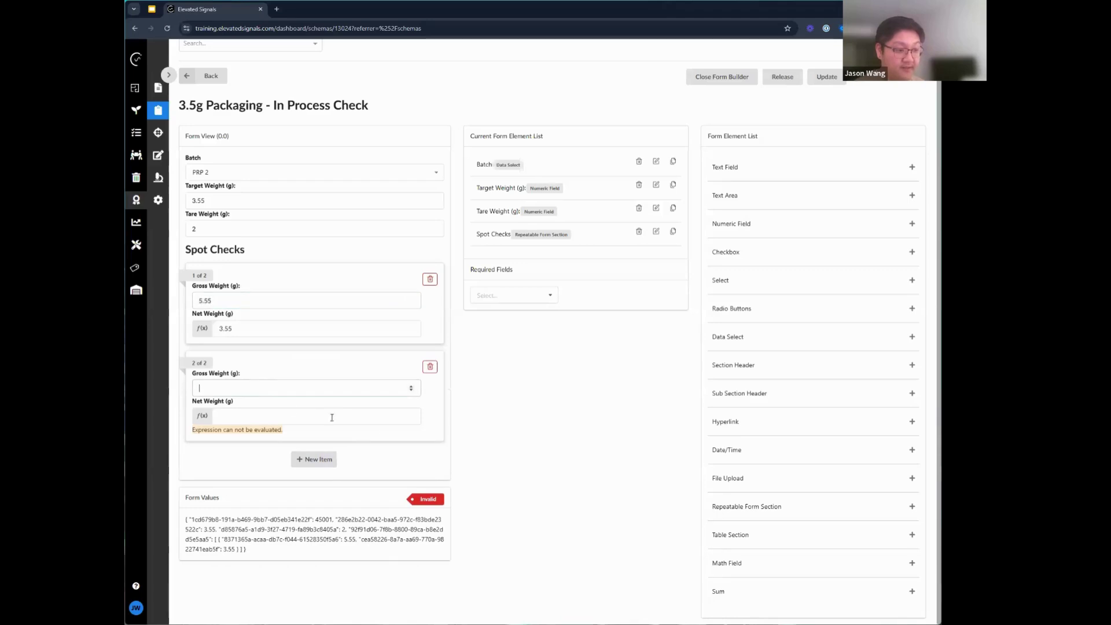
pyautogui.hotkey('ctrl', 'v')
pyautogui.click(329, 463)
pyautogui.click(324, 473)
pyautogui.hotkey('ctrl', 'v')
pyautogui.click(313, 537)
pyautogui.scroll(-2, 313, 523)
pyautogui.click(283, 476)
pyautogui.hotkey('ctrl', 'v')
pyautogui.scroll(-1, 311, 504)
pyautogui.click(313, 487)
pyautogui.click(297, 512)
pyautogui.hotkey('ctrl', 'v')
pyautogui.scroll(-2, 374, 478)
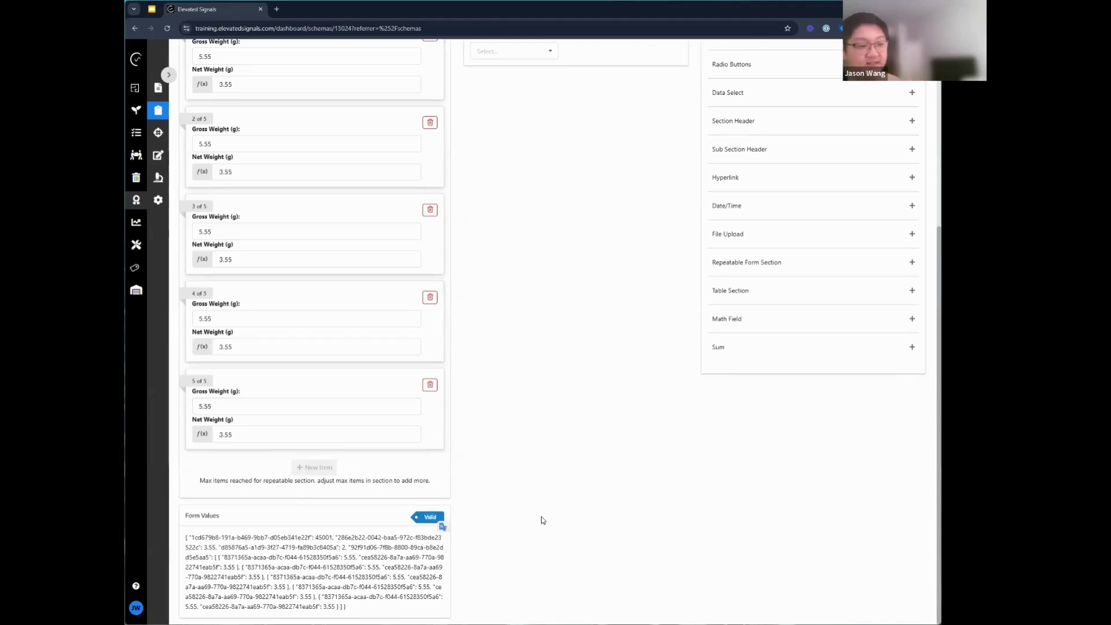
pyautogui.scroll(2, 324, 380)
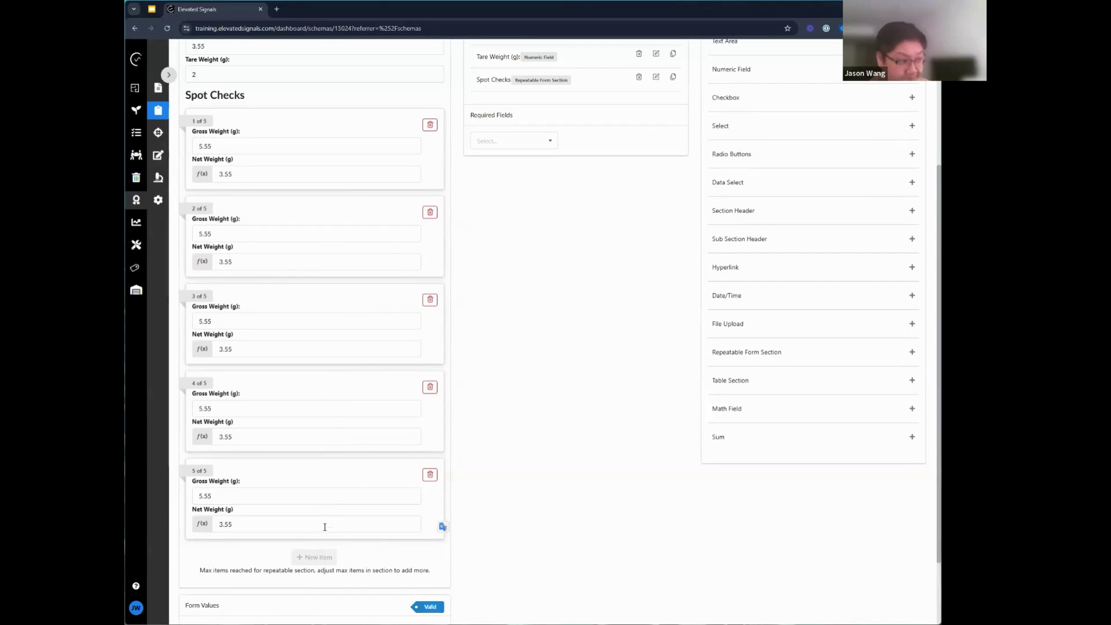
pyautogui.scroll(3, 324, 526)
pyautogui.scroll(-5, 324, 526)
pyautogui.scroll(1, 325, 527)
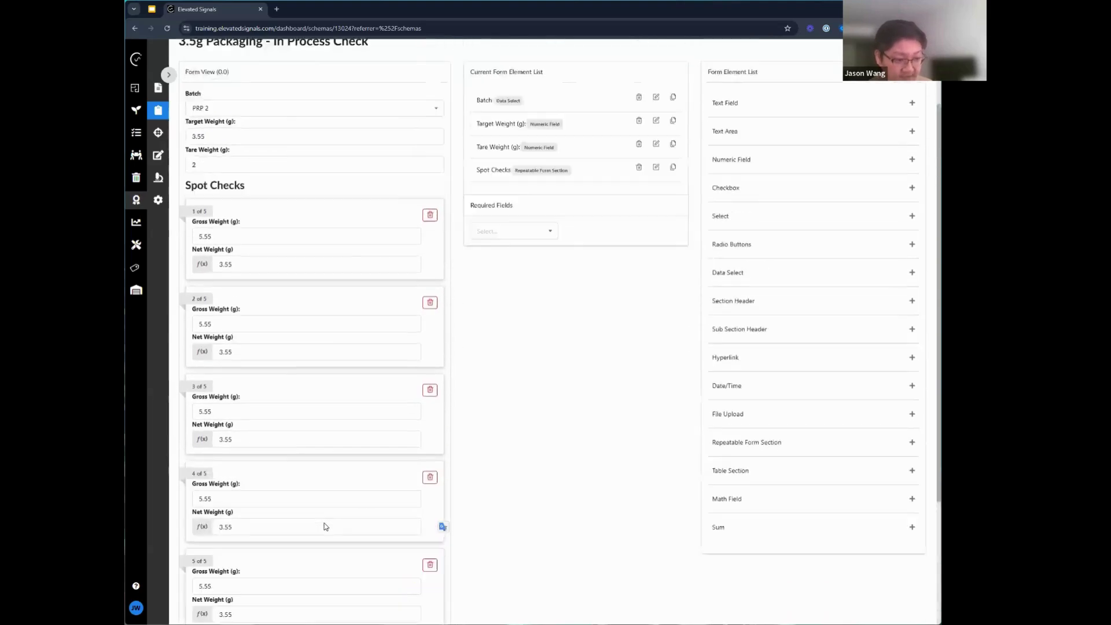
pyautogui.scroll(3, 325, 526)
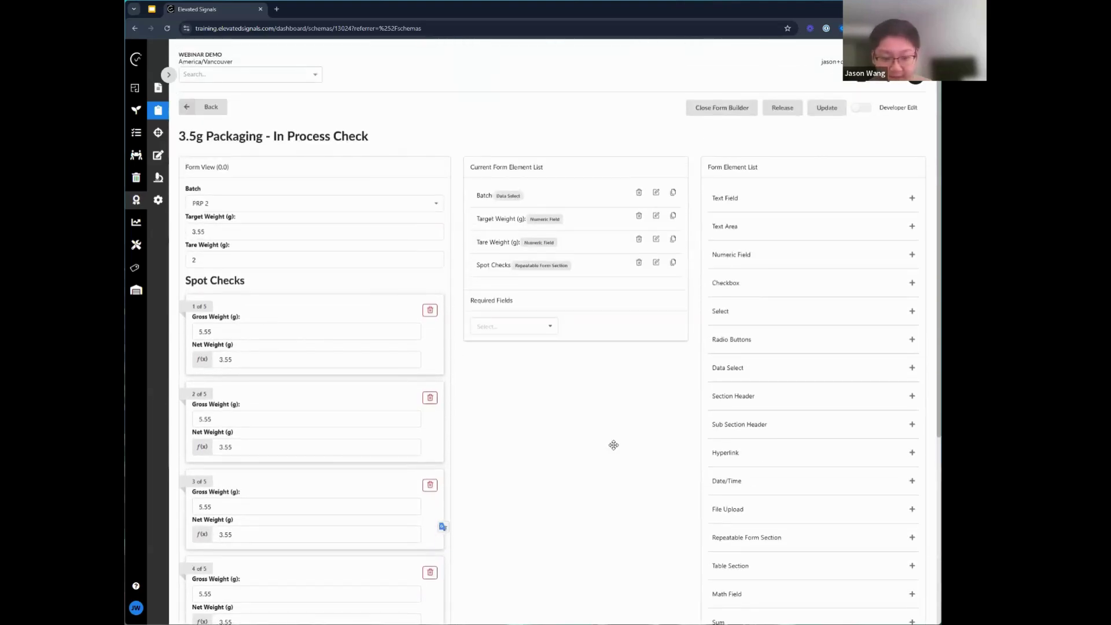
pyautogui.scroll(-3, 771, 432)
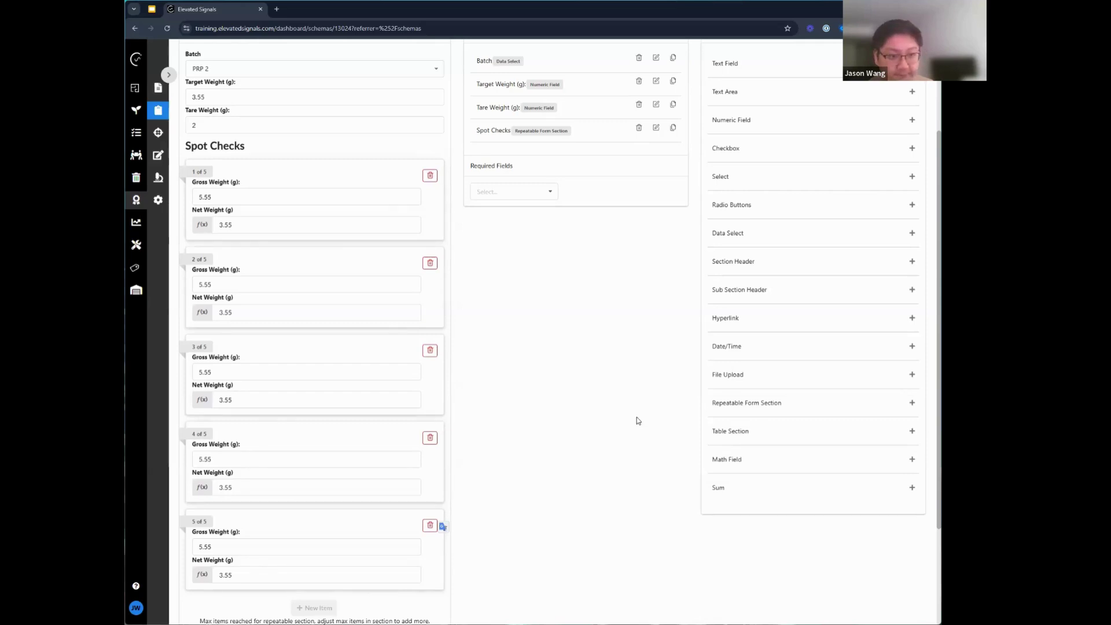
pyautogui.scroll(3, 637, 421)
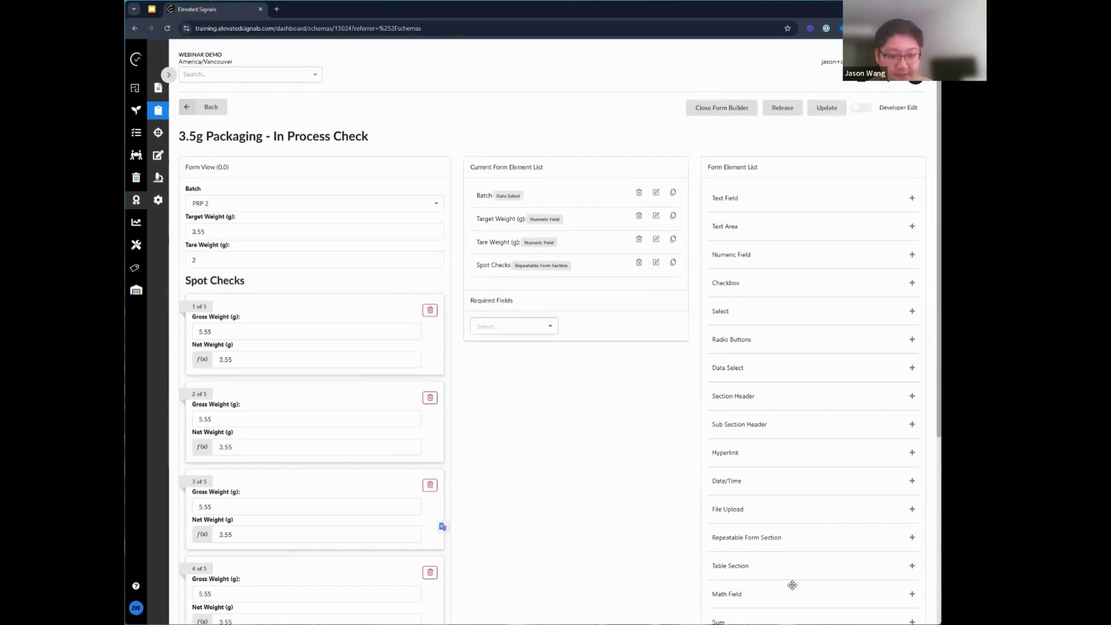
# - Add a Sum element below the Spot Checks section and label it "Sum of Checks"
pyautogui.scroll(-1, 784, 579)
pyautogui.moveTo(783, 579); pyautogui.dragTo(556, 250)
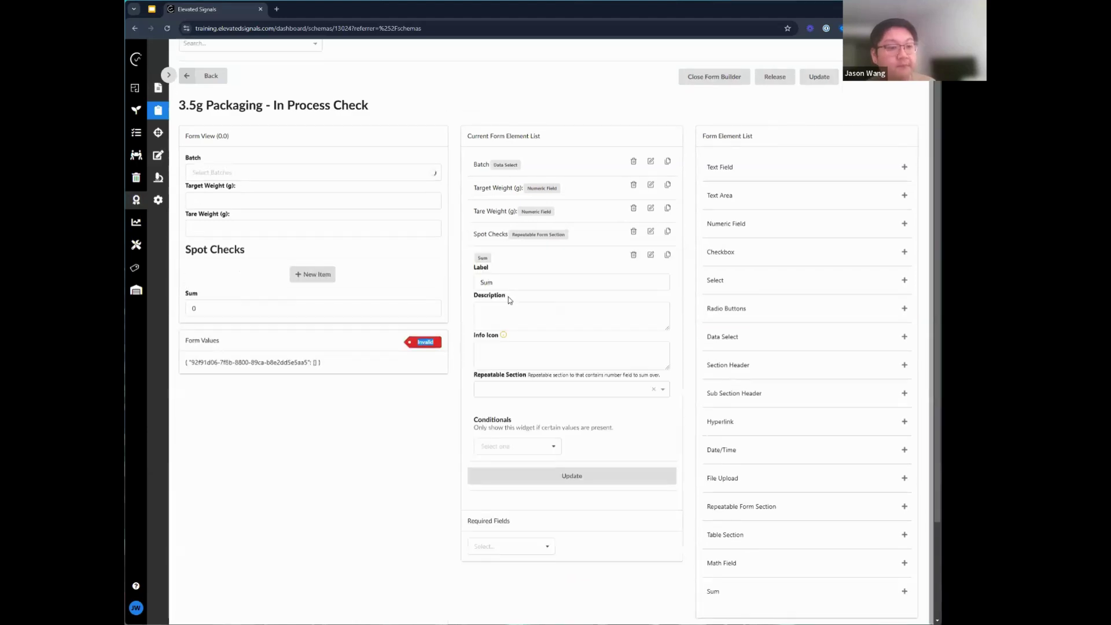
pyautogui.click(515, 284)
pyautogui.press('BackSpace')
pyautogui.write('m of CHecks')
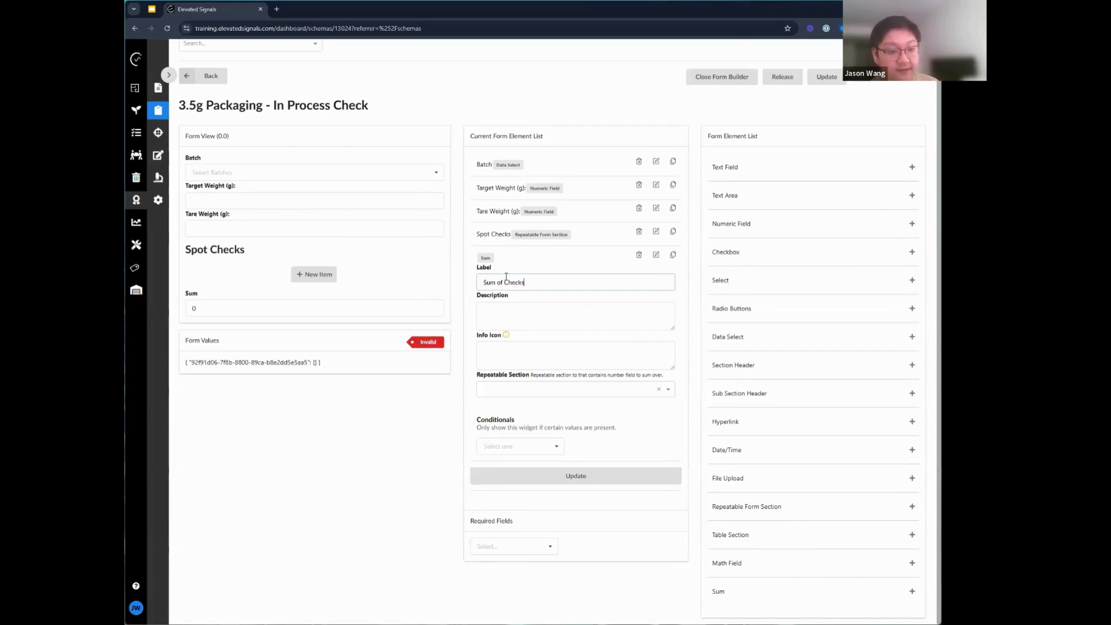
# - Make the Sum element total Net Weight (g) from the Spot Checks section, relabel it "Sum of Spot Checks" and save it
pyautogui.click(501, 395)
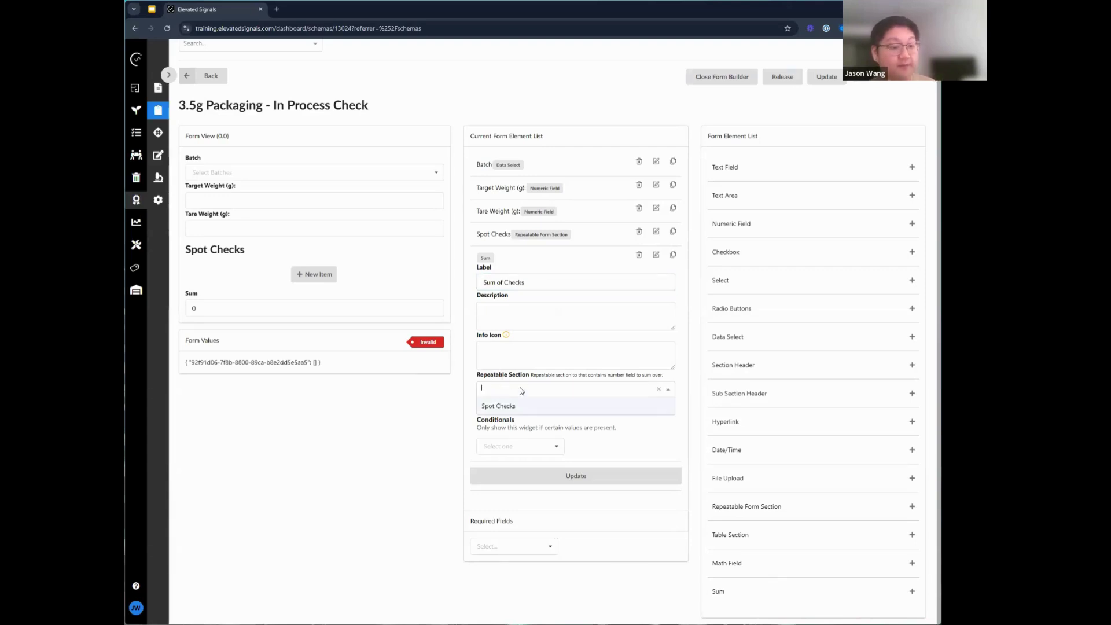
pyautogui.click(524, 406)
pyautogui.moveTo(477, 403); pyautogui.dragTo(612, 411)
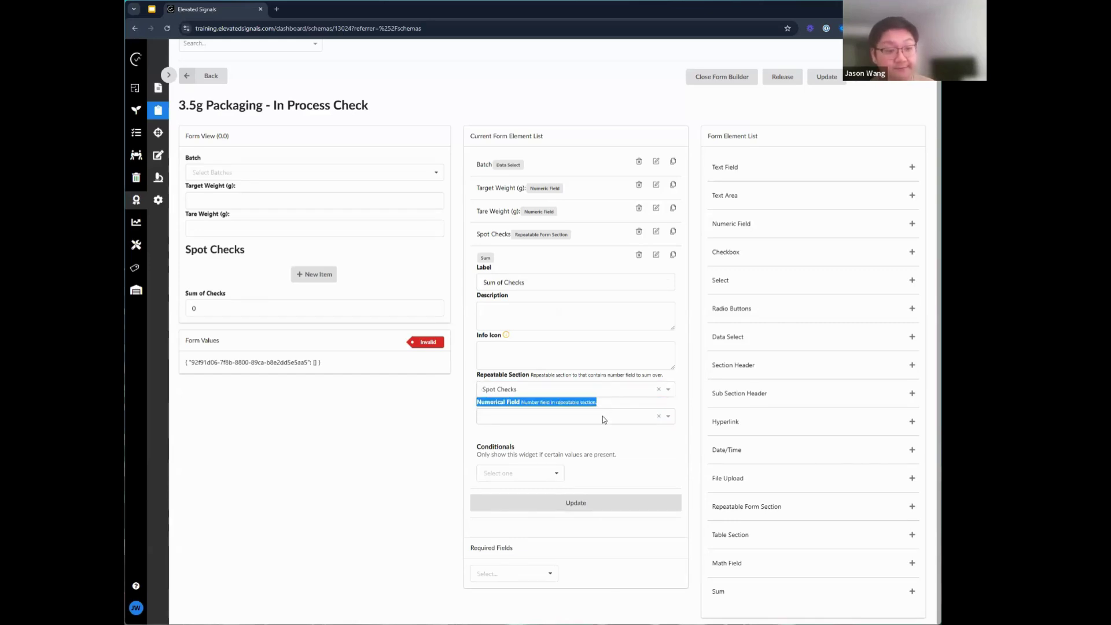
pyautogui.click(602, 415)
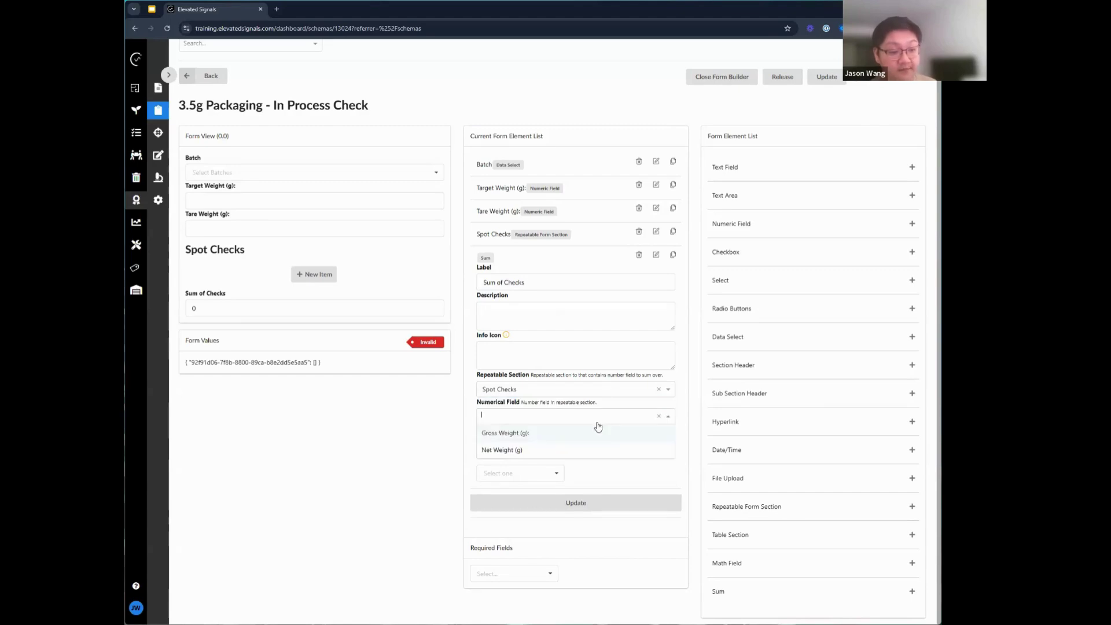
pyautogui.click(572, 453)
# - Enter batch PRP 2, target weight 3.55 and tare weight 2 in the form preview to test the sum
pyautogui.click(287, 201)
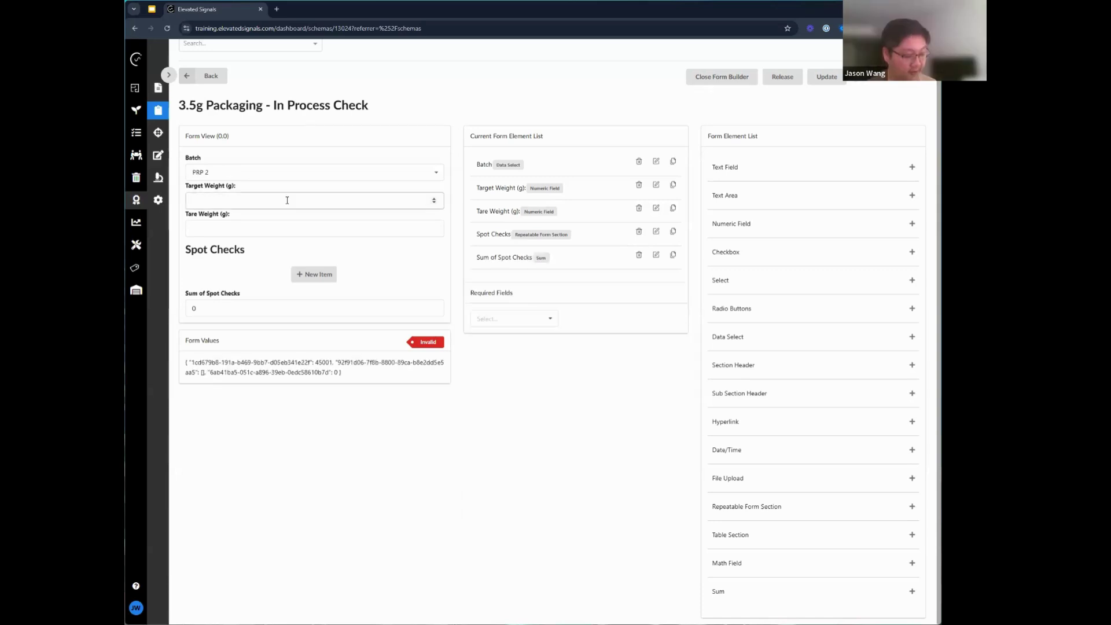
pyautogui.write('3.55')
pyautogui.press('Tab')
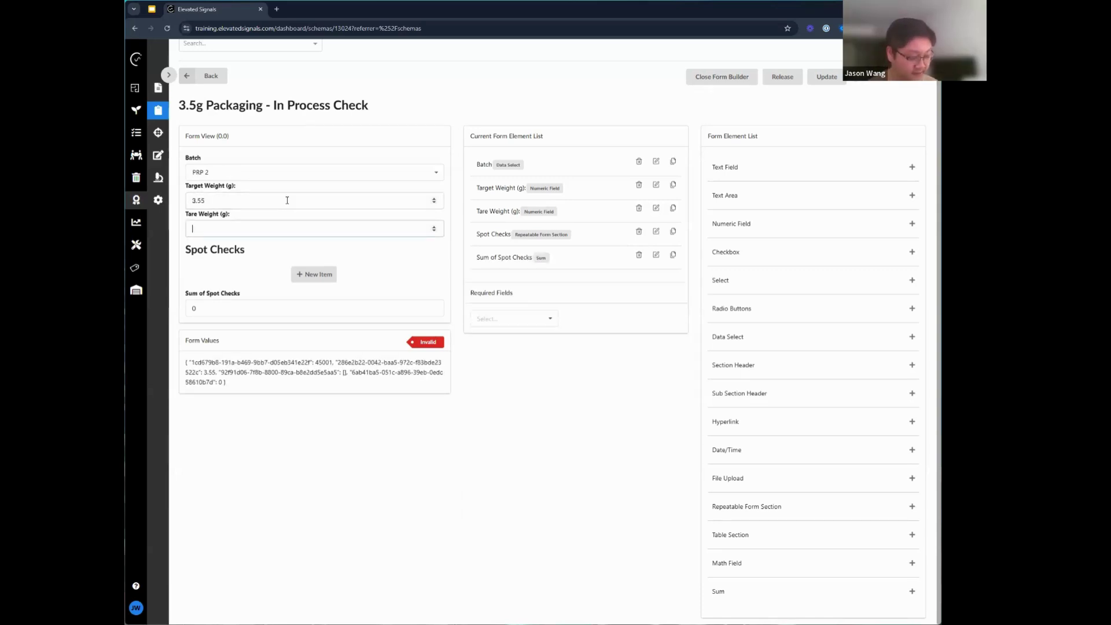
pyautogui.write('2')
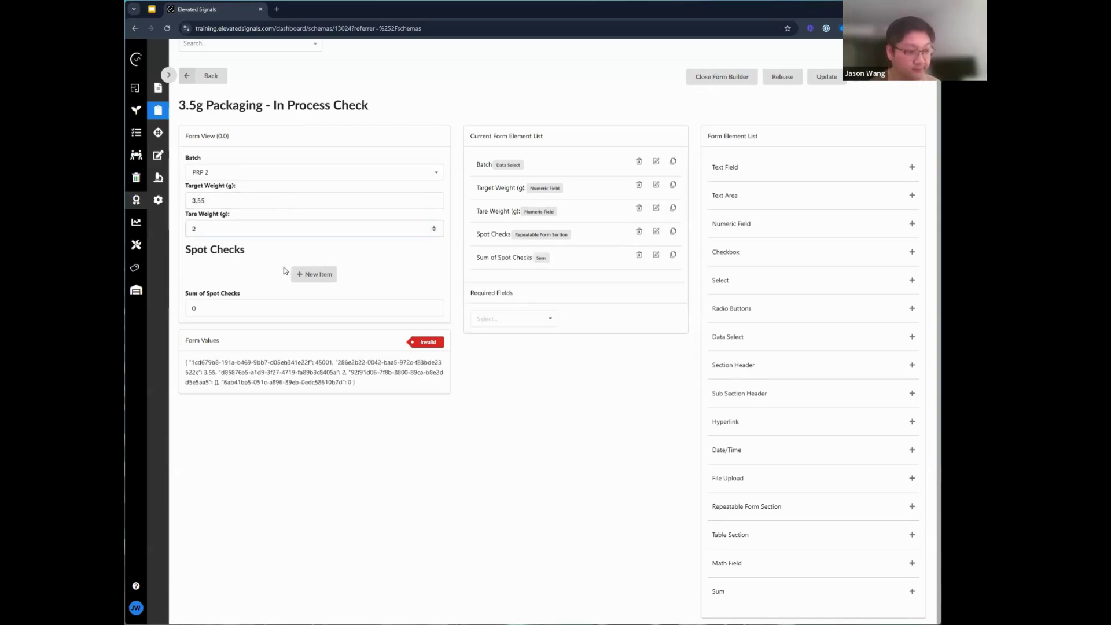
# - Add spot checks with gross weights 5.55 and 5.57 plus a blank third one in the preview, and check Sum of Spot Checks
pyautogui.click(313, 274)
pyautogui.write('5.55')
pyautogui.press('Tab')
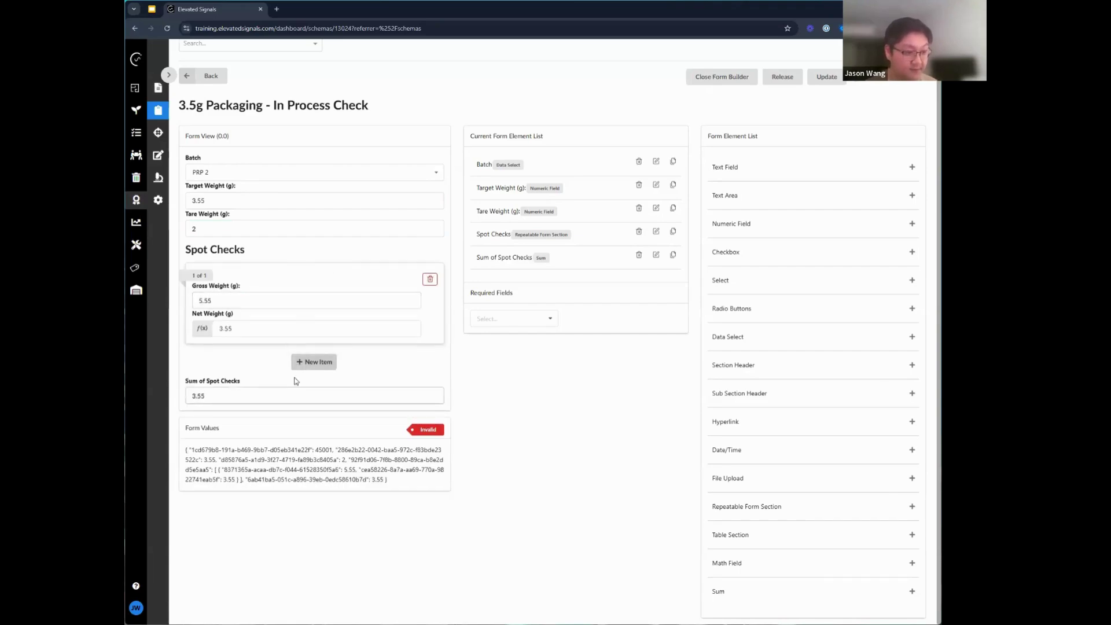
pyautogui.click(302, 368)
pyautogui.write('5.57')
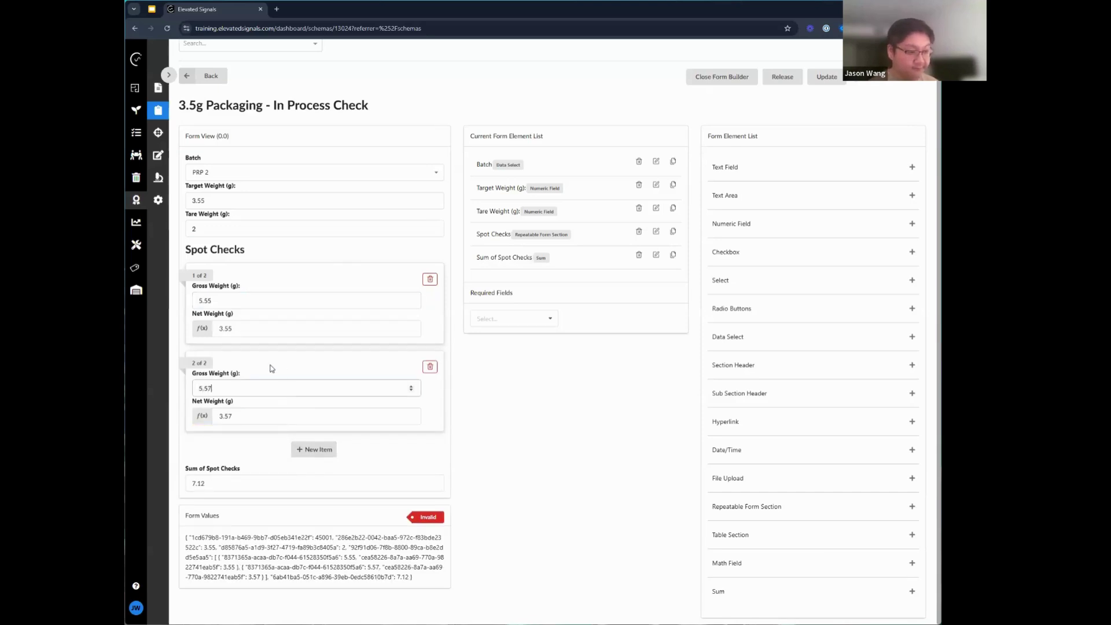
pyautogui.click(316, 449)
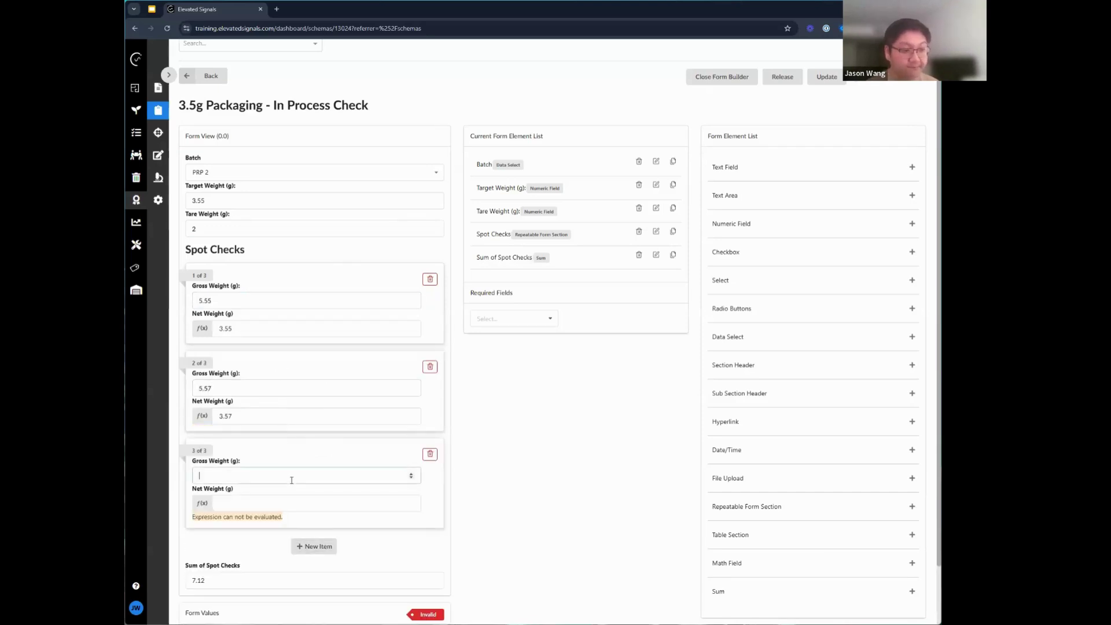
pyautogui.scroll(-1, 287, 483)
pyautogui.doubleClick(185, 512)
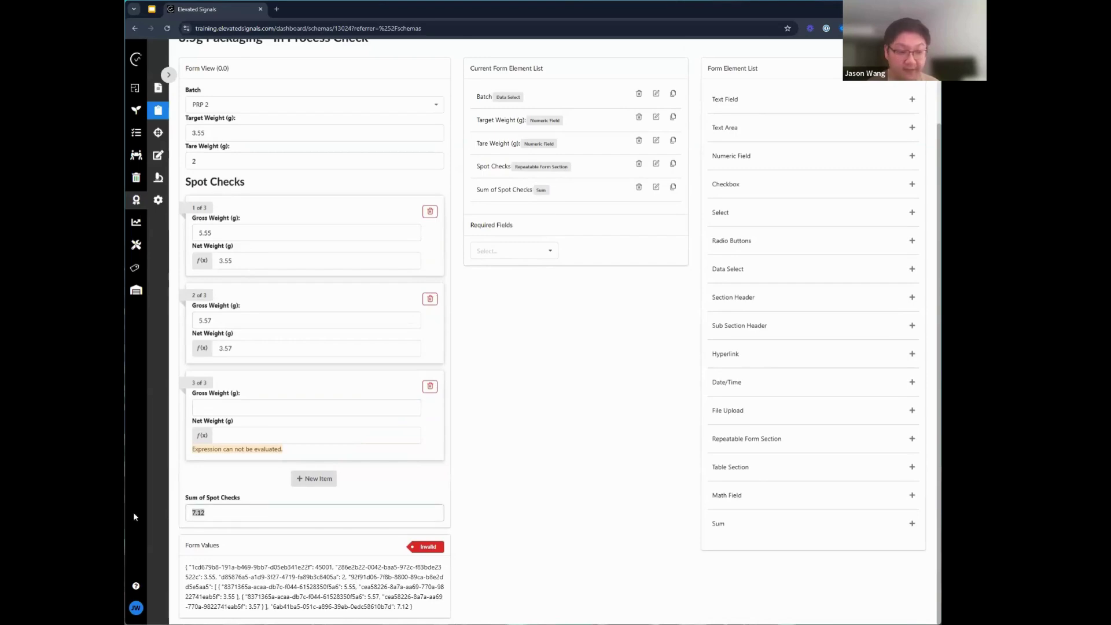
# - Enter gross weight 5.77 in the third preview spot check and check the Net Weight values of all three
pyautogui.click(270, 408)
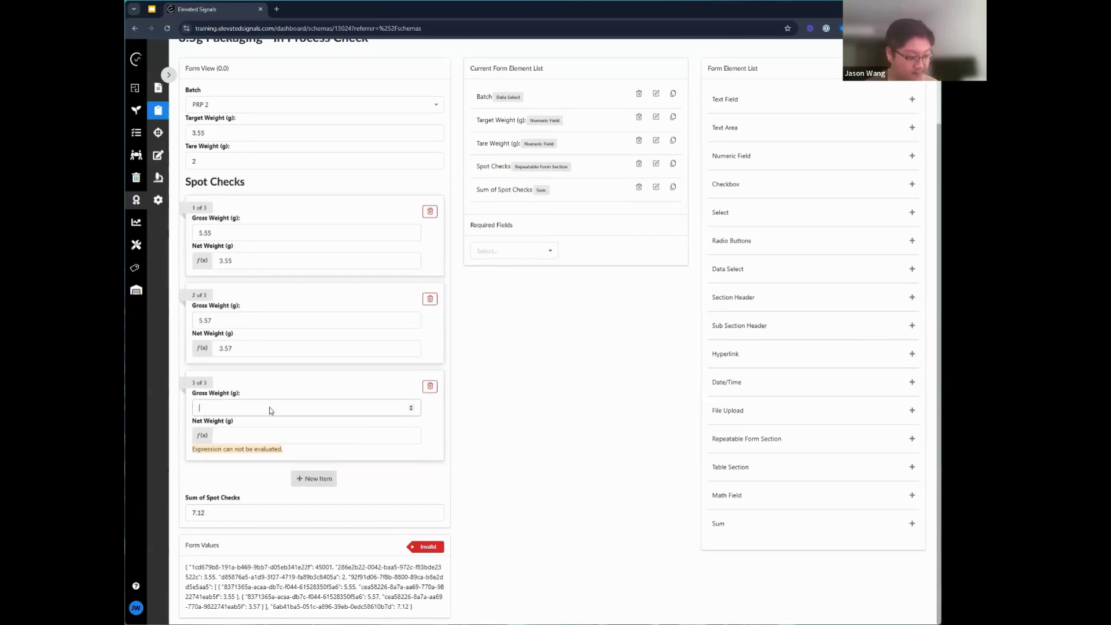
pyautogui.write('5.77')
pyautogui.moveTo(242, 436); pyautogui.dragTo(211, 437)
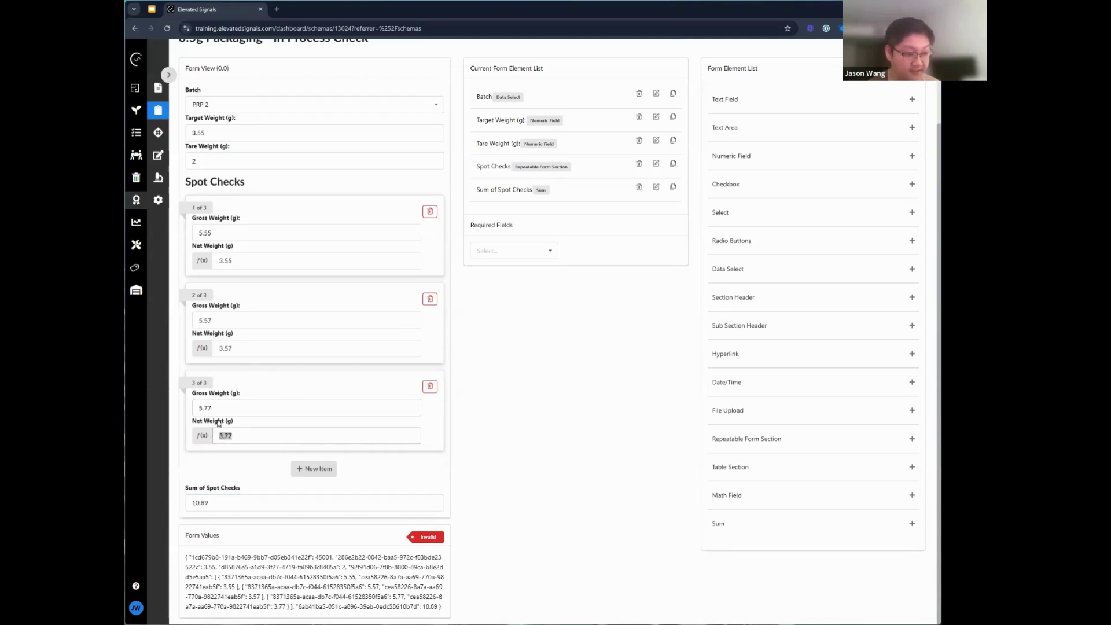
pyautogui.moveTo(241, 348); pyautogui.dragTo(213, 349)
pyautogui.moveTo(242, 261); pyautogui.dragTo(208, 265)
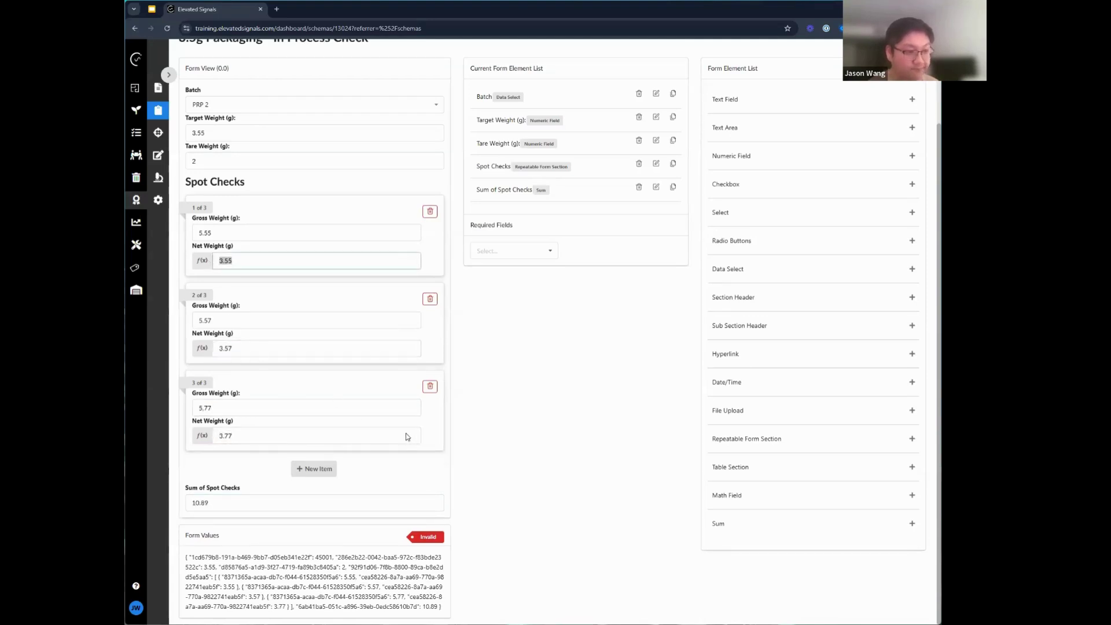
pyautogui.click(540, 402)
# - Add a Math Field element after Sum of Spot Checks and label it "Average of Spot Checks"
pyautogui.moveTo(745, 492); pyautogui.dragTo(480, 215)
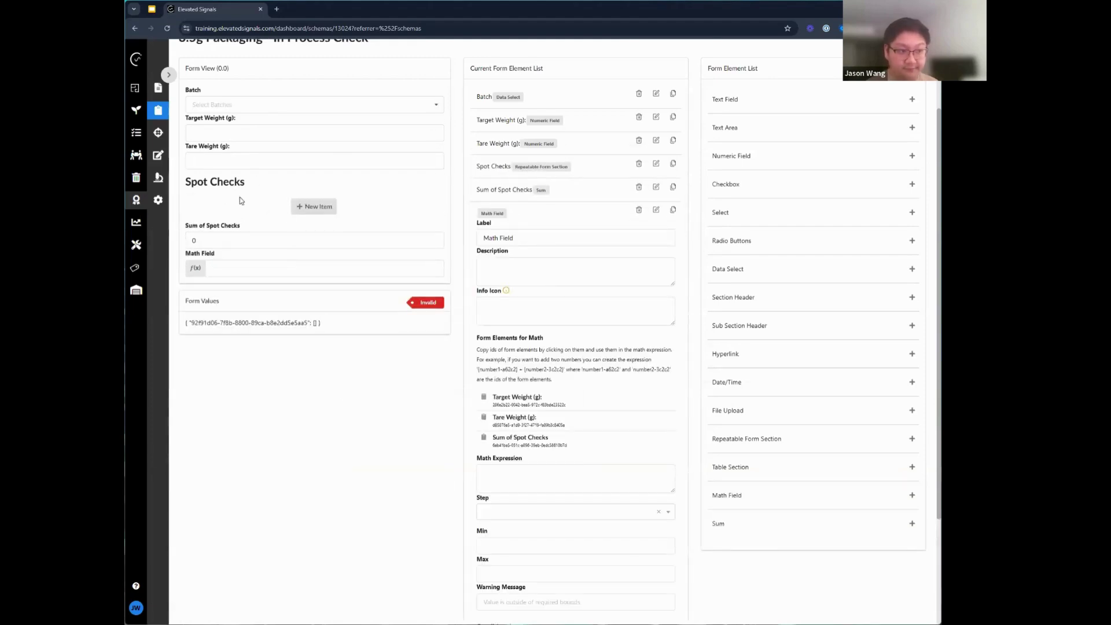
pyautogui.scroll(-2, 523, 317)
pyautogui.tripleClick(508, 138)
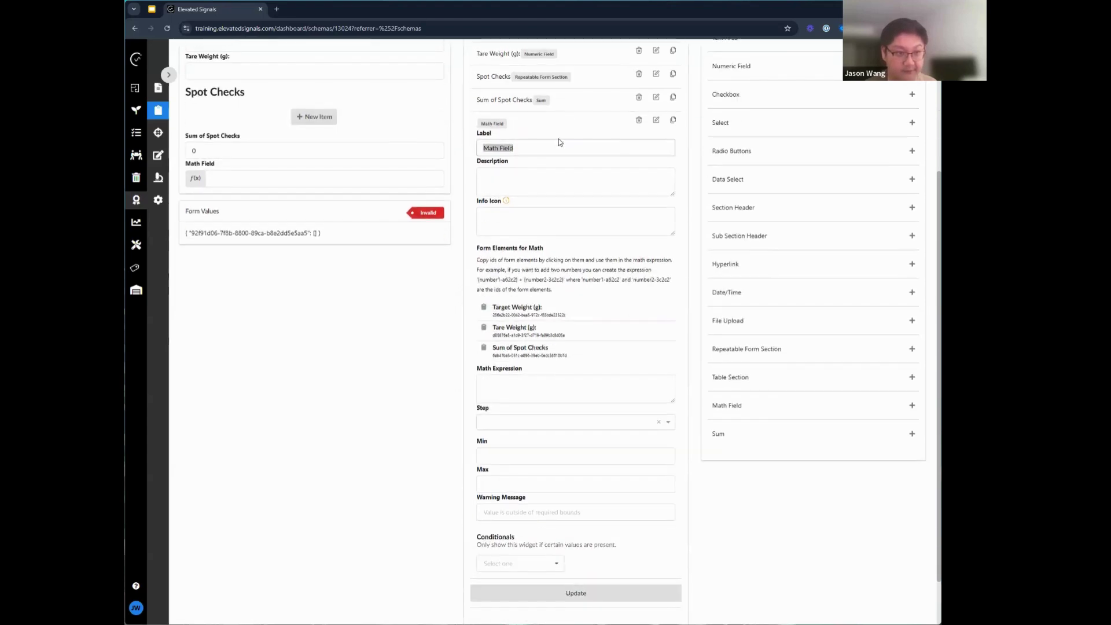
pyautogui.write('Average ')
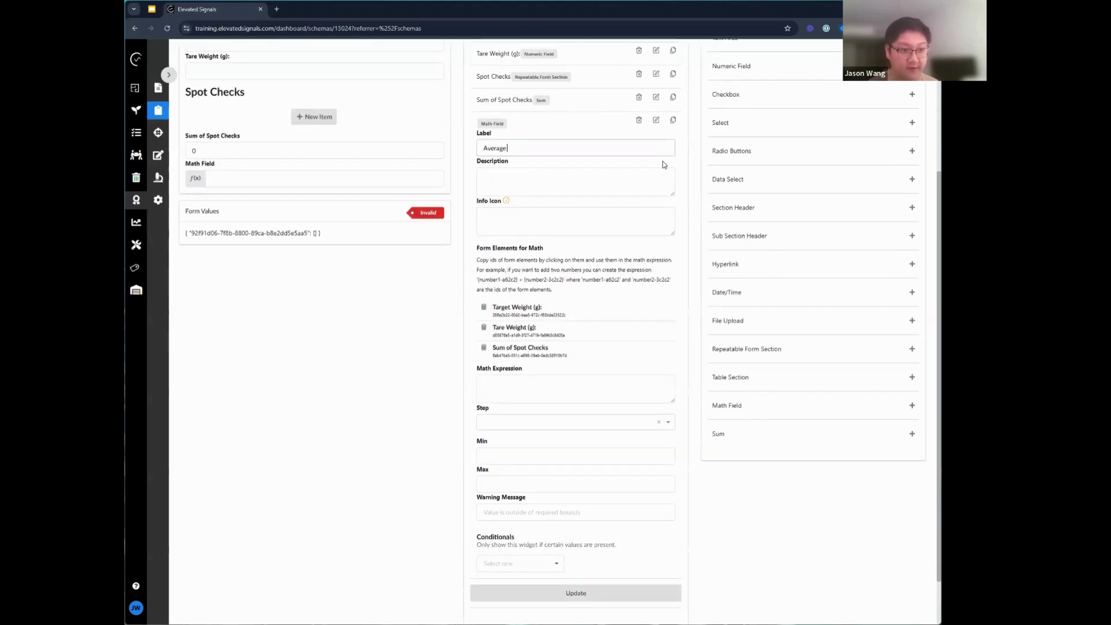
pyautogui.write('of Spot Checks')
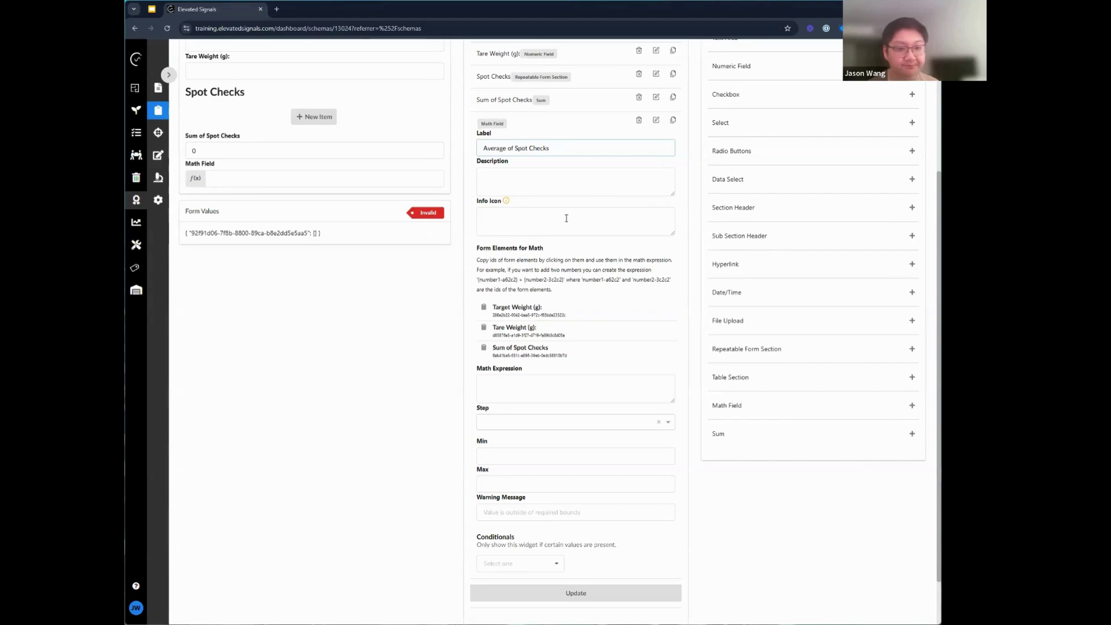
# - Set the average's math expression to the Sum of Spot Checks reference divided by 5 and save the element
pyautogui.click(526, 349)
pyautogui.click(647, 405)
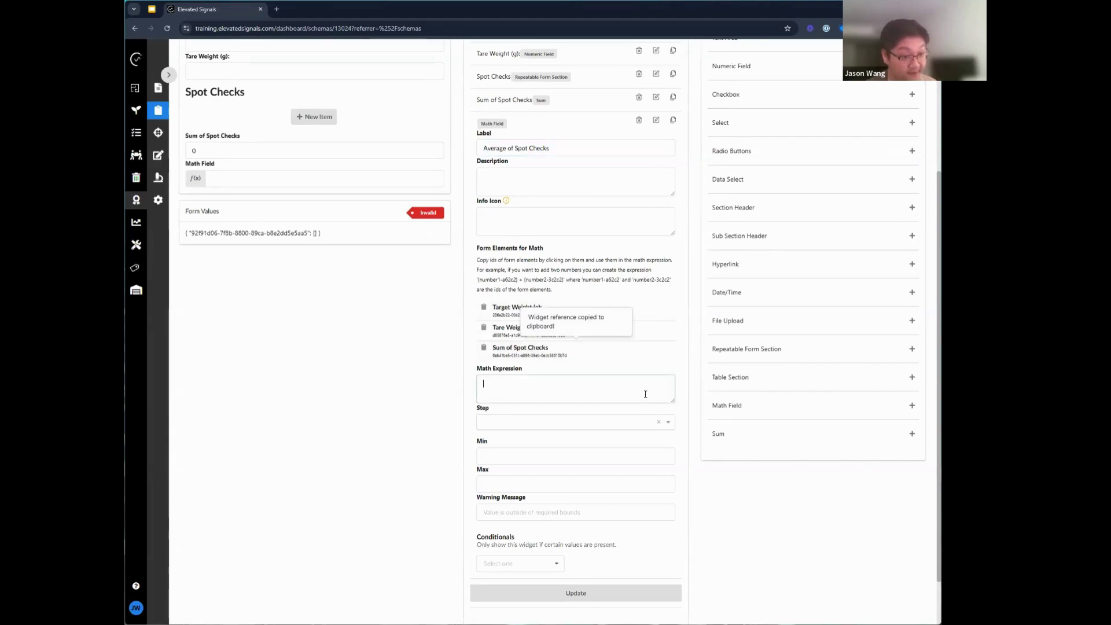
pyautogui.write('{6ab41ba5-051c-a896-39eb-0edc58610b7d}')
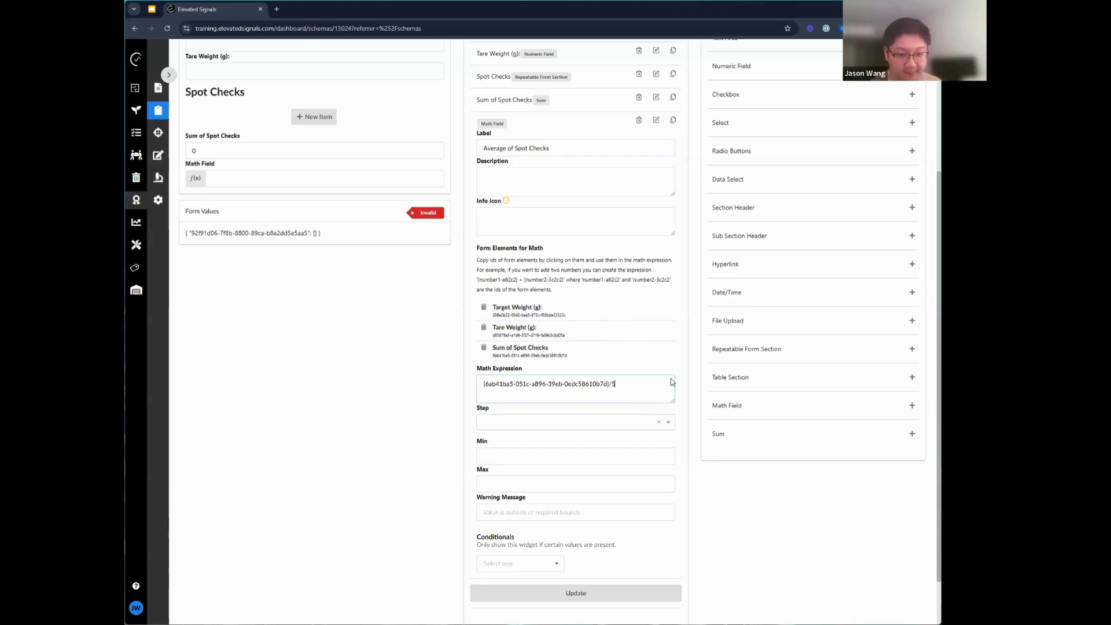
pyautogui.click(576, 592)
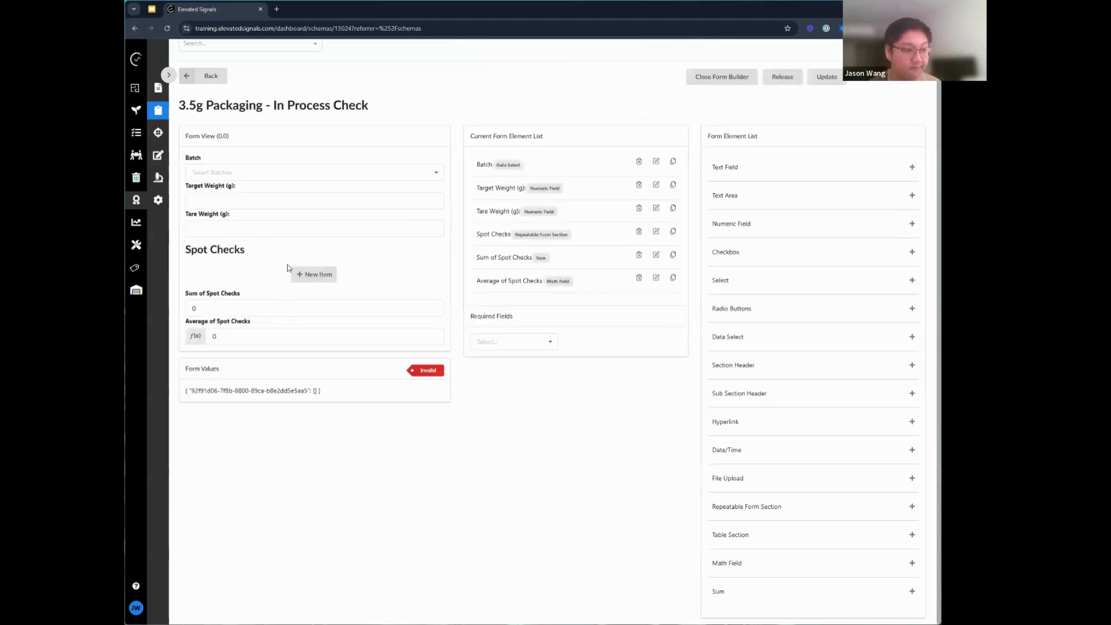
# - Enter target weight 3.55, tare weight 2 and a first spot check with gross weight 5.55 in the form preview
pyautogui.click(246, 200)
pyautogui.write('3.55')
pyautogui.press('Tab')
pyautogui.write('2')
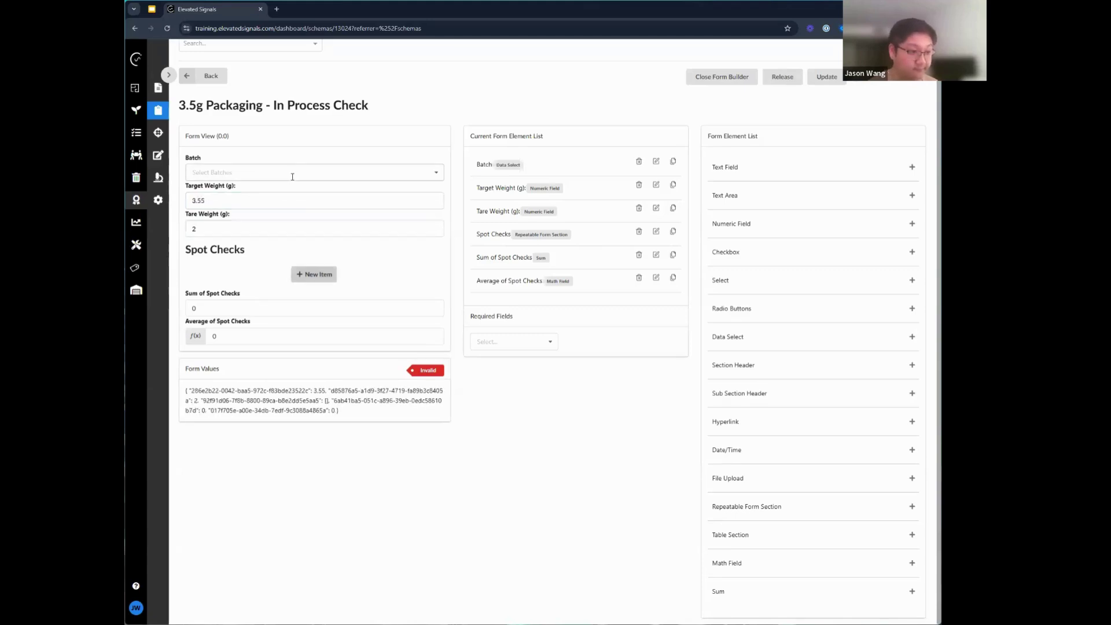
pyautogui.click(309, 275)
pyautogui.click(258, 300)
pyautogui.write('5.55')
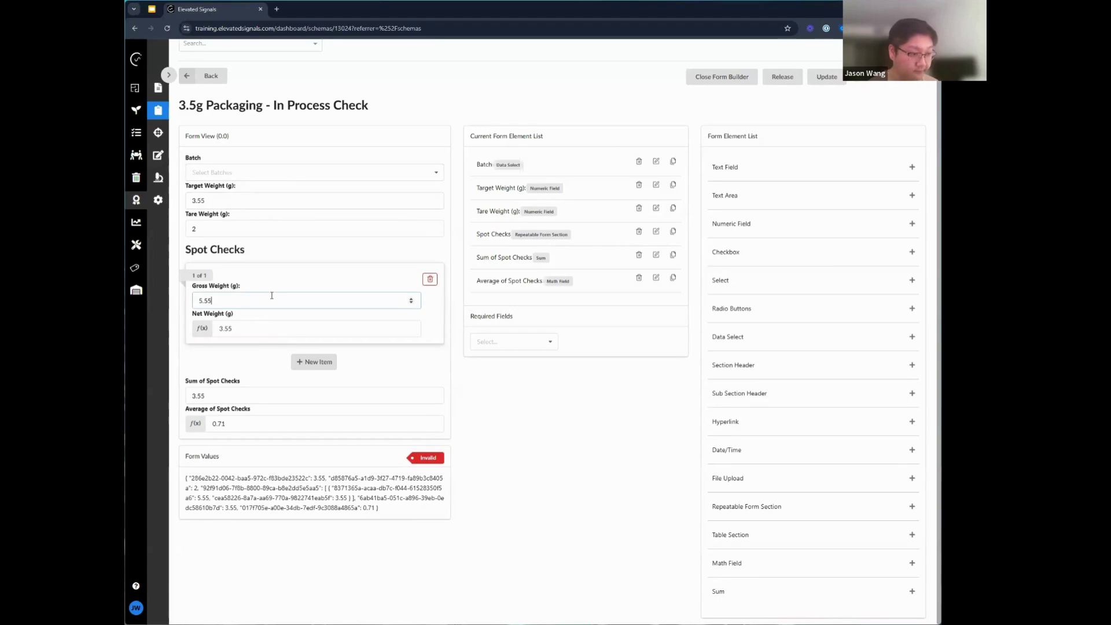
# - Add second and third spot checks with gross weights 5.57 and 5.53 in the preview
pyautogui.click(313, 362)
pyautogui.moveTo(230, 292); pyautogui.dragTo(224, 307)
pyautogui.click(224, 306)
pyautogui.click(237, 391)
pyautogui.write('5.55')
pyautogui.press('BackSpace')
pyautogui.write('7')
pyautogui.click(317, 449)
pyautogui.click(278, 475)
pyautogui.write('5.55')
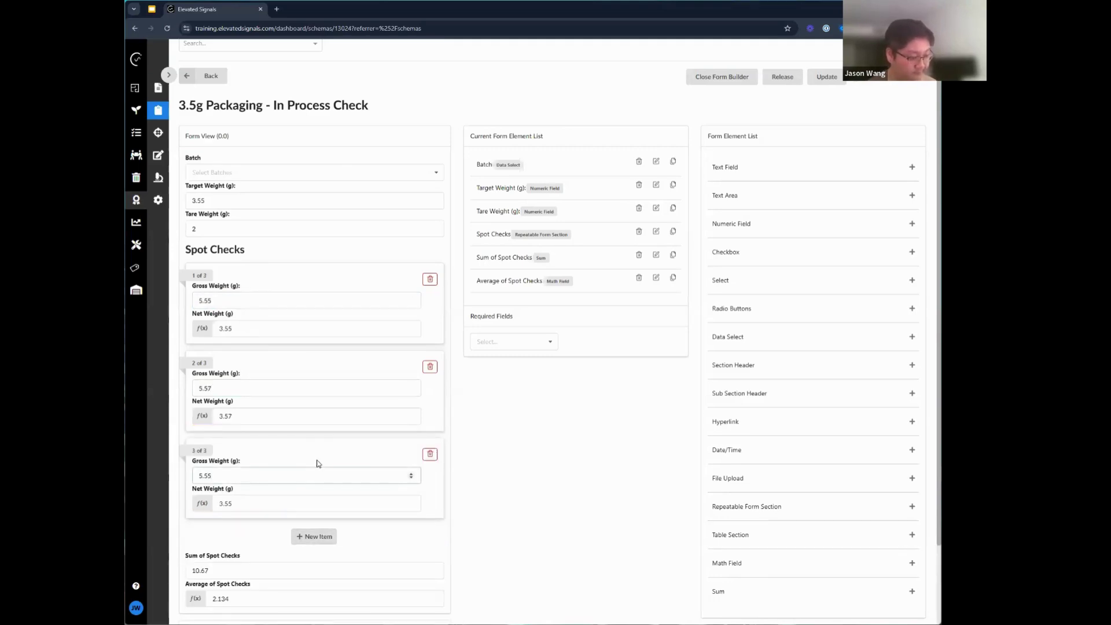
pyautogui.press('BackSpace')
pyautogui.write('3')
# - Add fourth and fifth spot checks with gross weights 5.54 and 5.55, and check Average of Spot Checks
pyautogui.click(312, 536)
pyautogui.click(275, 562)
pyautogui.write('5.55')
pyautogui.press('BackSpace')
pyautogui.write('4')
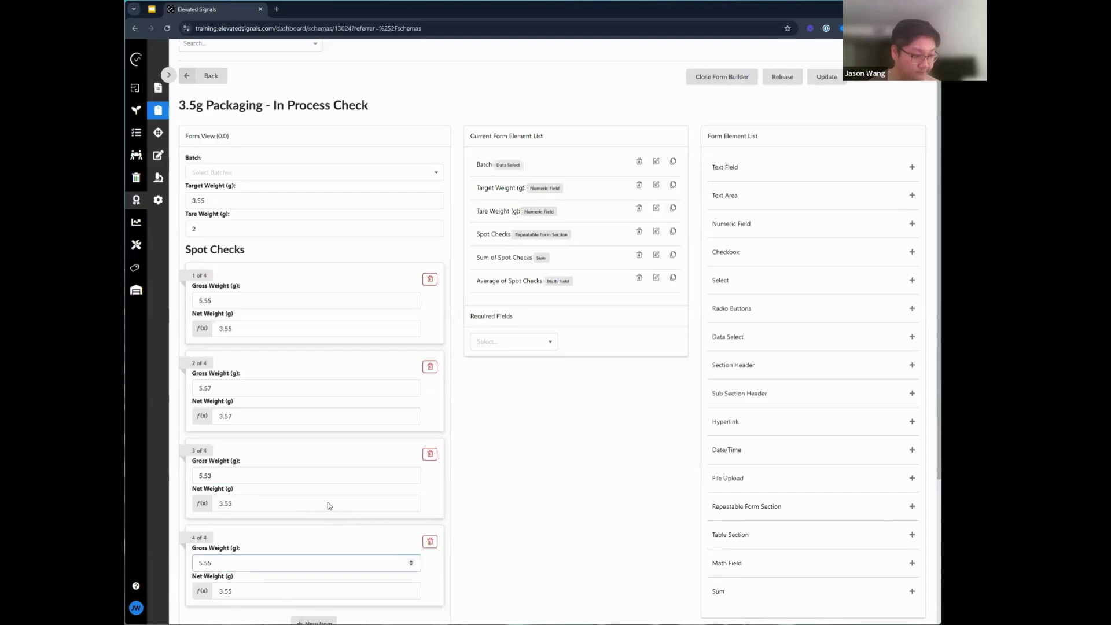
pyautogui.scroll(-3, 324, 528)
pyautogui.click(317, 446)
pyautogui.click(316, 469)
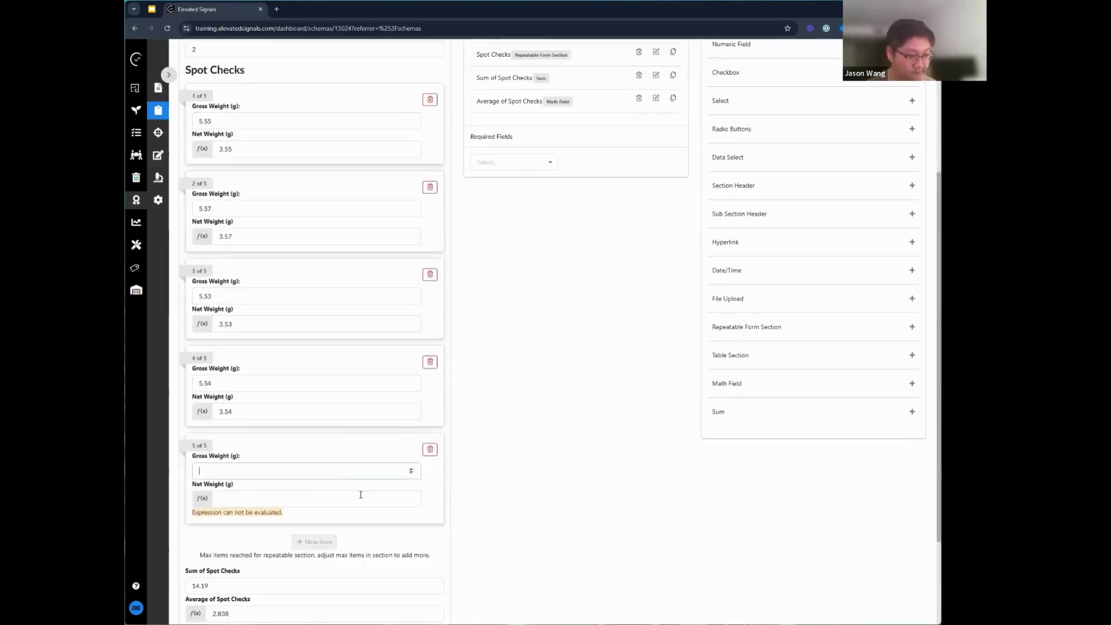
pyautogui.write('5.55')
pyautogui.scroll(-3, 486, 499)
pyautogui.moveTo(198, 482); pyautogui.dragTo(258, 520)
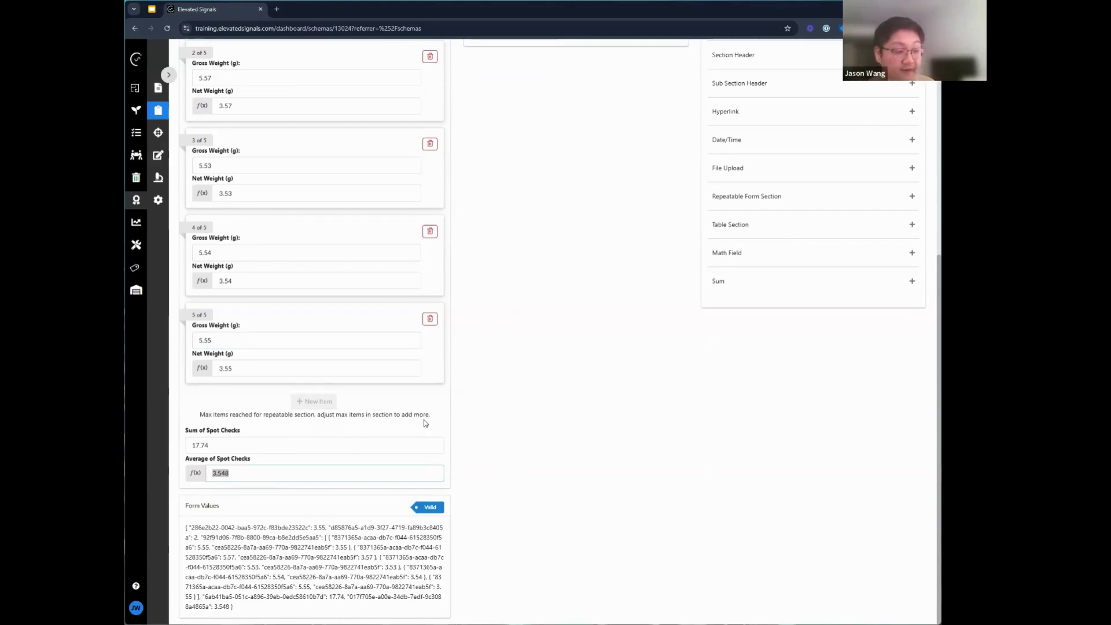
pyautogui.scroll(4, 419, 418)
pyautogui.scroll(-4, 419, 417)
pyautogui.scroll(3, 418, 421)
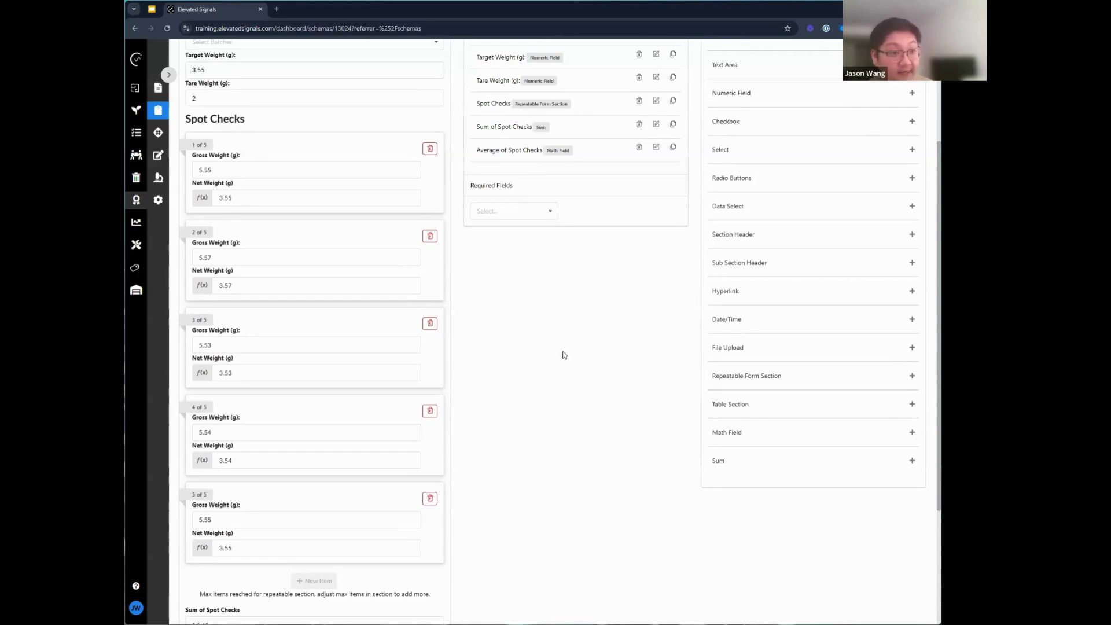
pyautogui.scroll(2, 318, 340)
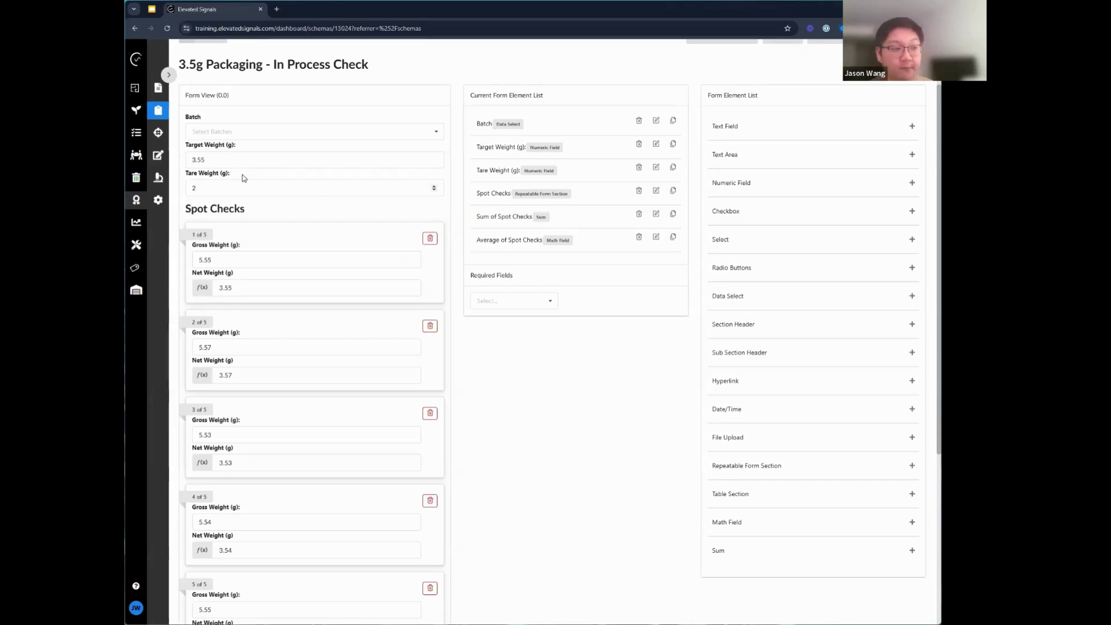
pyautogui.moveTo(192, 144); pyautogui.dragTo(238, 146)
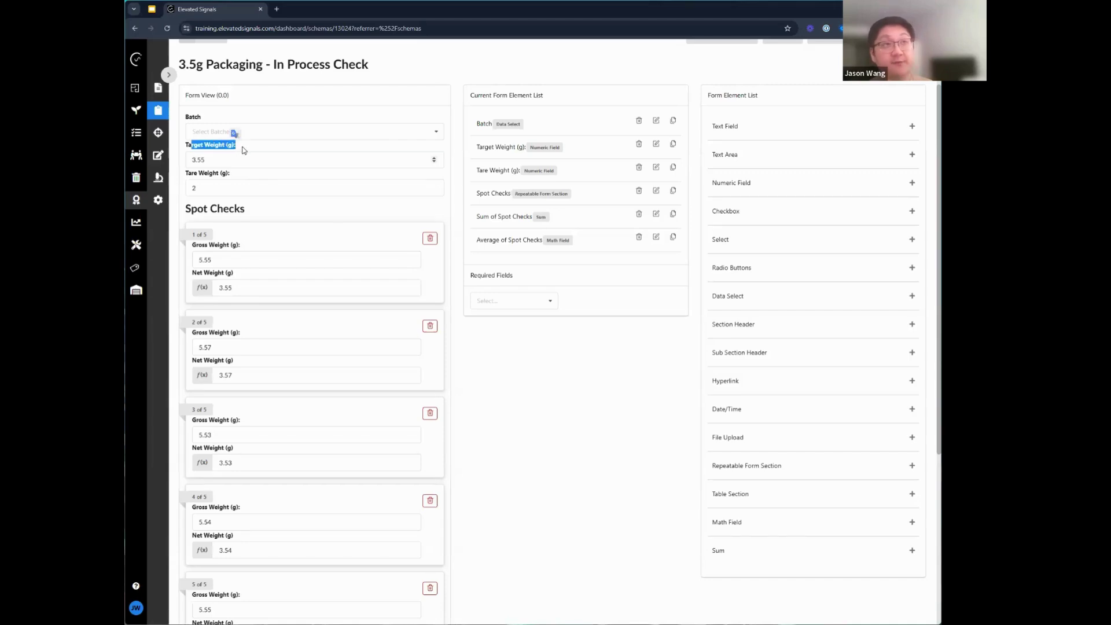
pyautogui.click(243, 151)
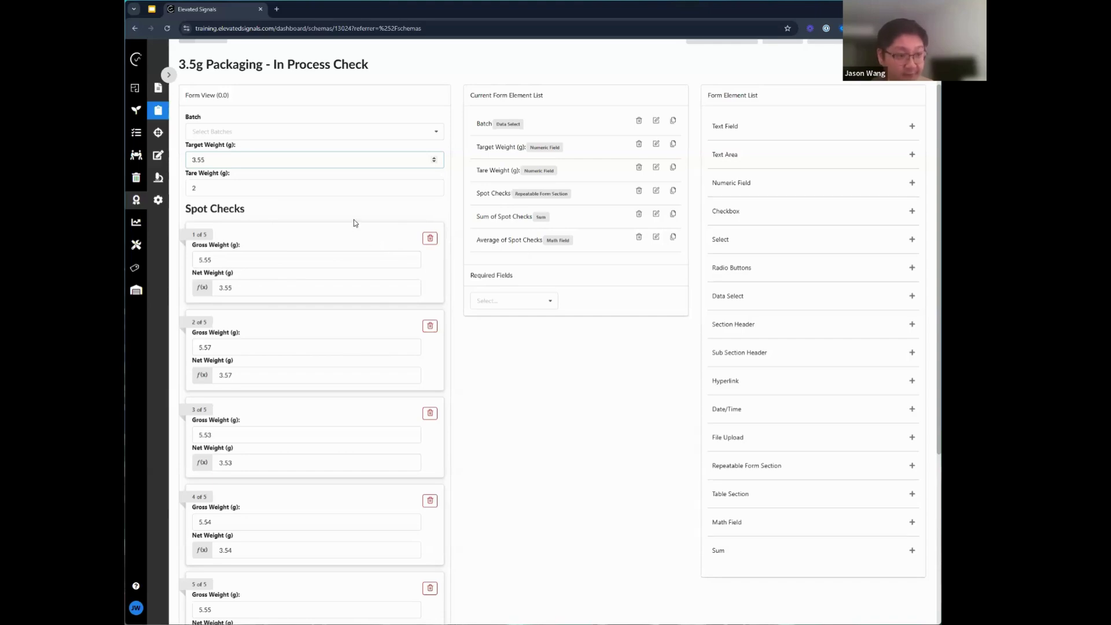
# - Make Batch a required field of the form
pyautogui.click(518, 301)
pyautogui.moveTo(470, 276); pyautogui.dragTo(512, 275)
pyautogui.click(515, 299)
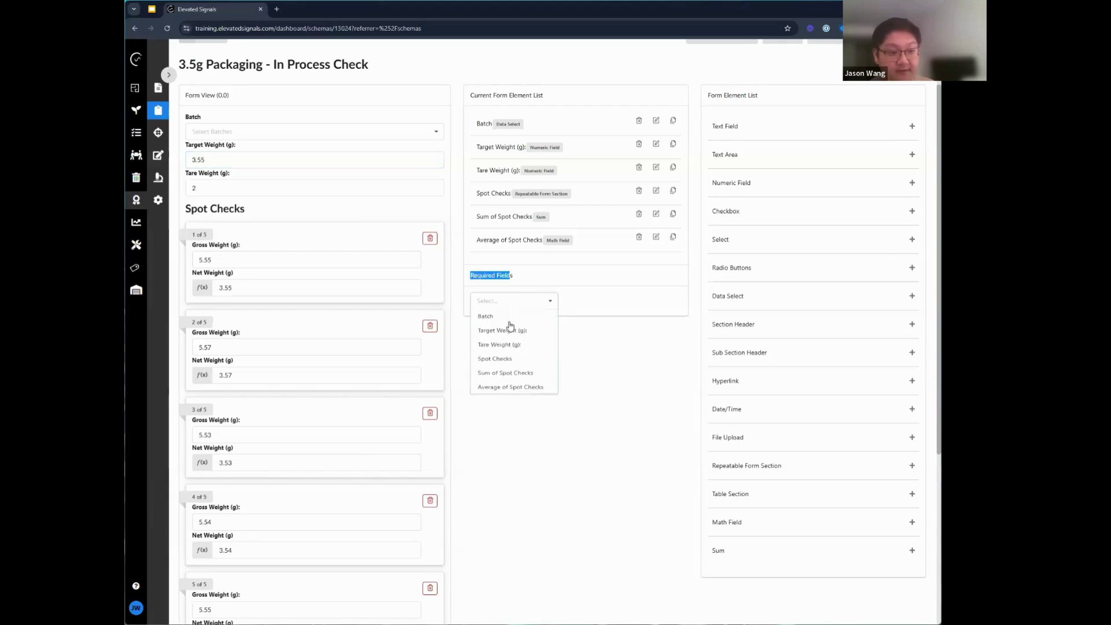
pyautogui.click(510, 317)
# - Select batch PRP 2 in the form preview to try out the required Batch field
pyautogui.click(230, 167)
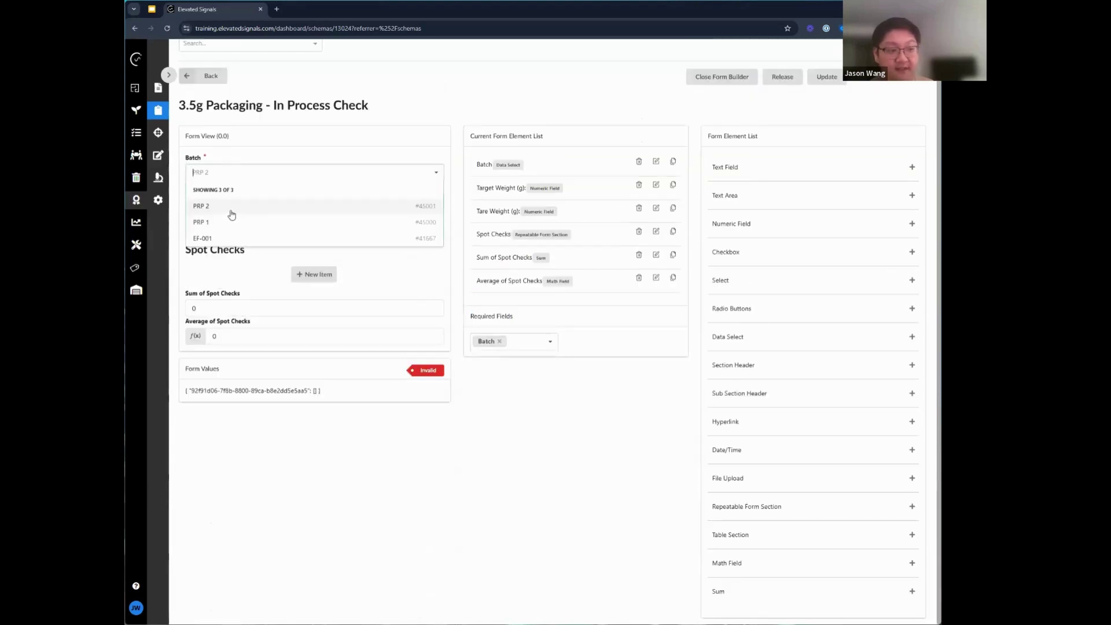
pyautogui.click(280, 156)
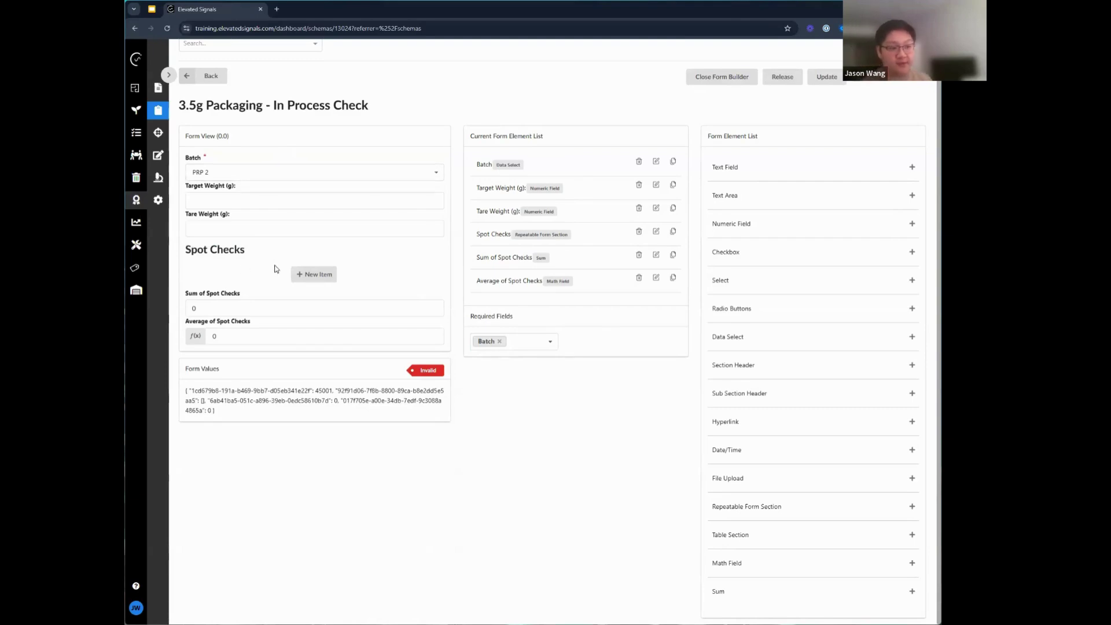
pyautogui.click(220, 172)
pyautogui.click(250, 152)
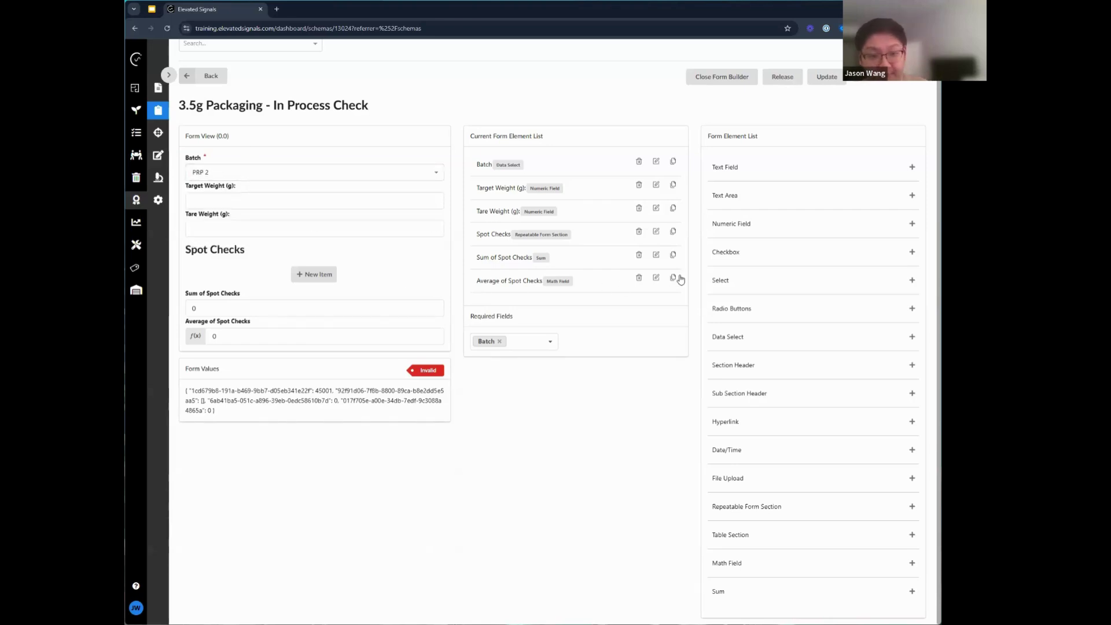
# - Add a Text Area element below Average of Spot Checks, label it "Comments" and save it
pyautogui.moveTo(735, 196); pyautogui.dragTo(501, 349)
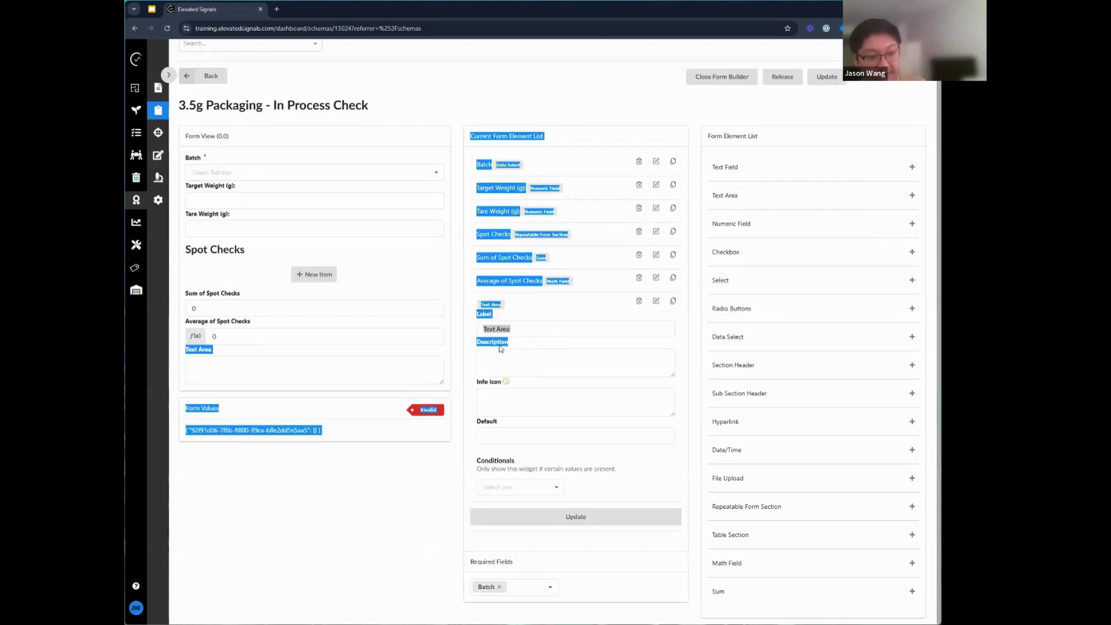
pyautogui.click(530, 329)
pyautogui.hotkey('ctrl', 'a')
pyautogui.write('C')
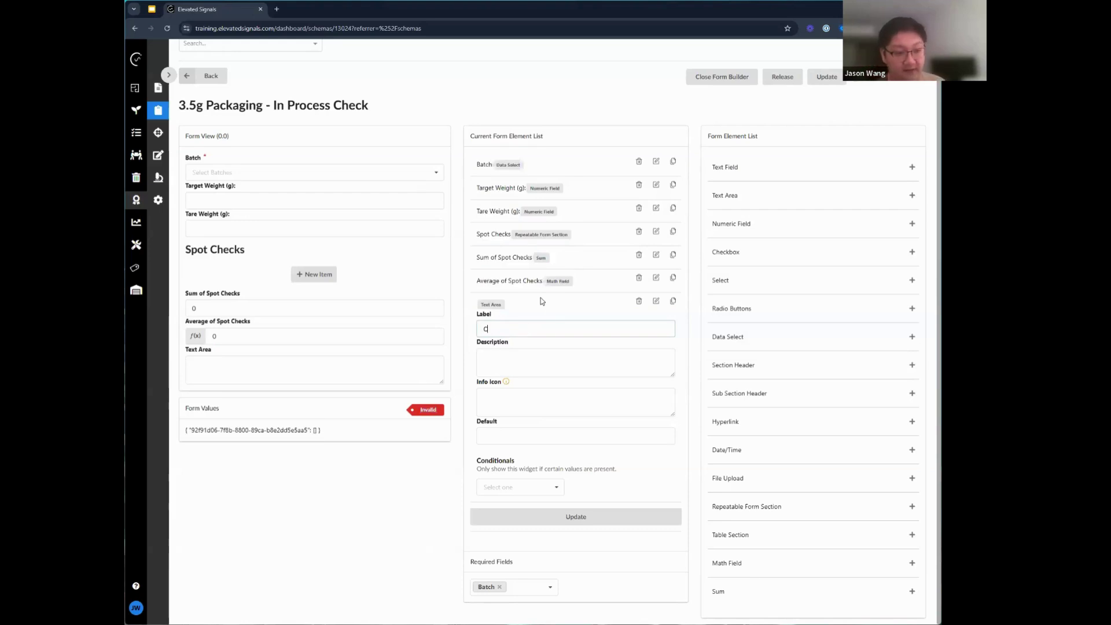
pyautogui.write('omments')
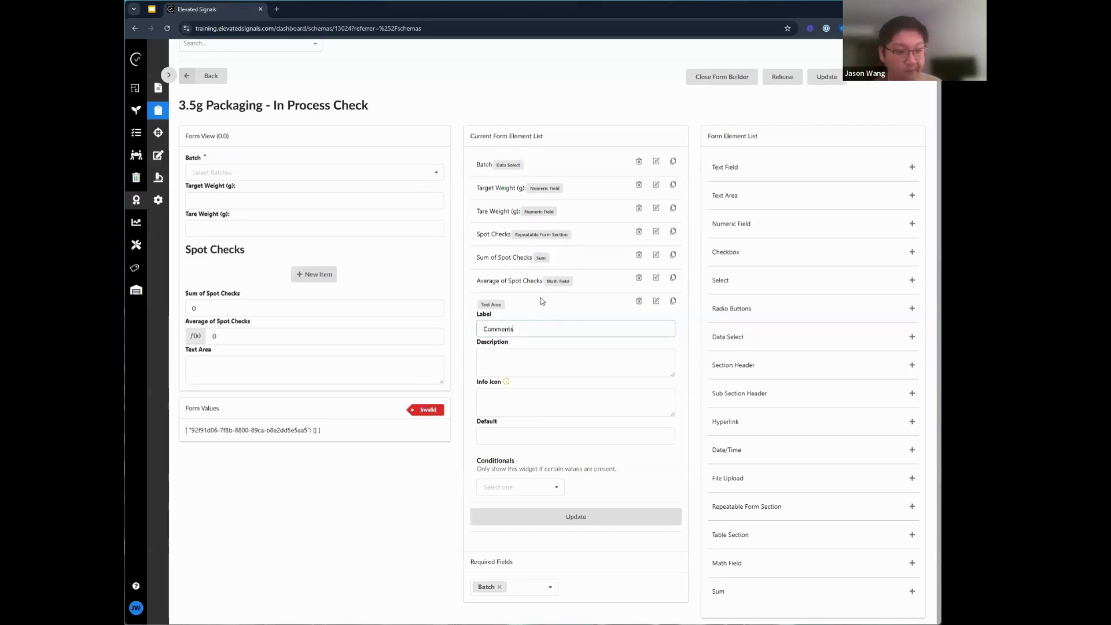
pyautogui.click(575, 516)
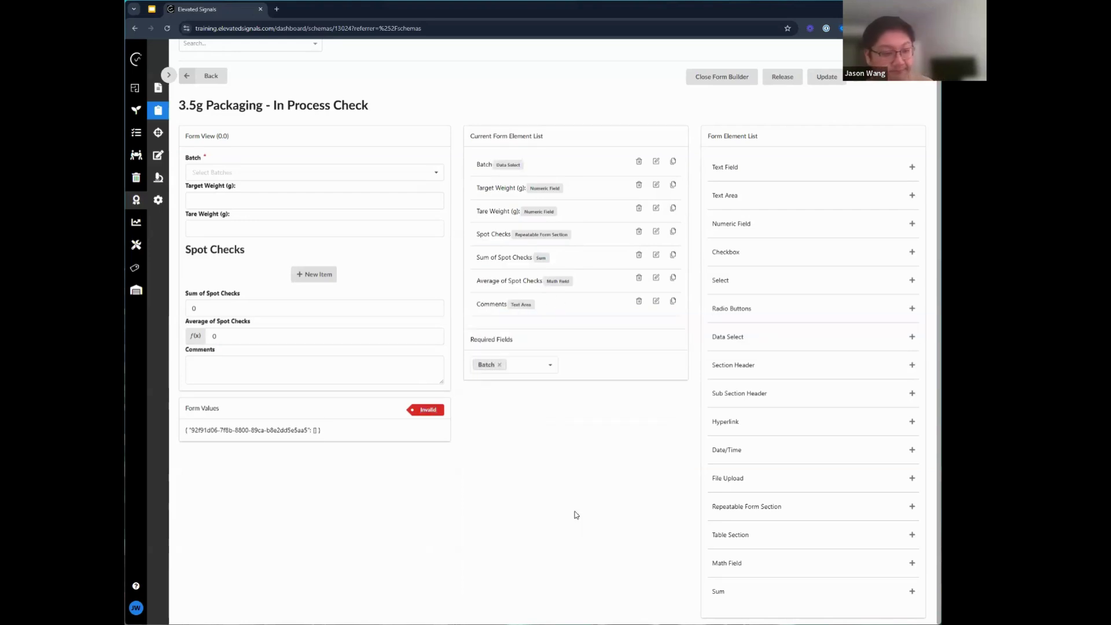
# - Update the form schema with its existing details and release the form
pyautogui.click(820, 81)
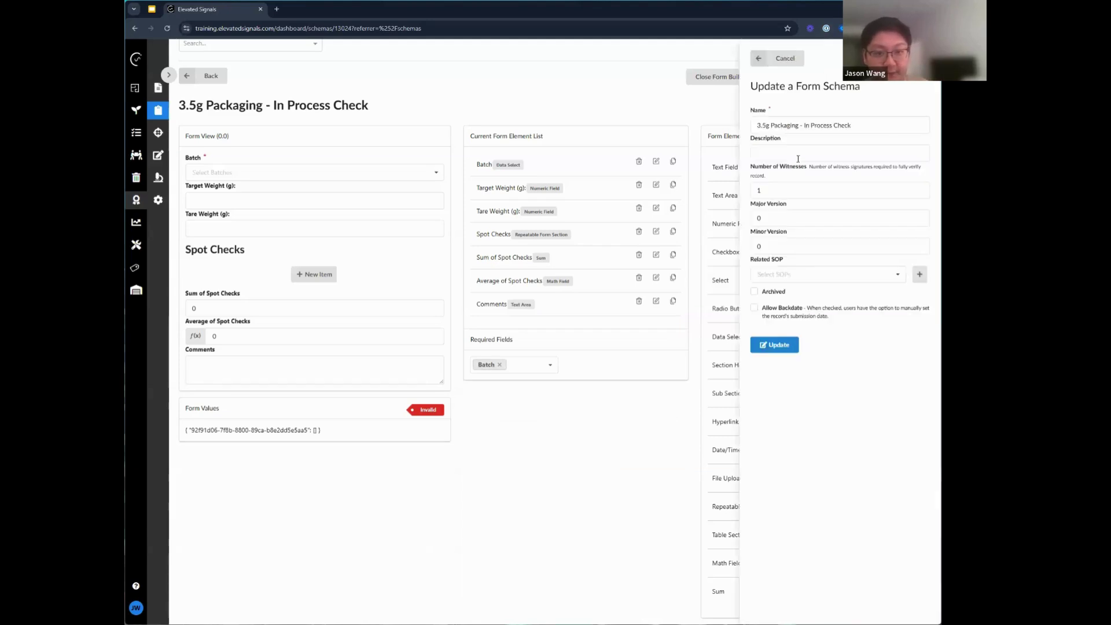
pyautogui.click(771, 345)
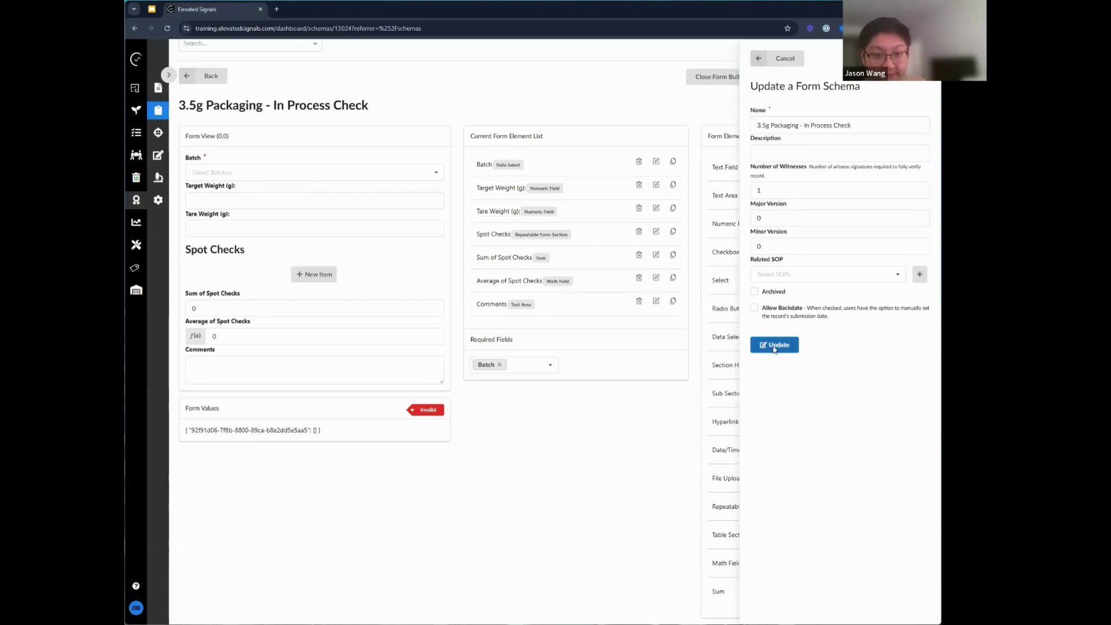
pyautogui.click(781, 81)
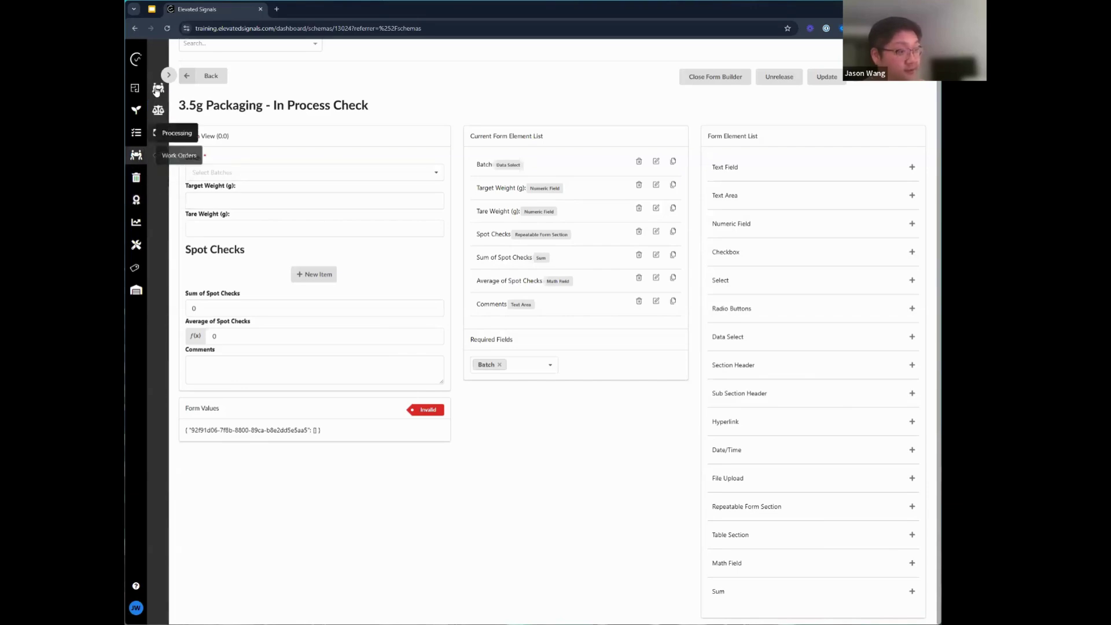
# - Open the Packaging work order and expand all its sections
pyautogui.click(158, 88)
pyautogui.click(230, 227)
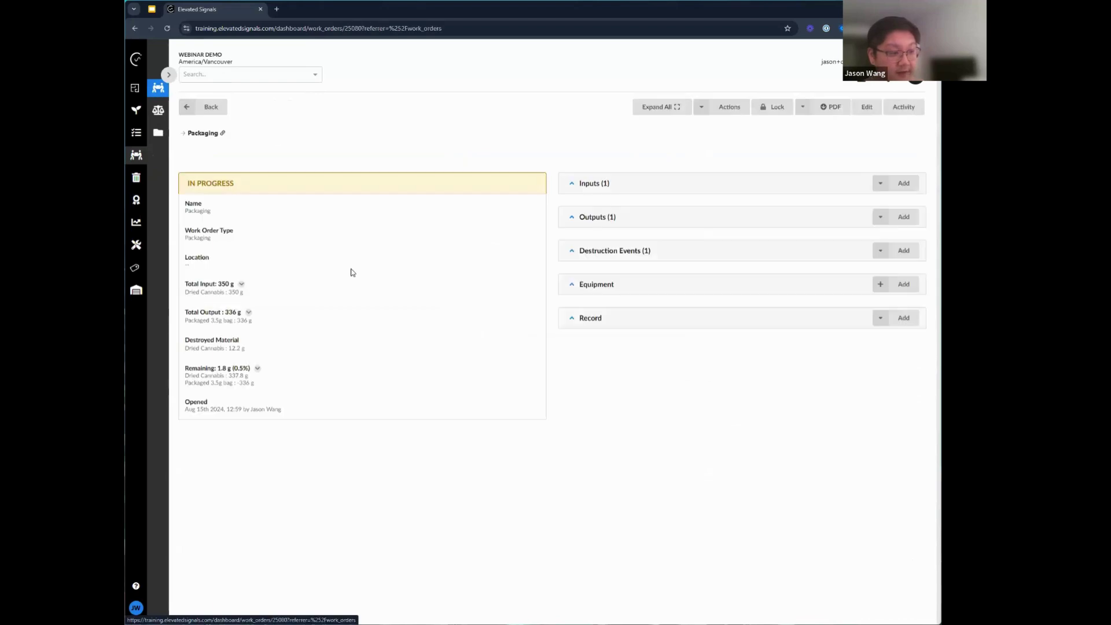
pyautogui.click(656, 107)
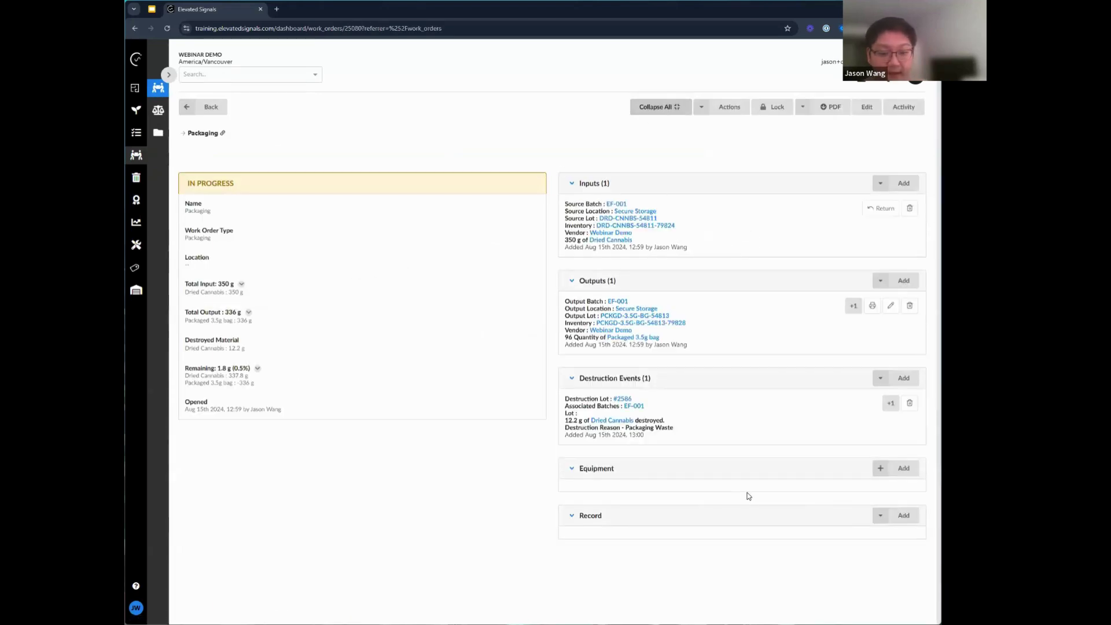
# - Start a new record on the Packaging work order using the 3.5g Packaging - In Process Check form
pyautogui.click(900, 517)
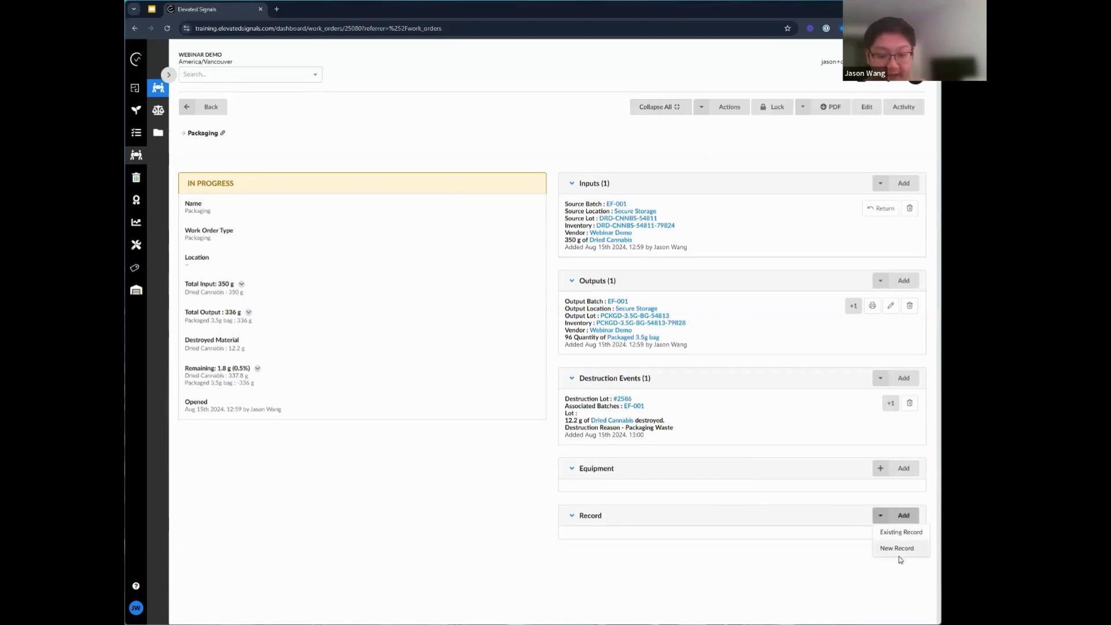
pyautogui.click(898, 549)
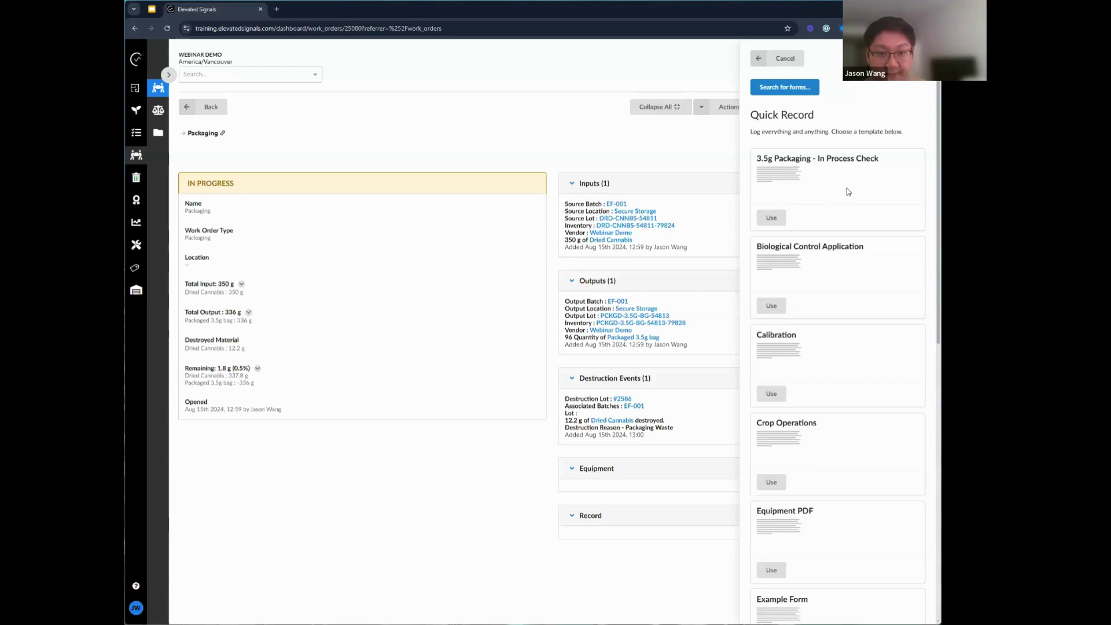
pyautogui.moveTo(868, 158); pyautogui.dragTo(781, 186)
pyautogui.click(815, 198)
pyautogui.click(775, 219)
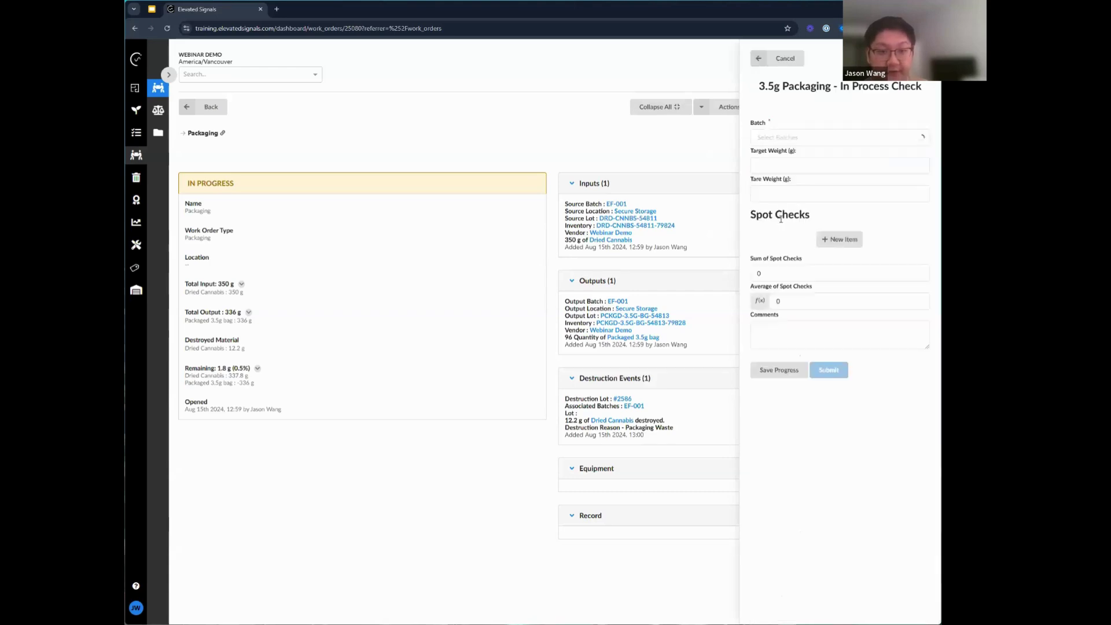
# - Choose batch EF-001 and set the target weight to 3.55 g and the tare weight to 2 g
pyautogui.click(799, 134)
pyautogui.write('ef')
pyautogui.click(797, 168)
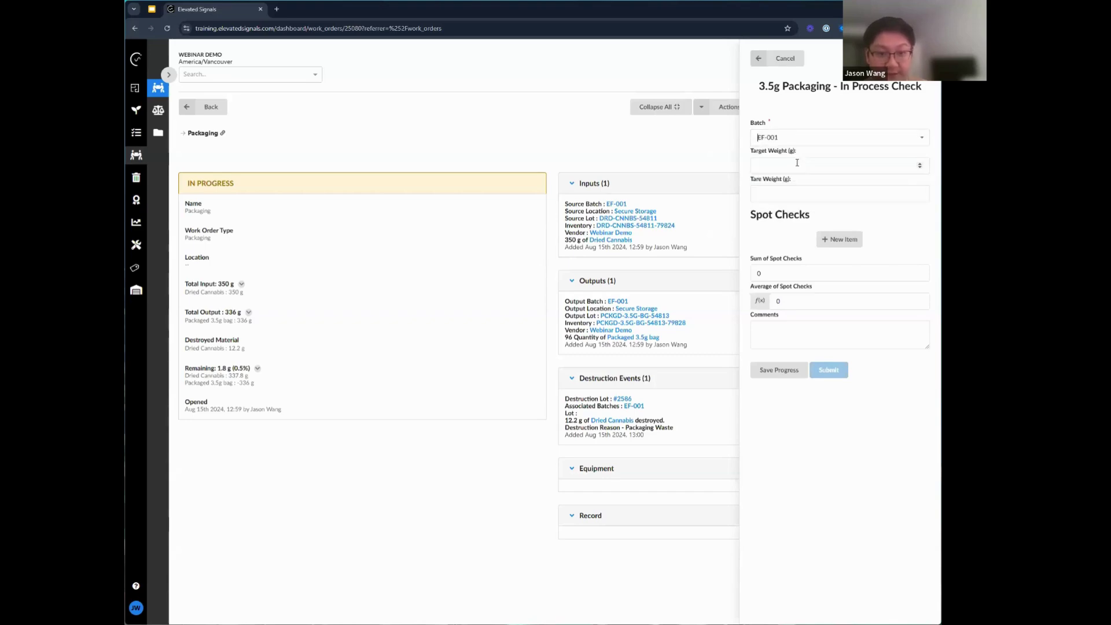
pyautogui.write('3.')
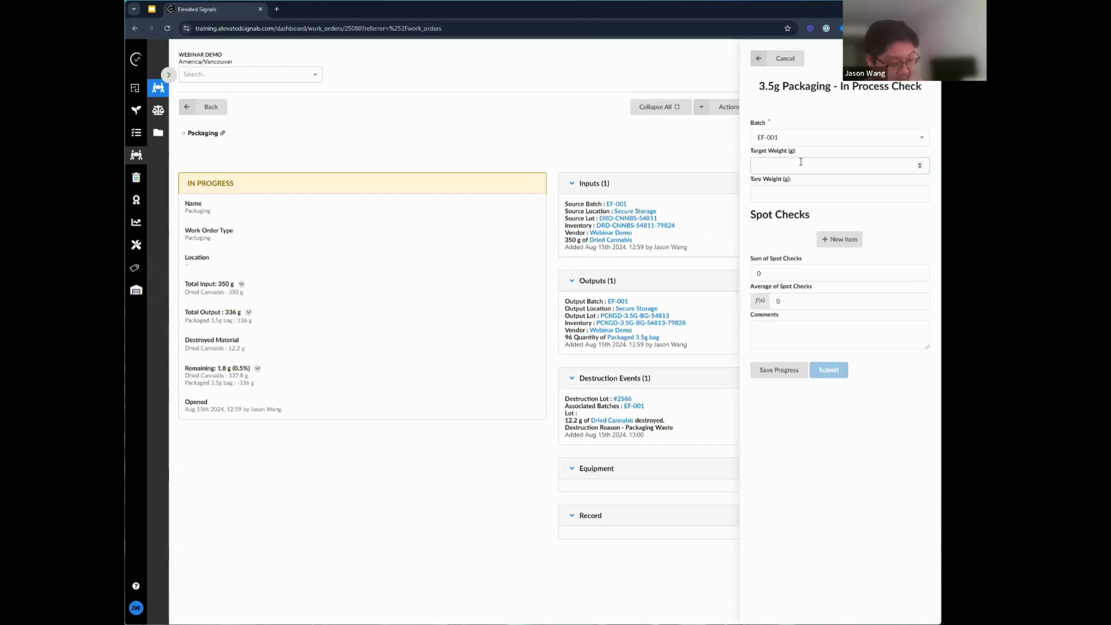
pyautogui.write('2')
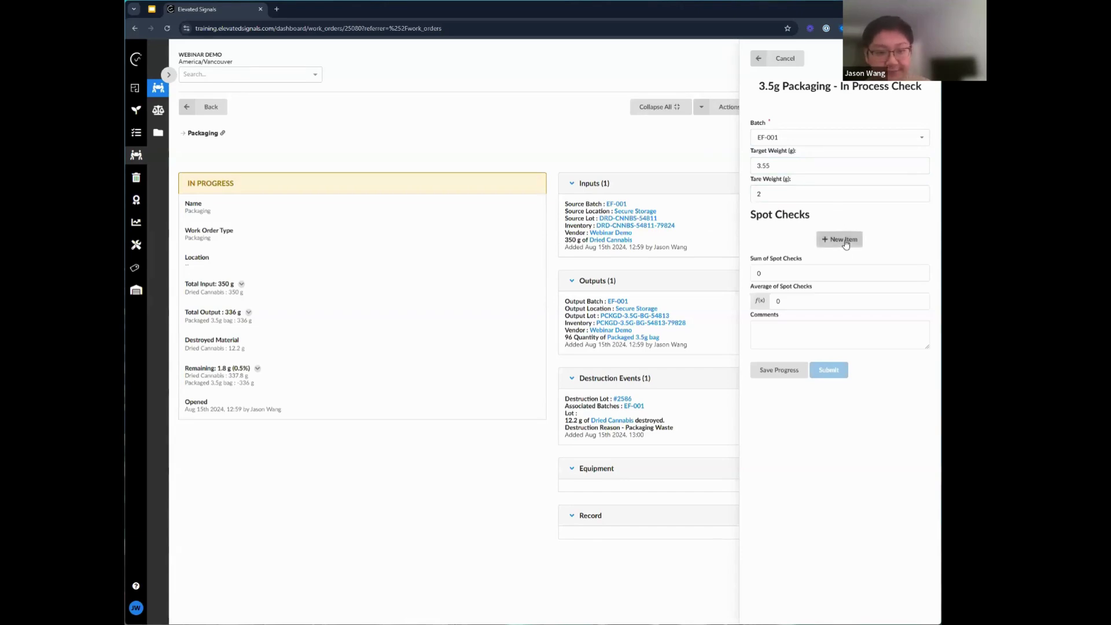
# - Add a first spot check with a gross weight of 5.57 g and save the record's progress
pyautogui.click(844, 240)
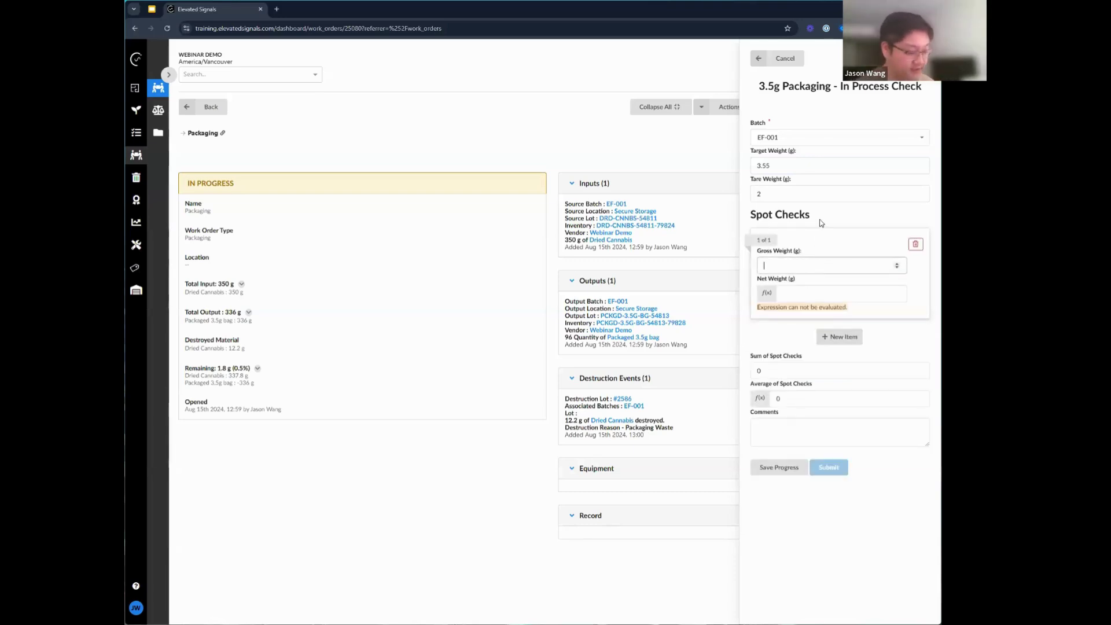
pyautogui.write('5.57')
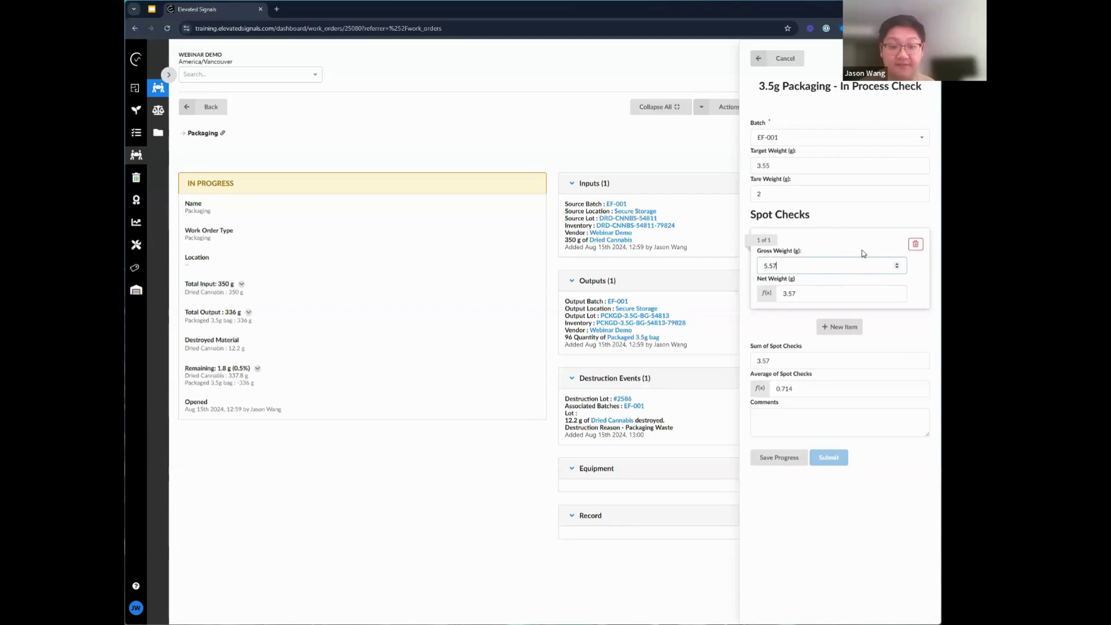
pyautogui.click(833, 463)
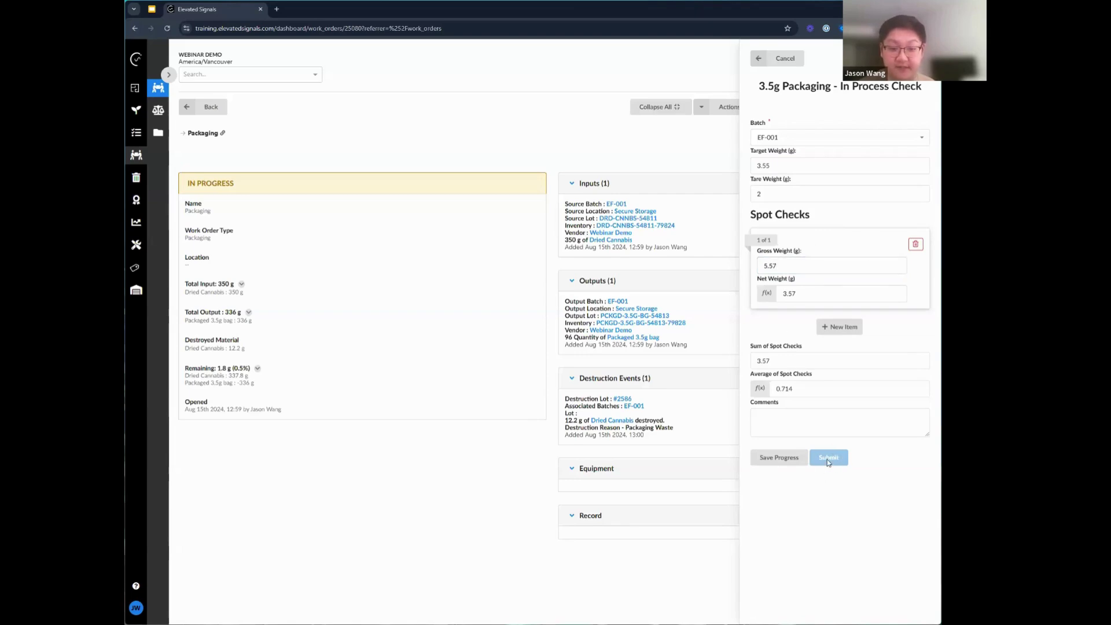
pyautogui.click(776, 459)
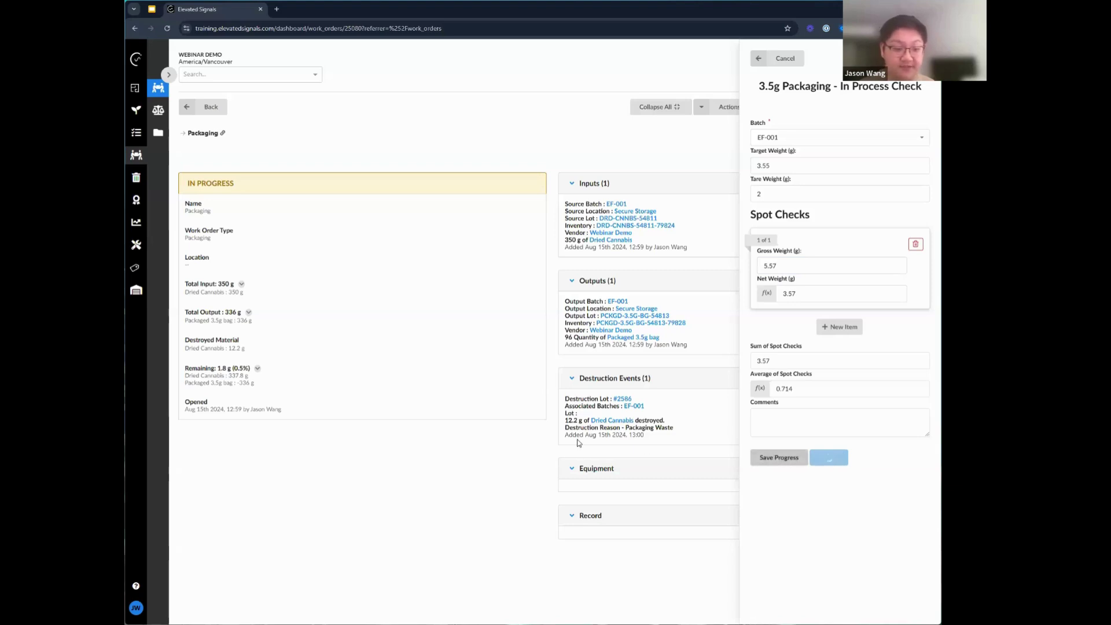
pyautogui.moveTo(695, 557); pyautogui.dragTo(558, 545)
pyautogui.click(726, 538)
pyautogui.tripleClick(726, 538)
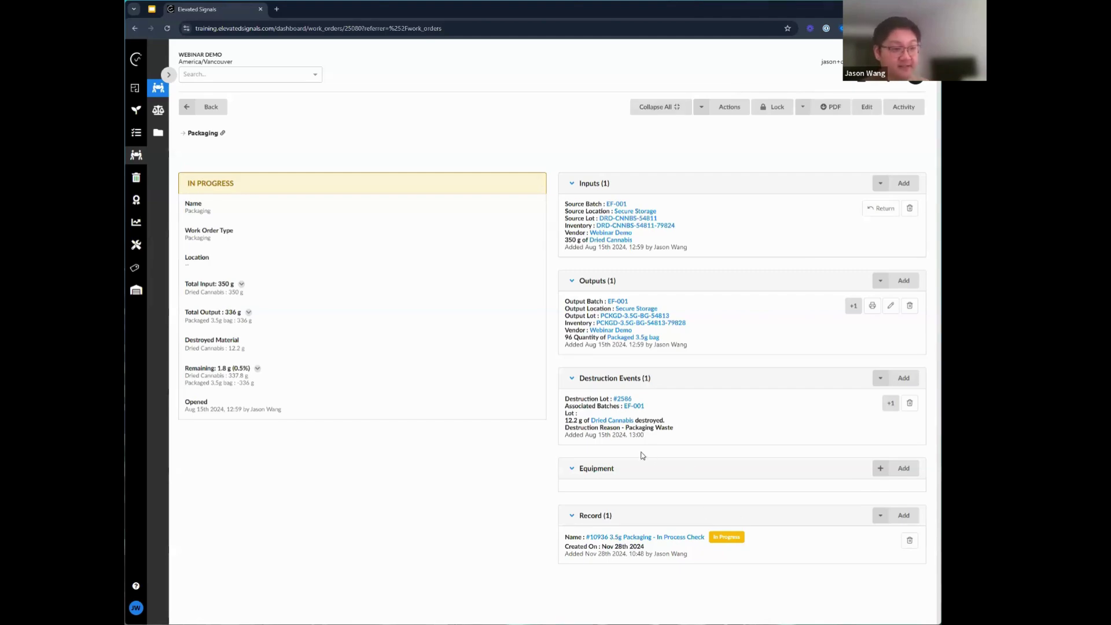
# - Reopen the in-progress record, add a second spot check with a gross weight of 5.54 g and save progress
pyautogui.click(651, 538)
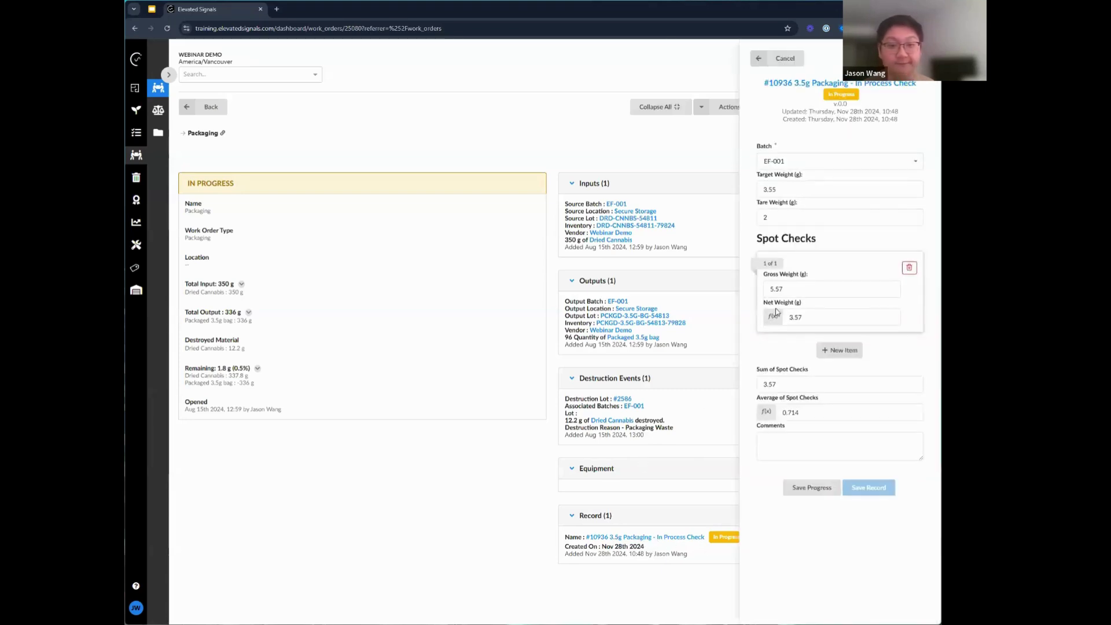
pyautogui.click(840, 350)
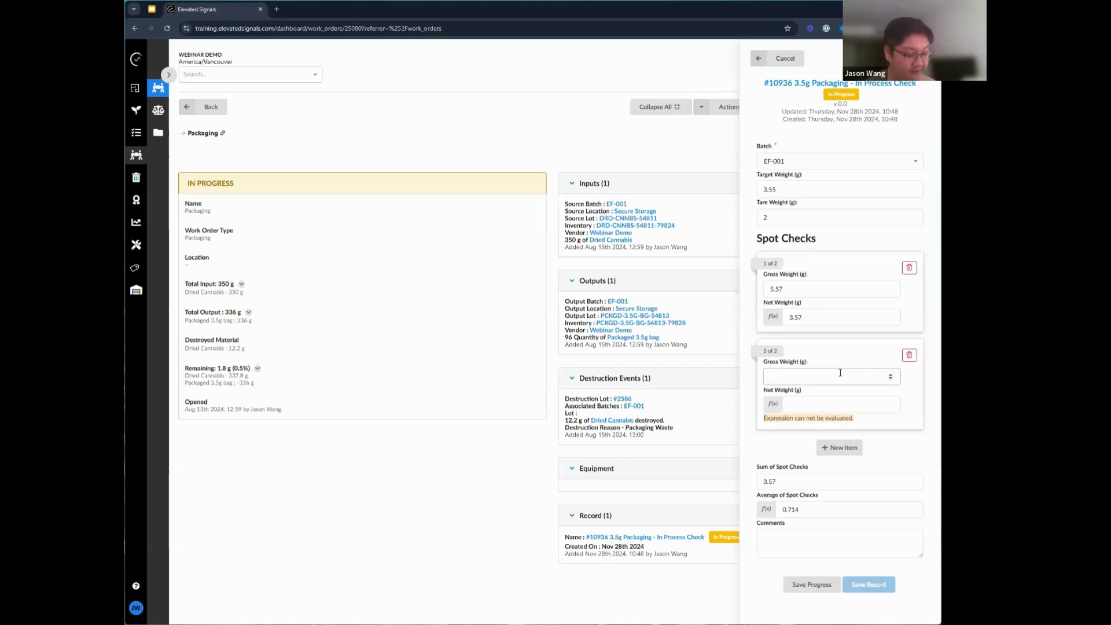
pyautogui.write('5.54')
pyautogui.click(818, 575)
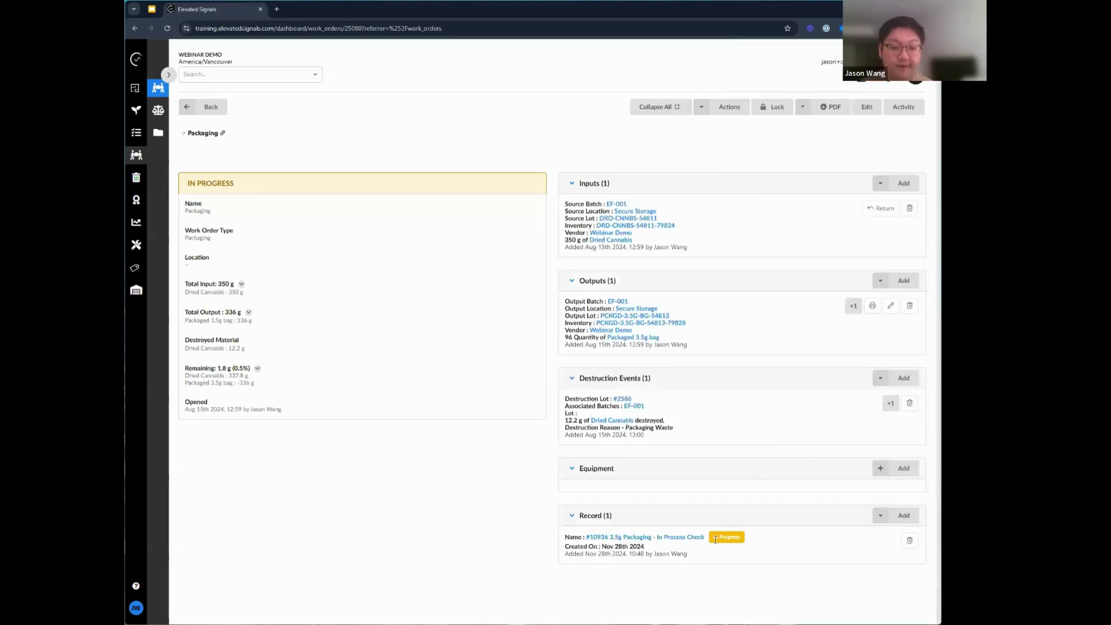
# - Reopen the in-progress record, add spot checks with gross weights of 5.55, 5.57 and 5.59 g, and save the completed record
pyautogui.click(678, 538)
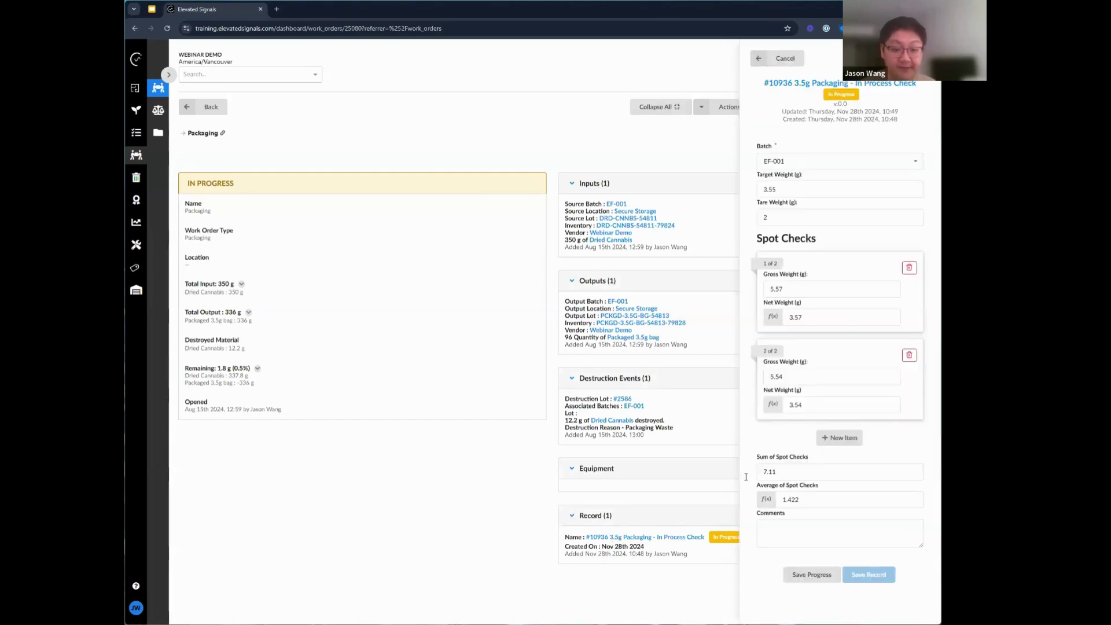
pyautogui.click(829, 437)
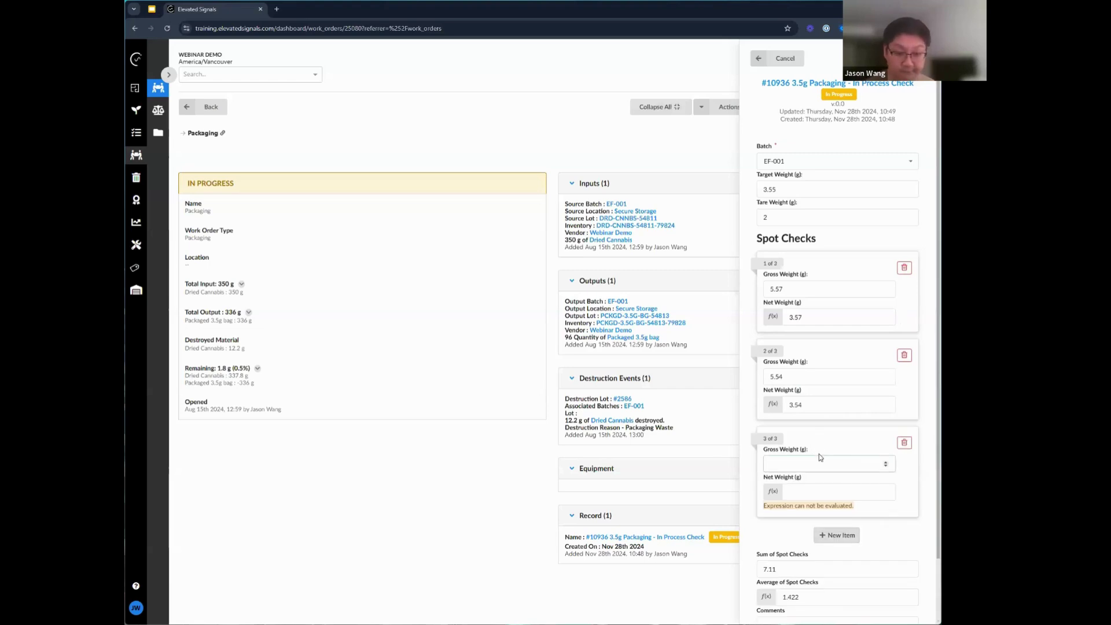
pyautogui.write('5.55')
pyautogui.click(832, 526)
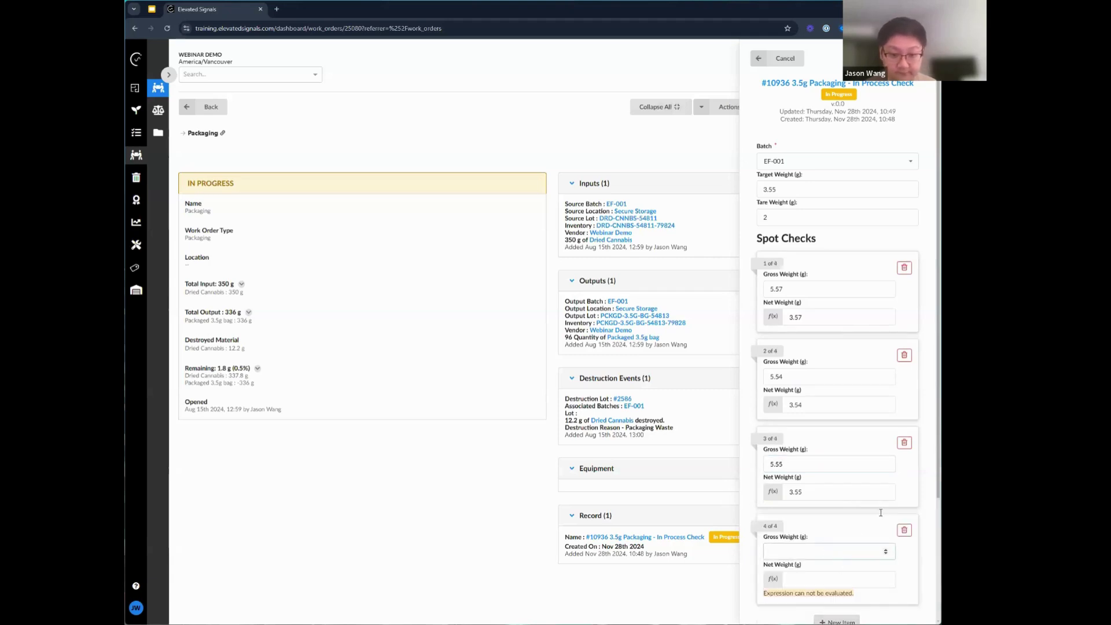
pyautogui.scroll(-3, 840, 568)
pyautogui.write('5.57')
pyautogui.click(848, 466)
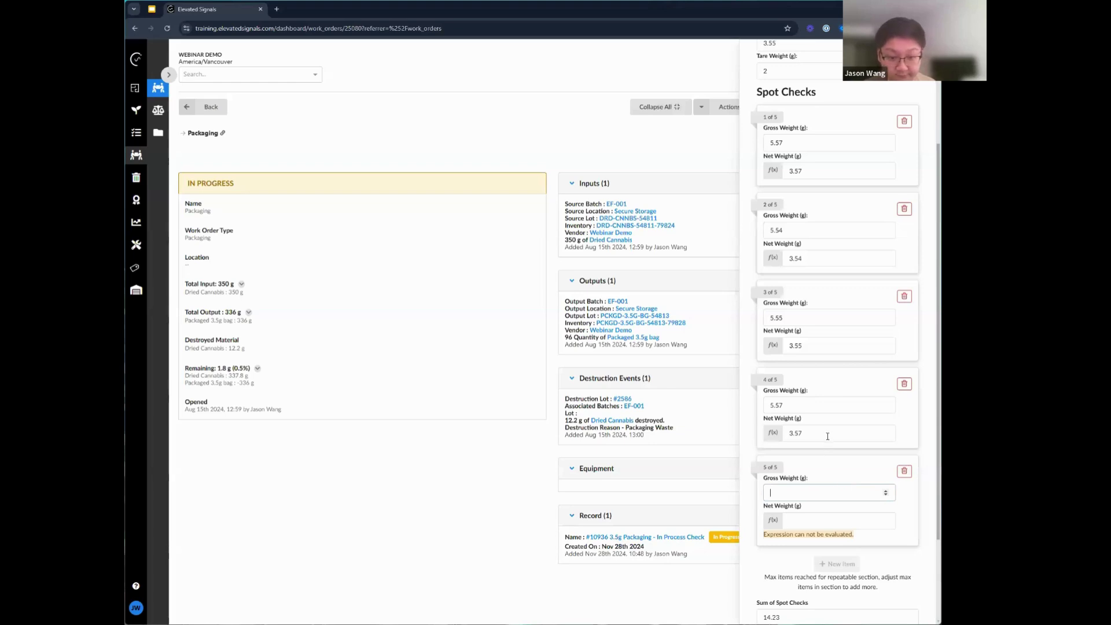
pyautogui.write('5.59')
pyautogui.scroll(-2, 826, 454)
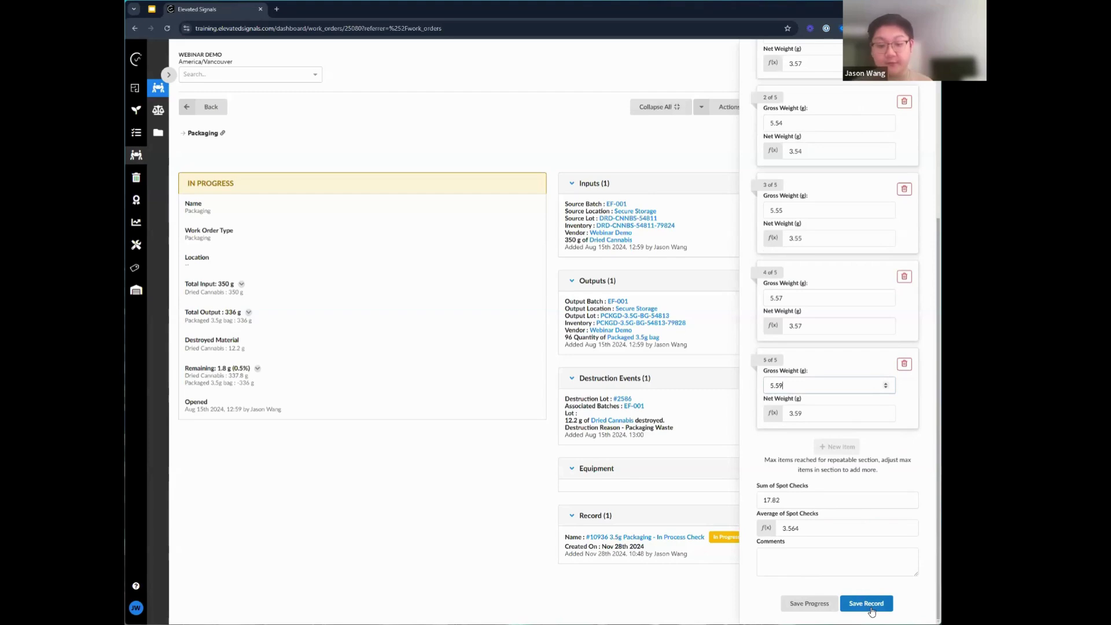
pyautogui.click(870, 605)
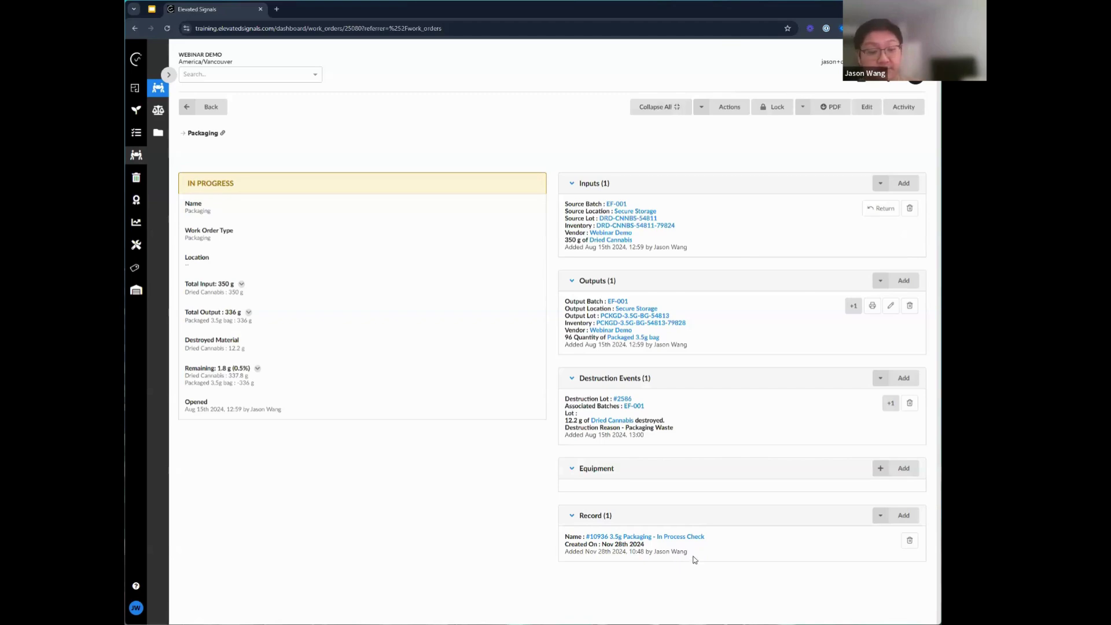
pyautogui.click(912, 516)
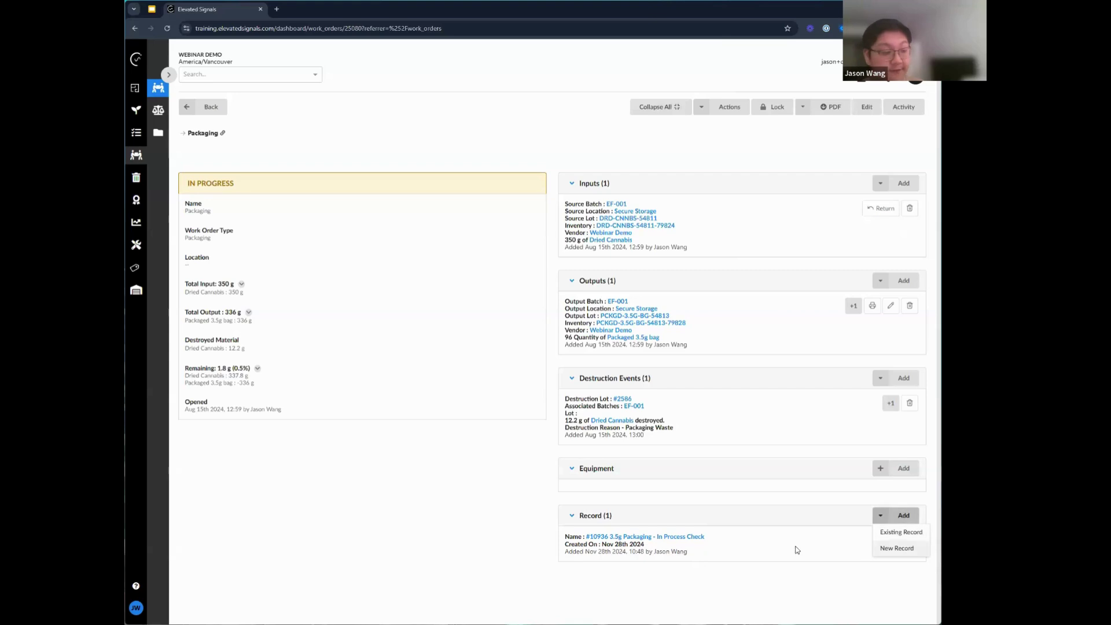
pyautogui.click(255, 475)
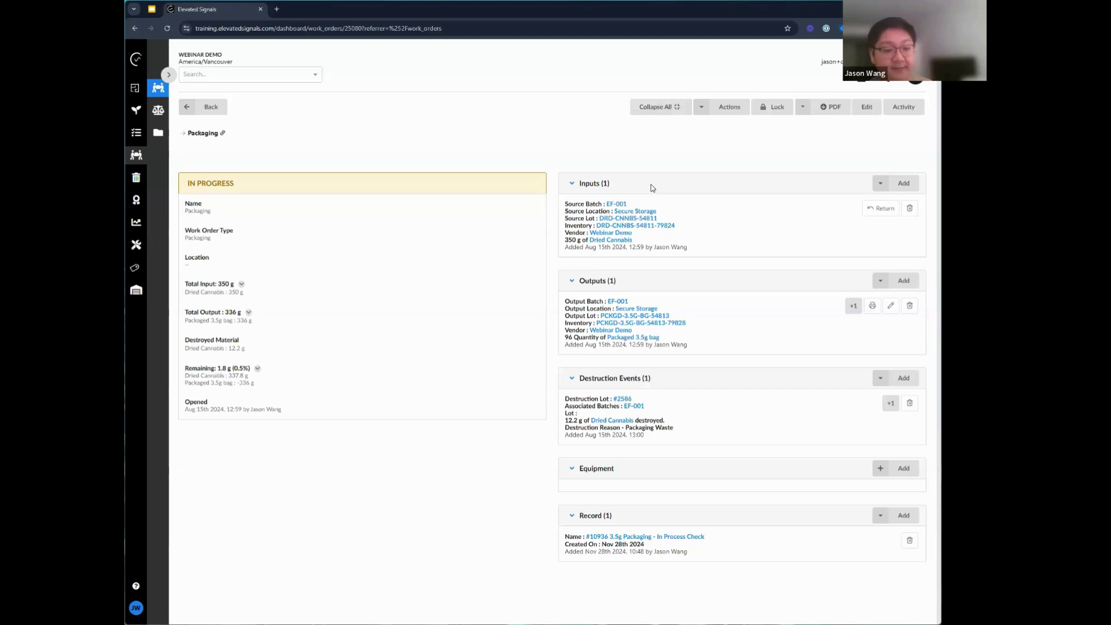
# - View the saved in process check record and review the source and output batches on the Packaging work order
pyautogui.click(636, 536)
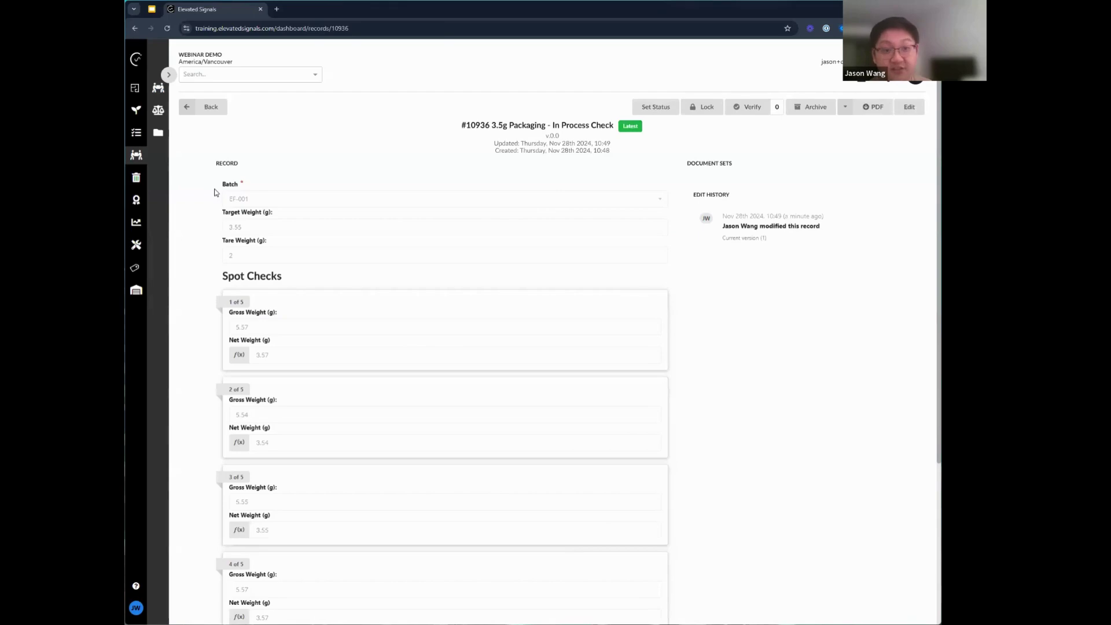
pyautogui.hotkey('alt', 'Left')
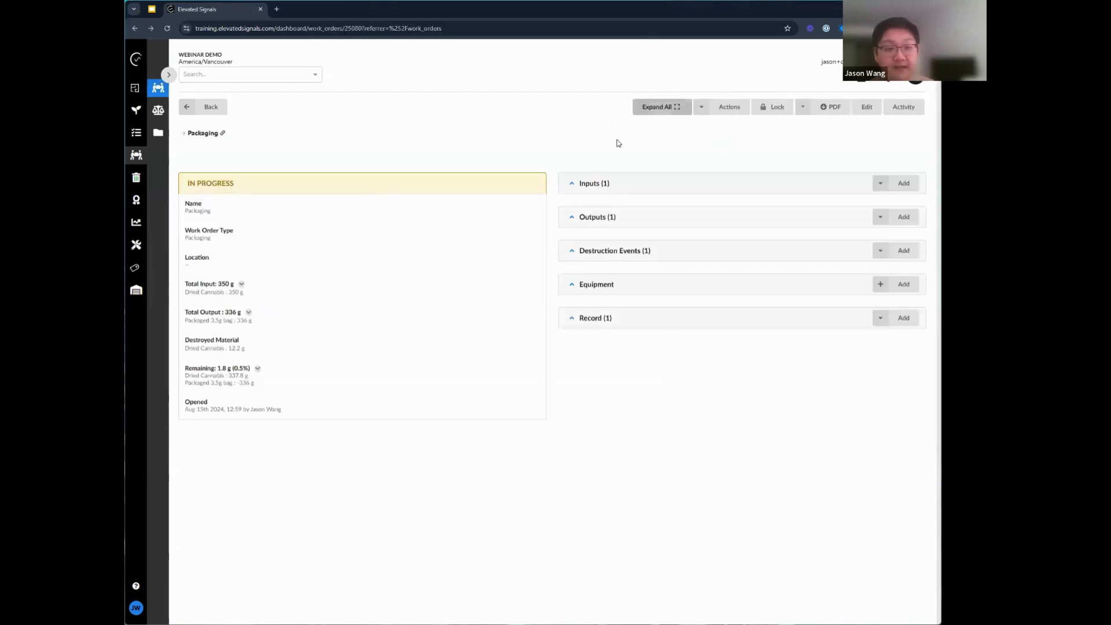
pyautogui.click(642, 112)
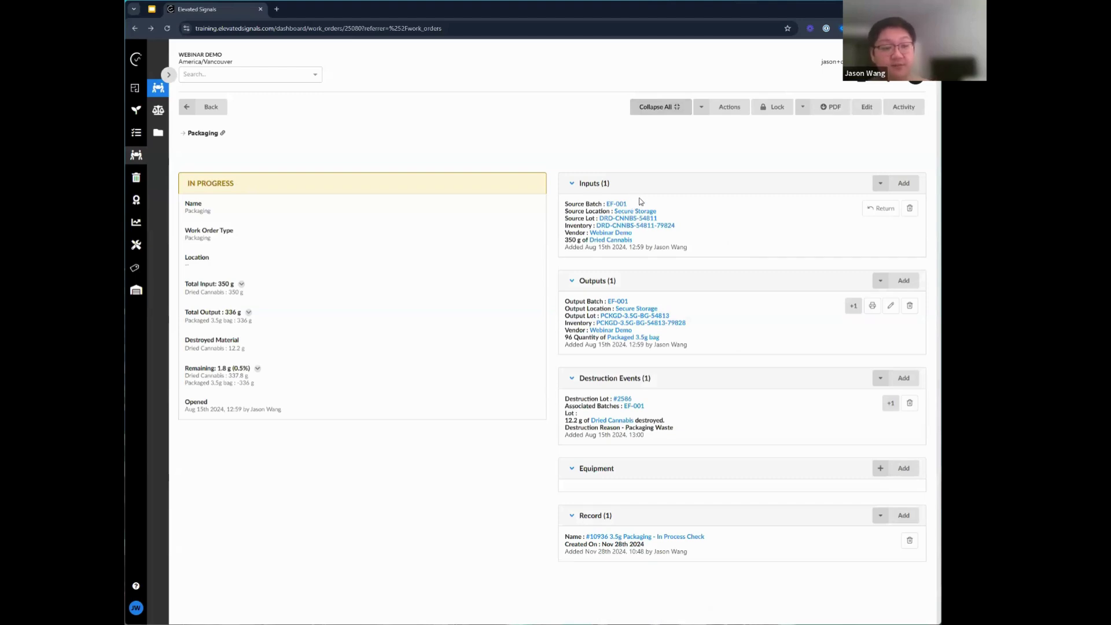
pyautogui.moveTo(627, 200); pyautogui.dragTo(560, 204)
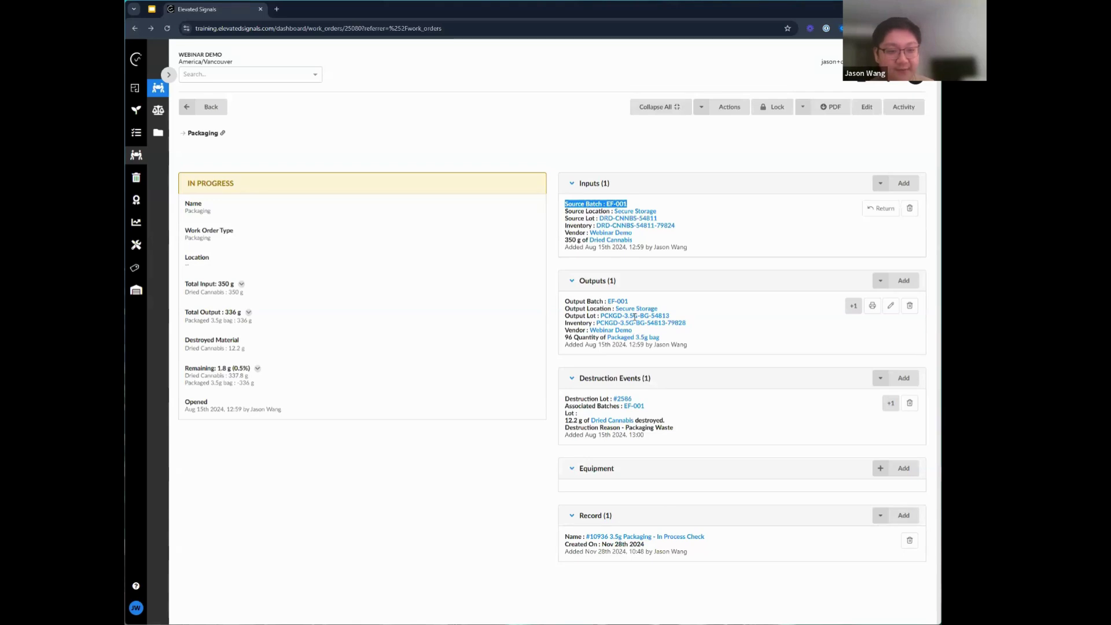
pyautogui.moveTo(628, 302); pyautogui.dragTo(556, 303)
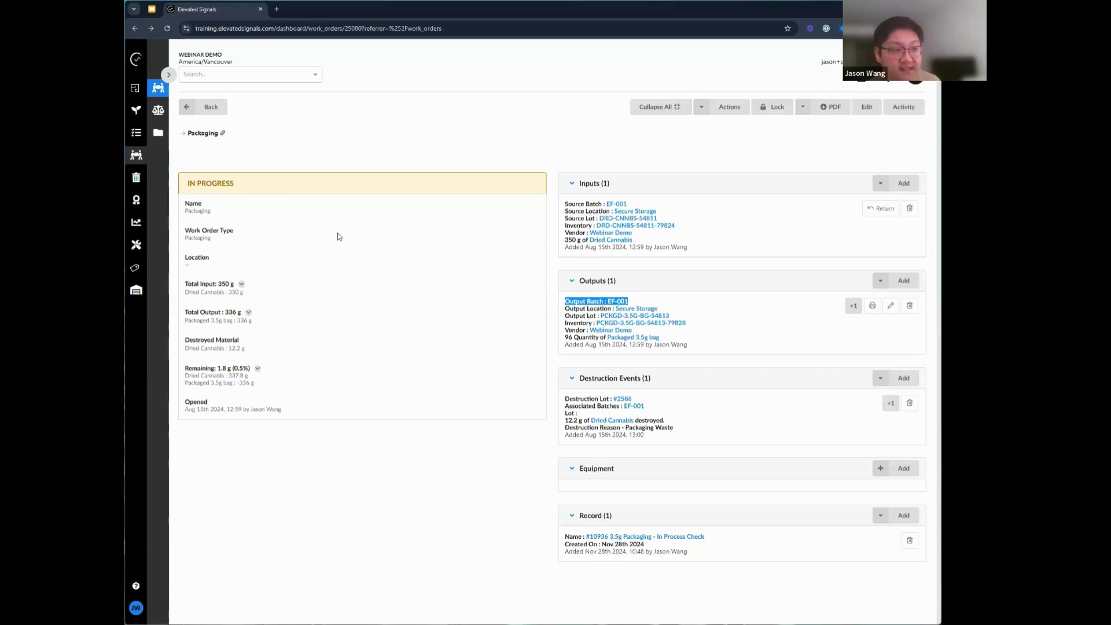
# - Open the Packaging work order type for editing and add 3.5g Packaging - In Process Check as a related record
pyautogui.click(164, 134)
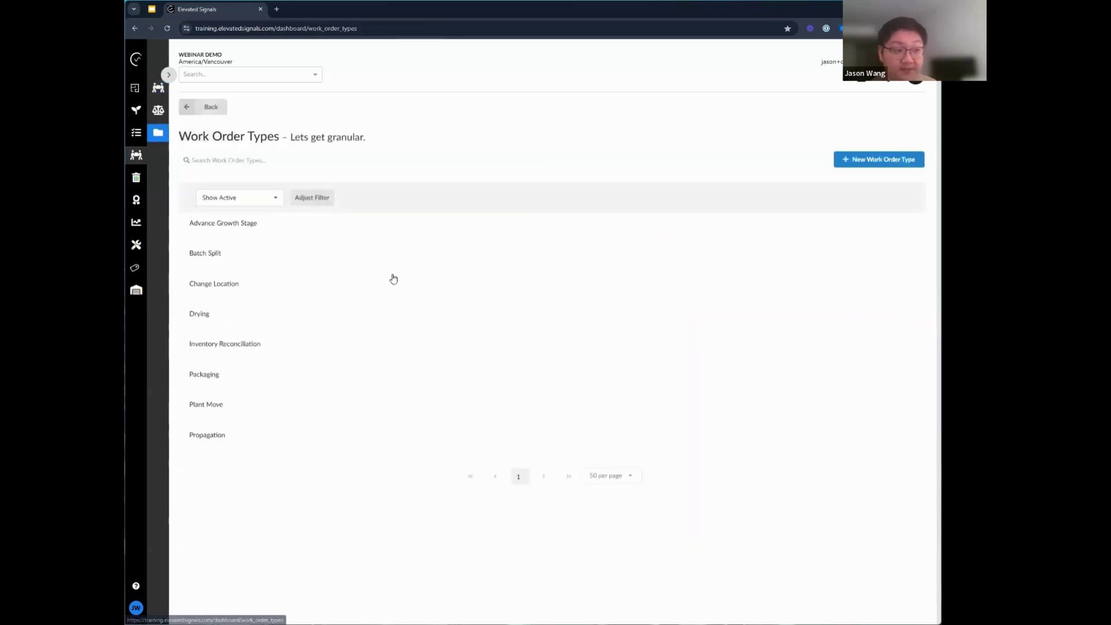
pyautogui.click(214, 380)
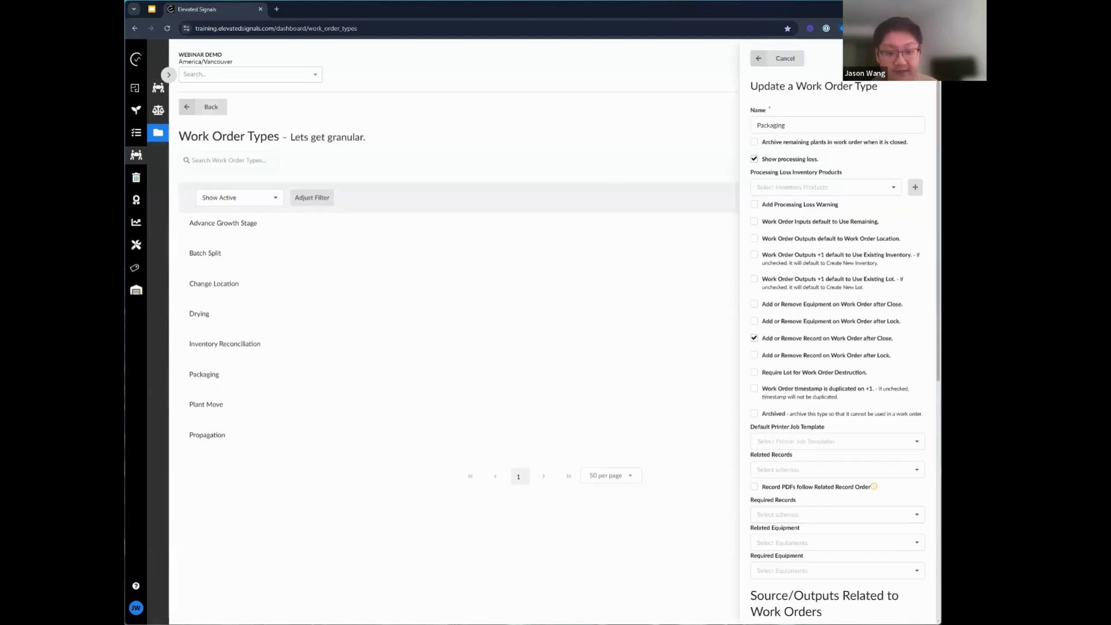
pyautogui.scroll(-4, 843, 315)
pyautogui.moveTo(797, 268); pyautogui.dragTo(752, 268)
pyautogui.click(752, 269)
pyautogui.moveTo(753, 225); pyautogui.dragTo(819, 225)
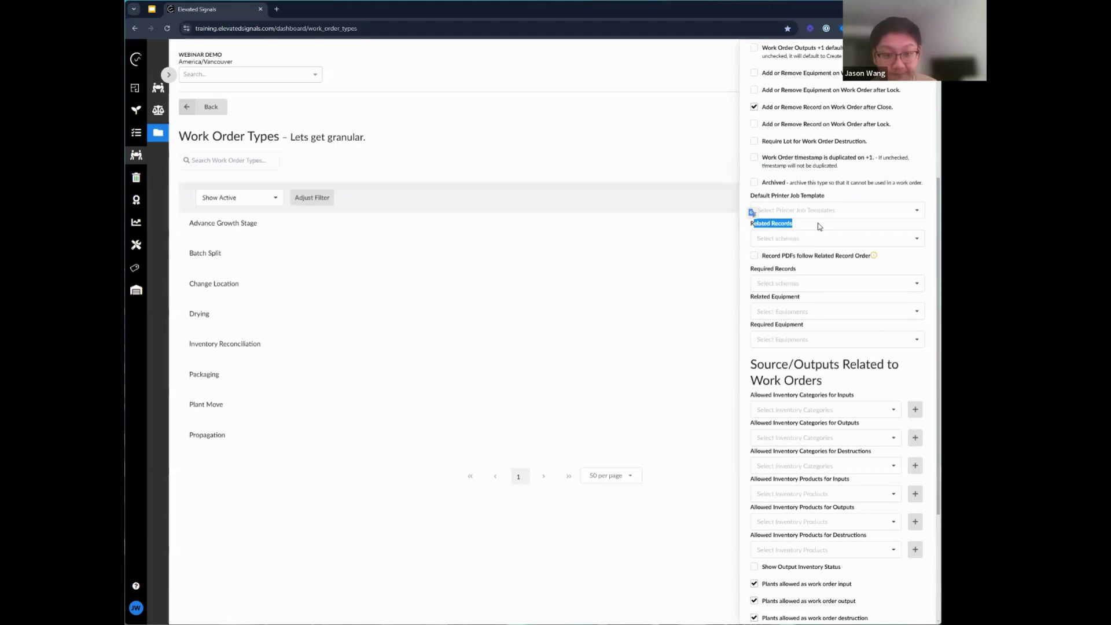
pyautogui.click(896, 240)
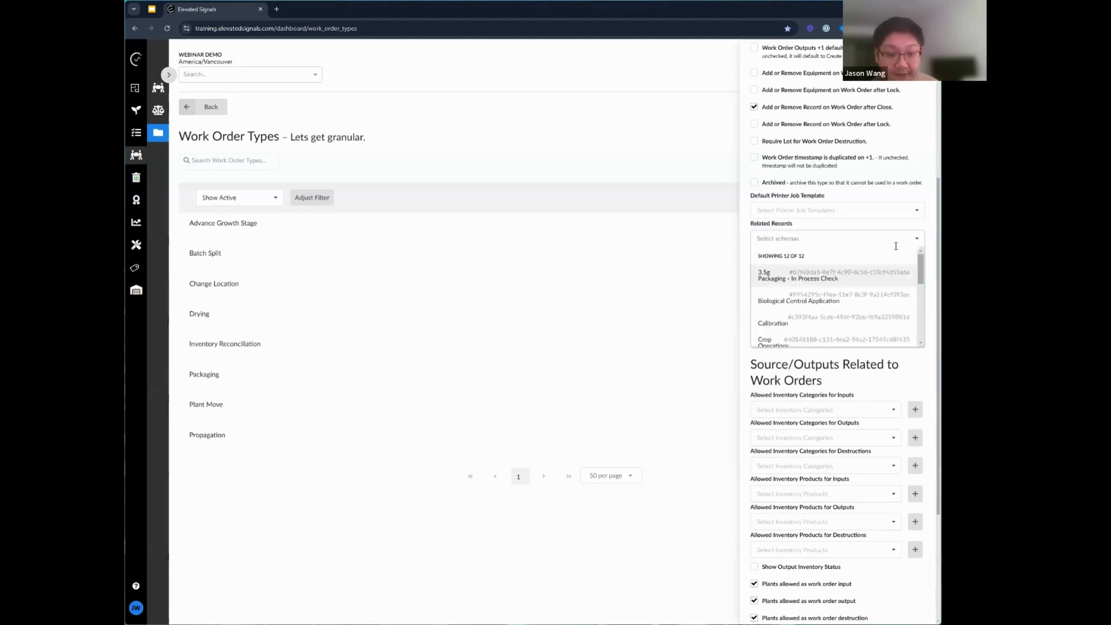
pyautogui.click(816, 276)
pyautogui.click(775, 246)
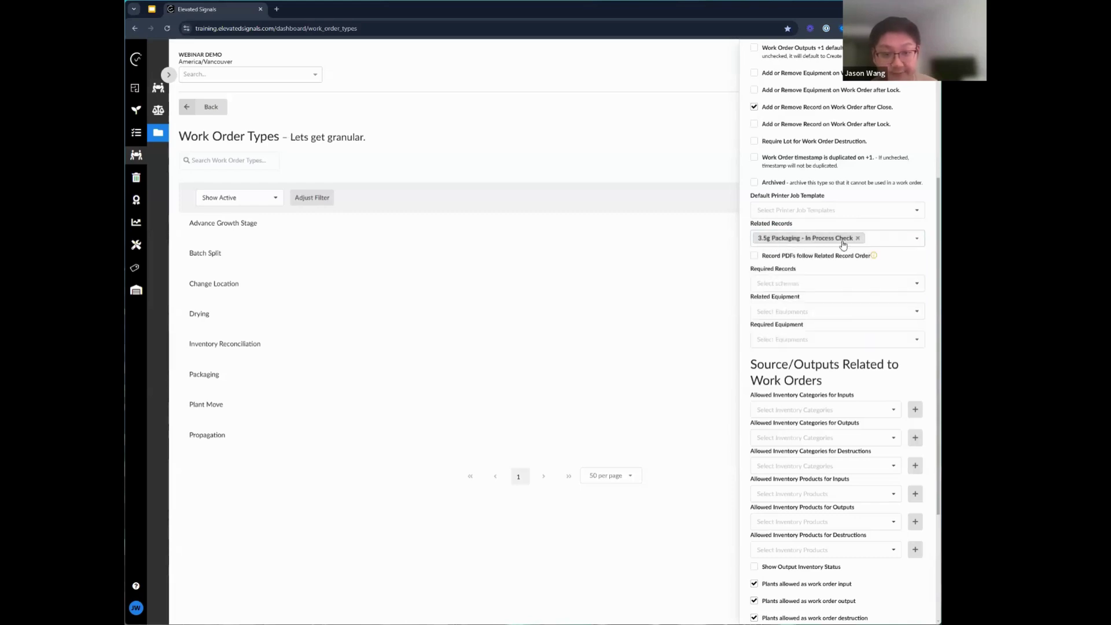
# - Make 3.5g Packaging - In Process Check a required record for the Packaging work order type and save the changes
pyautogui.click(770, 280)
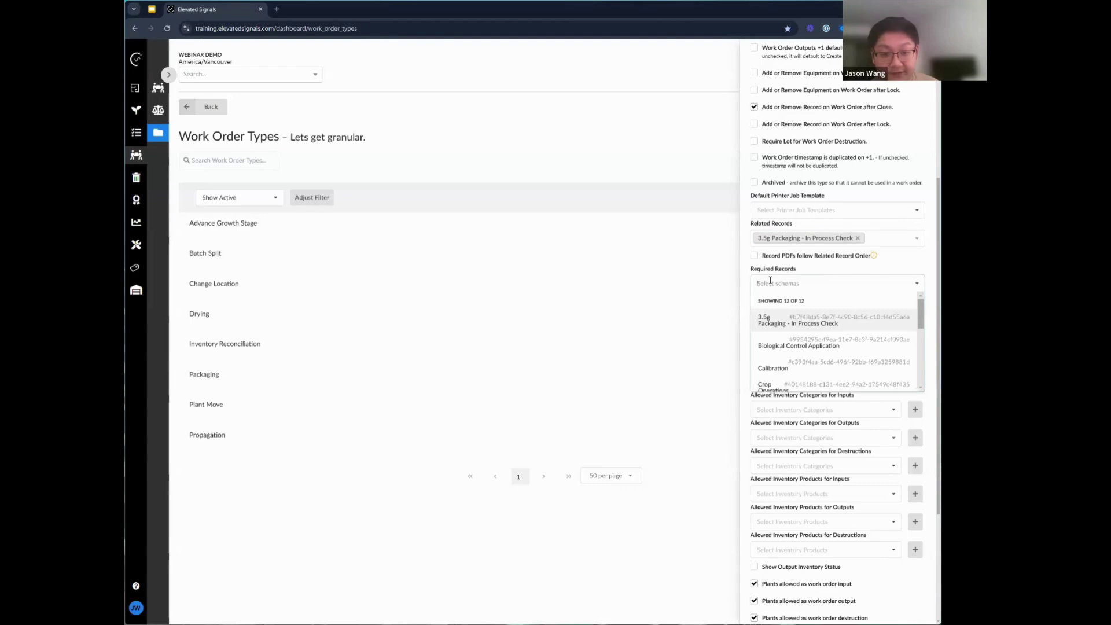
pyautogui.click(802, 322)
pyautogui.click(800, 275)
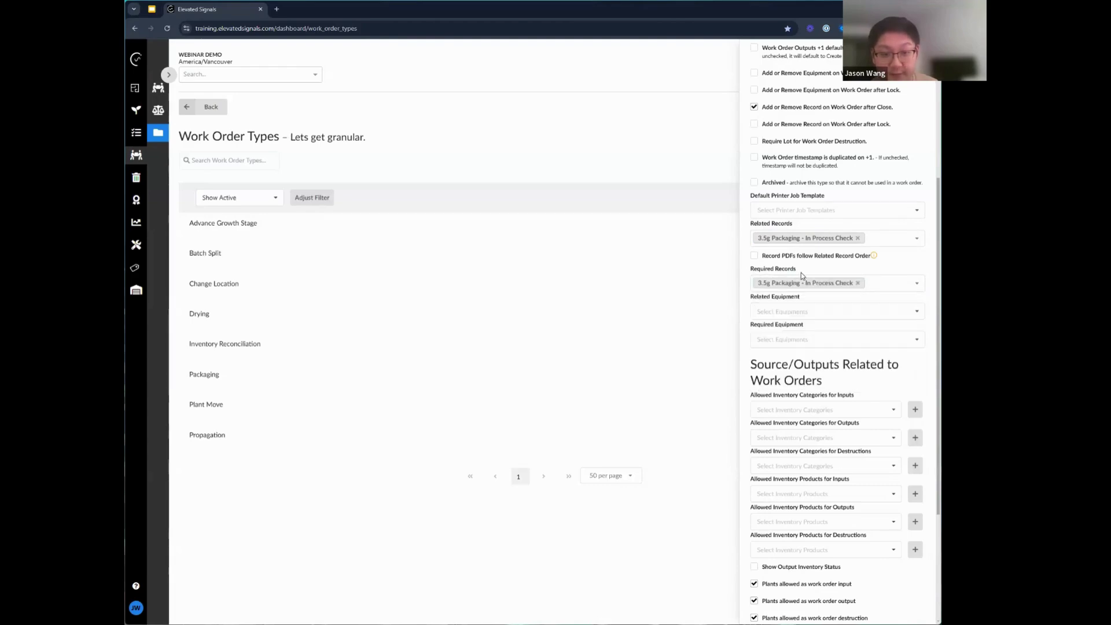
pyautogui.scroll(-4, 810, 347)
pyautogui.click(778, 610)
# - Create a new work order of type Packaging
pyautogui.click(158, 88)
pyautogui.click(885, 137)
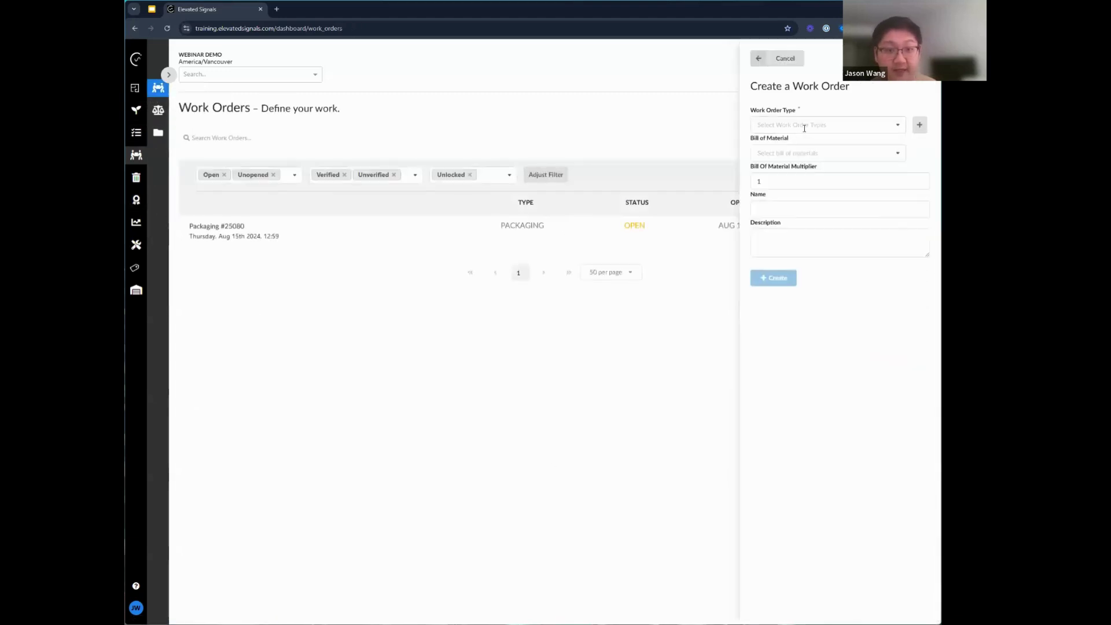
pyautogui.click(801, 124)
pyautogui.scroll(-2, 819, 199)
pyautogui.click(816, 192)
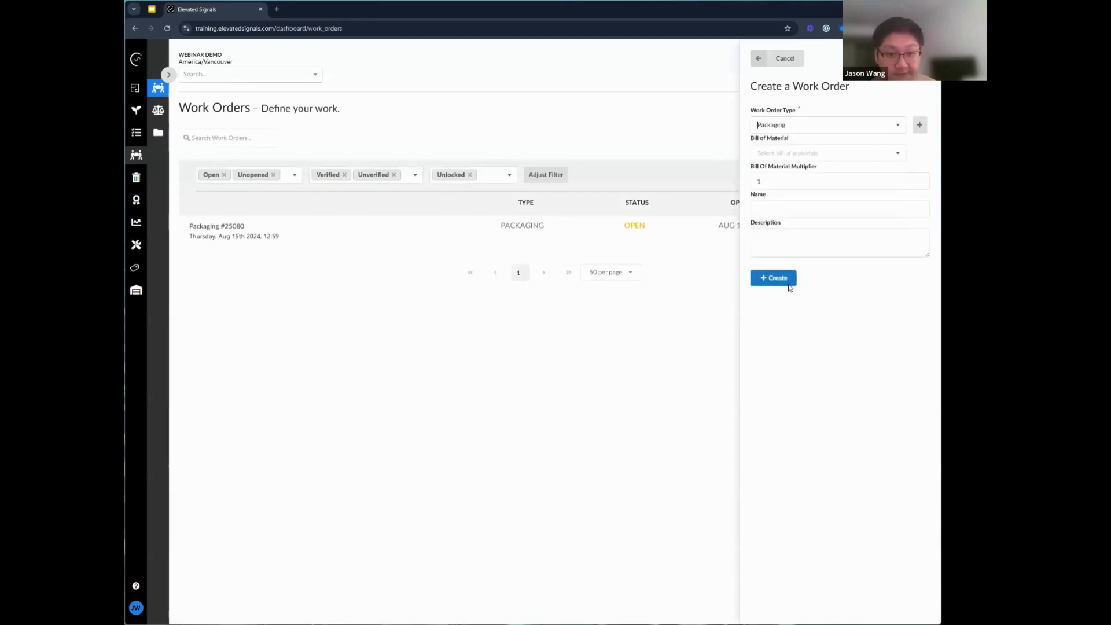
pyautogui.click(773, 277)
# - Start the new Packaging work order with an in-progress 3.5g Packaging - In Process Check record, and inspect the attached record
pyautogui.click(277, 229)
pyautogui.click(717, 107)
pyautogui.click(717, 122)
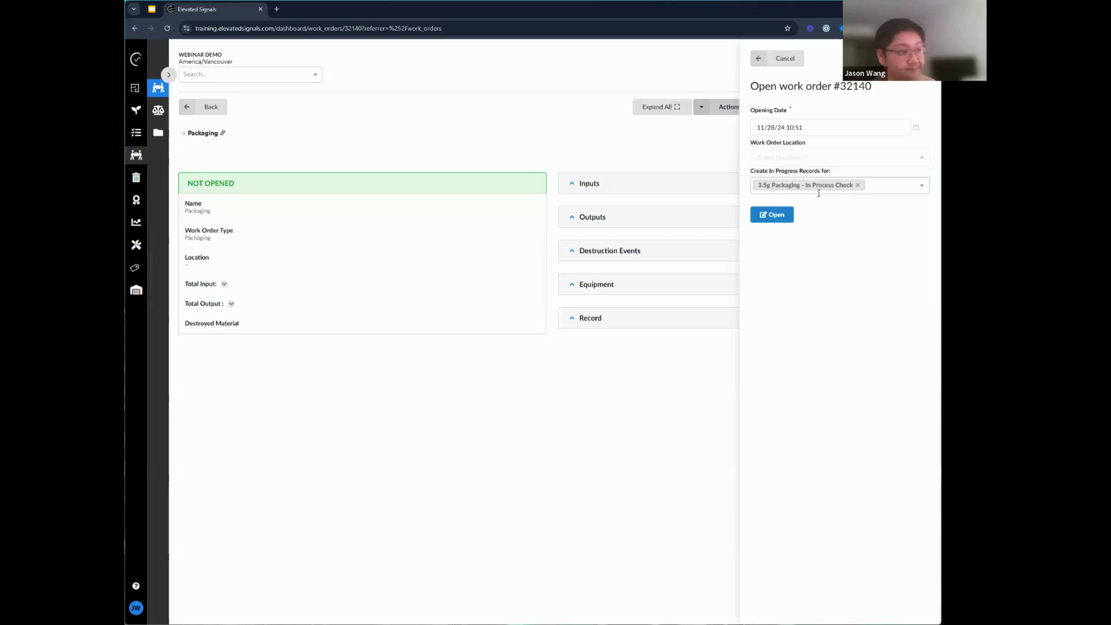
pyautogui.click(773, 215)
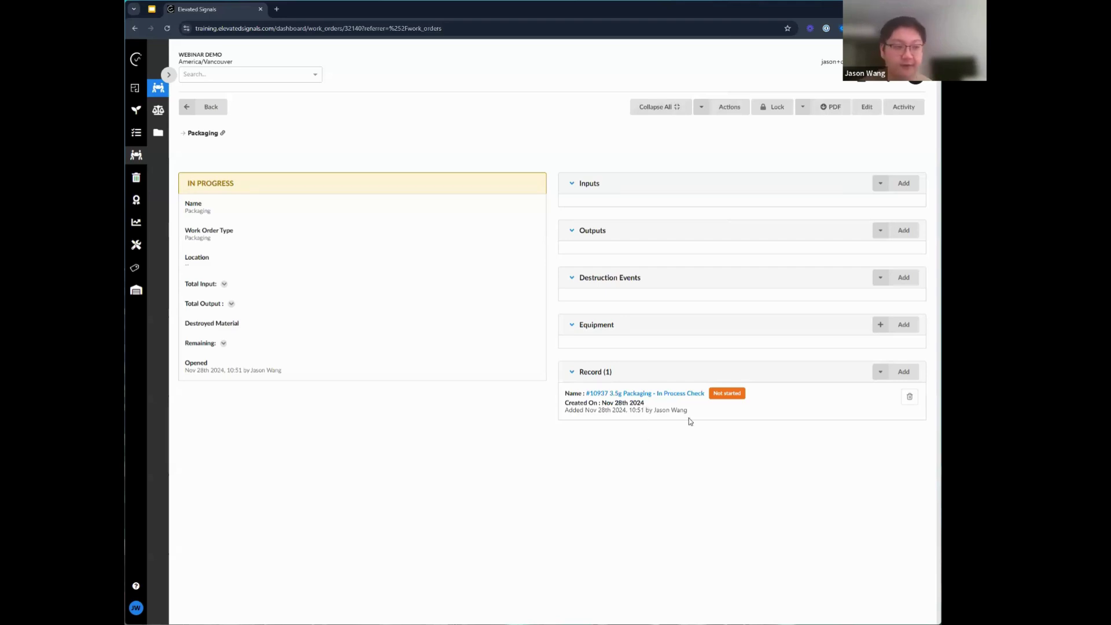
pyautogui.moveTo(688, 413); pyautogui.dragTo(556, 398)
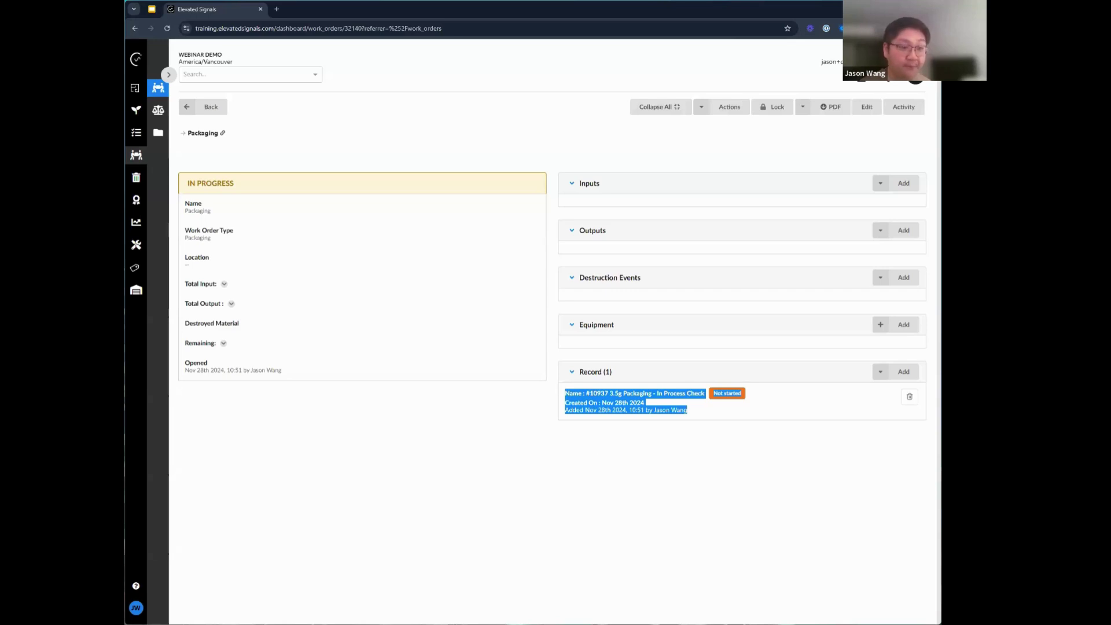
pyautogui.click(552, 155)
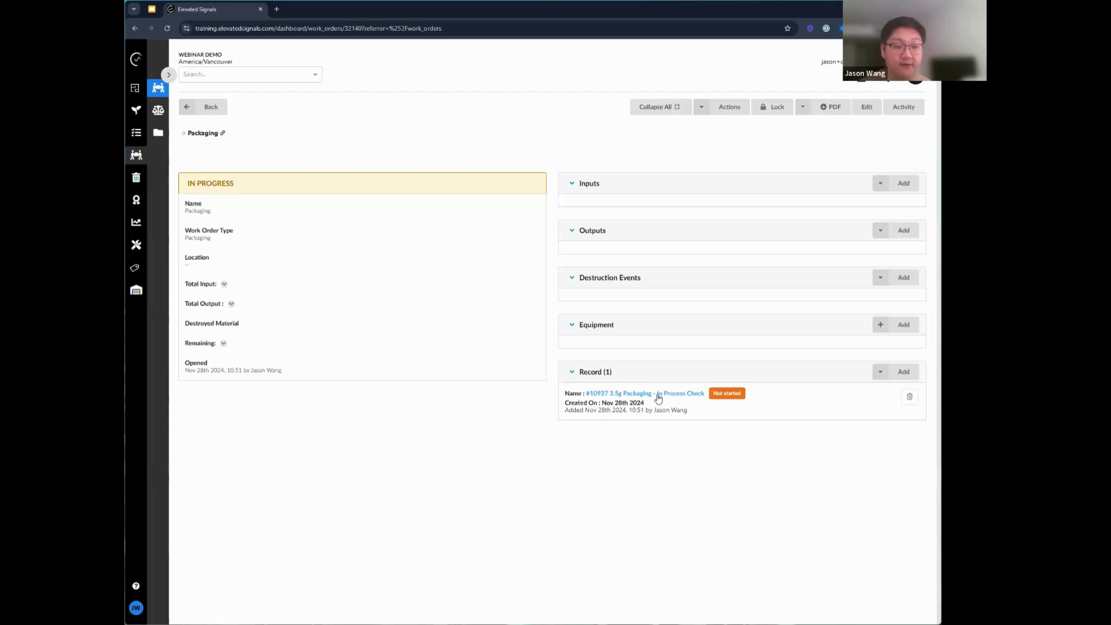
# - Try to close the new Packaging work order while its required in process check record is not started
pyautogui.click(714, 108)
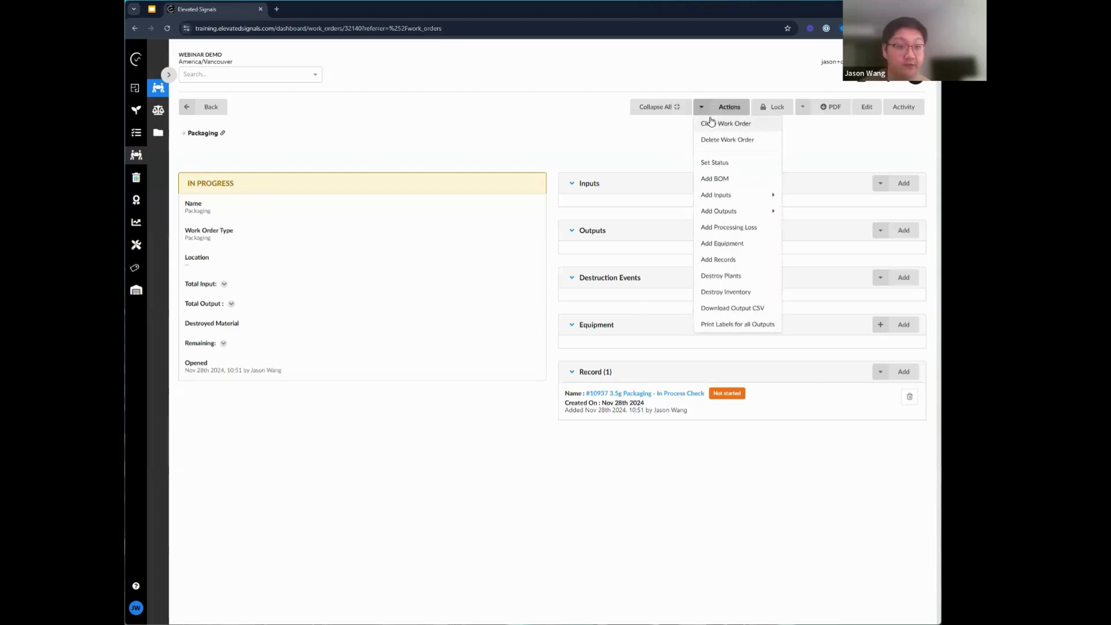
pyautogui.click(712, 117)
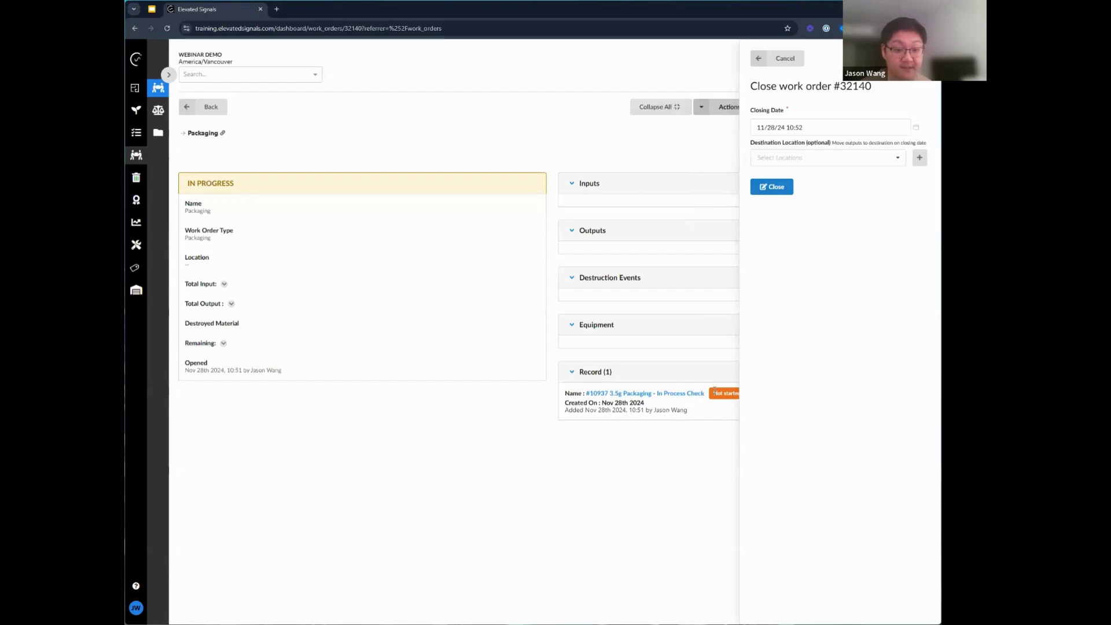
pyautogui.click(770, 191)
pyautogui.moveTo(758, 191); pyautogui.dragTo(907, 199)
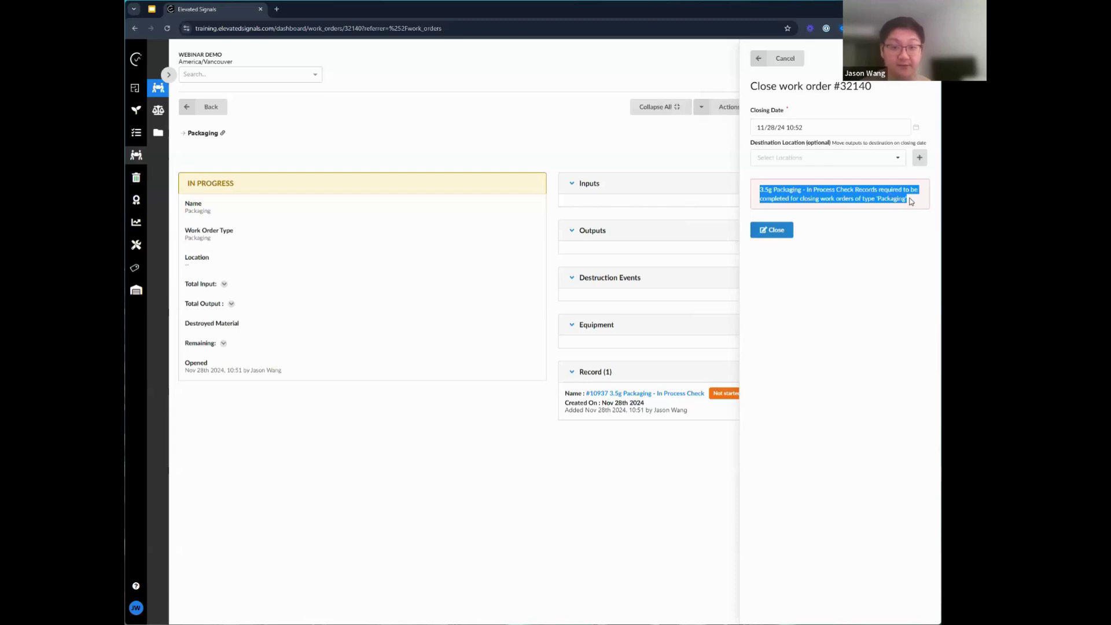
pyautogui.click(881, 191)
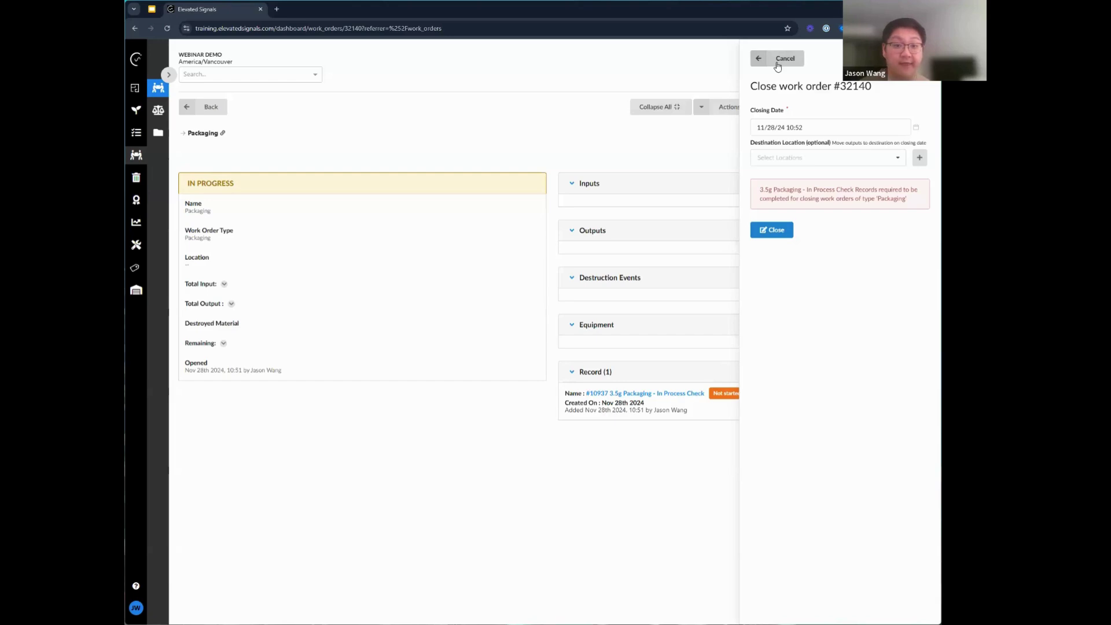
pyautogui.click(777, 65)
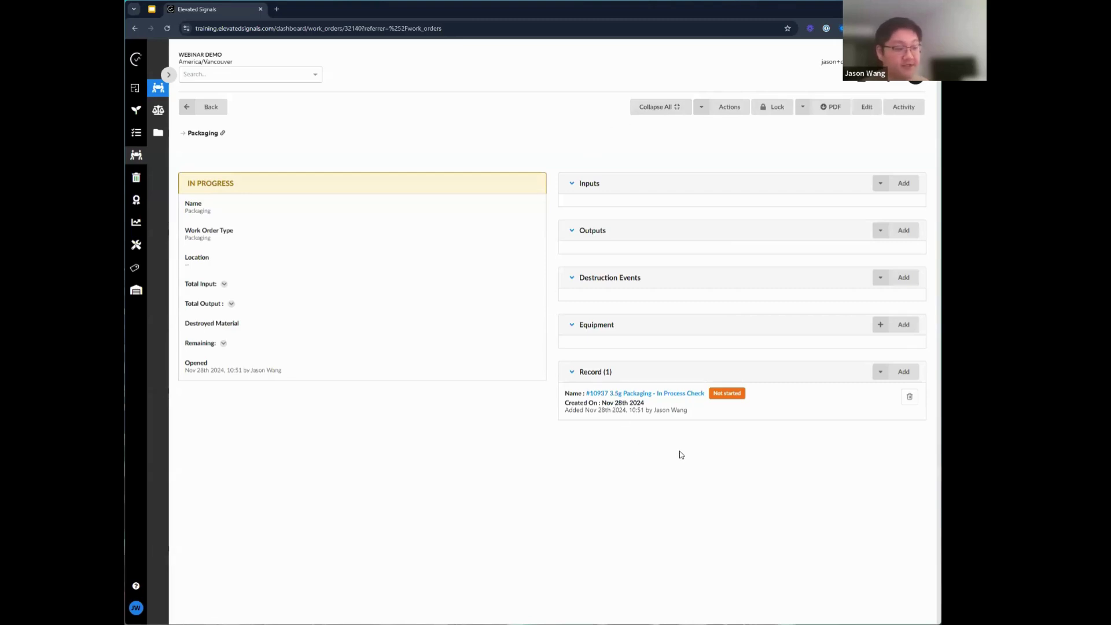
# - View the blank in process check form on the new Packaging work order and return to the work order list
pyautogui.click(682, 393)
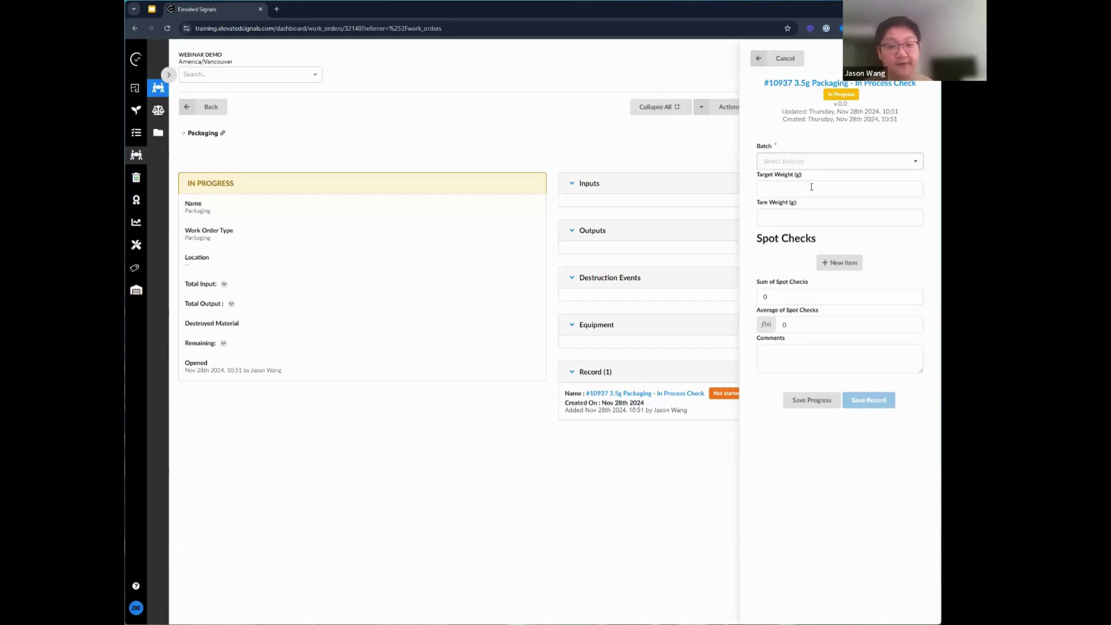
pyautogui.click(777, 60)
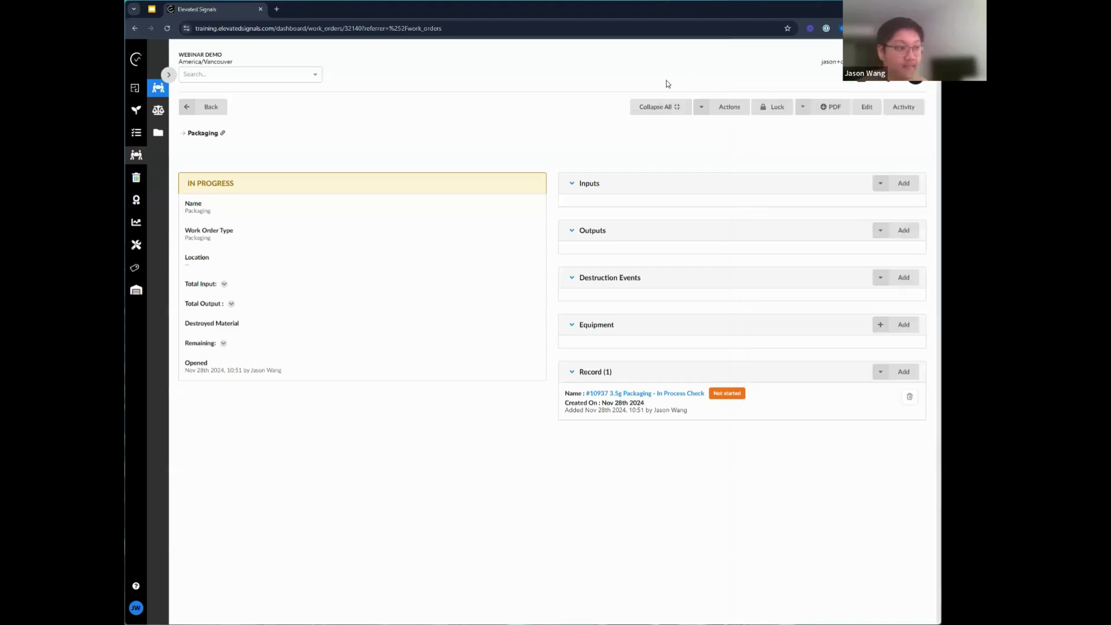
pyautogui.hotkey('alt', 'Left')
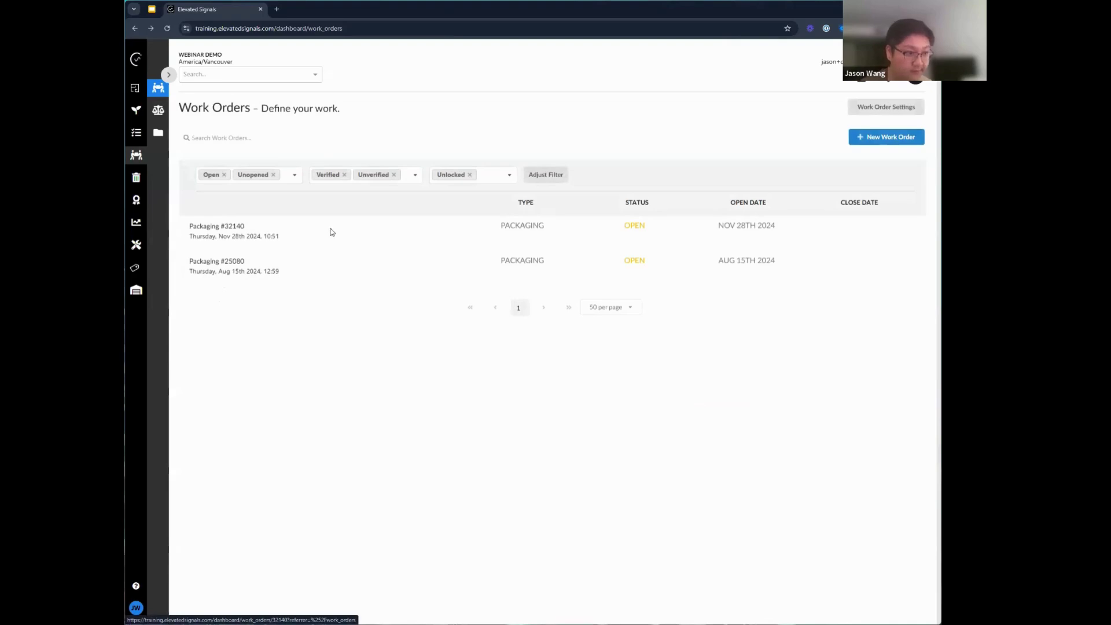
pyautogui.click(336, 234)
pyautogui.hotkey('alt', 'Left')
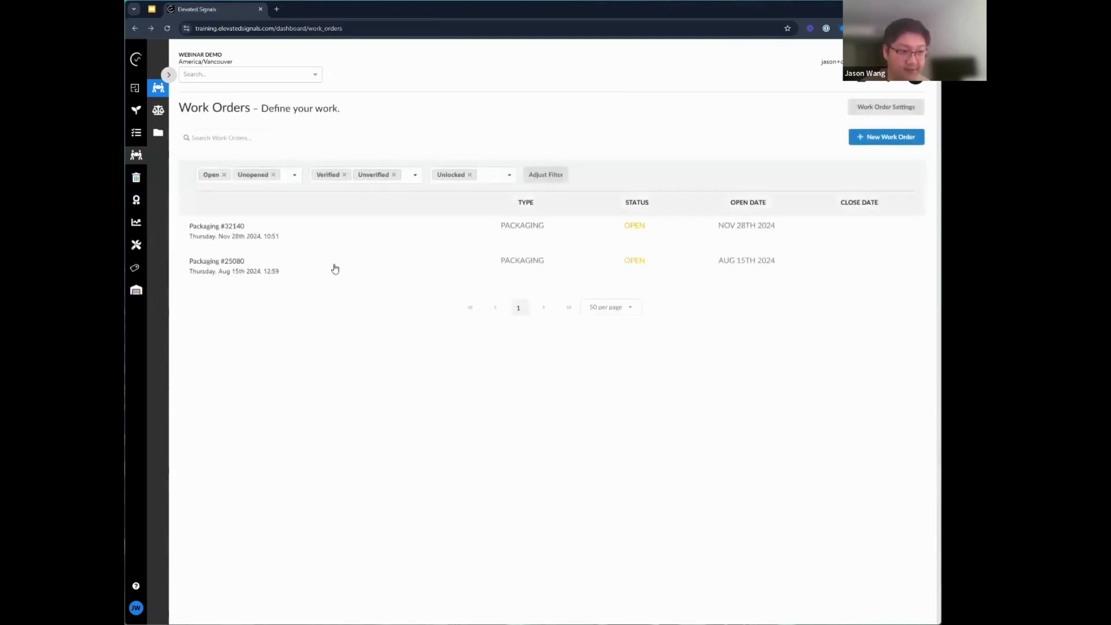
# - Verify the 3.5g Packaging - In Process Check record on the Packaging work order opened August 15th 2024
pyautogui.click(332, 267)
pyautogui.click(649, 112)
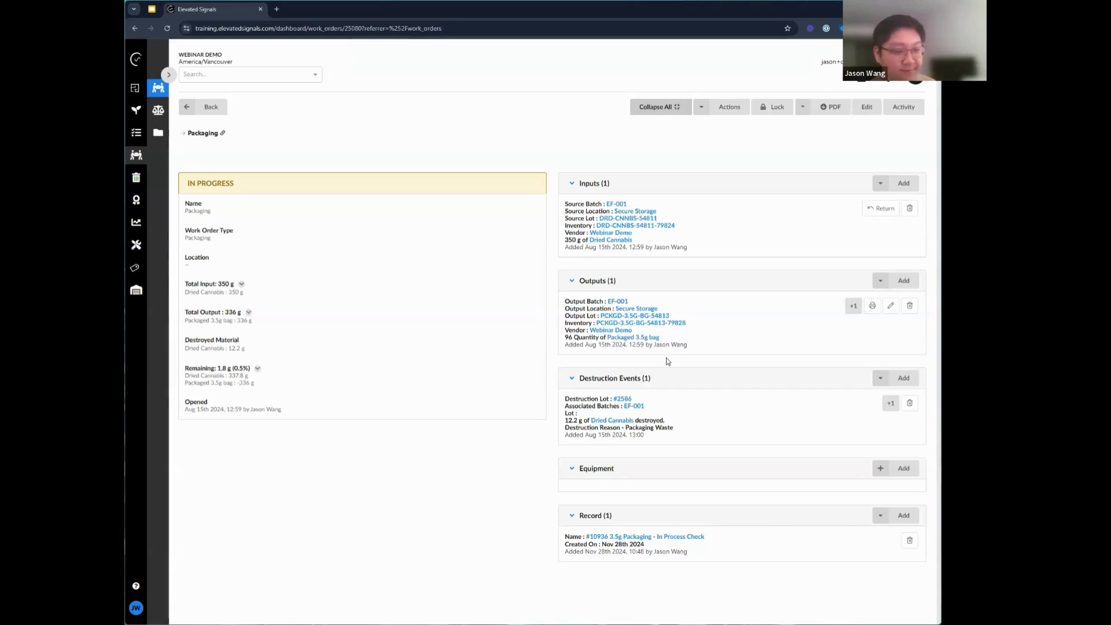
pyautogui.click(605, 537)
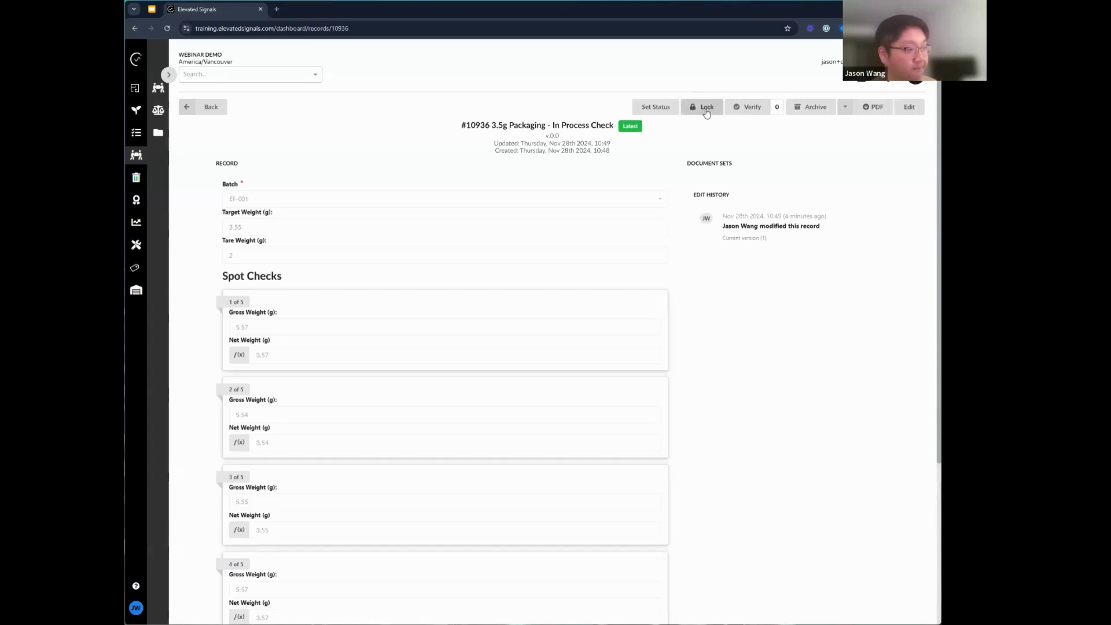
pyautogui.click(759, 113)
pyautogui.moveTo(822, 222); pyautogui.dragTo(746, 193)
pyautogui.click(751, 192)
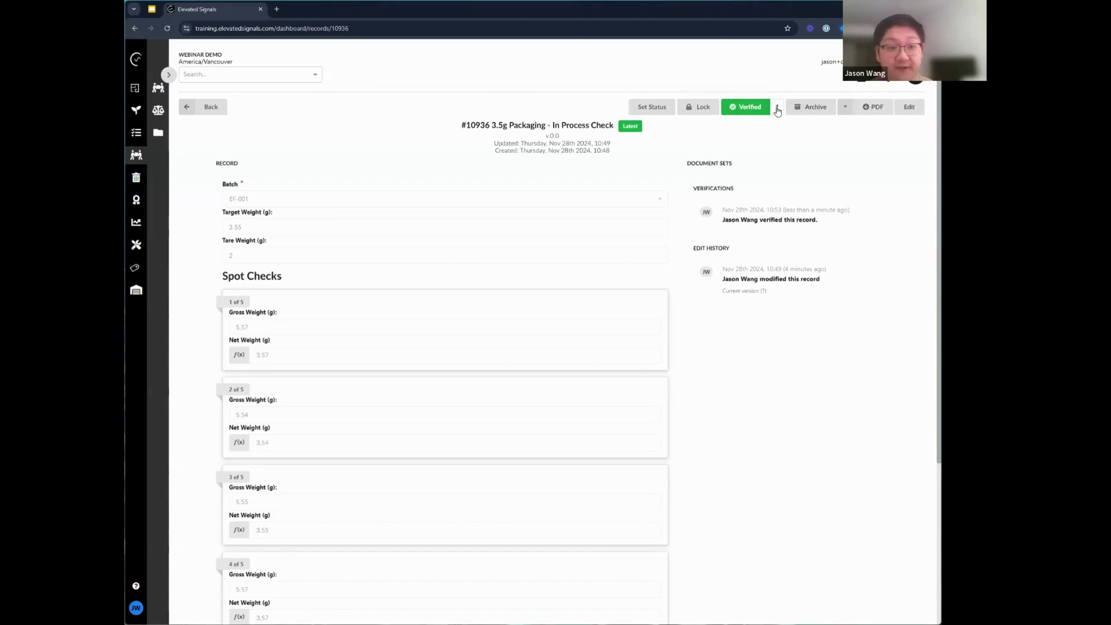
# - Check the record's status on its work order, lock the in process check record, and review it in the work order's records
pyautogui.hotkey('alt', 'Left')
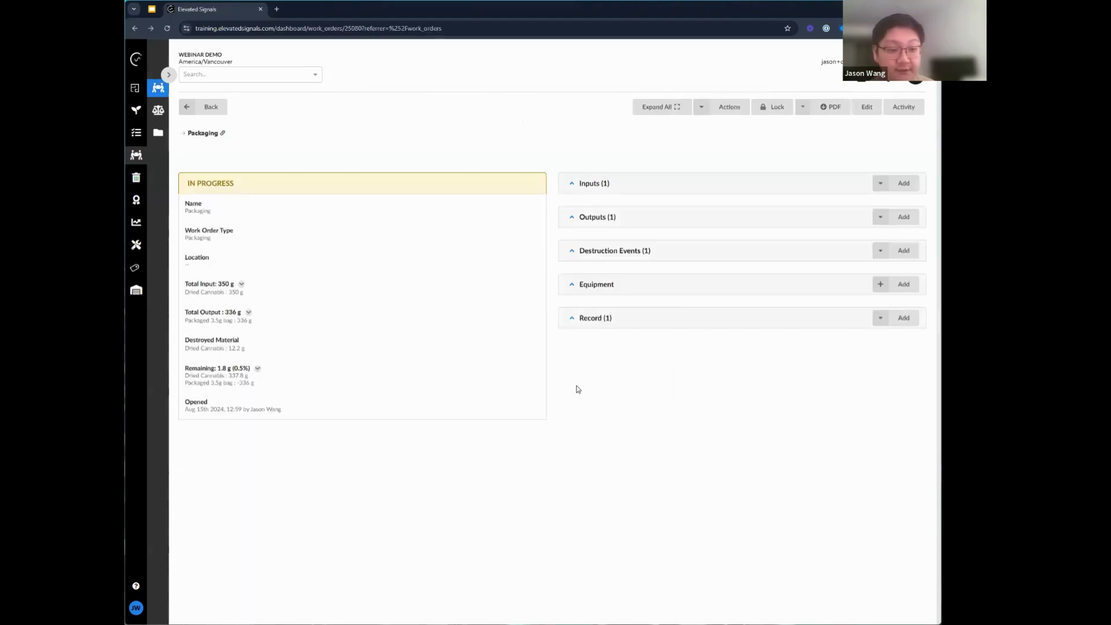
pyautogui.click(571, 318)
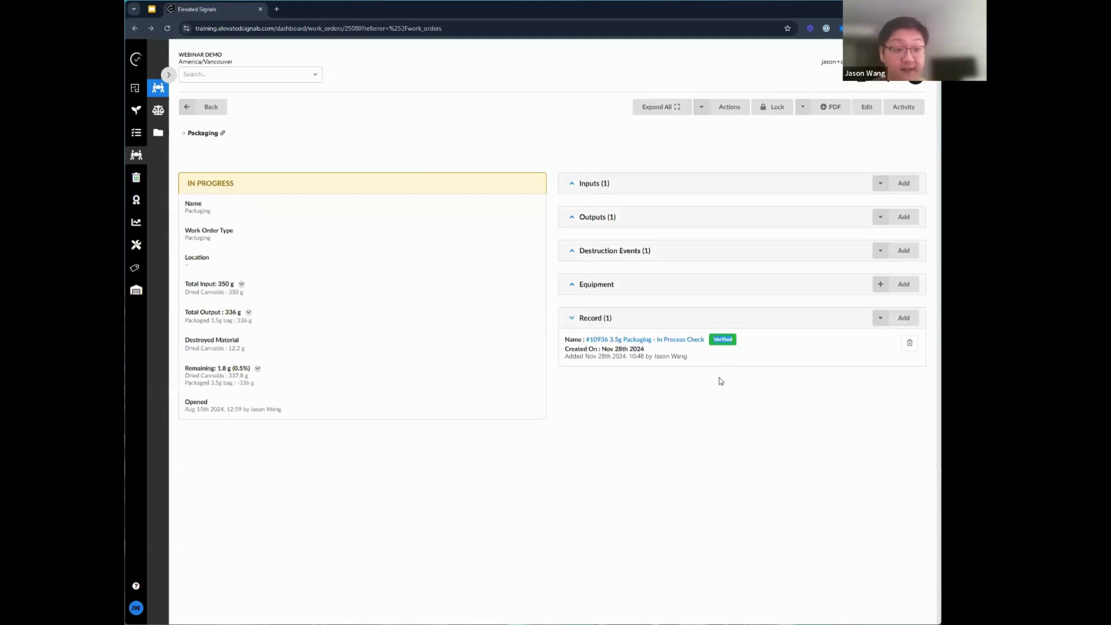
pyautogui.click(659, 344)
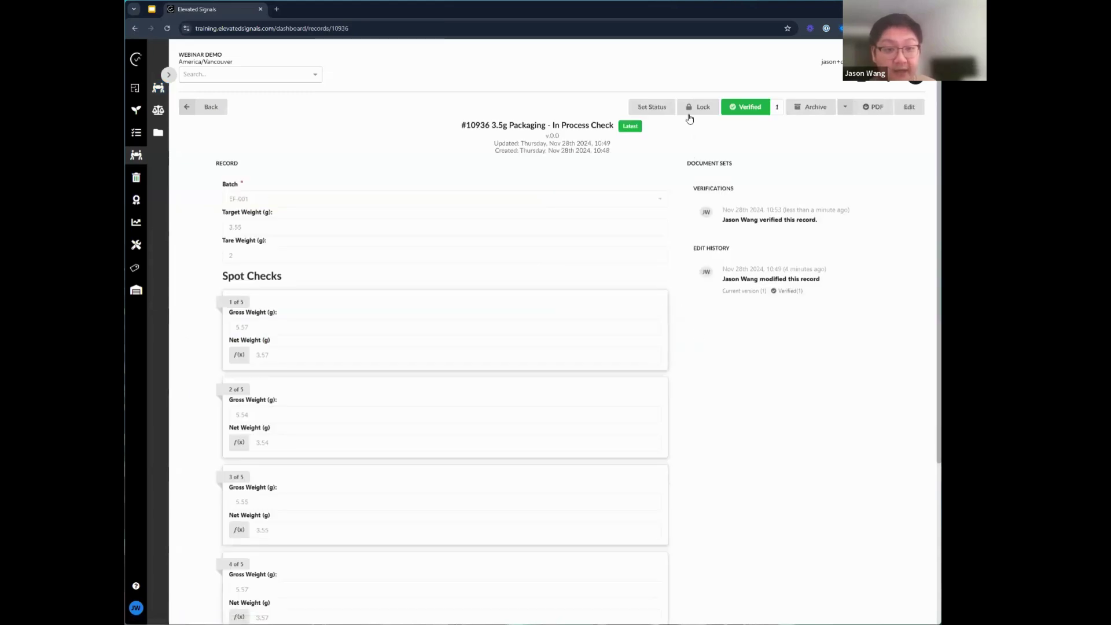
pyautogui.click(698, 107)
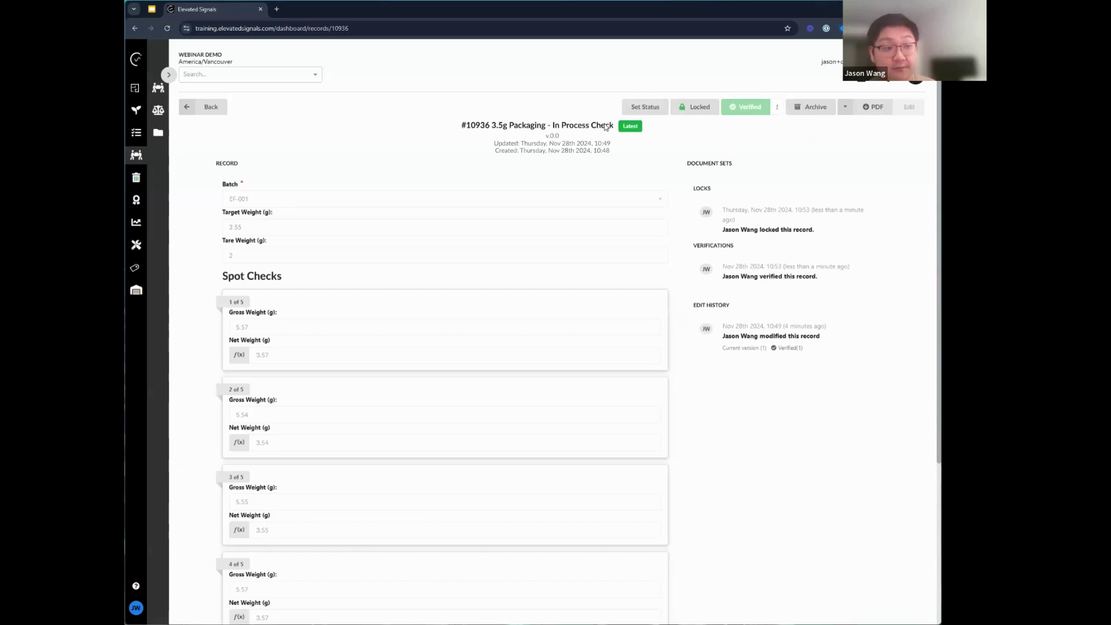
pyautogui.hotkey('alt', 'Left')
pyautogui.click(570, 323)
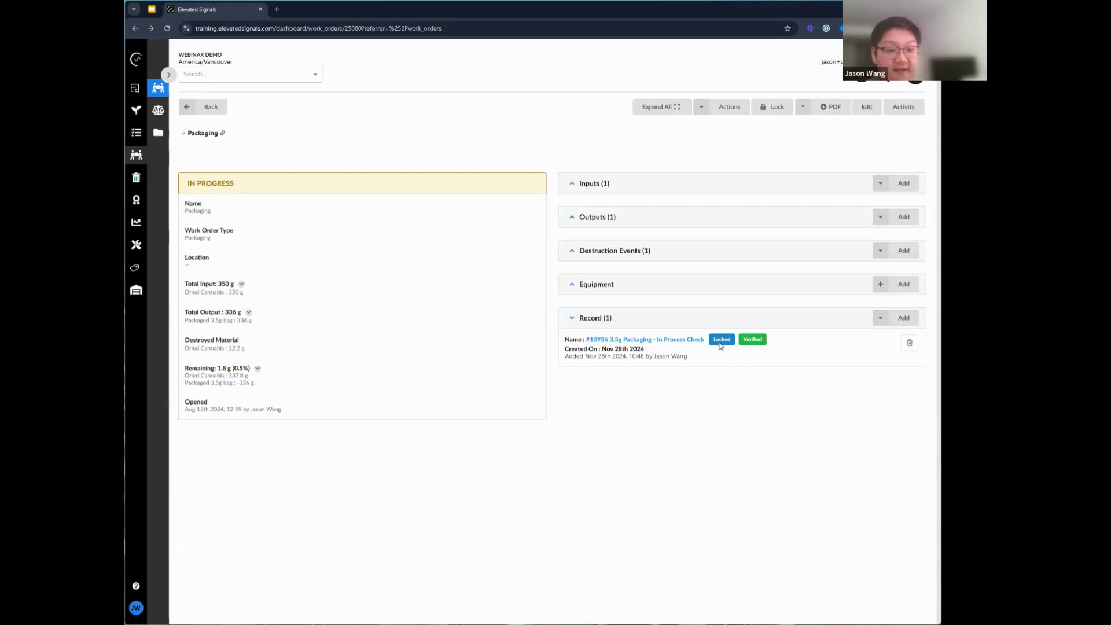
# - Close the August 15th Packaging work order and check its opening date
pyautogui.click(715, 112)
pyautogui.click(730, 124)
pyautogui.click(761, 184)
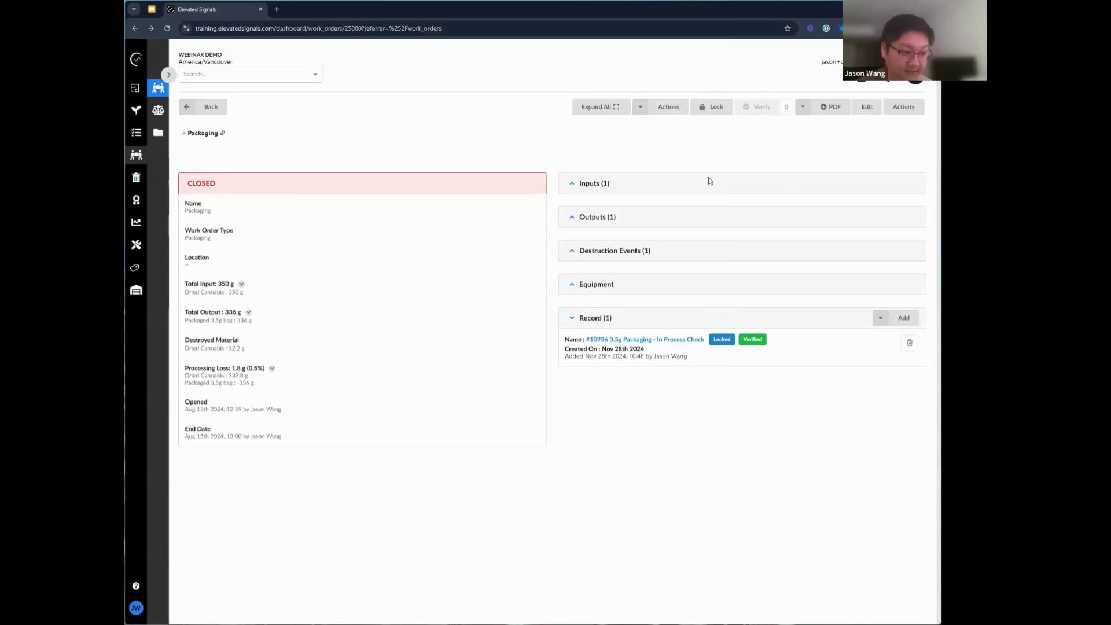
pyautogui.moveTo(221, 409); pyautogui.dragTo(185, 409)
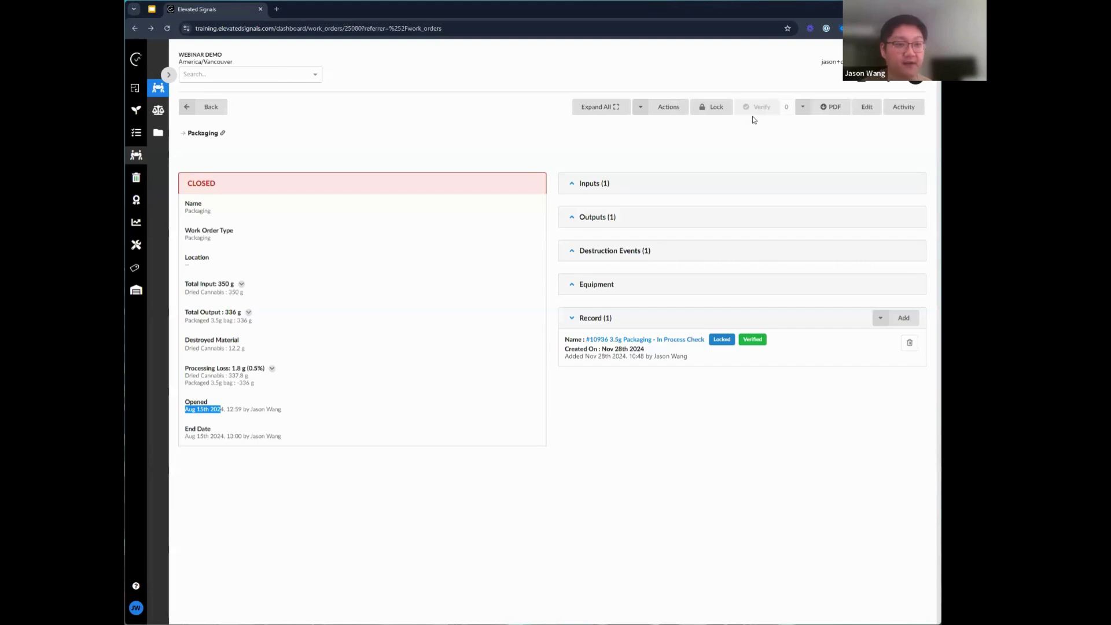
# - Filter the work order list to include closed work orders and exclude verified ones
pyautogui.click(158, 87)
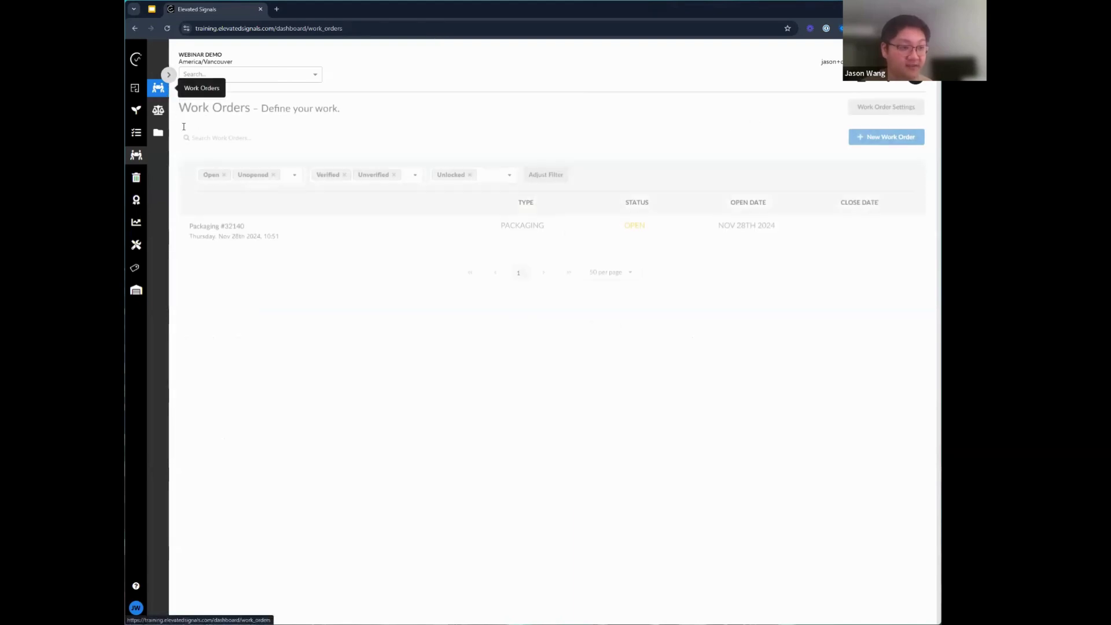
pyautogui.click(282, 179)
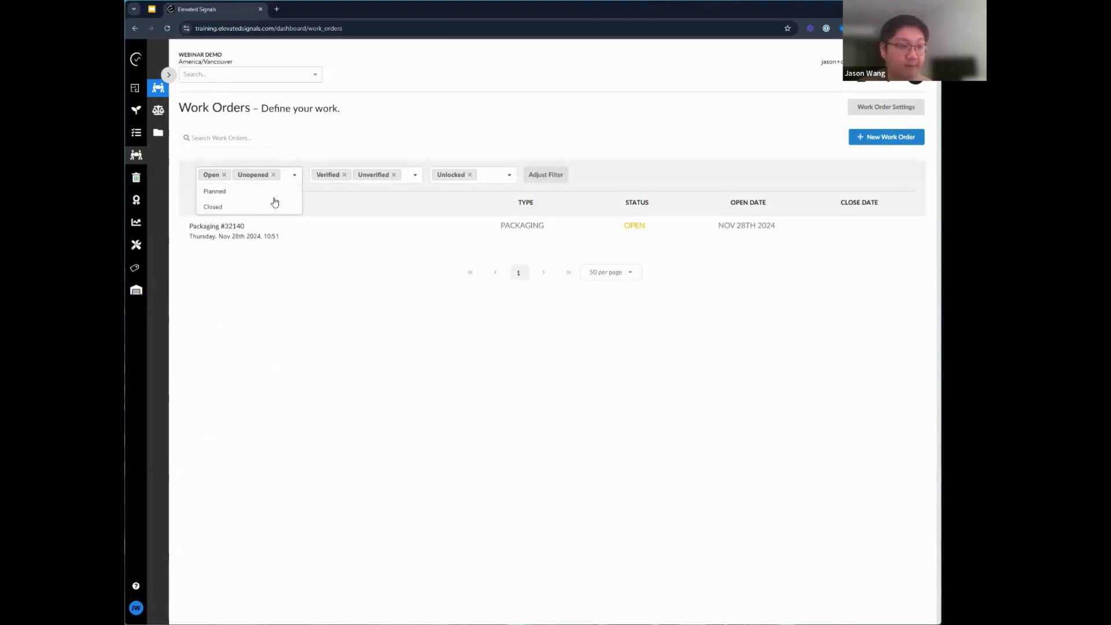
pyautogui.click(270, 208)
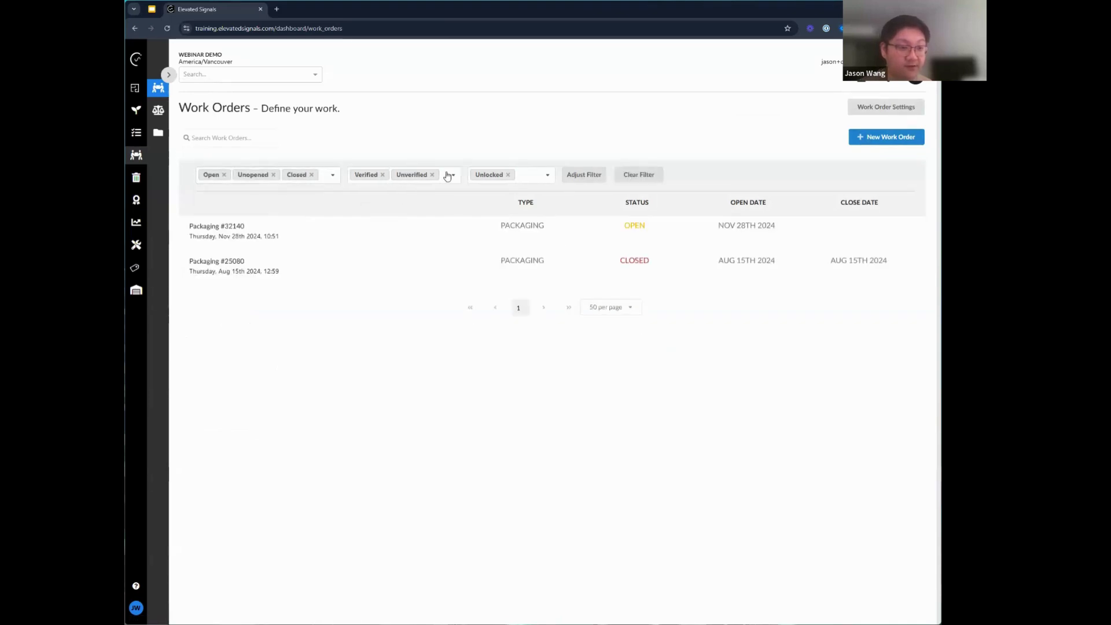
pyautogui.click(382, 175)
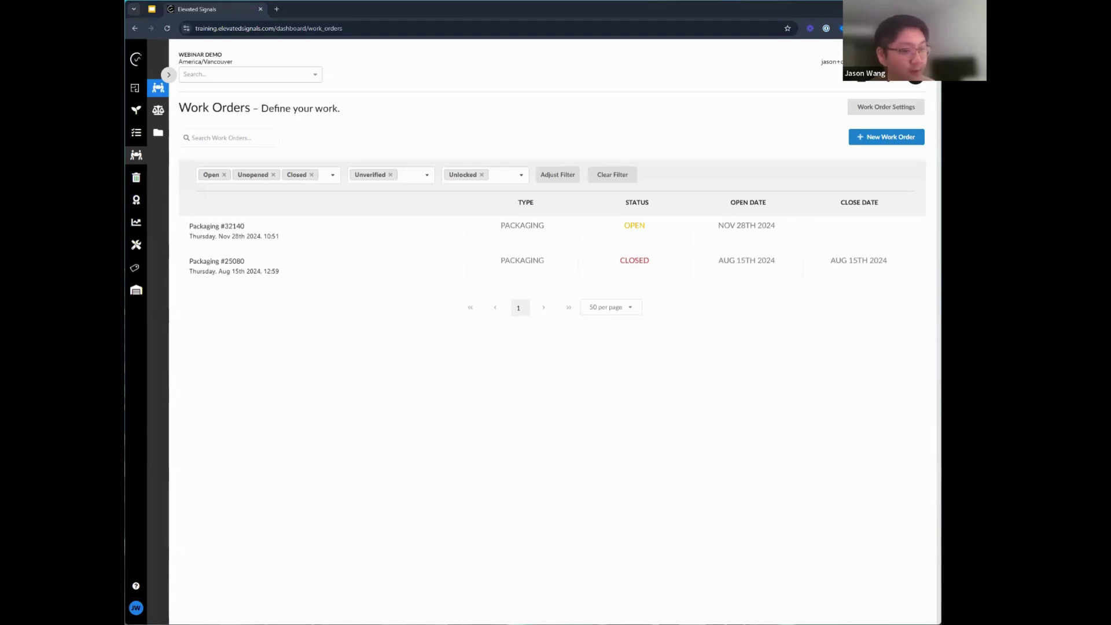
# - Review all sections of the closed Packaging work order and the details of its in process check record
pyautogui.click(328, 255)
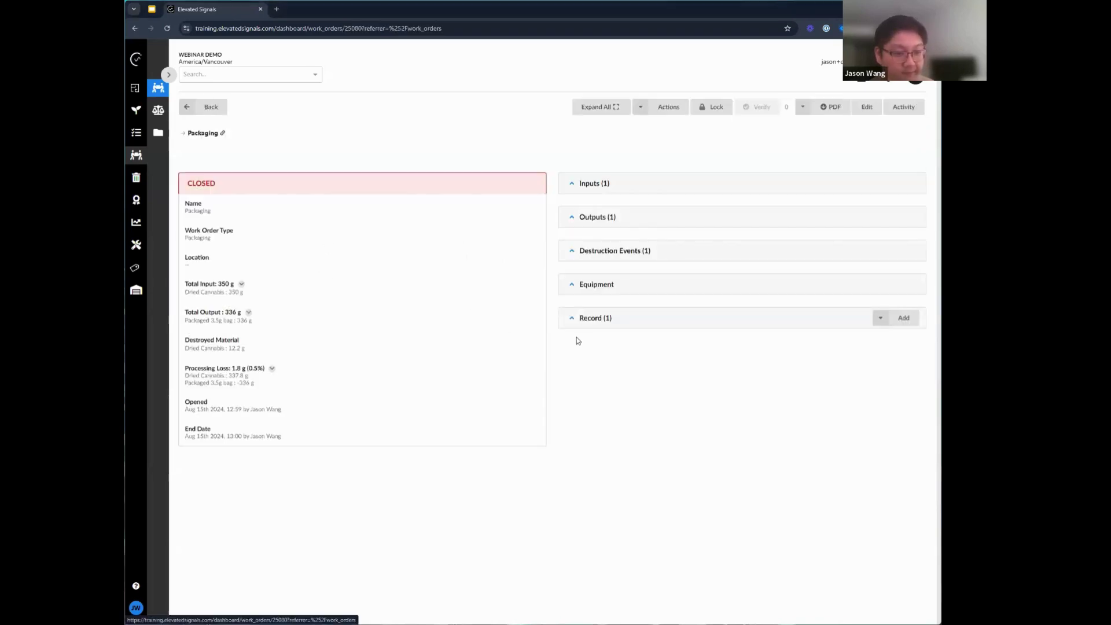
pyautogui.click(601, 107)
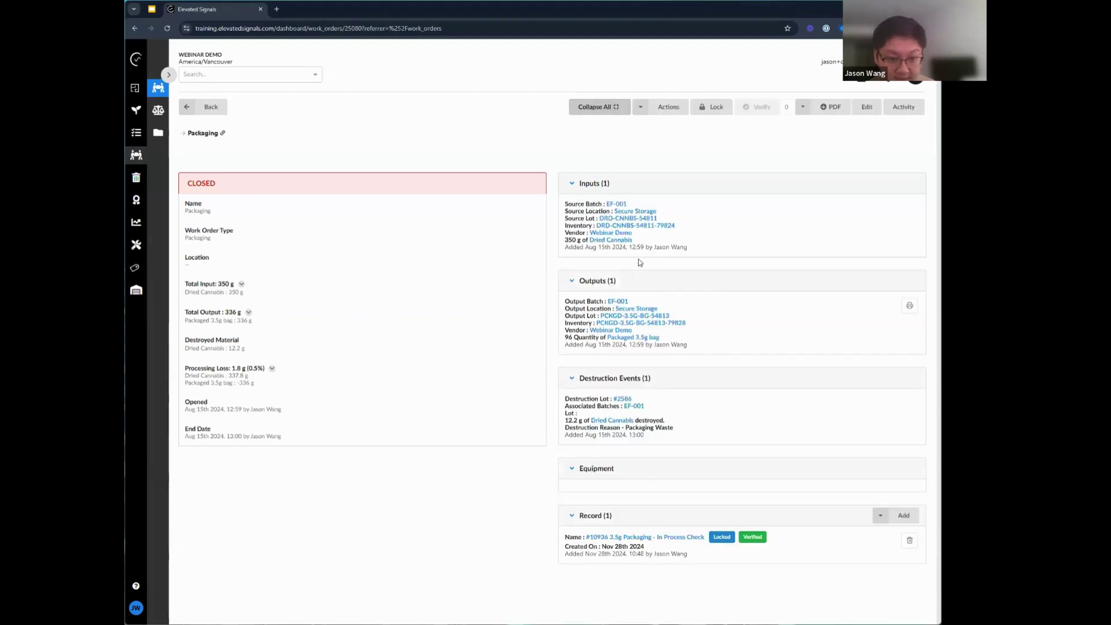
pyautogui.click(681, 538)
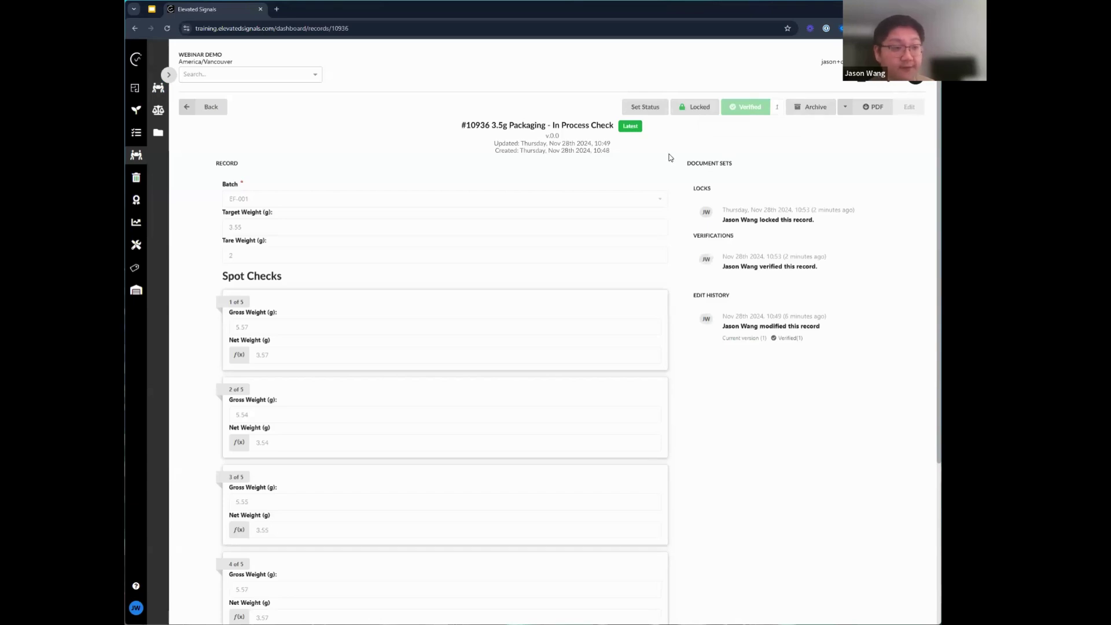
pyautogui.scroll(-4, 497, 222)
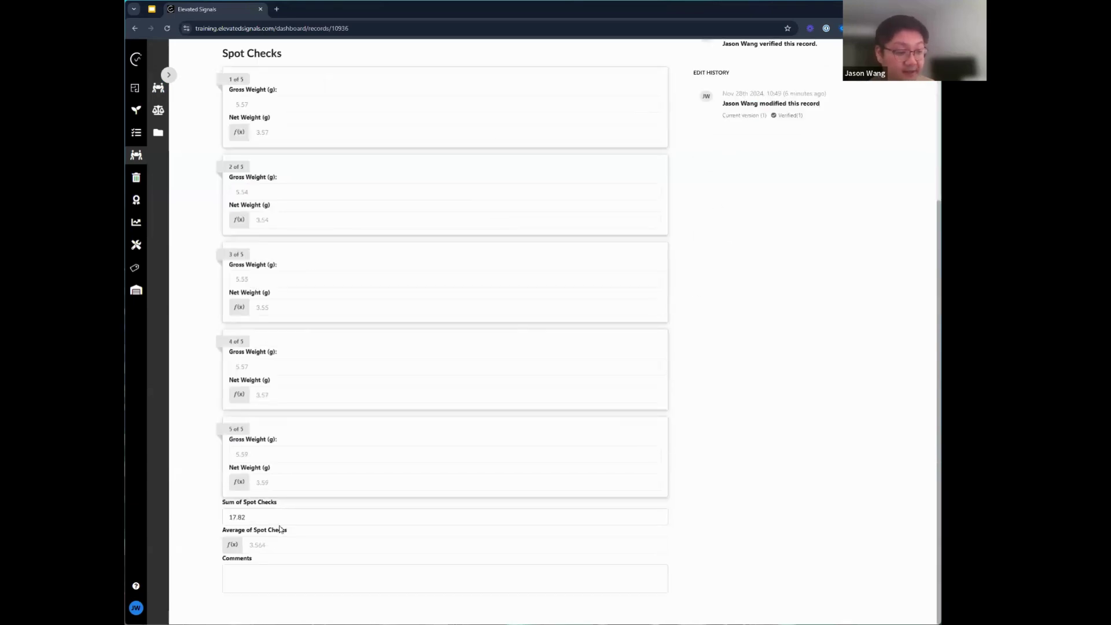
pyautogui.scroll(4, 292, 340)
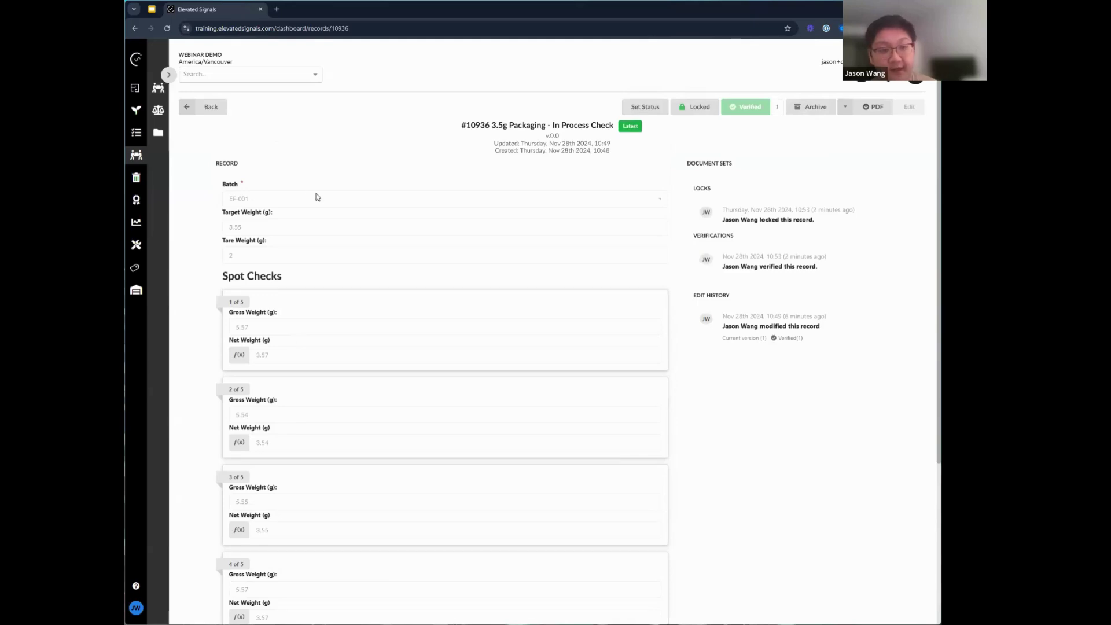
# - Unlock the in process check record and set its status to Corrections Required with the reason "Tare weight is out of bounds"
pyautogui.click(694, 106)
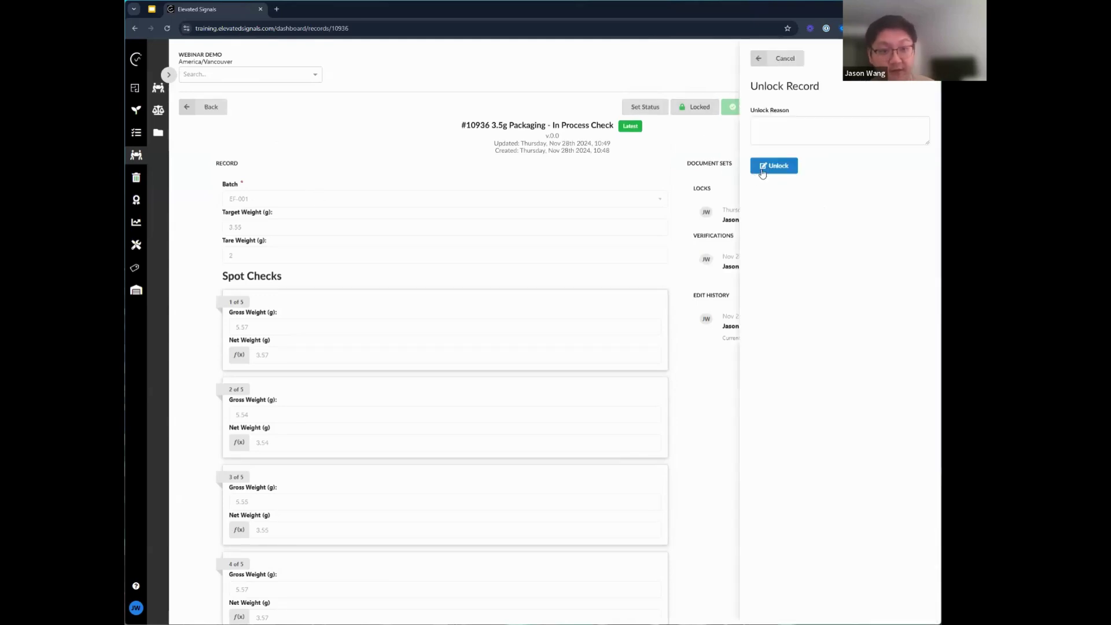
pyautogui.click(763, 168)
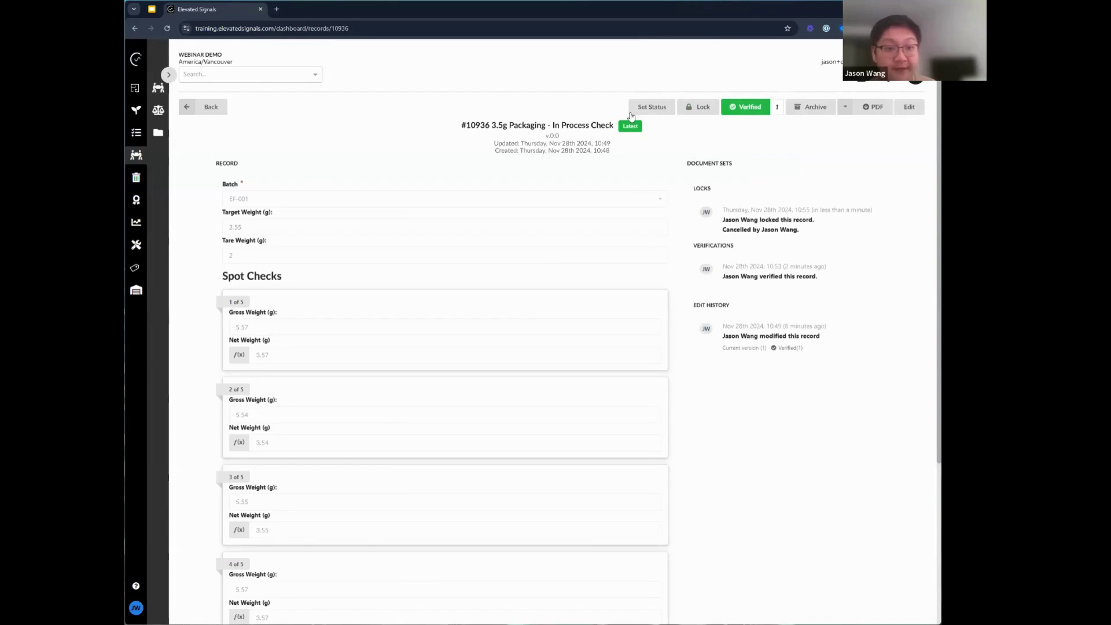
pyautogui.click(651, 107)
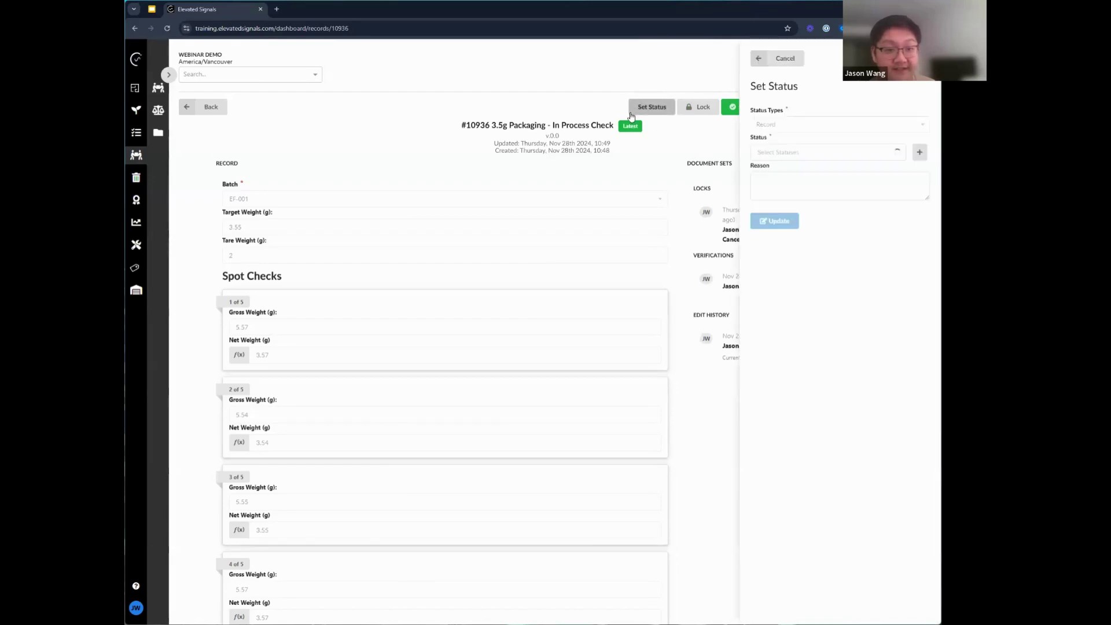
pyautogui.click(769, 154)
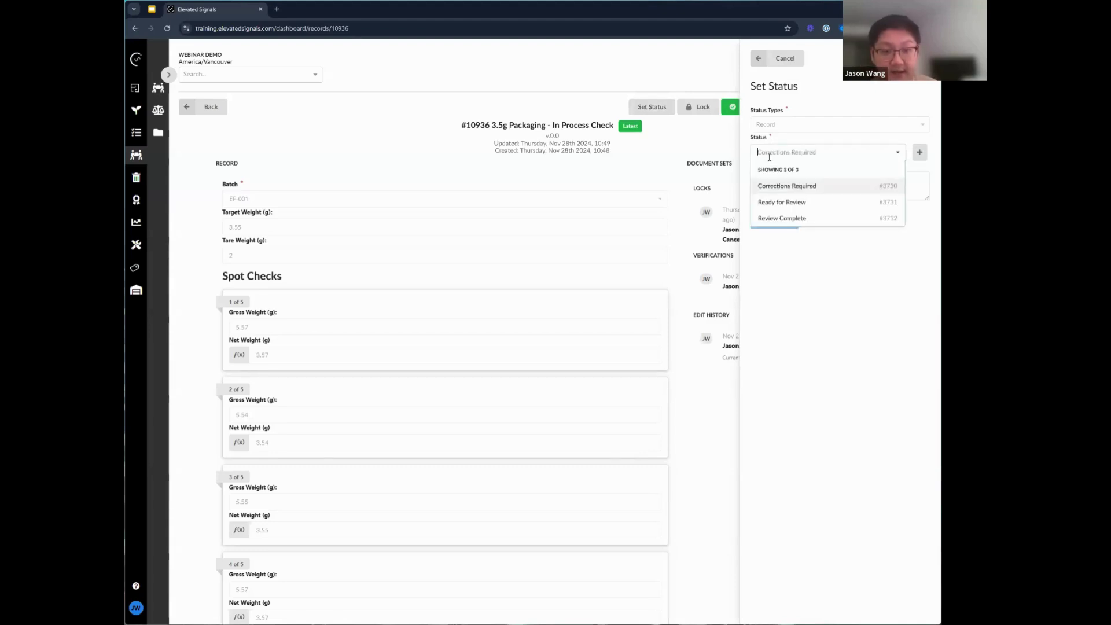
pyautogui.click(776, 188)
pyautogui.click(807, 189)
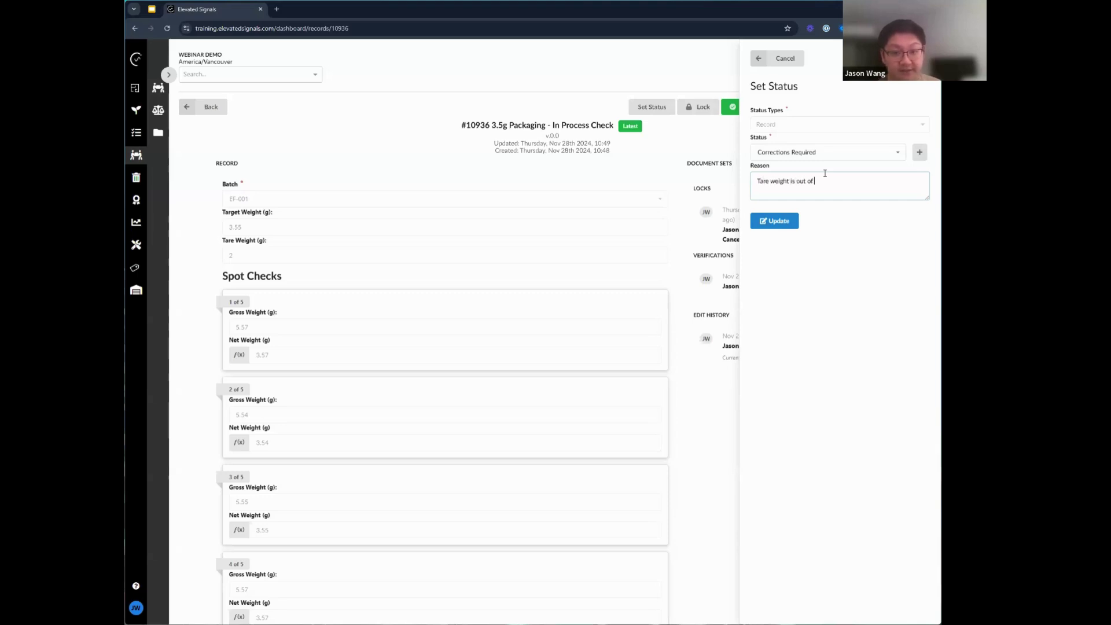
pyautogui.click(776, 221)
pyautogui.moveTo(697, 216); pyautogui.dragTo(833, 269)
pyautogui.click(832, 271)
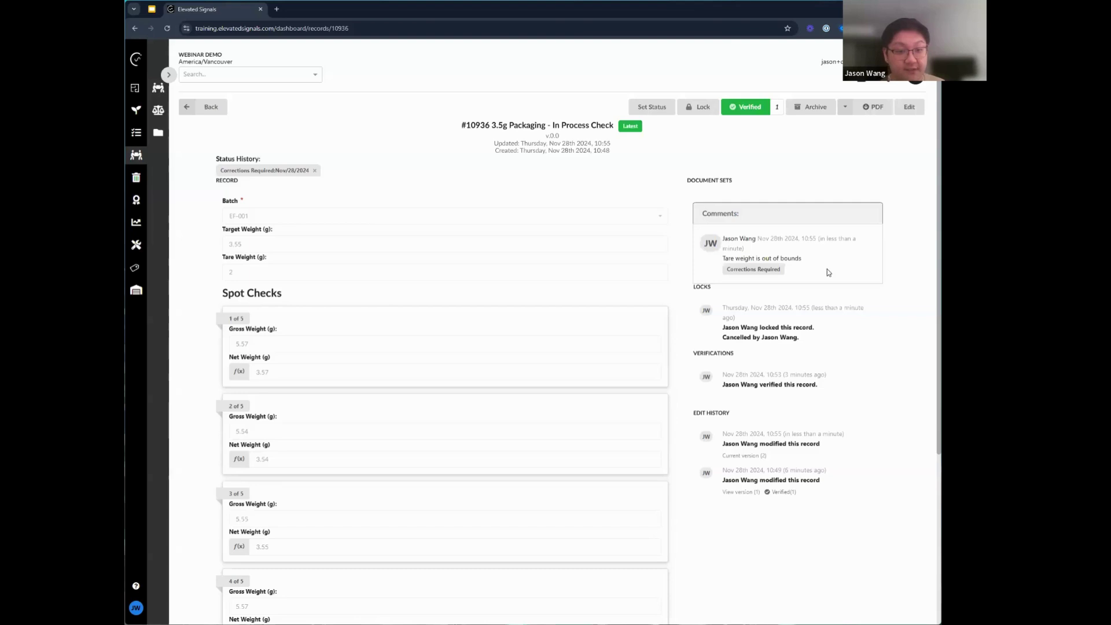
pyautogui.moveTo(778, 274); pyautogui.dragTo(729, 271)
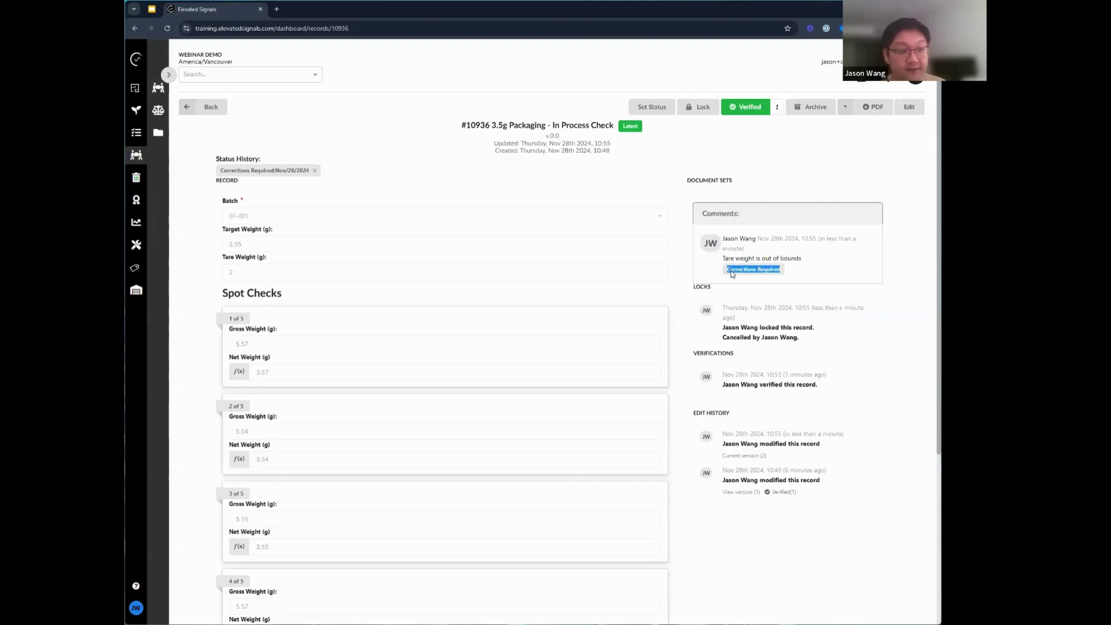
# - Filter the record library to show only records with the Corrections Required status
pyautogui.click(204, 111)
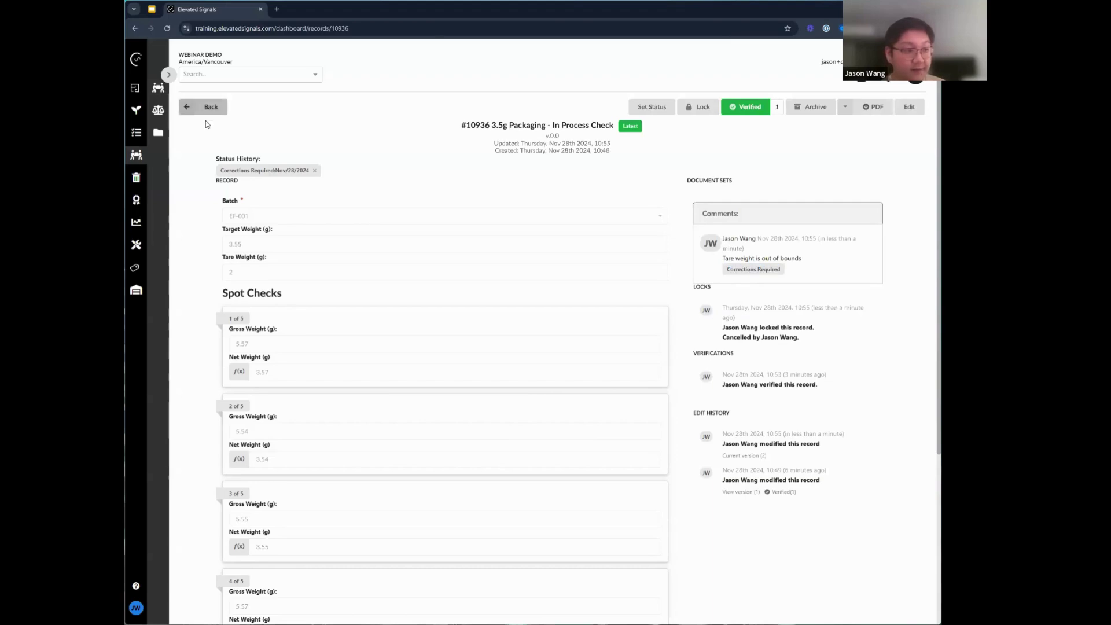
pyautogui.click(587, 110)
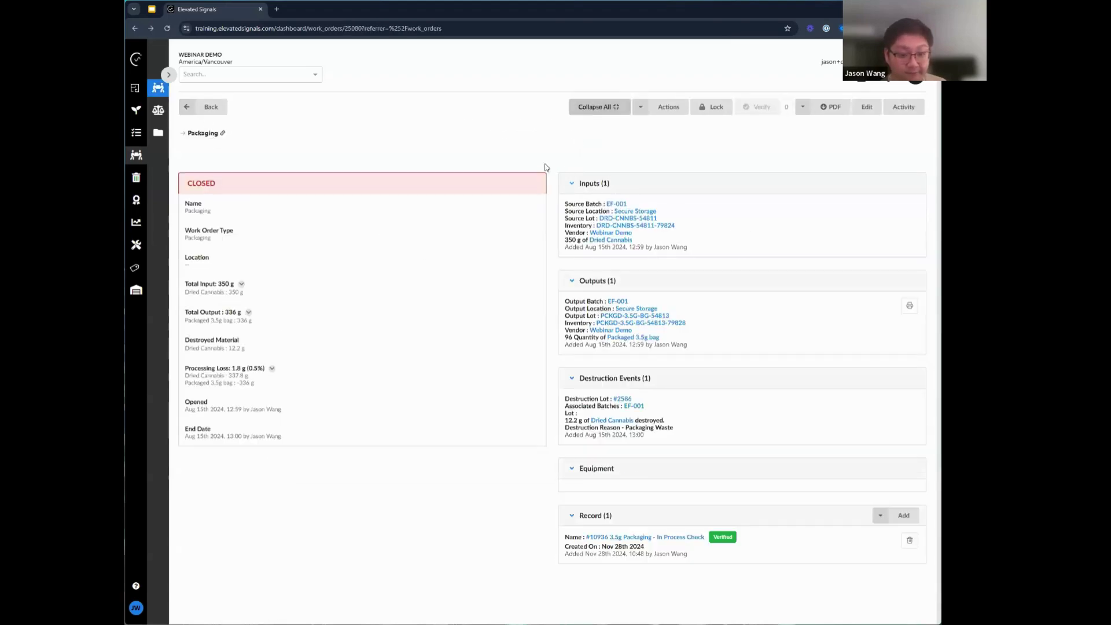
pyautogui.moveTo(136, 199)
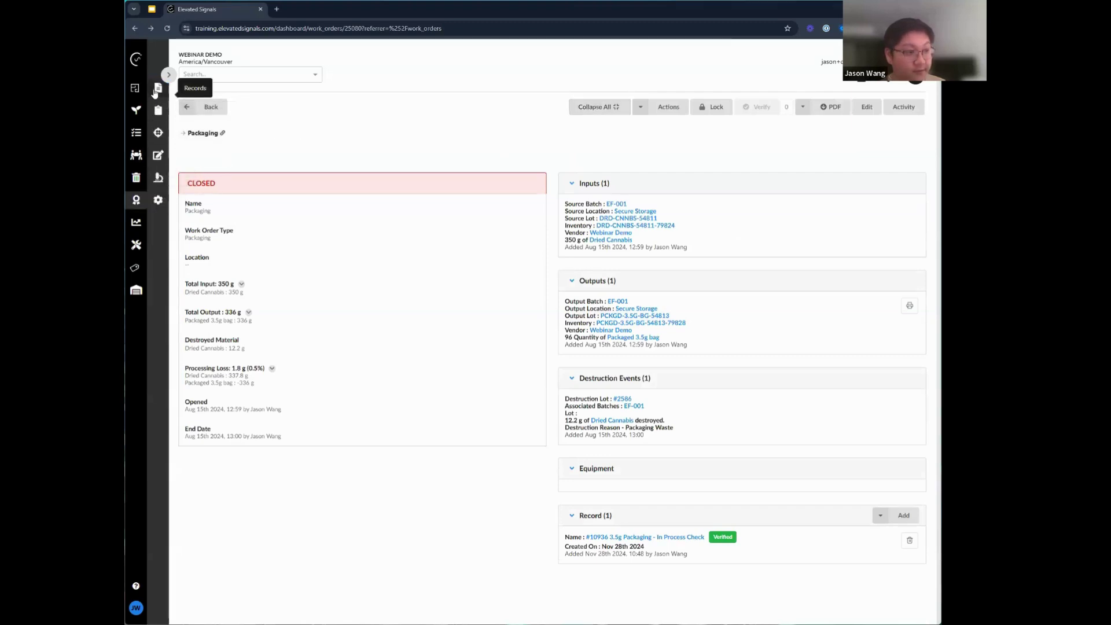
pyautogui.click(156, 89)
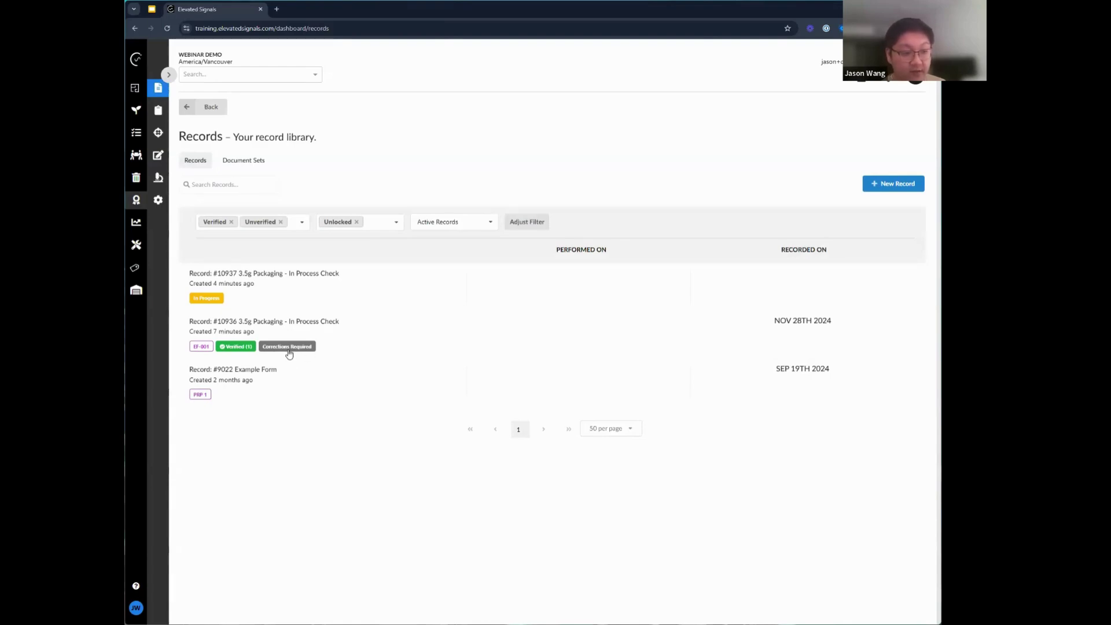
pyautogui.click(526, 221)
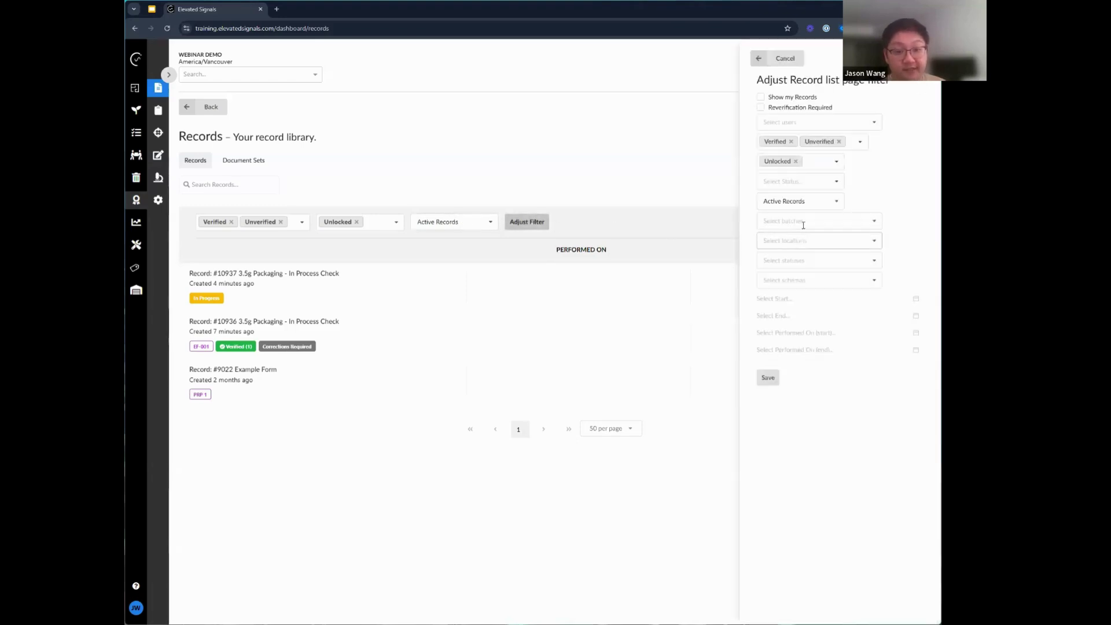
pyautogui.click(808, 261)
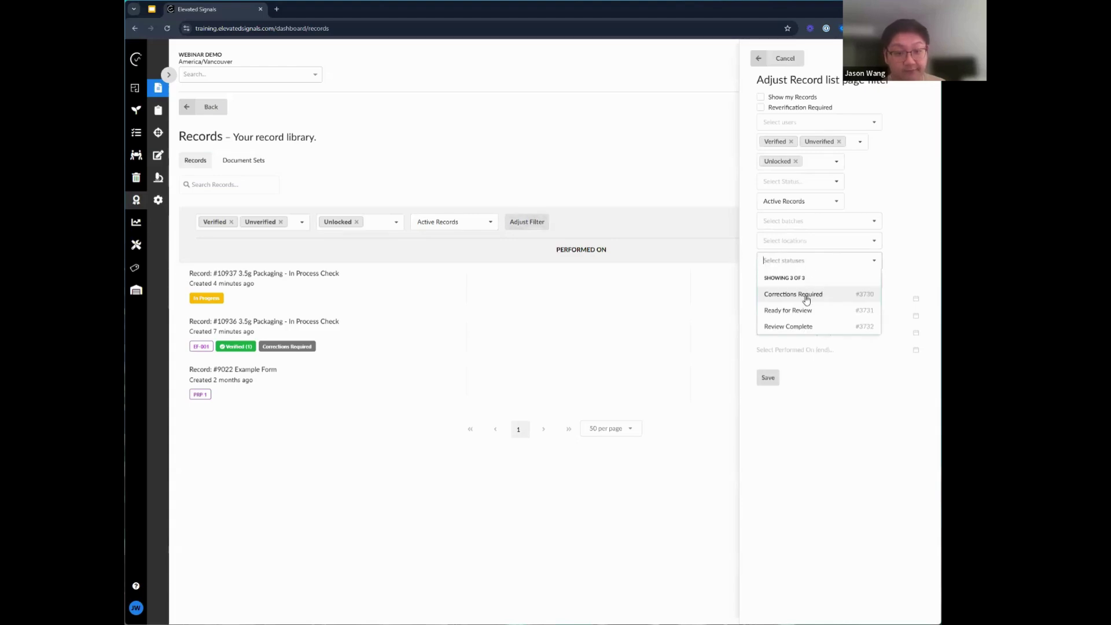
pyautogui.click(806, 296)
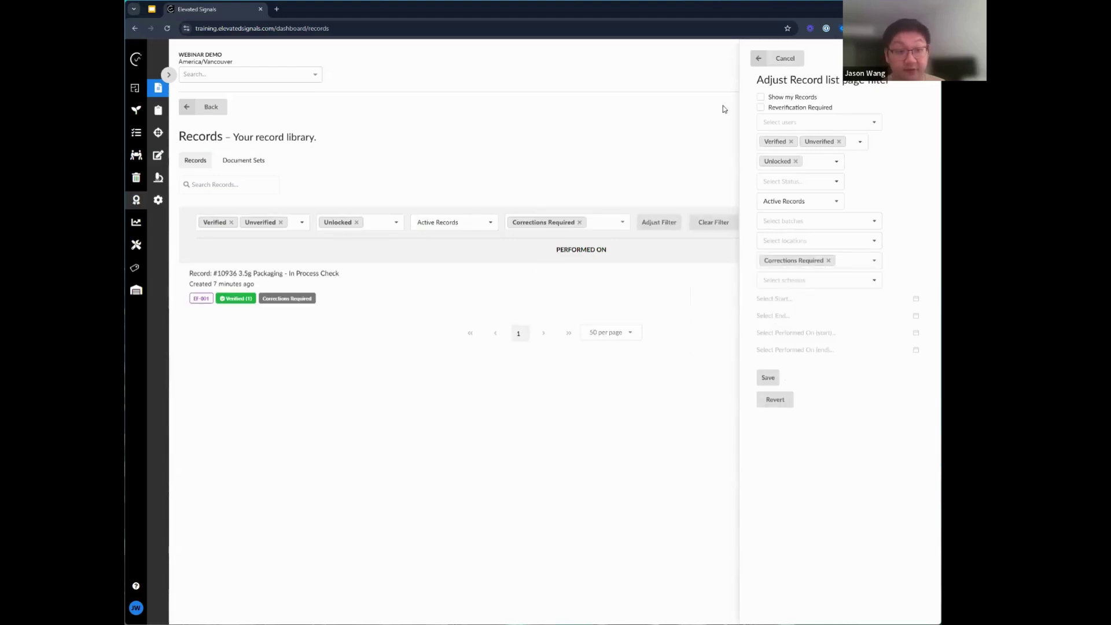
pyautogui.click(760, 60)
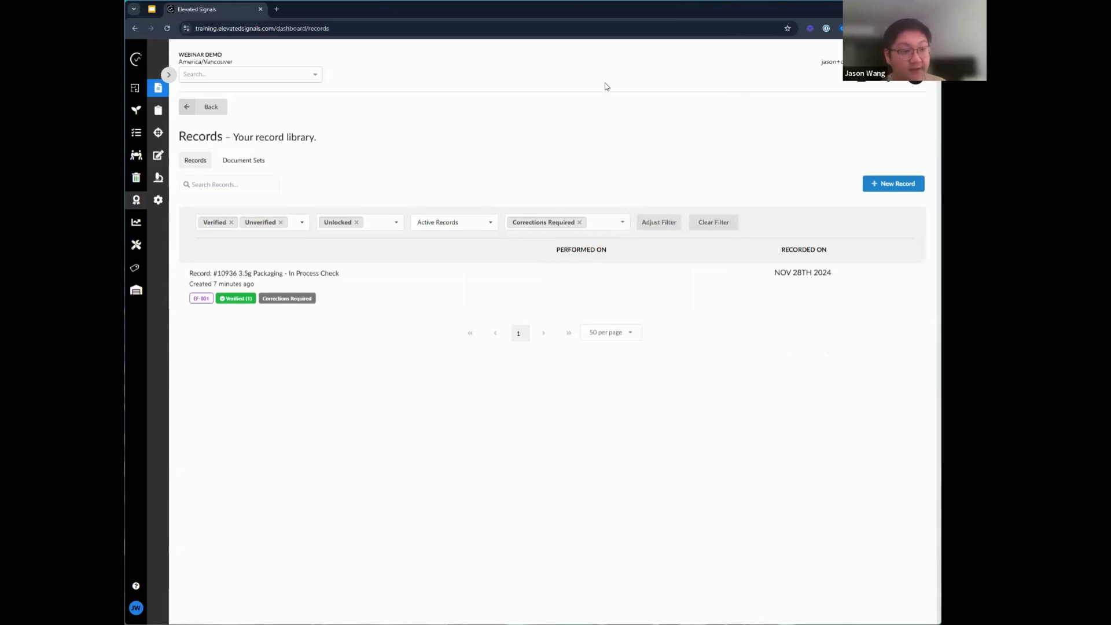
# - Return to the closed August 15th Packaging work order, expand all its sections, and open its in process check record
pyautogui.hotkey('alt', 'Left')
pyautogui.hotkey('alt', 'Left')
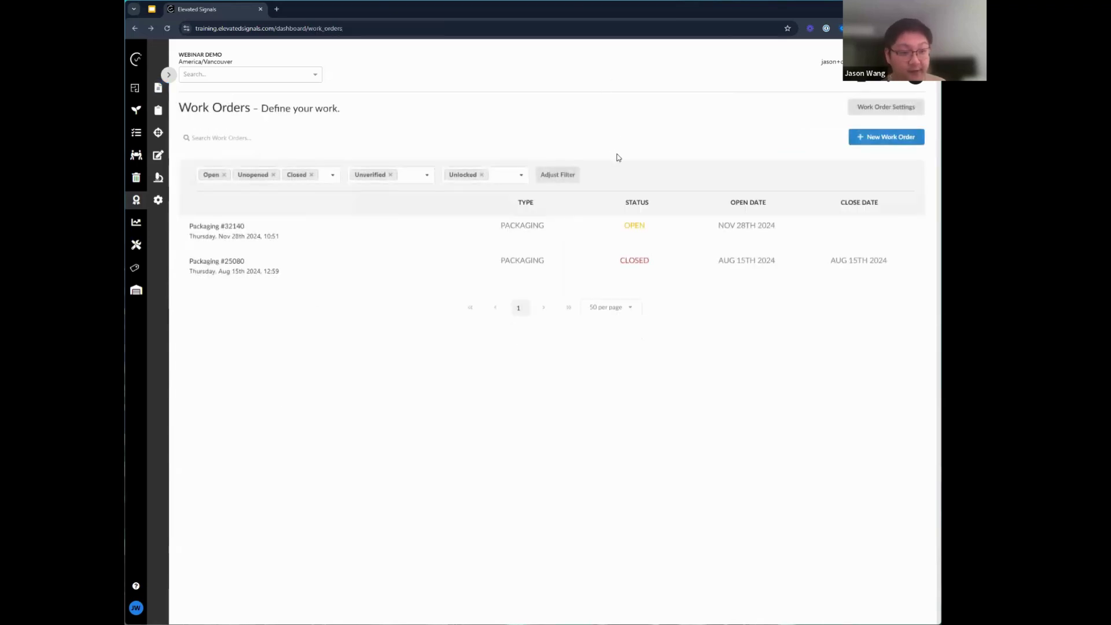
pyautogui.click(582, 265)
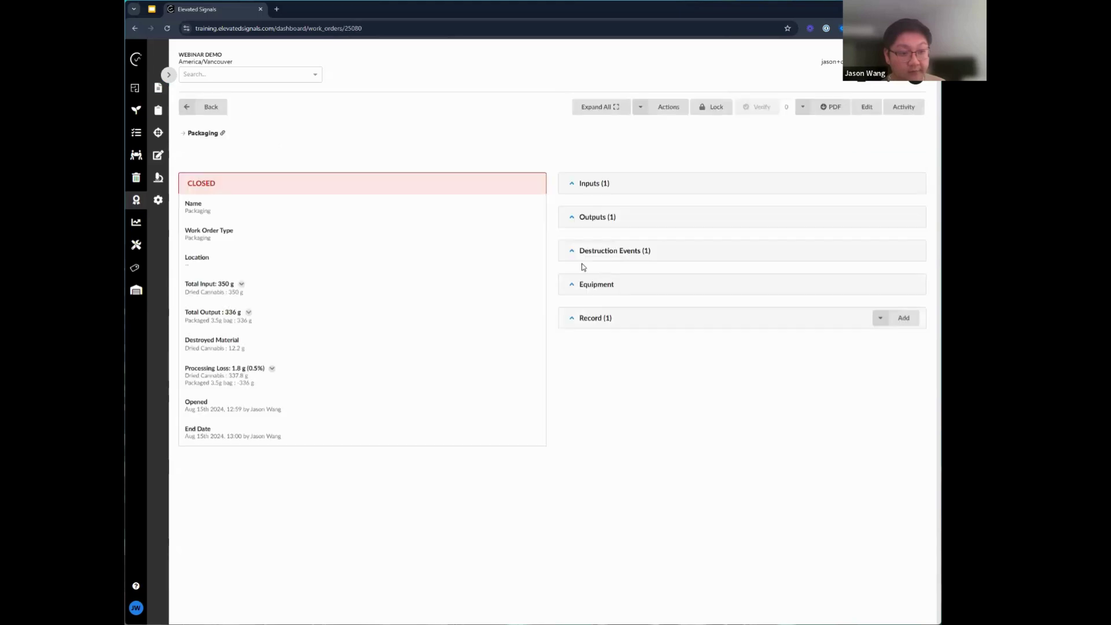
pyautogui.hotkey('alt', 'Left')
pyautogui.click(607, 228)
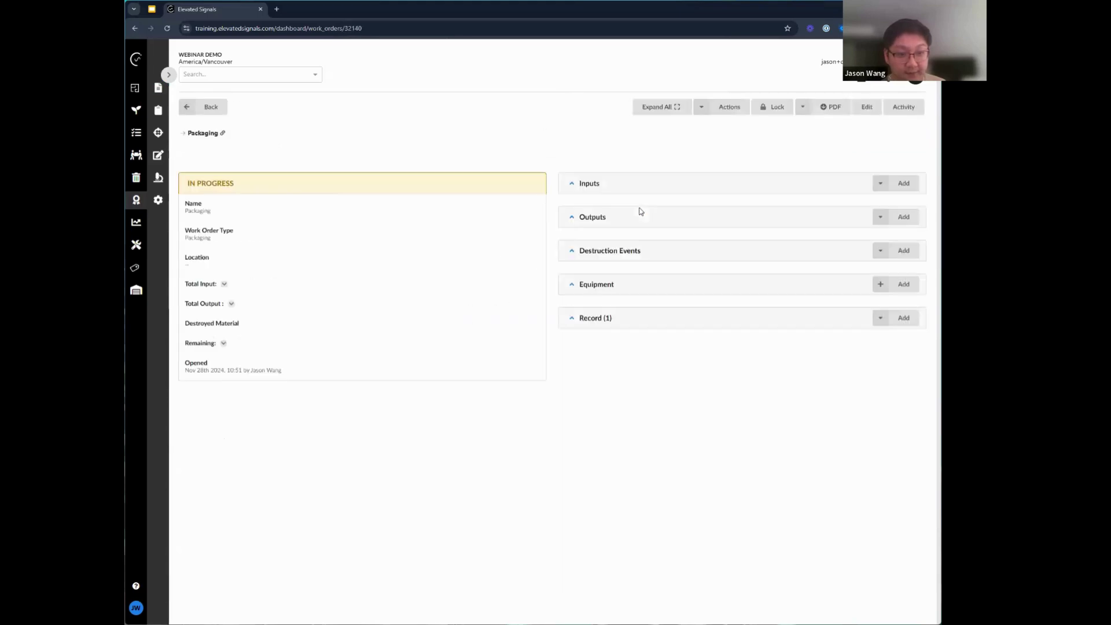
pyautogui.hotkey('alt', 'Left')
pyautogui.hotkey('alt', 'Left')
pyautogui.click(601, 107)
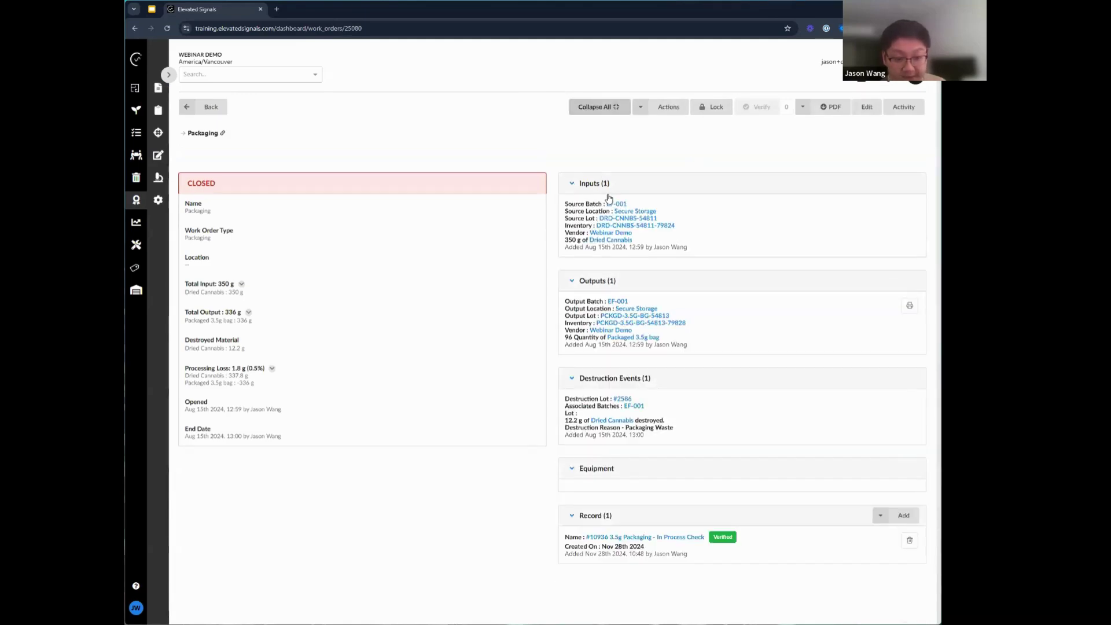
pyautogui.click(652, 538)
pyautogui.click(651, 106)
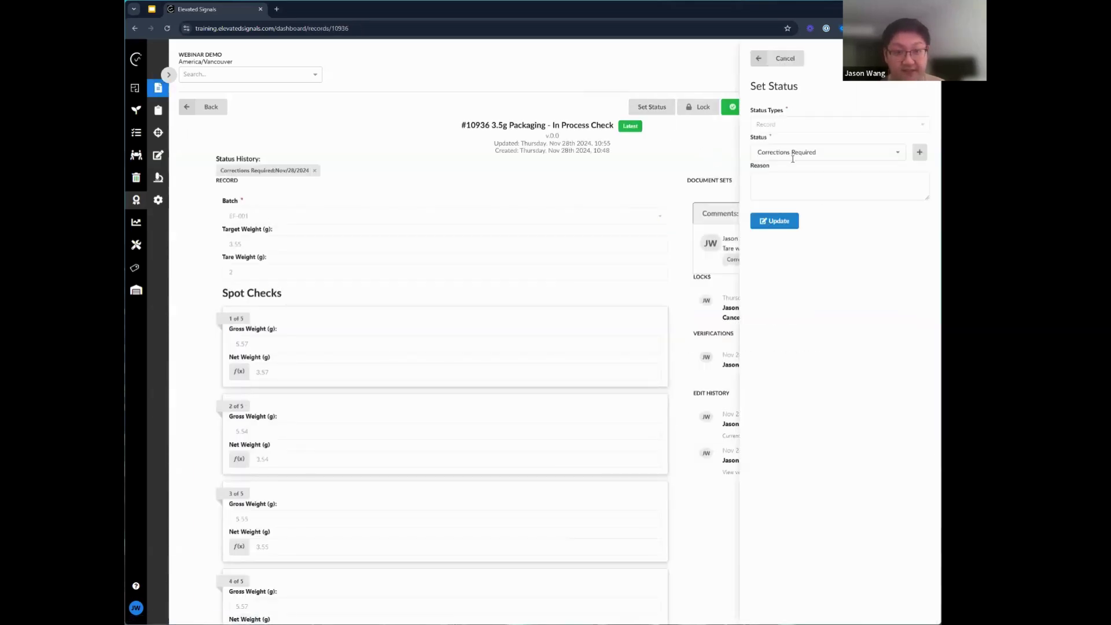
pyautogui.click(794, 155)
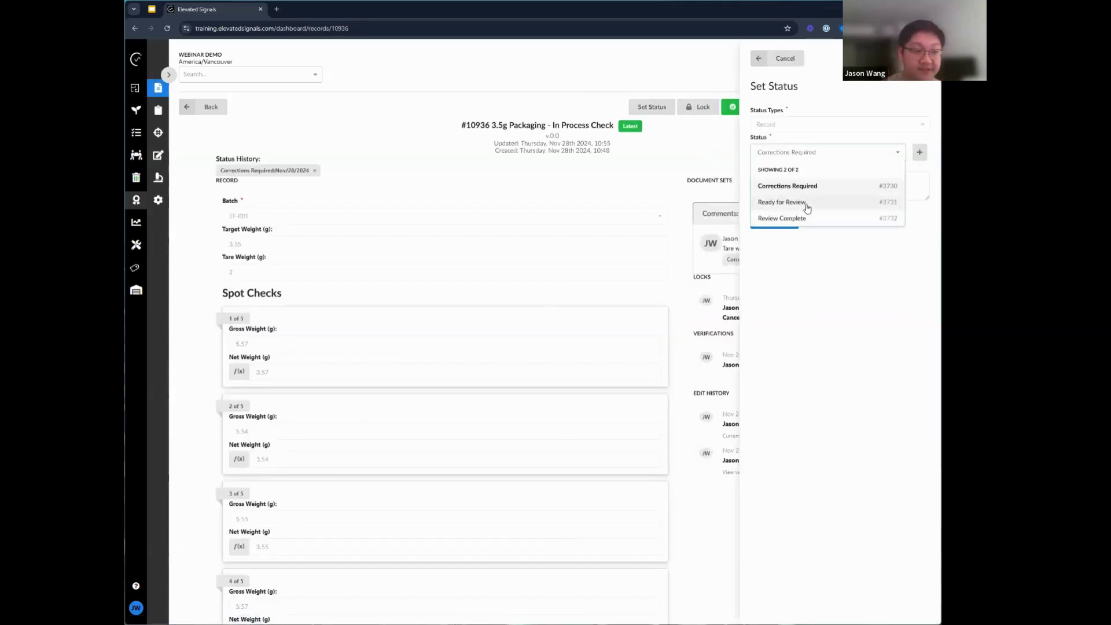
pyautogui.click(764, 57)
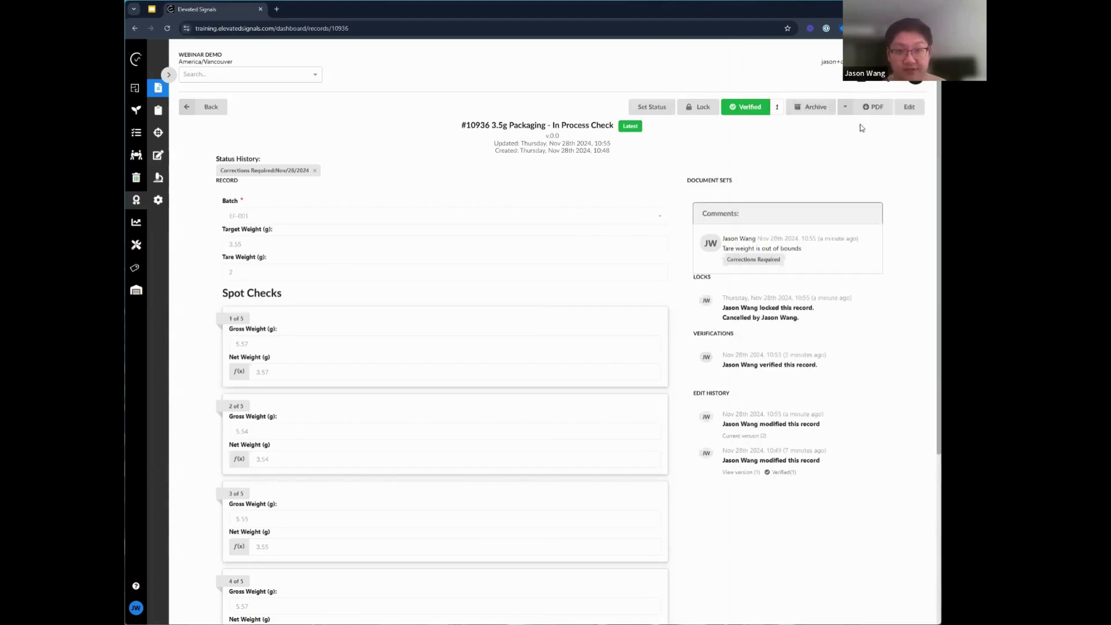
# - Change the record's tare weight to 1.5 g, save the record, and check its edit history
pyautogui.click(909, 108)
pyautogui.scroll(-5, 474, 367)
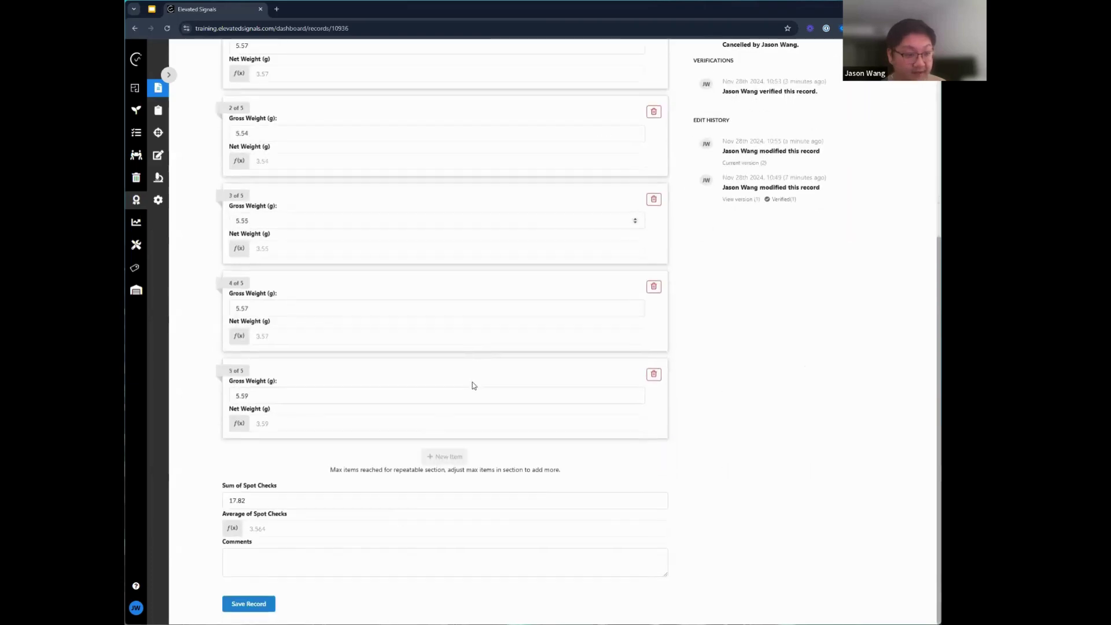
pyautogui.scroll(3, 345, 441)
pyautogui.click(265, 151)
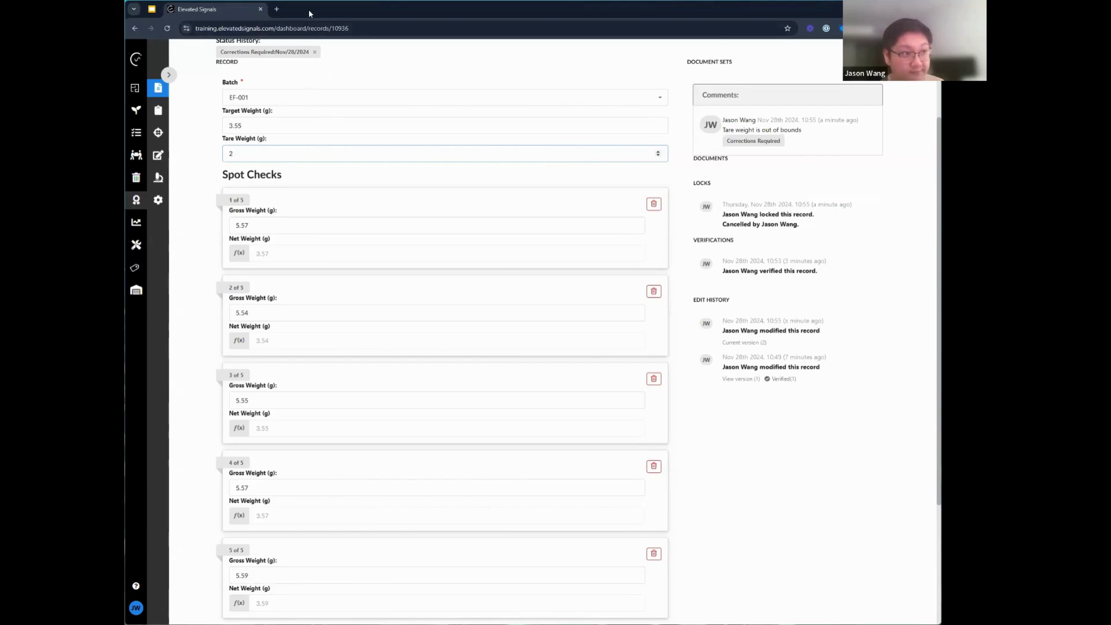
pyautogui.scroll(-3, 305, 11)
pyautogui.press('F5')
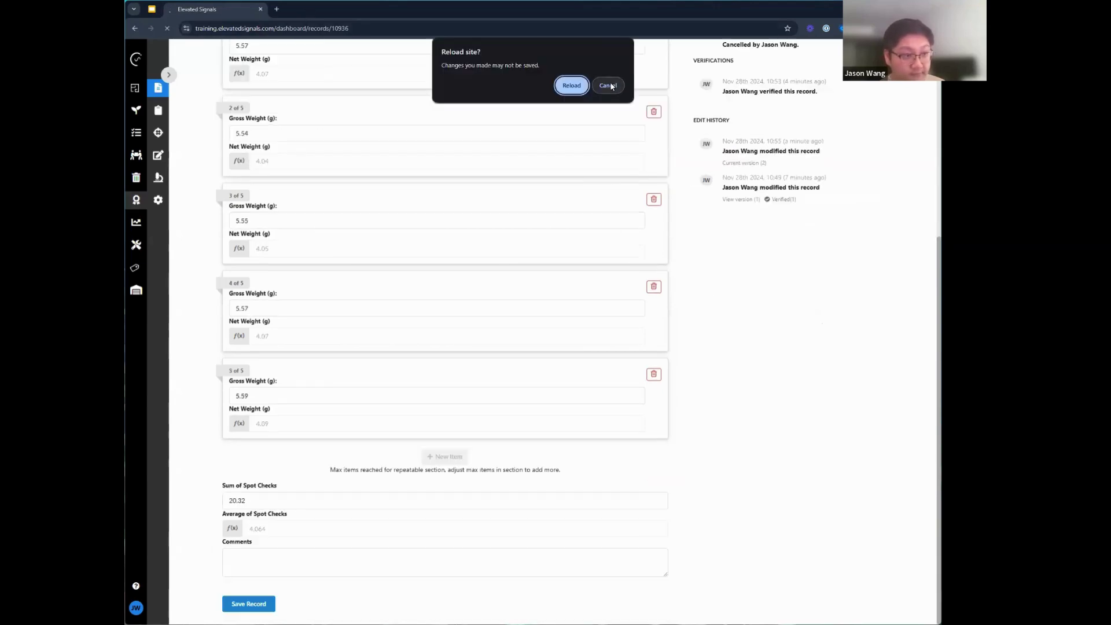
pyautogui.press('Escape')
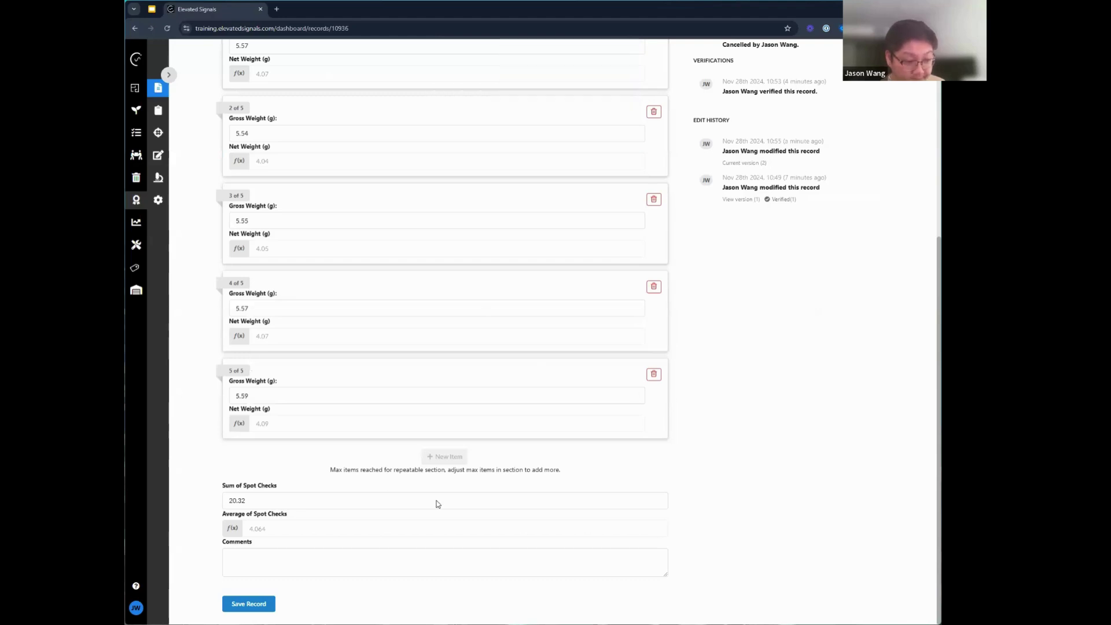
pyautogui.scroll(3, 740, 440)
pyautogui.scroll(-3, 739, 439)
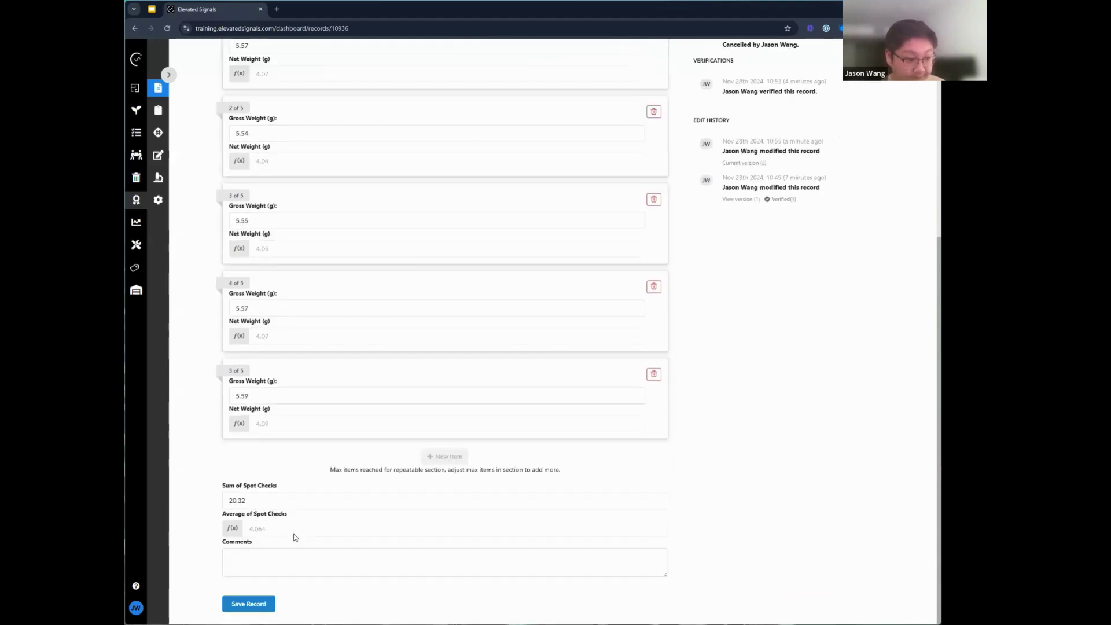
pyautogui.click(248, 603)
pyautogui.click(787, 169)
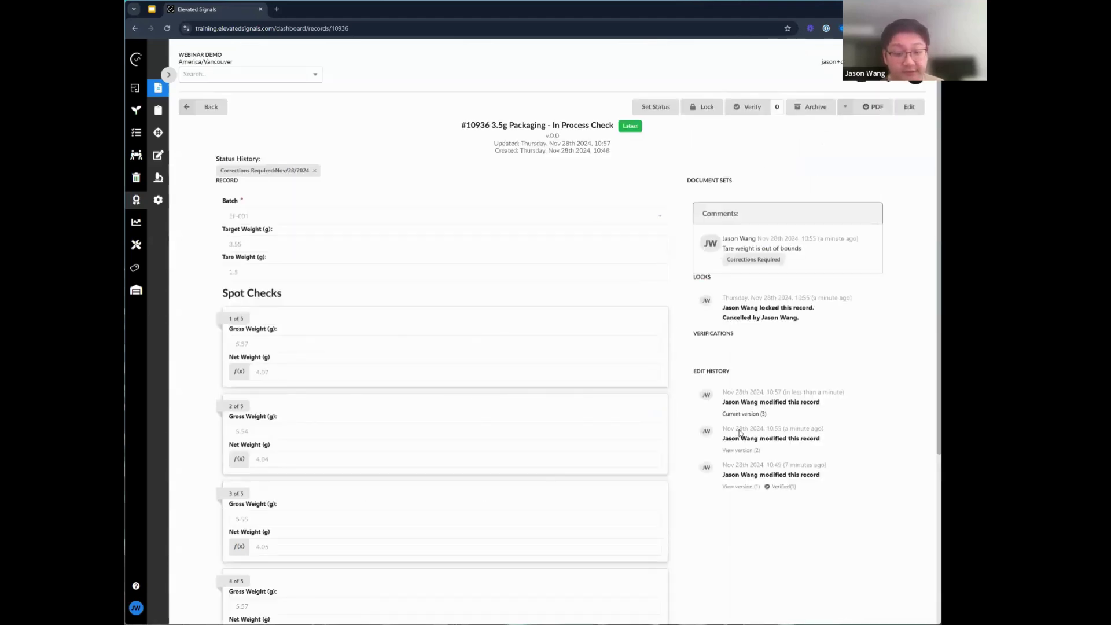
pyautogui.scroll(-1, 783, 481)
pyautogui.scroll(-2, 785, 473)
pyautogui.moveTo(798, 352); pyautogui.dragTo(767, 353)
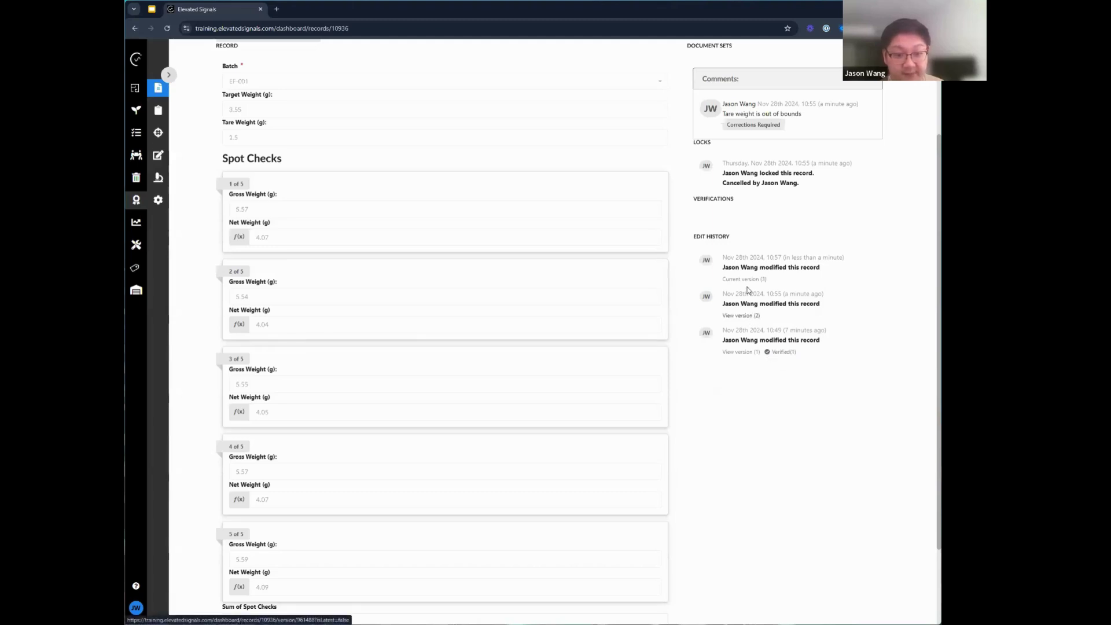
pyautogui.scroll(2, 781, 338)
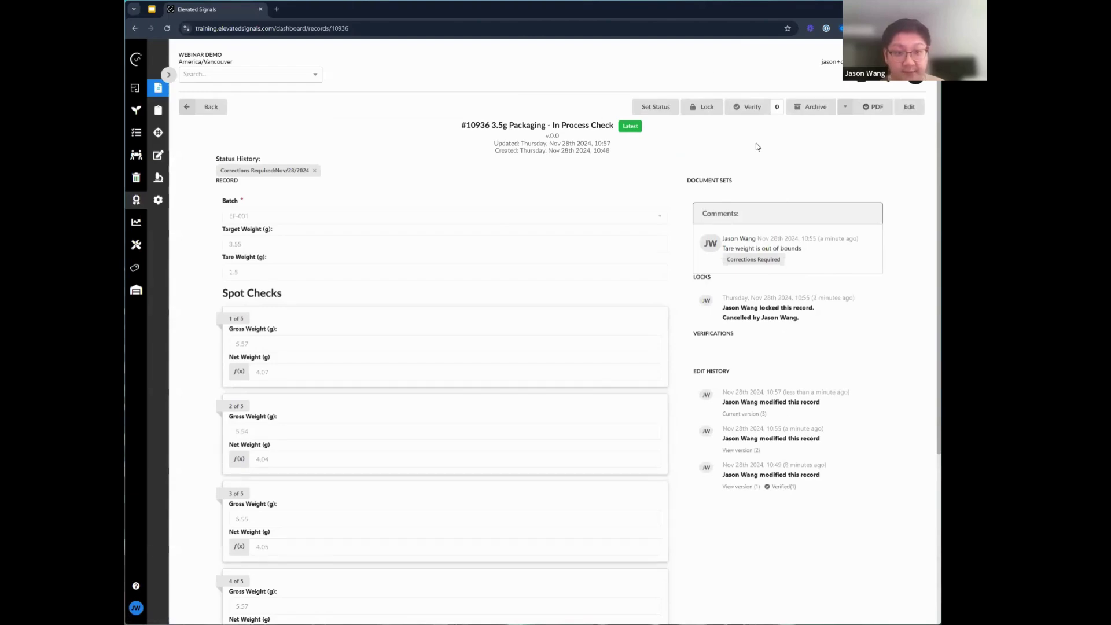
# - Set the record's status to Ready for Review with the reason "Fixed it up" and check the comment history
pyautogui.click(654, 110)
pyautogui.click(810, 152)
pyautogui.click(795, 201)
pyautogui.click(779, 182)
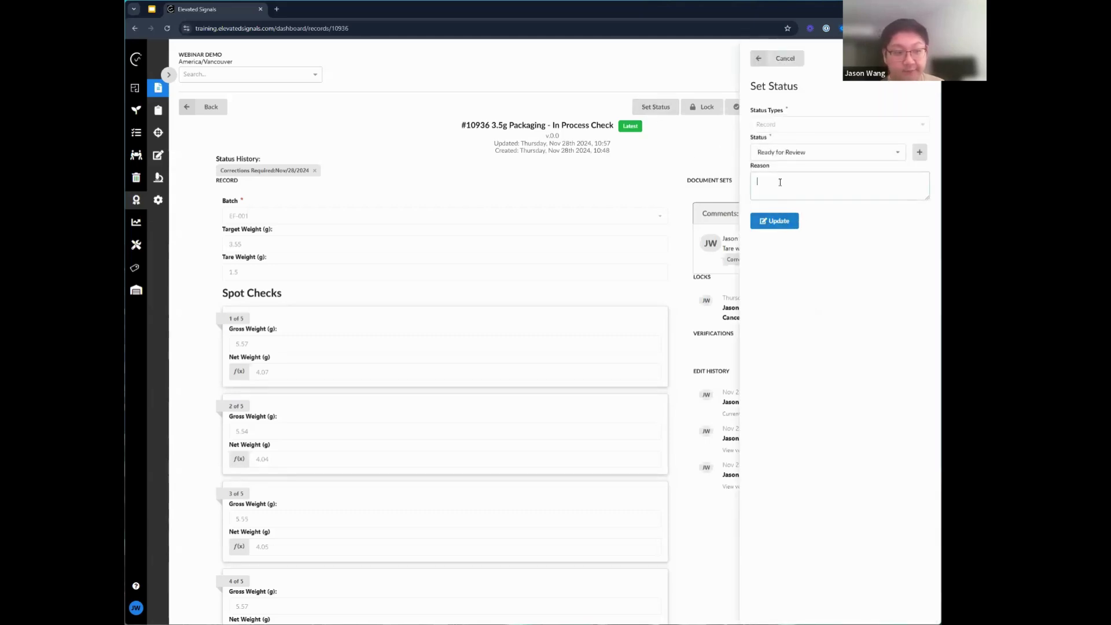
pyautogui.write('Fixed it up')
pyautogui.click(774, 220)
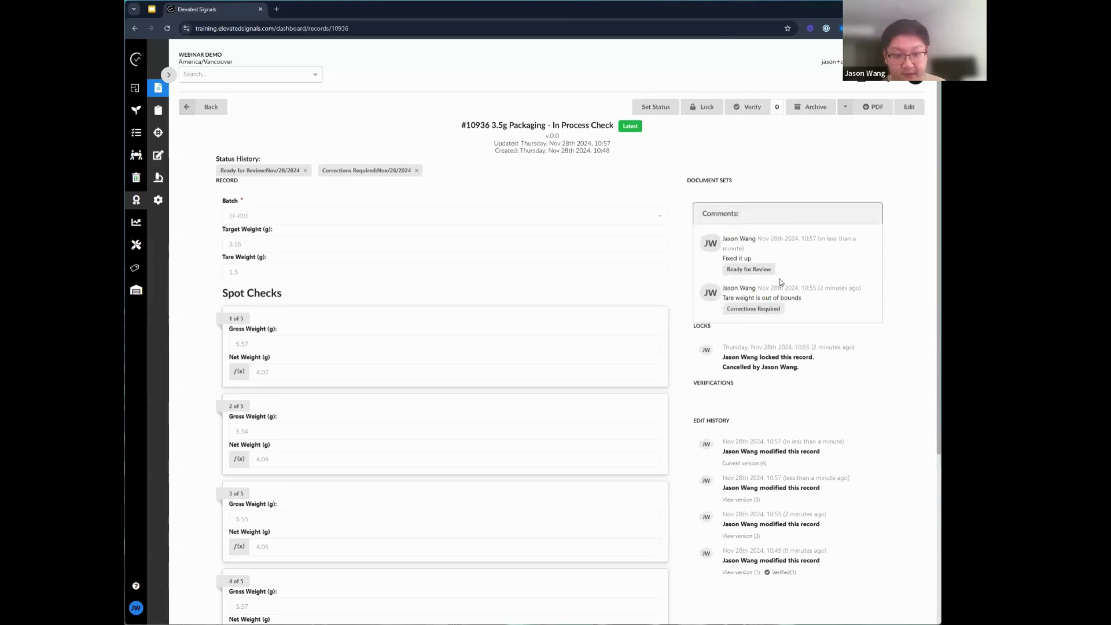
pyautogui.moveTo(772, 268); pyautogui.dragTo(788, 298)
pyautogui.click(698, 153)
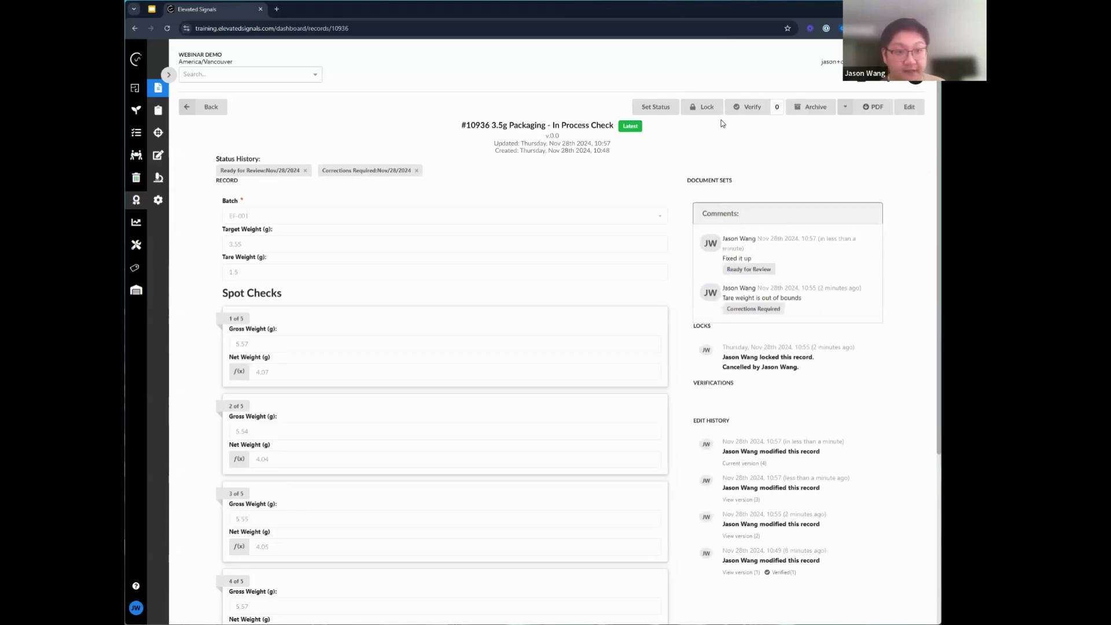
# - Look over the corrected record and set its status to Review Complete without a reason
pyautogui.scroll(-3, 359, 232)
pyautogui.scroll(3, 377, 225)
pyautogui.click(655, 107)
pyautogui.click(826, 157)
pyautogui.click(807, 204)
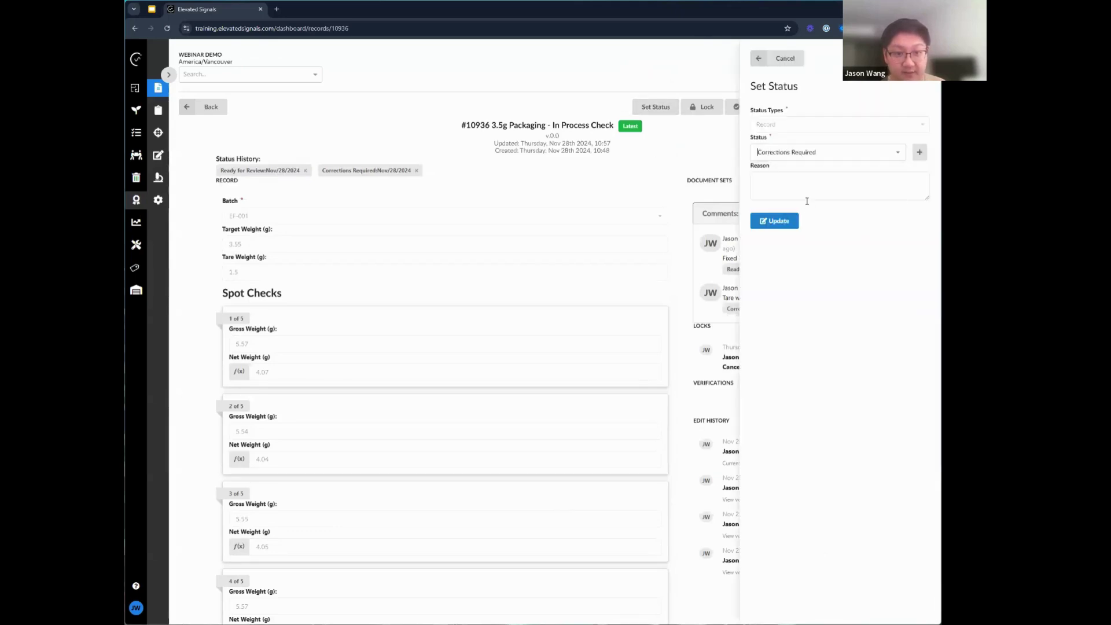
pyautogui.click(803, 218)
pyautogui.click(781, 220)
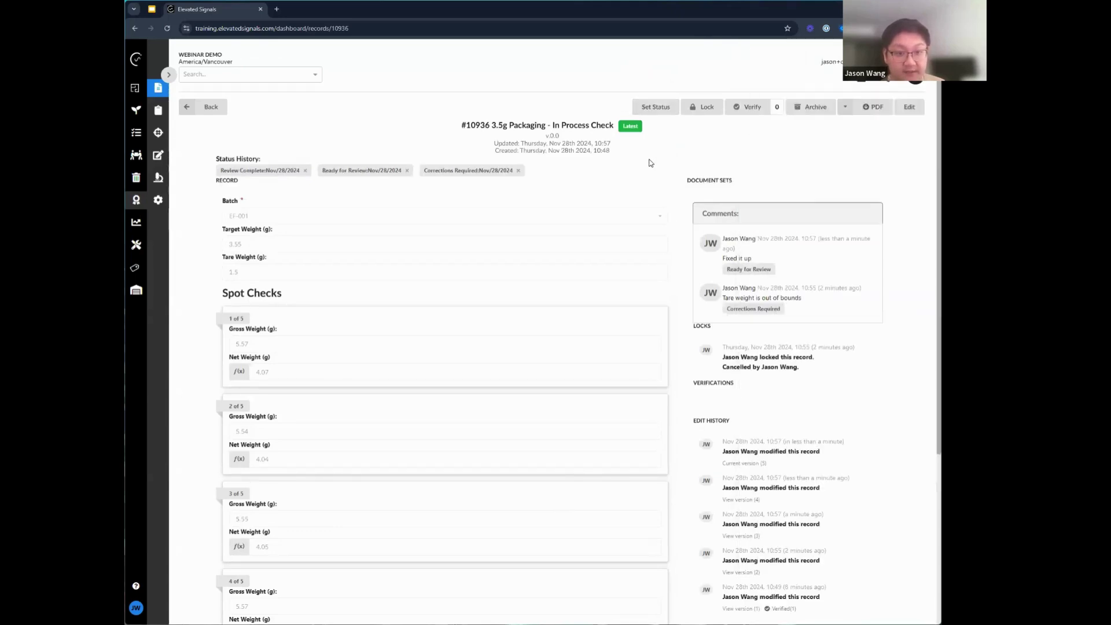
# - Verify the in process check record and check its listing in the record section of its Packaging work order
pyautogui.click(747, 108)
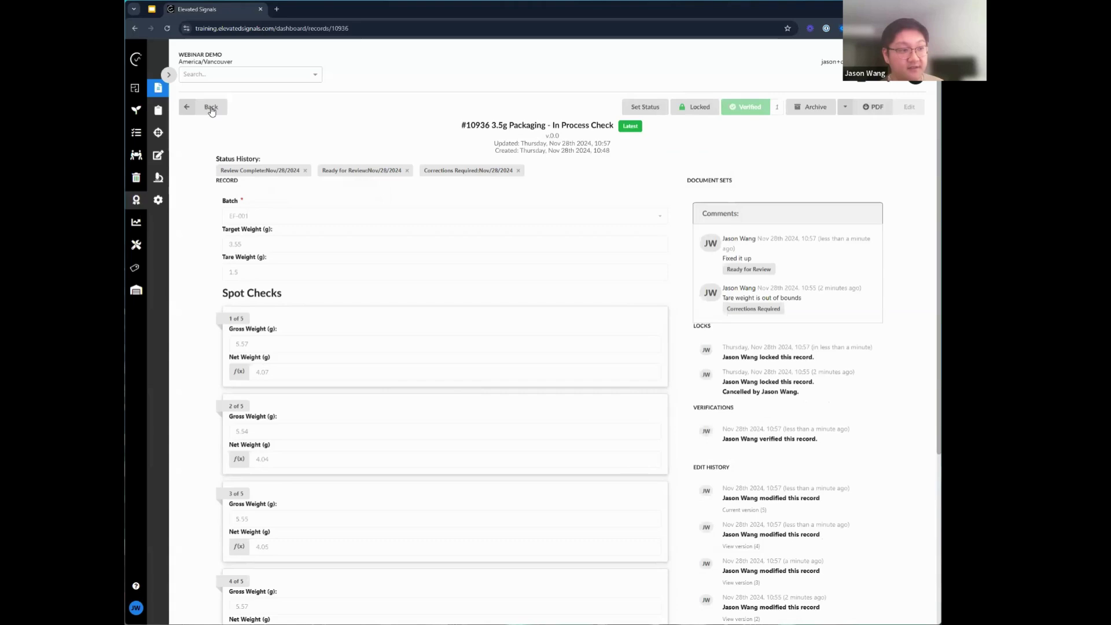
pyautogui.click(211, 108)
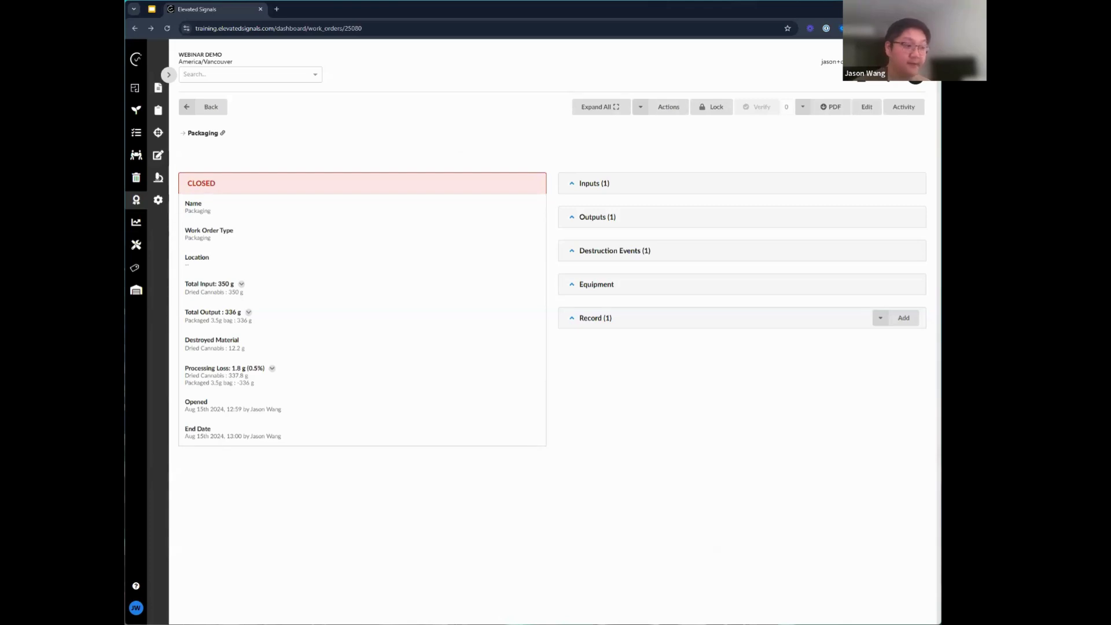
pyautogui.click(565, 320)
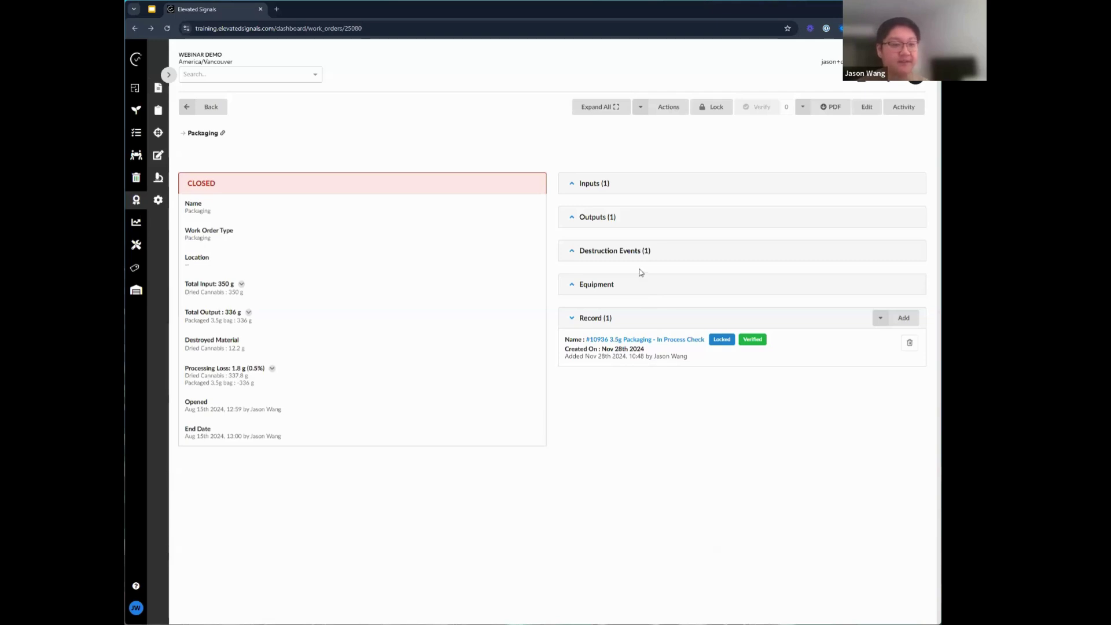
# - View the in process check record from the work order and look over all the work order's expanded sections
pyautogui.click(667, 341)
pyautogui.moveTo(781, 302); pyautogui.dragTo(701, 215)
pyautogui.click(692, 193)
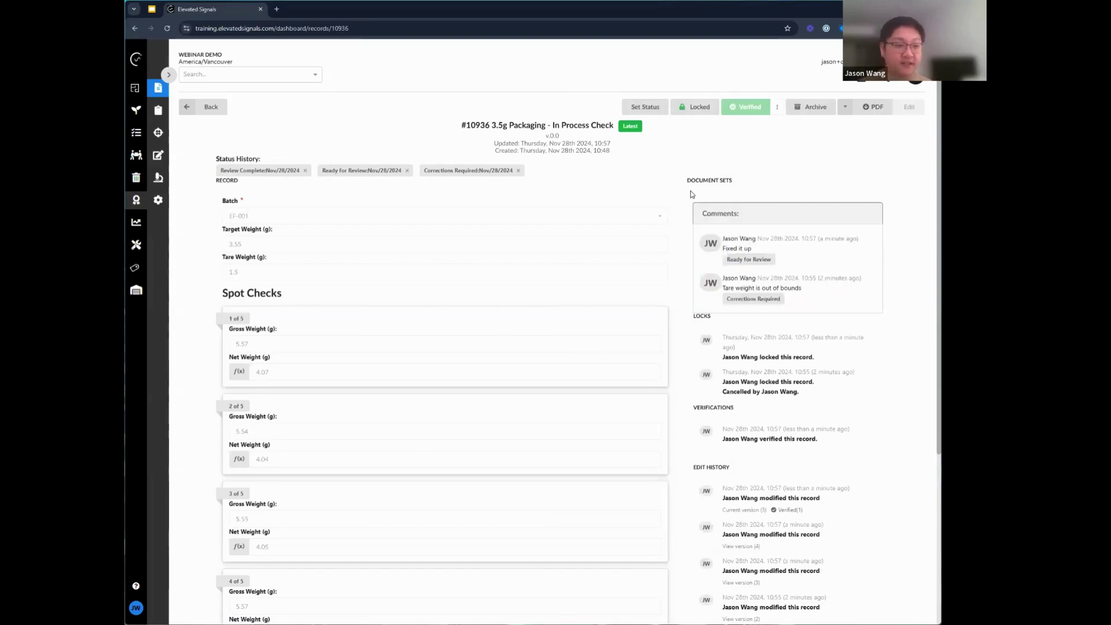
pyautogui.hotkey('alt', 'Left')
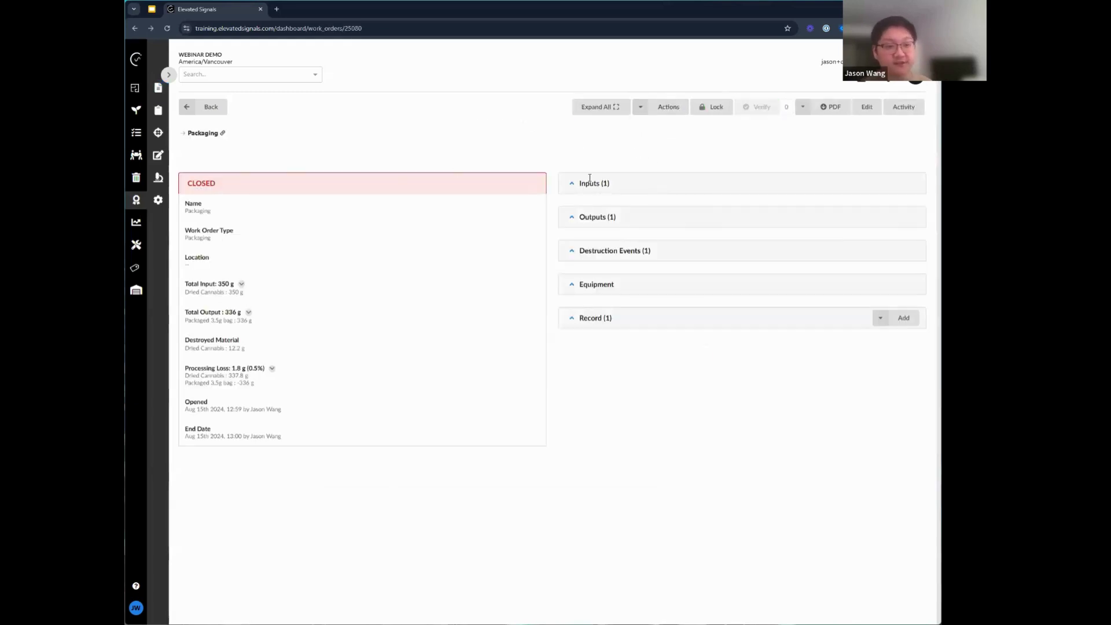
pyautogui.click(609, 108)
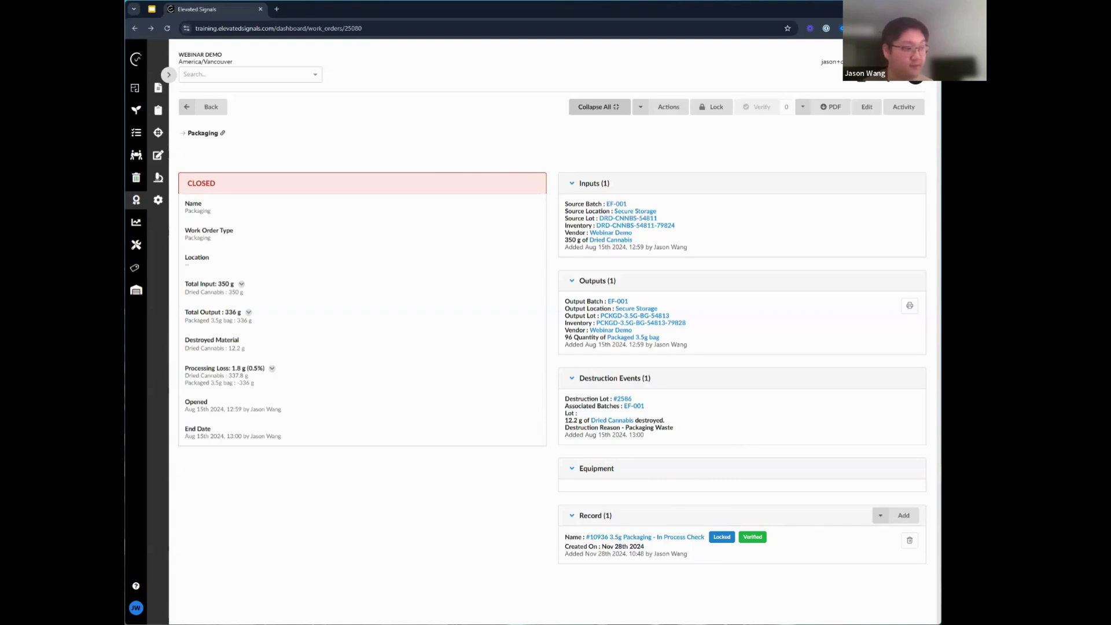
# - Return to the work orders list, reopen the closed August 15th Packaging work order's page, and expand its record section
pyautogui.hotkey('alt', 'Left')
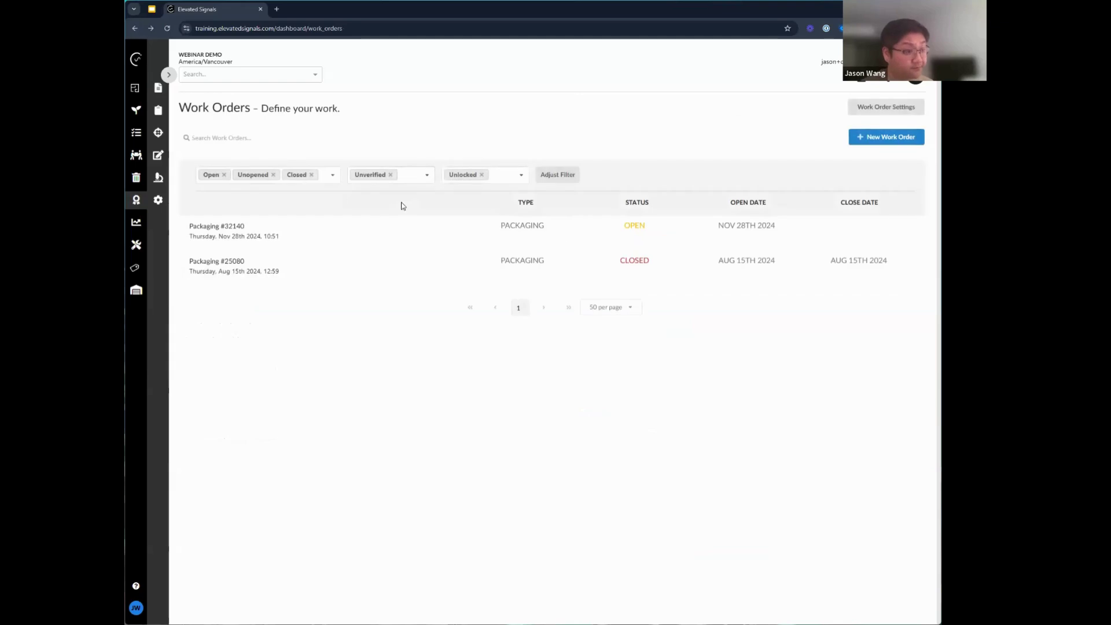
pyautogui.click(342, 273)
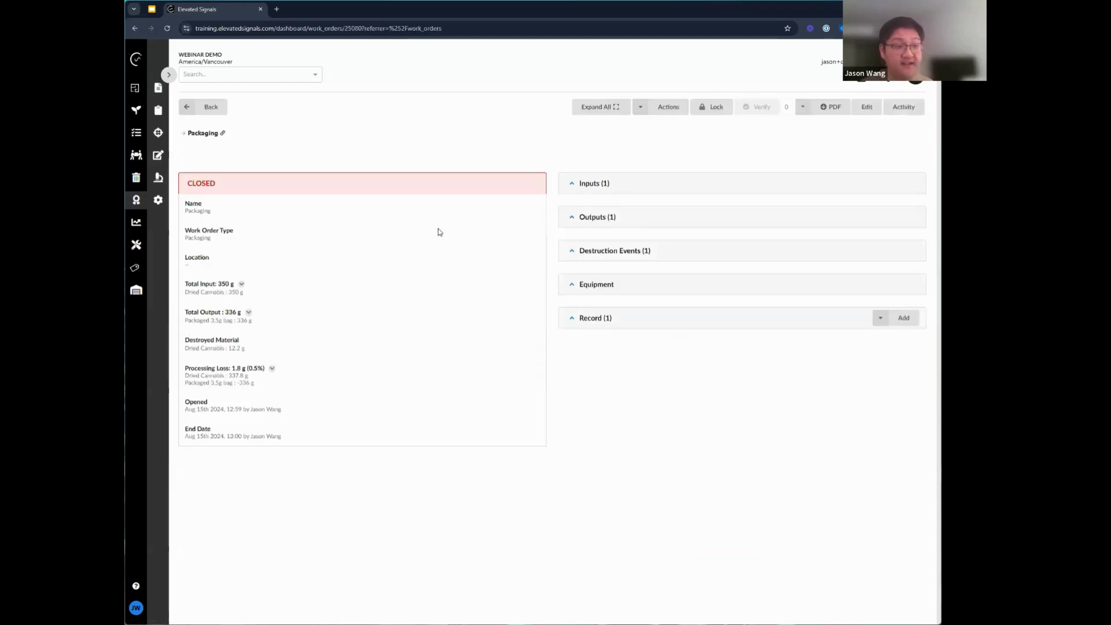
pyautogui.moveTo(187, 135); pyautogui.dragTo(818, 389)
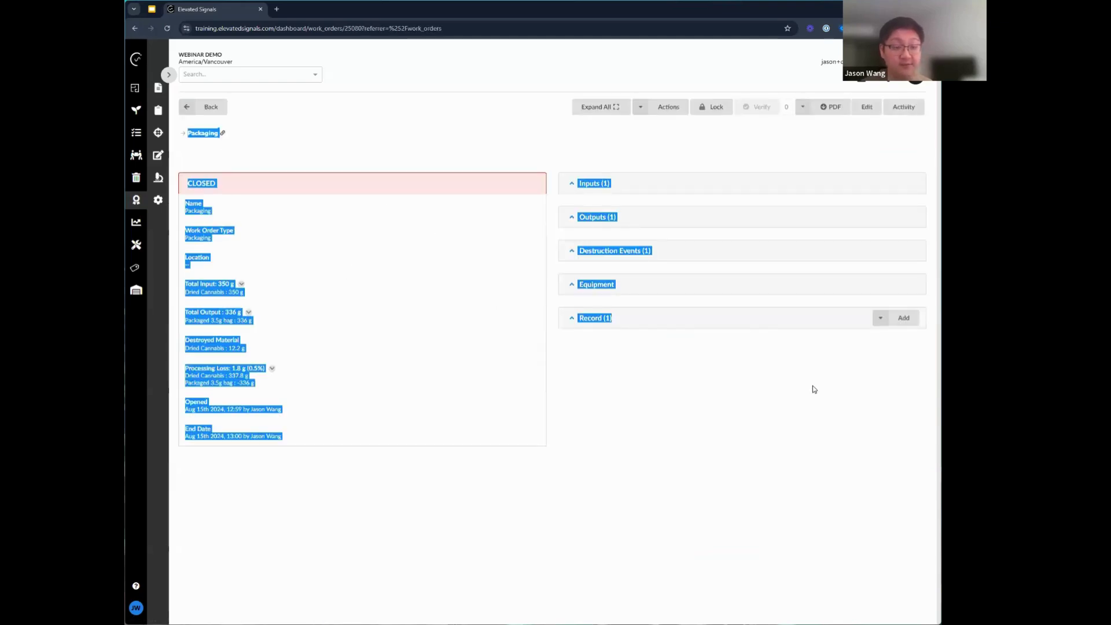
pyautogui.click(793, 377)
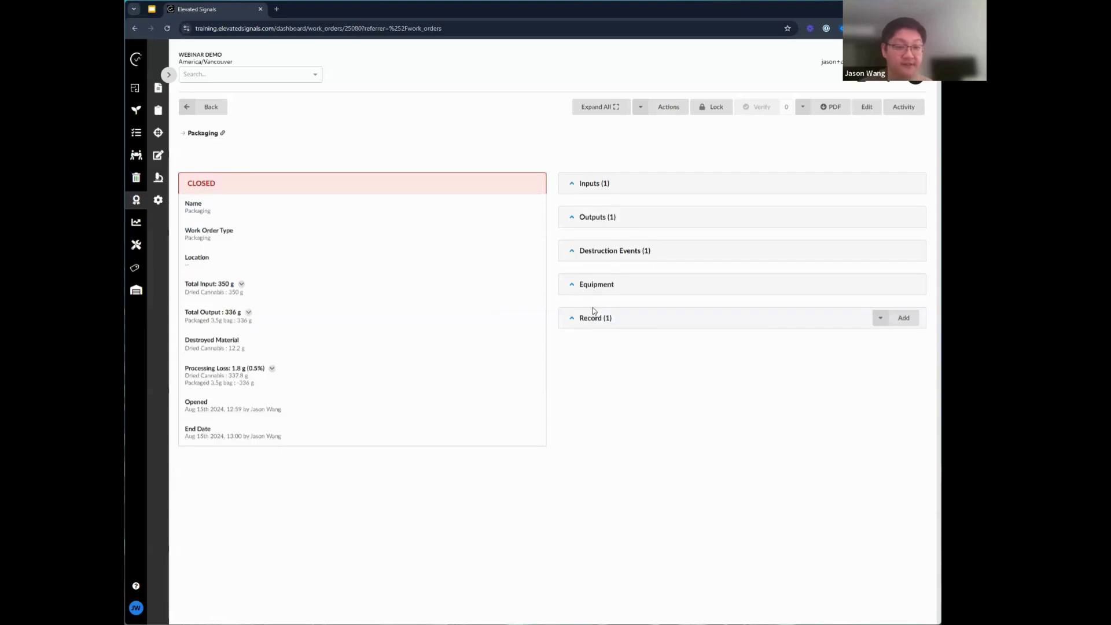
pyautogui.click(572, 318)
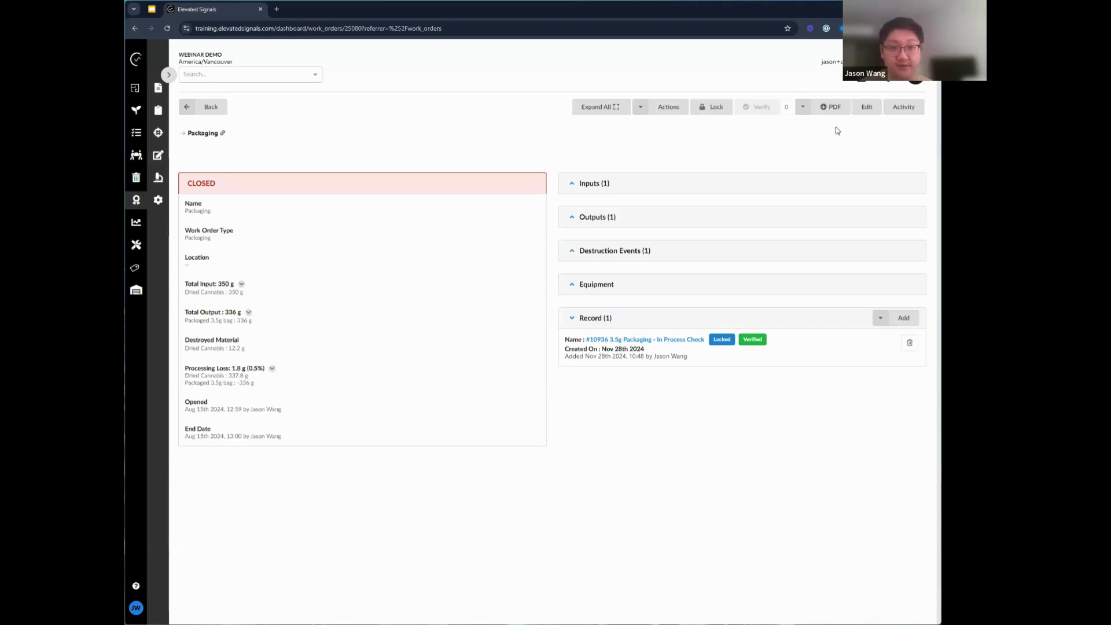
# - Set the closed Packaging work order's status to High Priority without a reason and check its status history
pyautogui.click(665, 107)
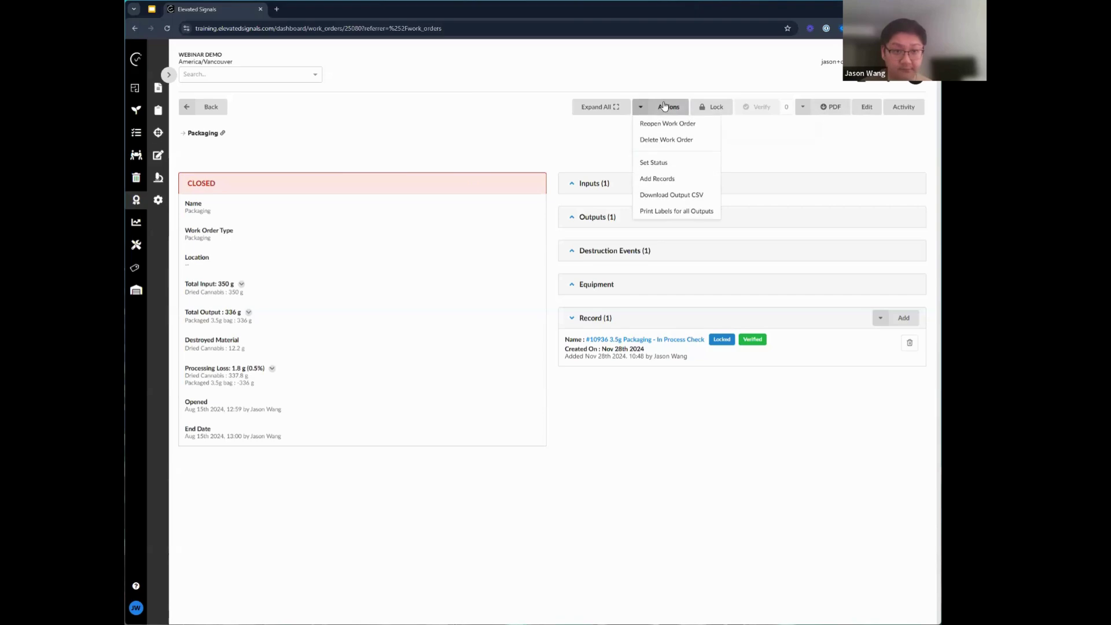
pyautogui.click(653, 162)
pyautogui.click(786, 152)
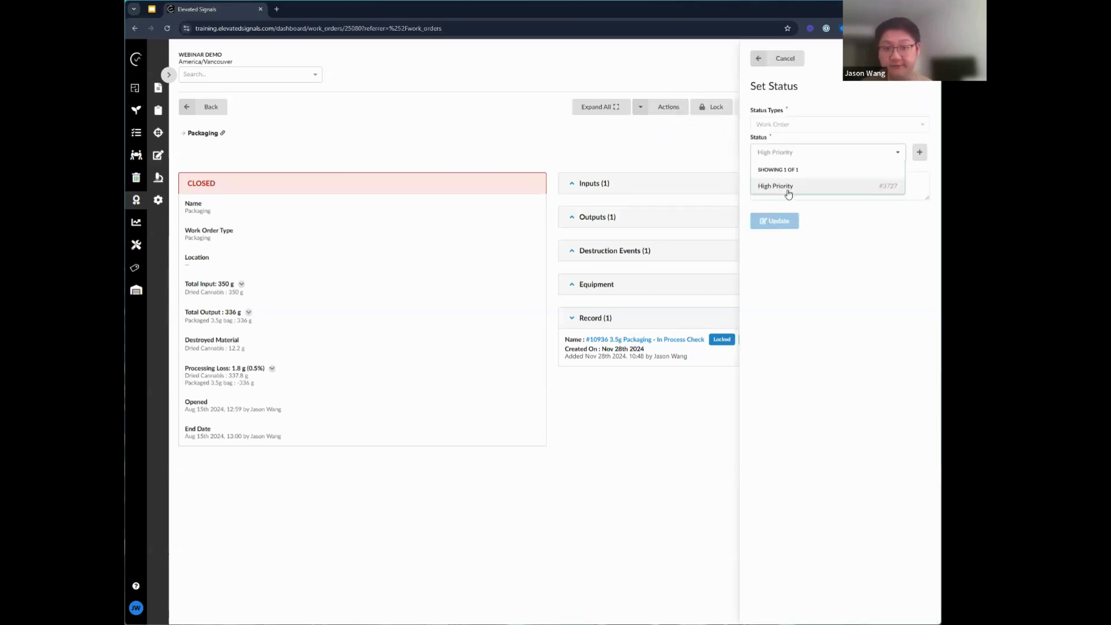
pyautogui.click(789, 187)
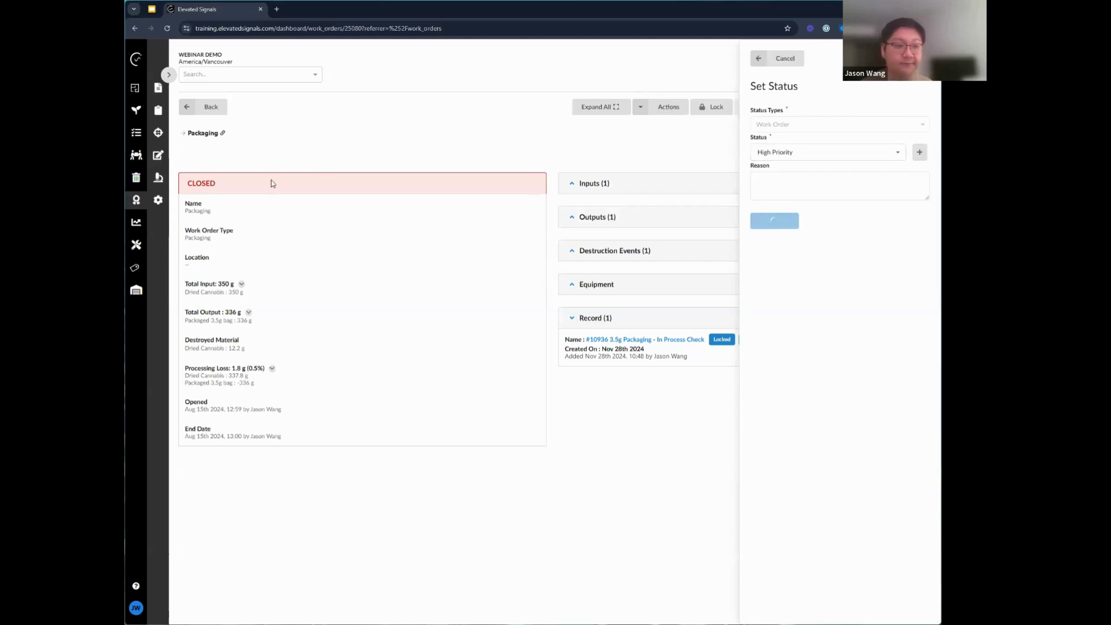
pyautogui.moveTo(204, 160)
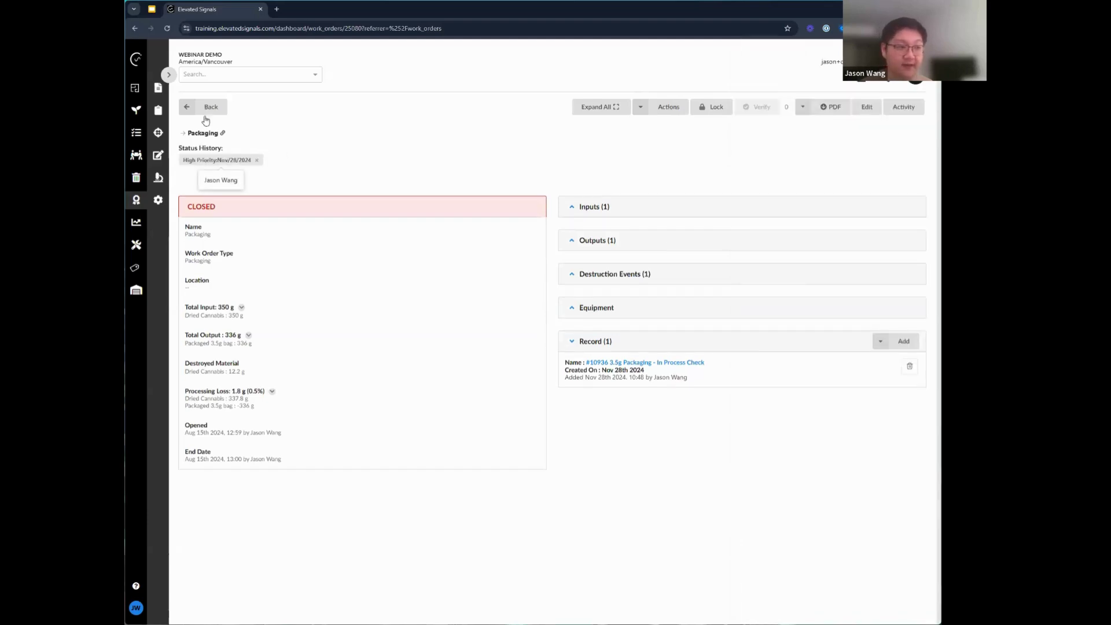
# - Reopen the closed August 15th Packaging work order and return to the work orders list
pyautogui.click(638, 106)
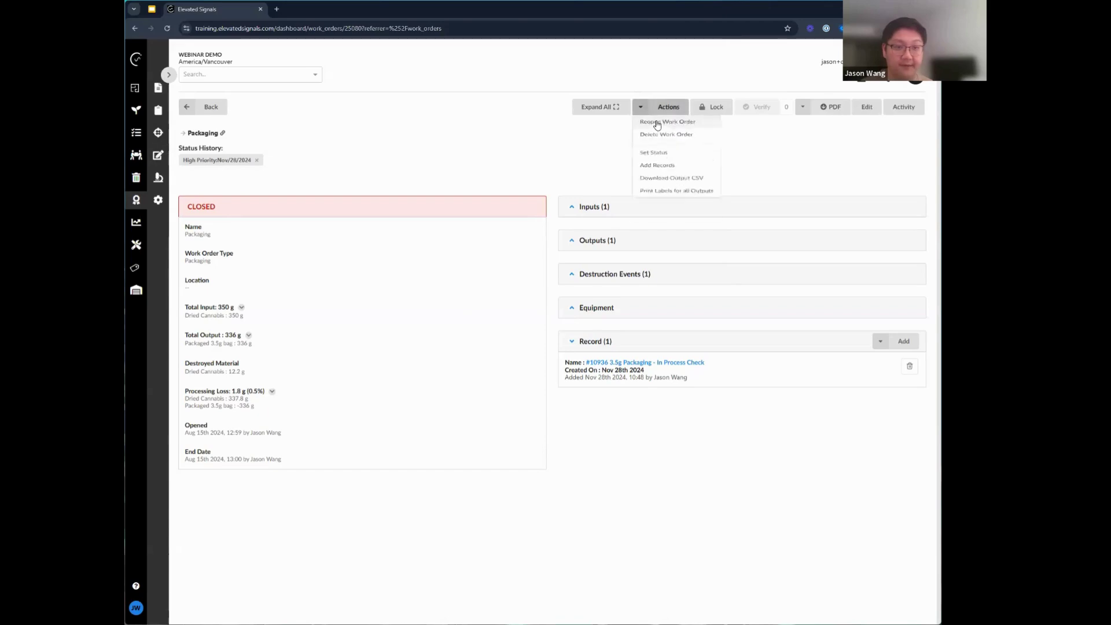
pyautogui.click(657, 124)
pyautogui.click(257, 184)
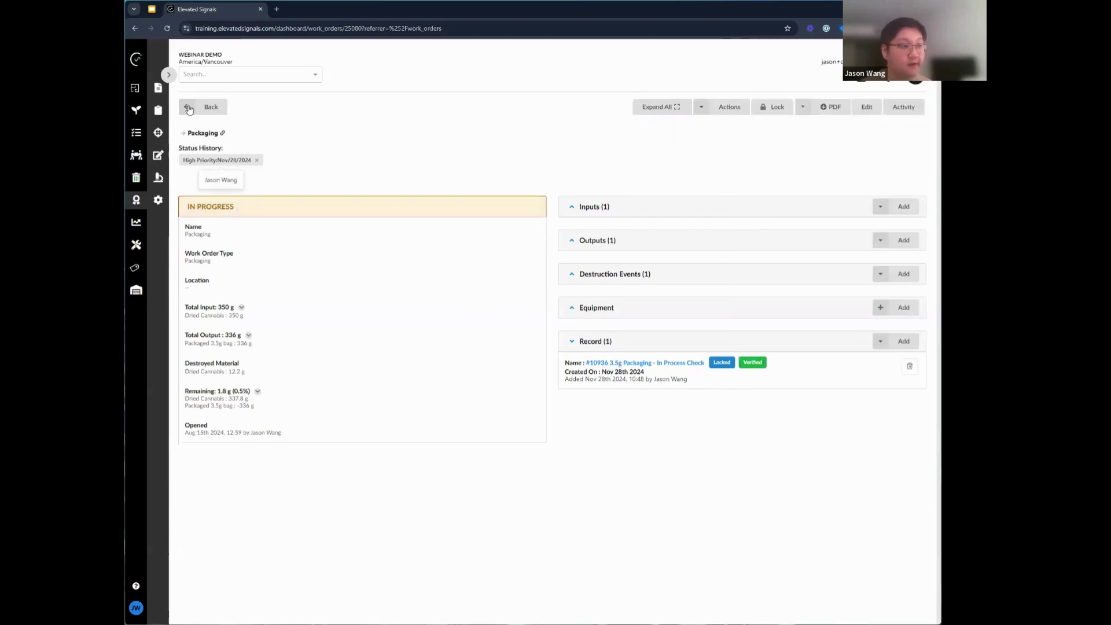
pyautogui.click(137, 154)
pyautogui.click(156, 91)
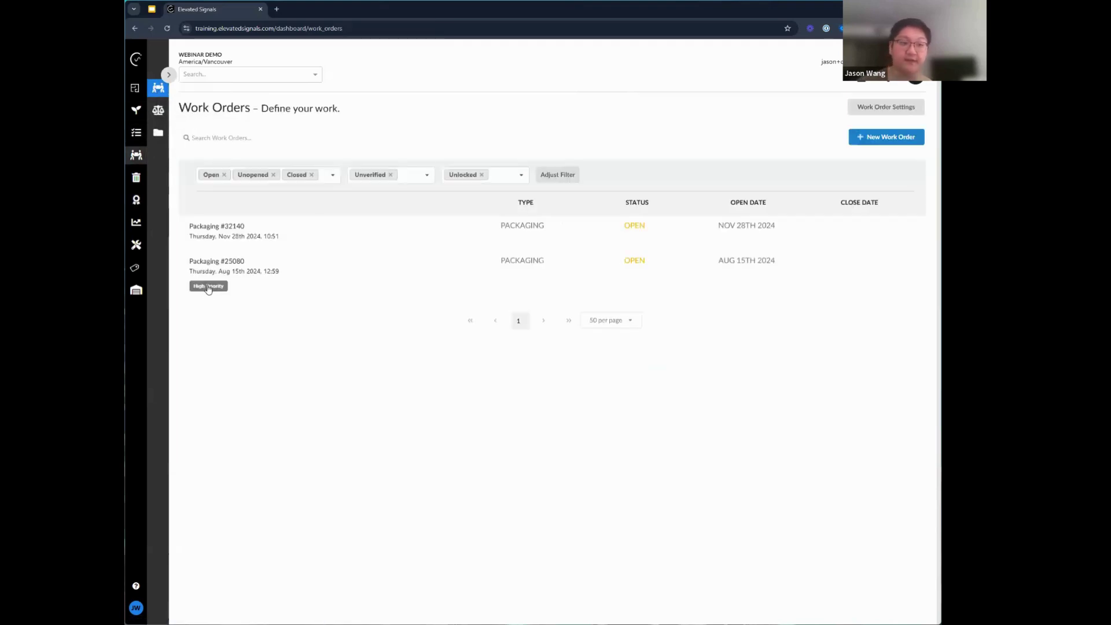
# - Filter the work orders list by the High Priority status, and clear that status filter again
pyautogui.click(556, 173)
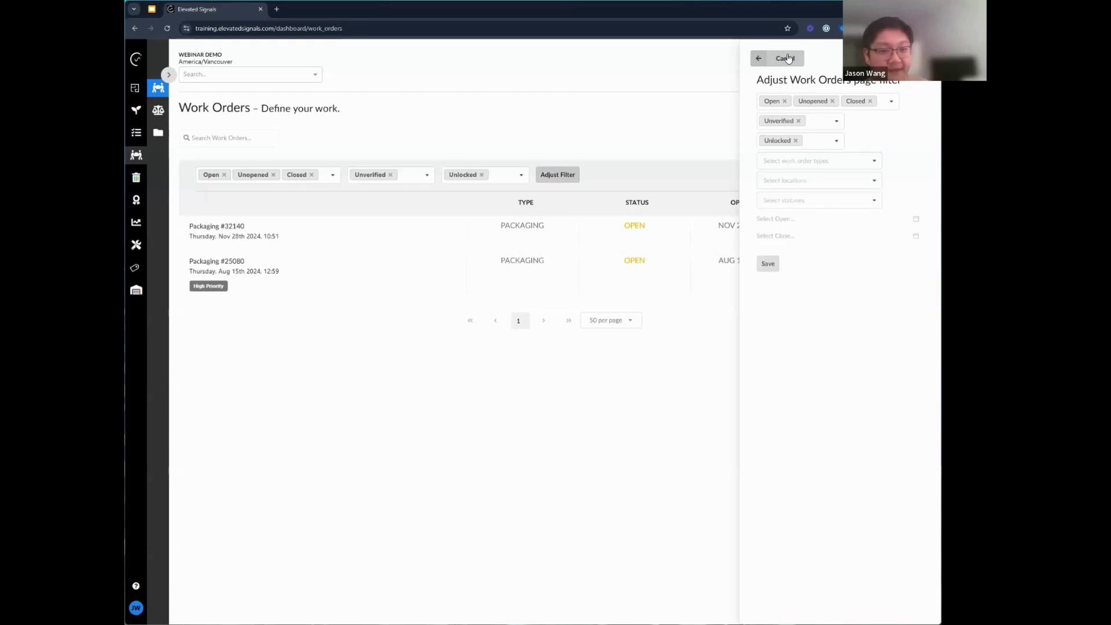
pyautogui.click(810, 200)
pyautogui.click(807, 244)
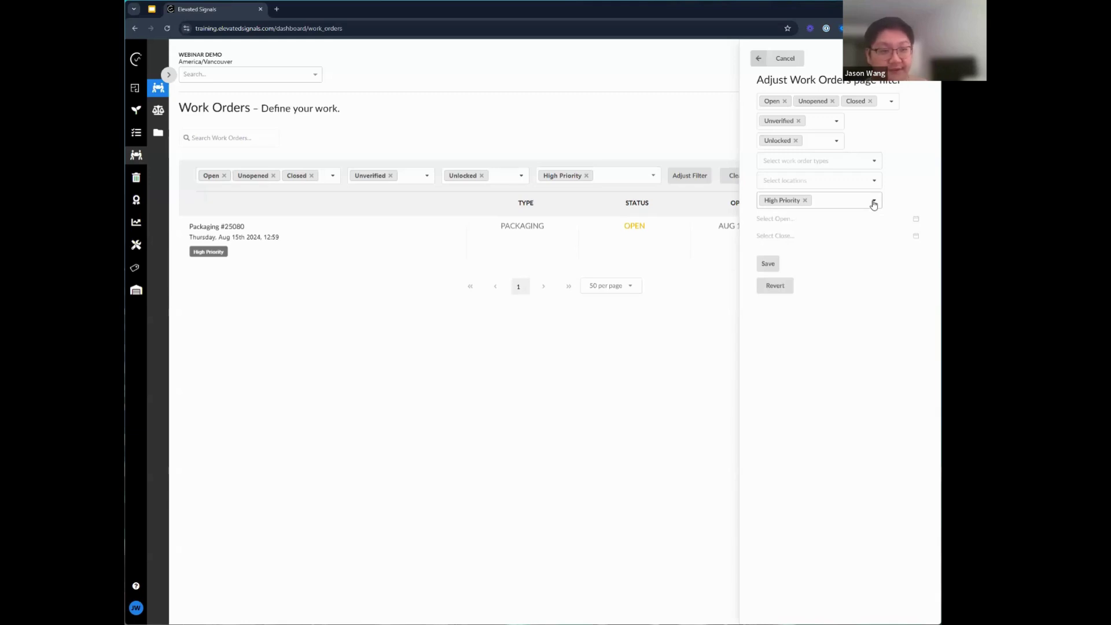
pyautogui.click(873, 202)
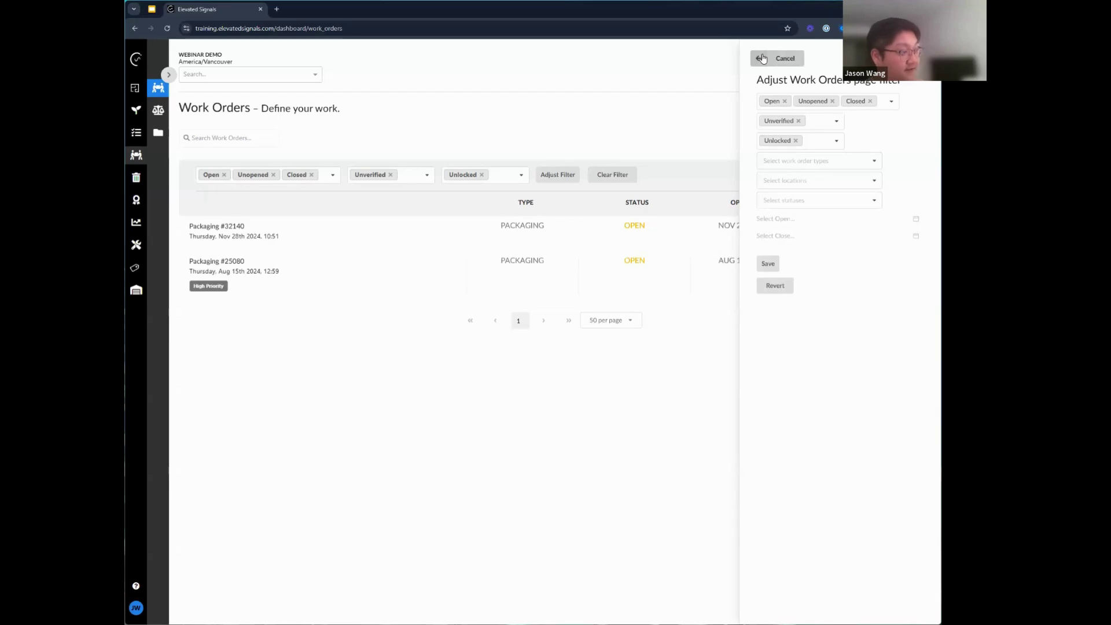
pyautogui.click(763, 58)
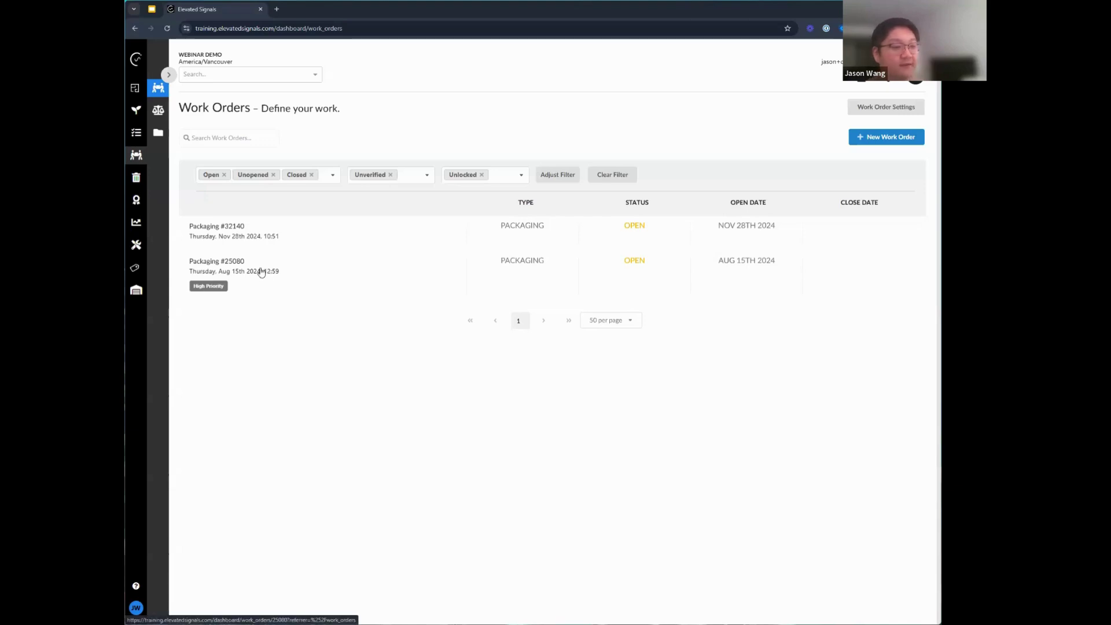
# - Open the August 15th Packaging work order and look over its status history and details
pyautogui.click(259, 277)
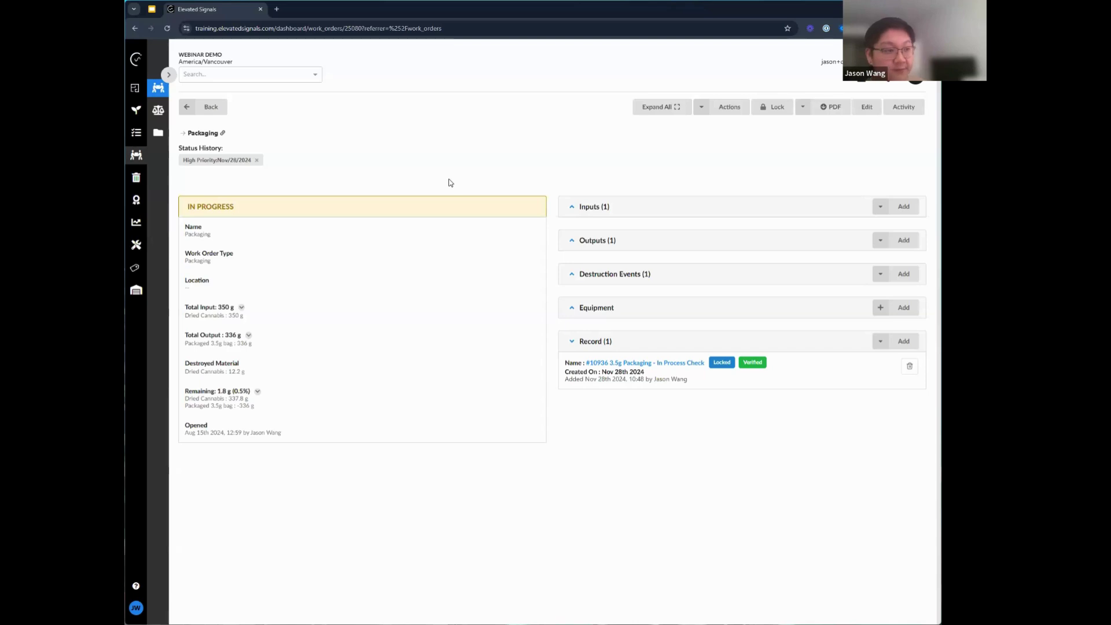
pyautogui.moveTo(262, 142); pyautogui.dragTo(196, 119)
pyautogui.click(366, 148)
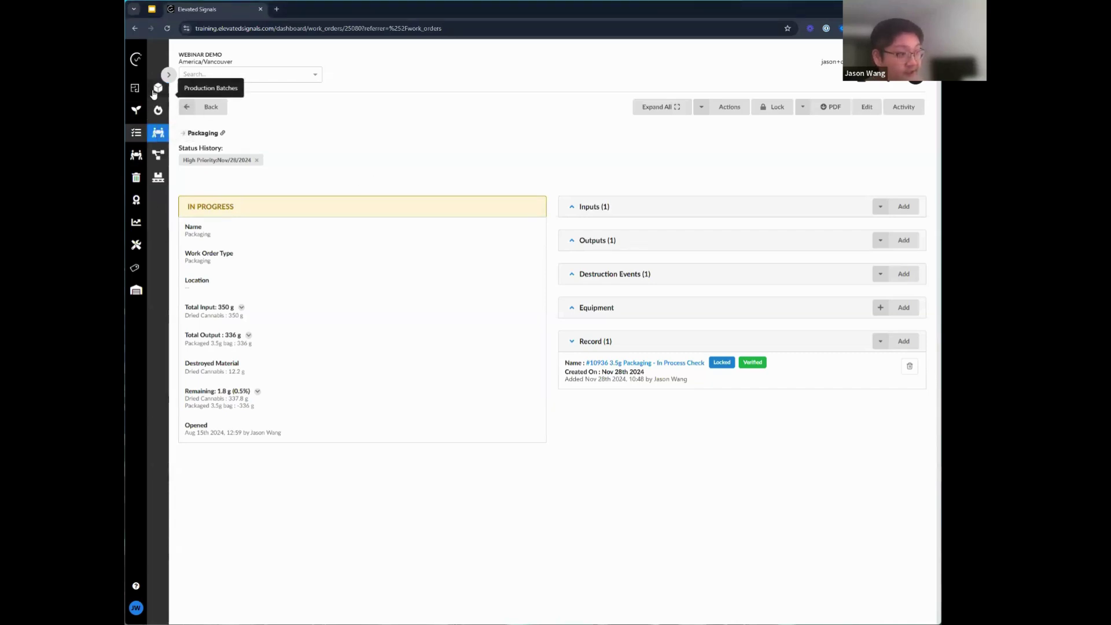
# - Open production batch EF-001 and examine the in process check record among its related records
pyautogui.click(157, 92)
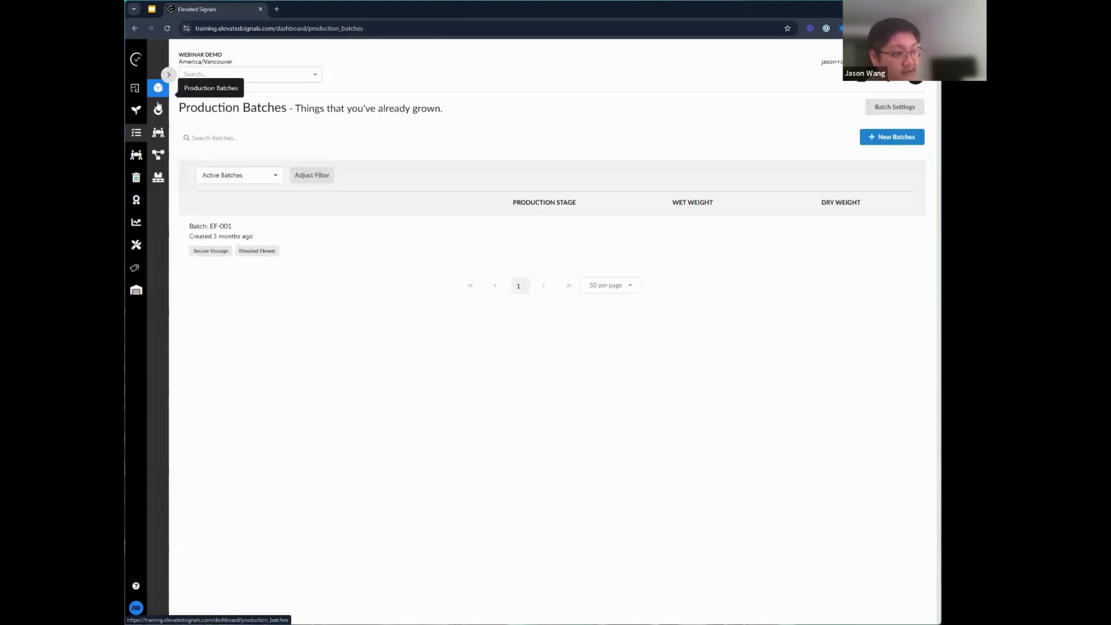
pyautogui.click(255, 233)
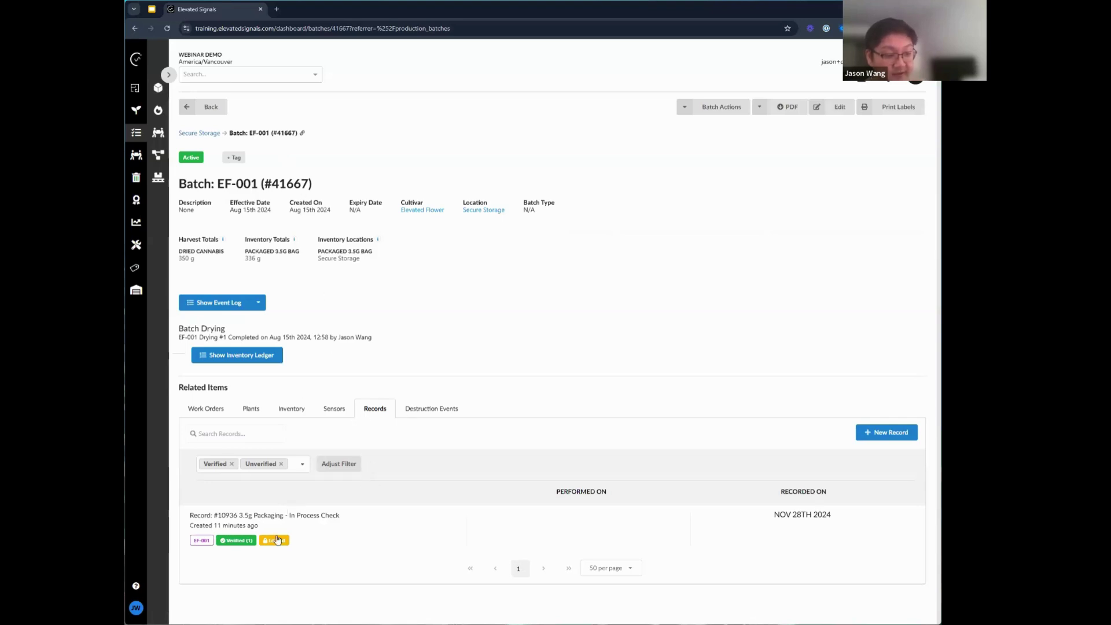
pyautogui.click(255, 516)
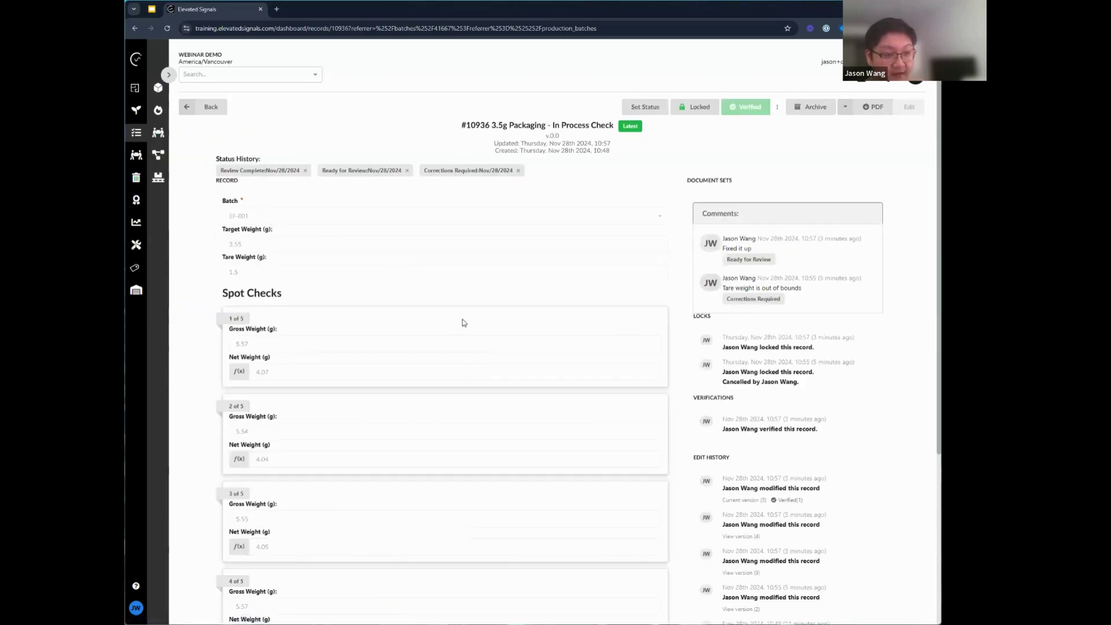
pyautogui.doubleClick(259, 214)
pyautogui.click(260, 217)
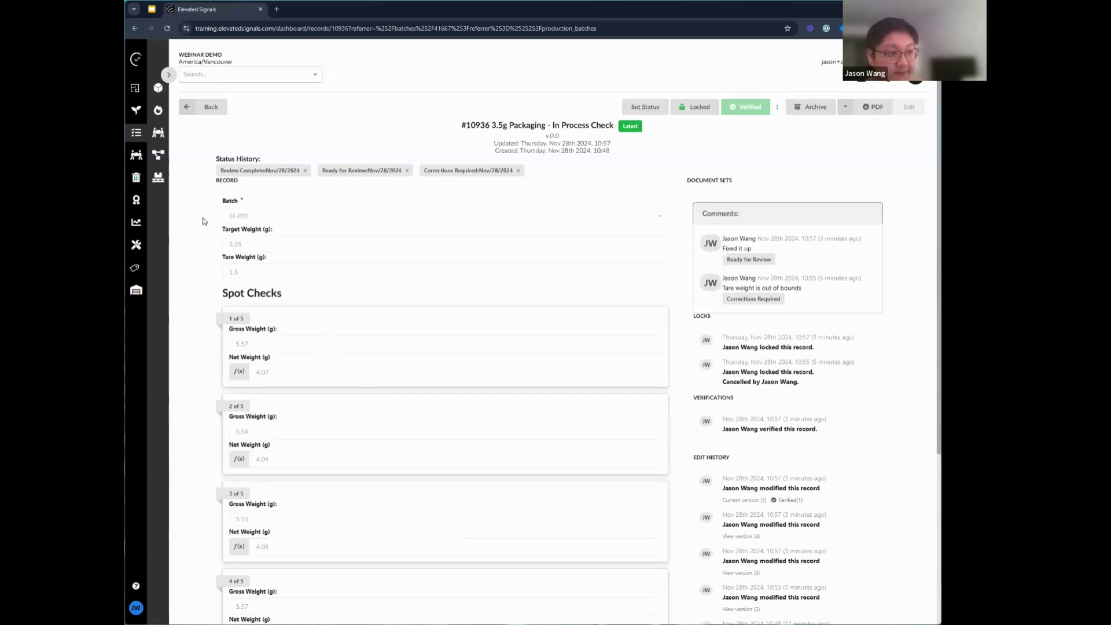
# - Return to batch EF-001 and view the filter options for its related records without changing them
pyautogui.hotkey('alt', 'Left')
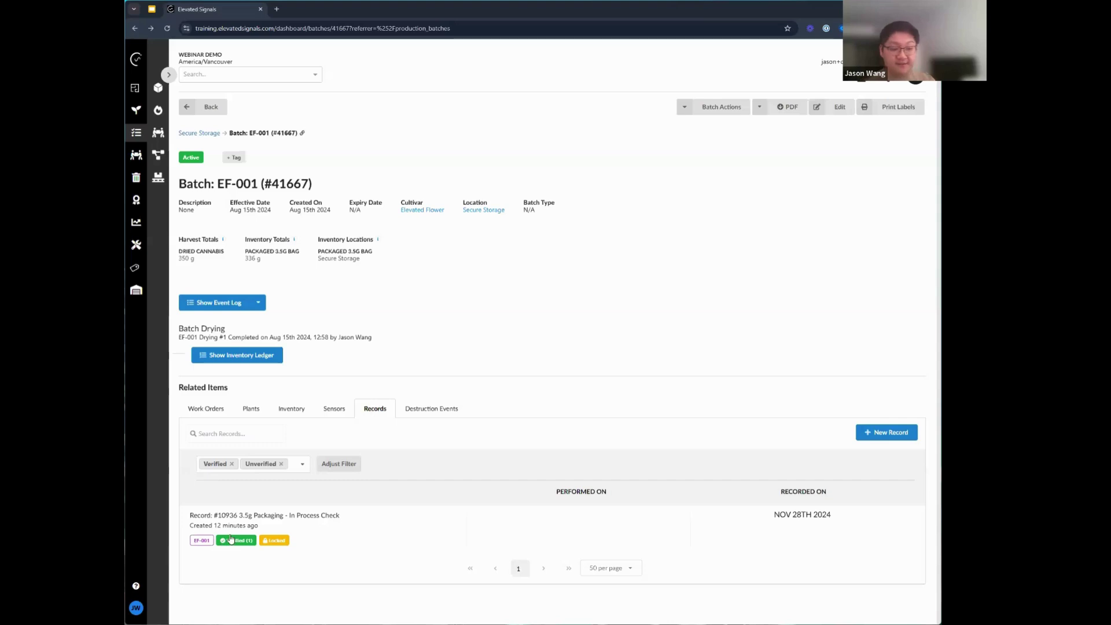
pyautogui.click(340, 464)
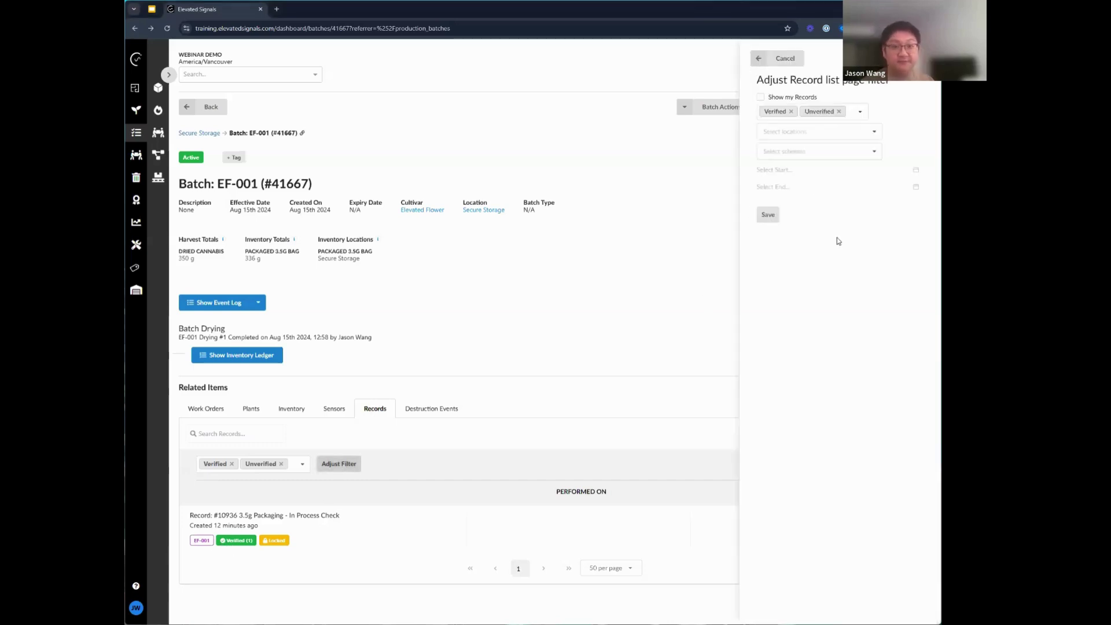
pyautogui.click(787, 58)
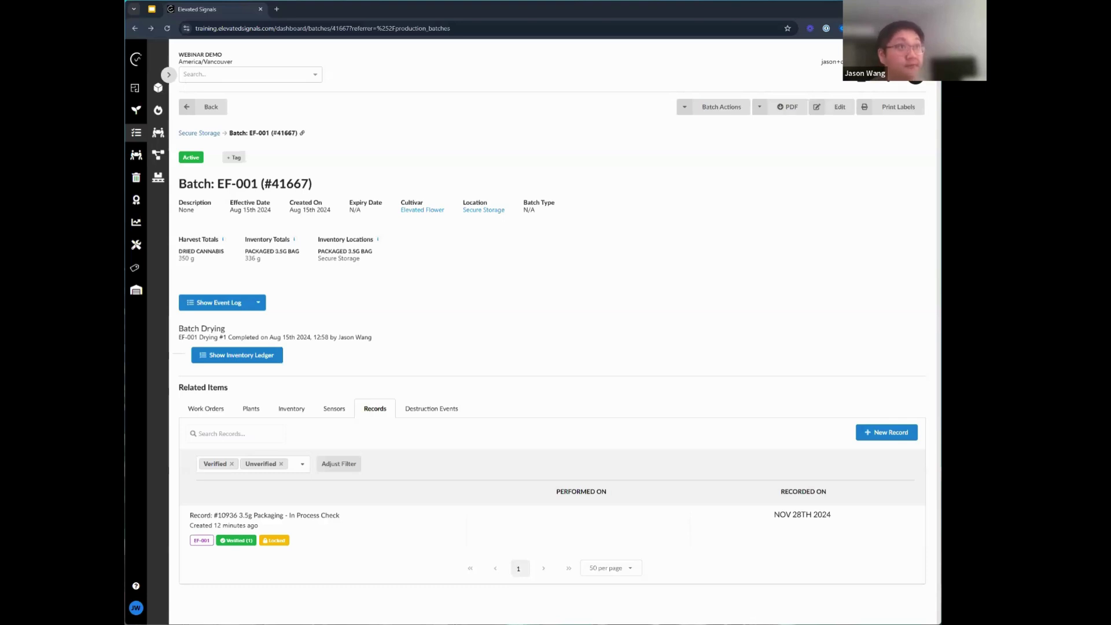
# - Switch to the Google Slides presentation and page through the historical and operational work order dashboard slides
pyautogui.click(150, 9)
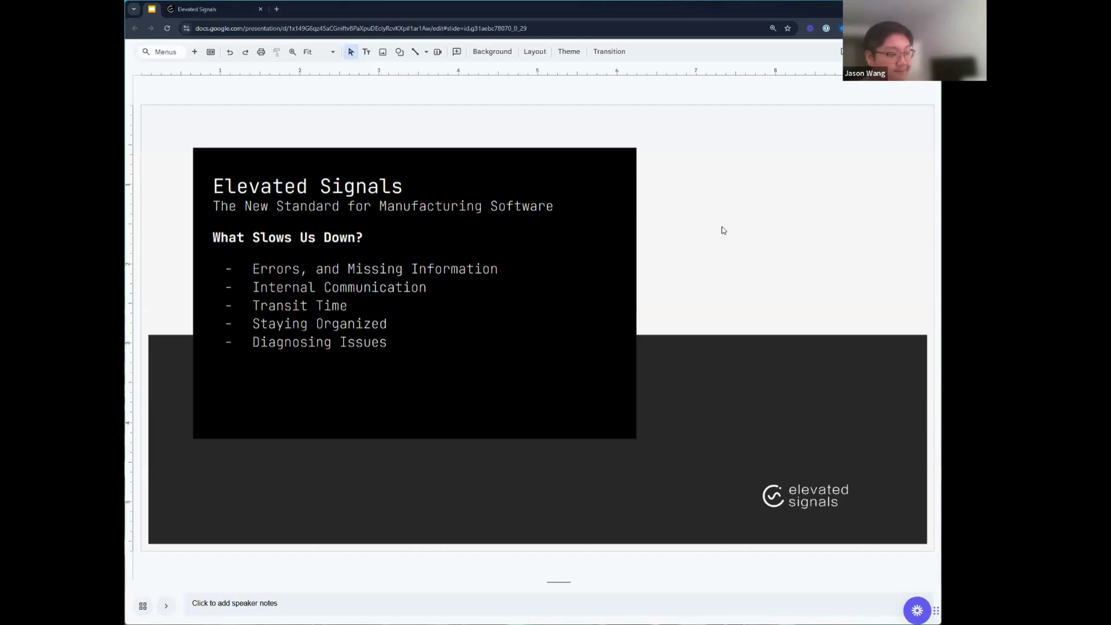
pyautogui.press('Right')
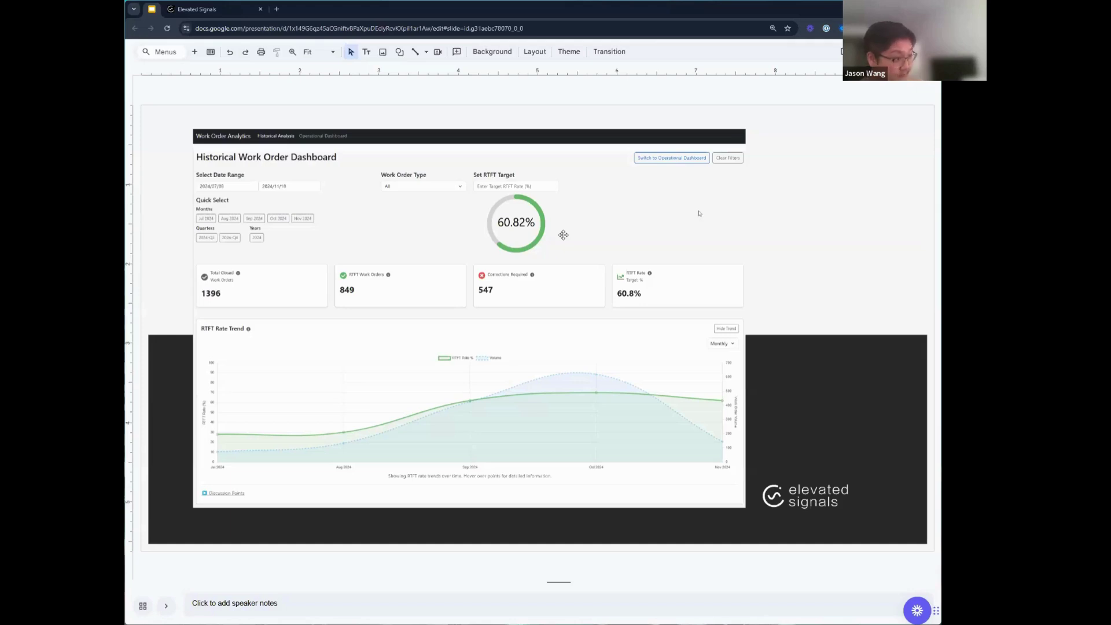
pyautogui.press('Down')
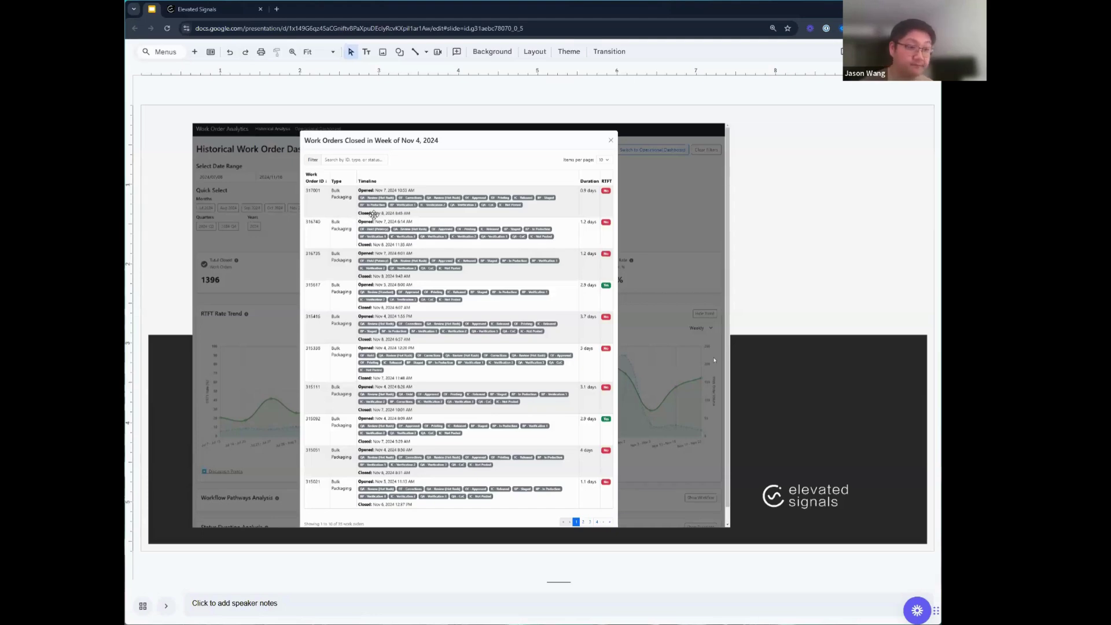
pyautogui.press('Down')
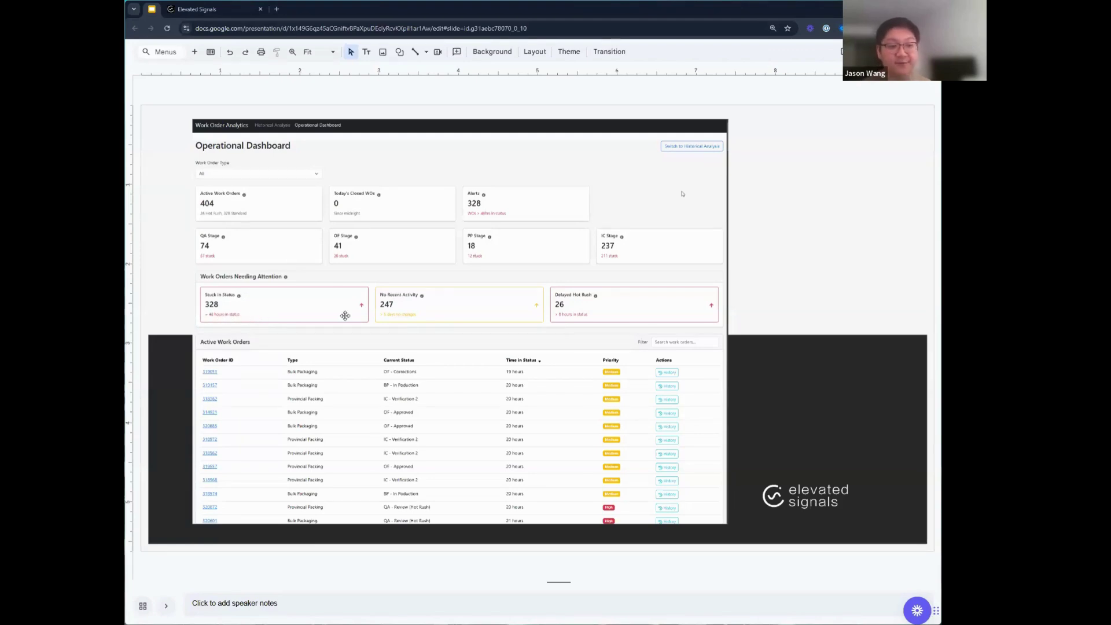
# - Switch back to Elevated Signals and open the reports page at its Quality section
pyautogui.scroll(-1, 316, 315)
pyautogui.scroll(1, 313, 316)
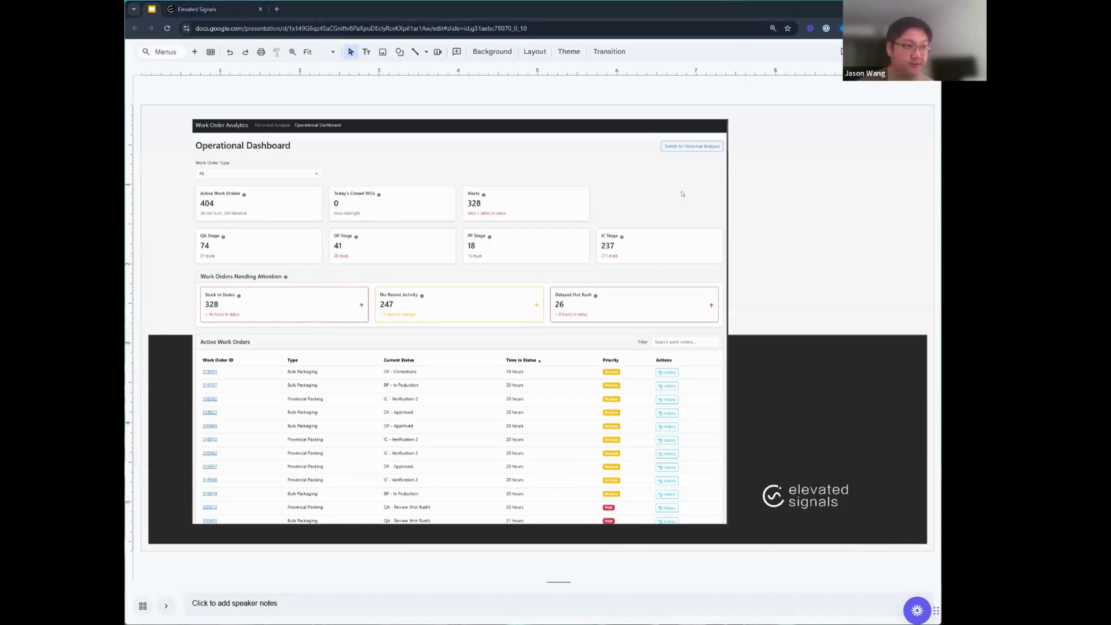
pyautogui.hotkey('alt', 'Tab')
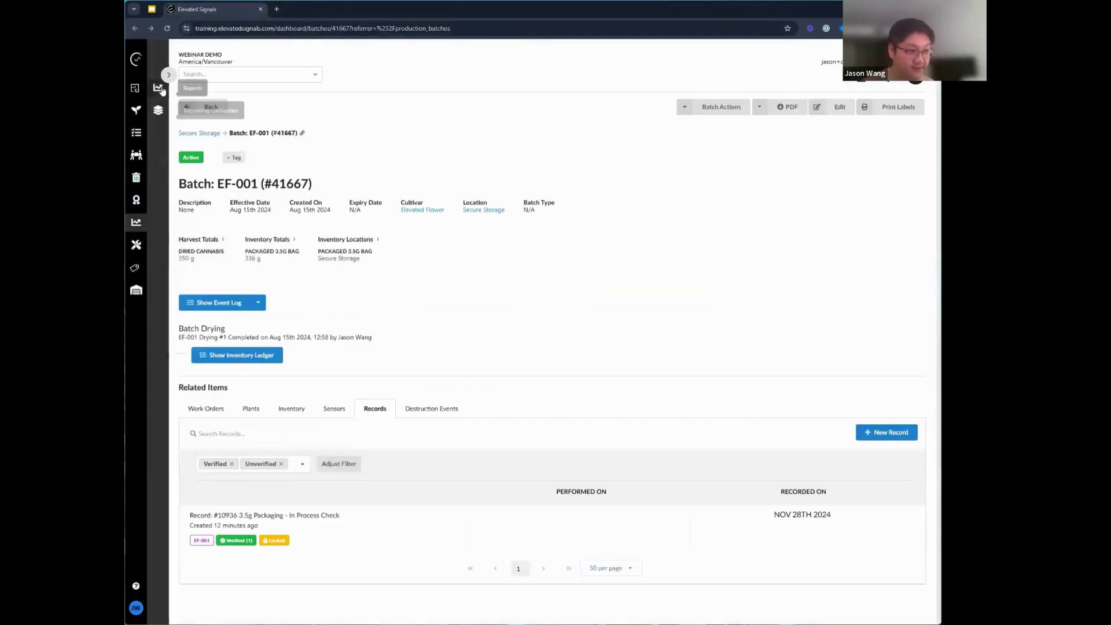
pyautogui.click(158, 87)
pyautogui.scroll(-10, 506, 393)
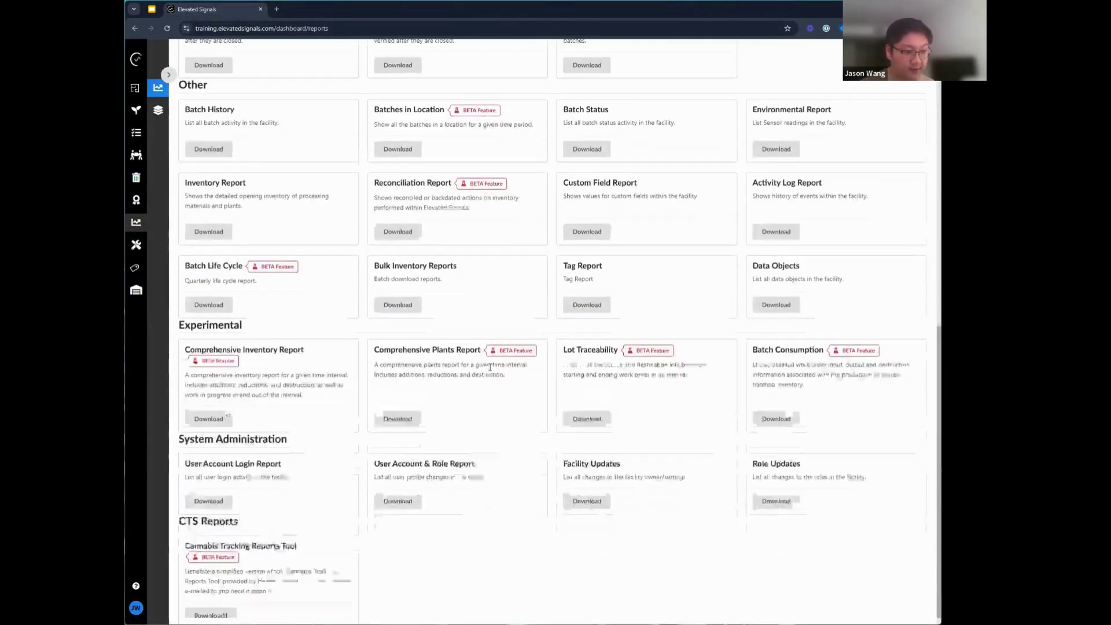
pyautogui.scroll(5, 489, 362)
pyautogui.moveTo(186, 214); pyautogui.dragTo(481, 249)
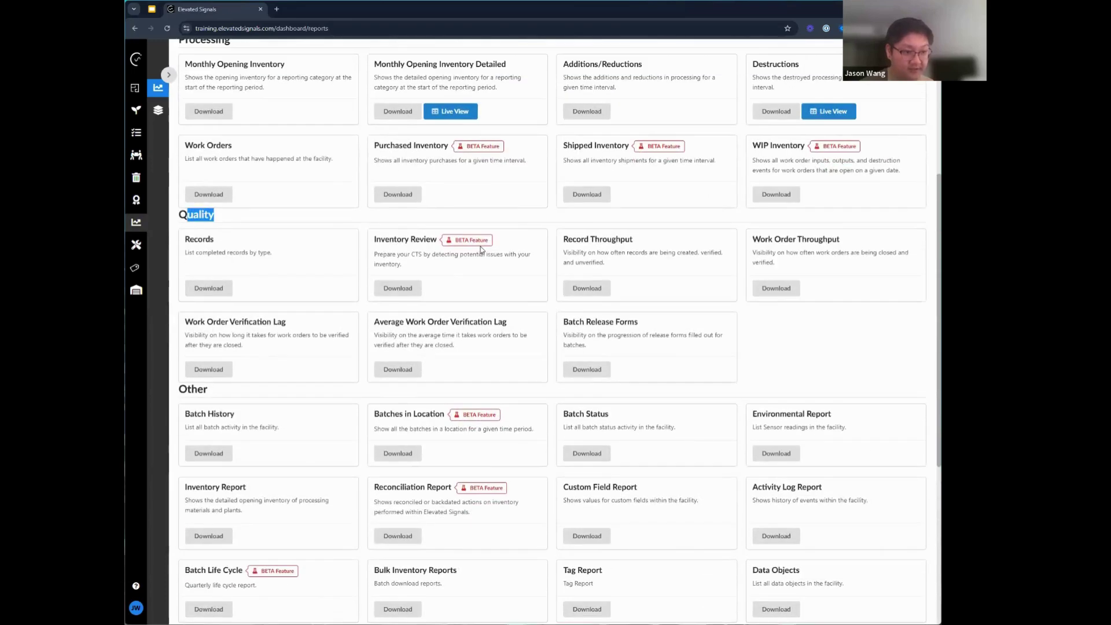
# - Examine the Average Work Order Verification Lag, Record Throughput and Work Order Throughput reports in the Quality section
pyautogui.moveTo(379, 321); pyautogui.dragTo(505, 333)
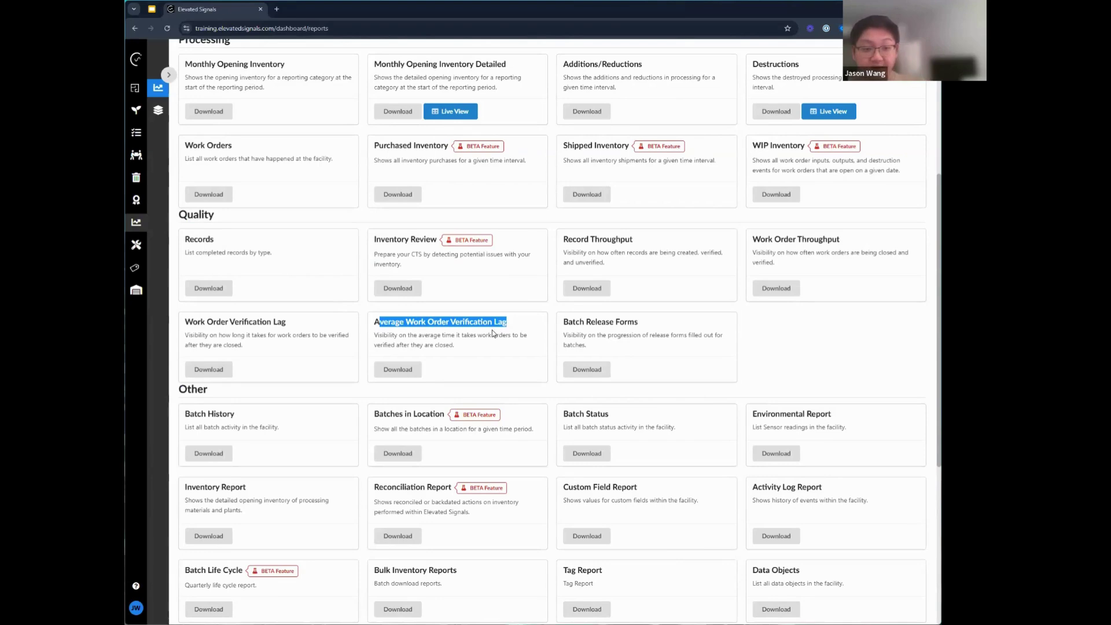
pyautogui.click(624, 250)
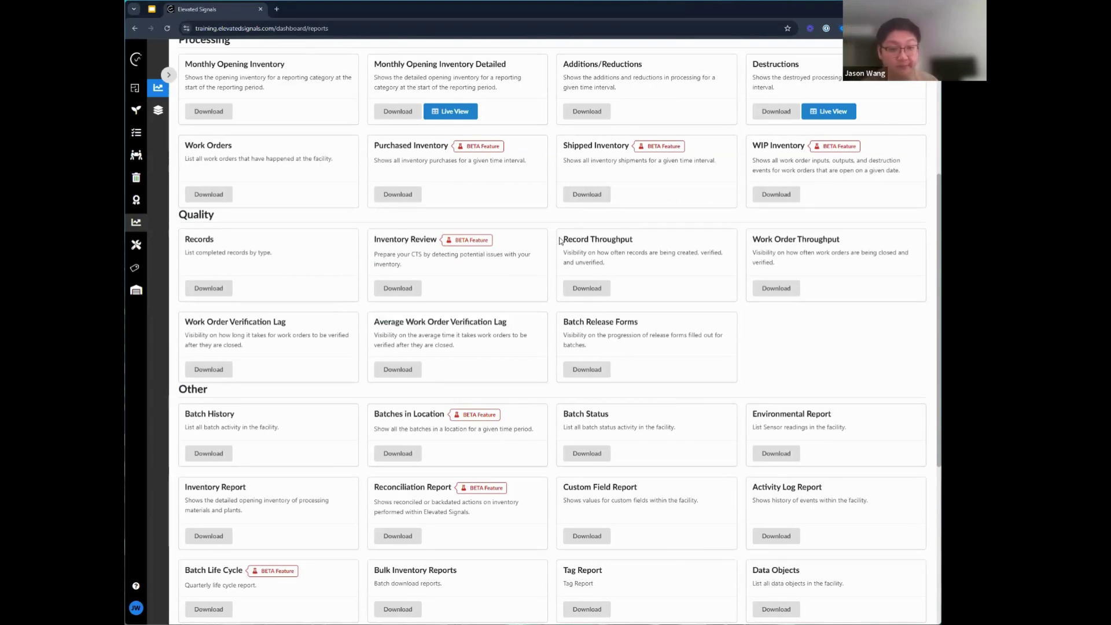
pyautogui.moveTo(560, 241); pyautogui.dragTo(870, 239)
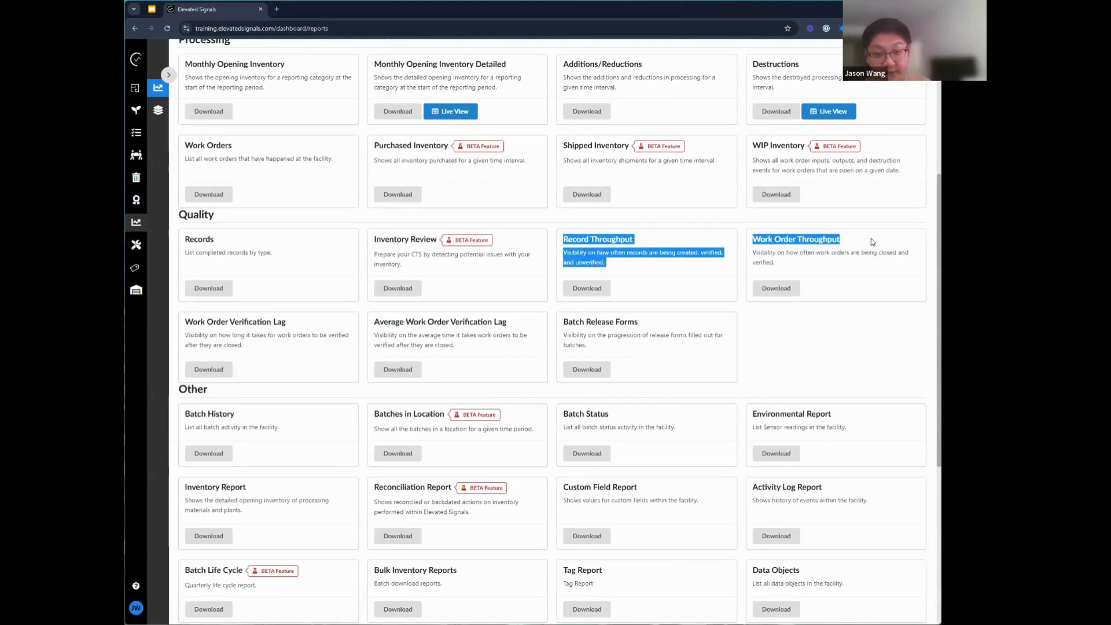
pyautogui.click(644, 262)
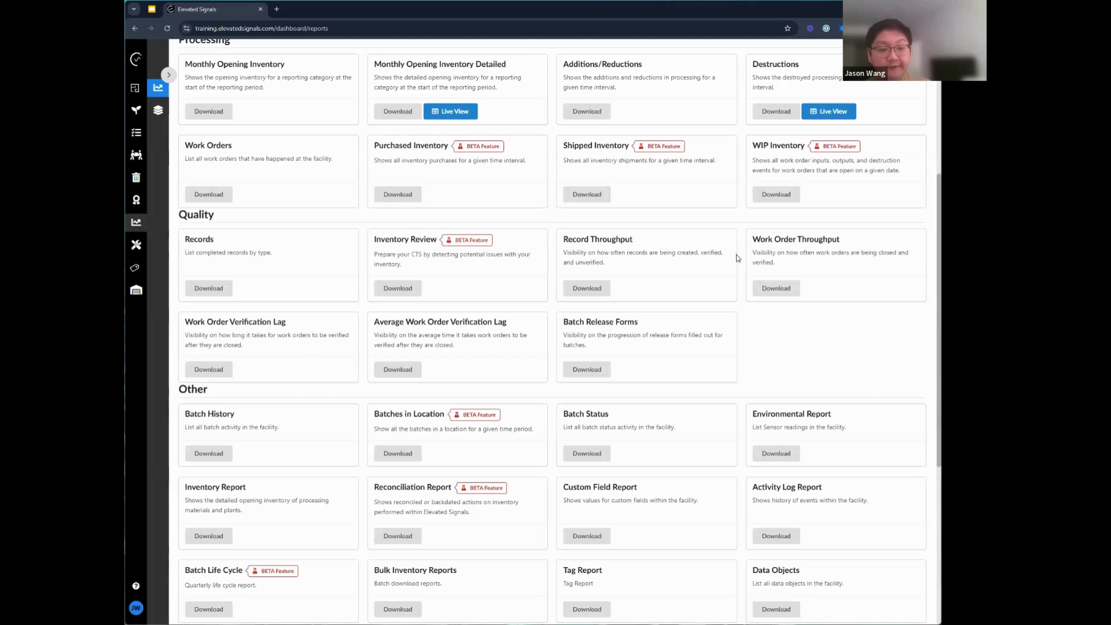
pyautogui.moveTo(622, 246); pyautogui.dragTo(741, 258)
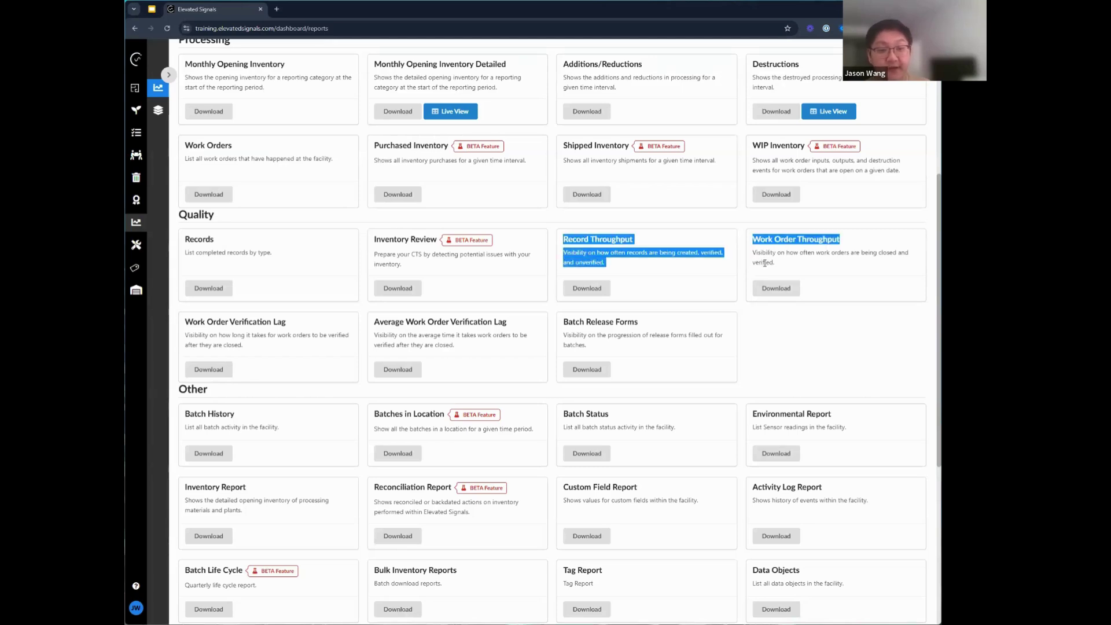
pyautogui.click(671, 262)
pyautogui.moveTo(605, 263); pyautogui.dragTo(564, 237)
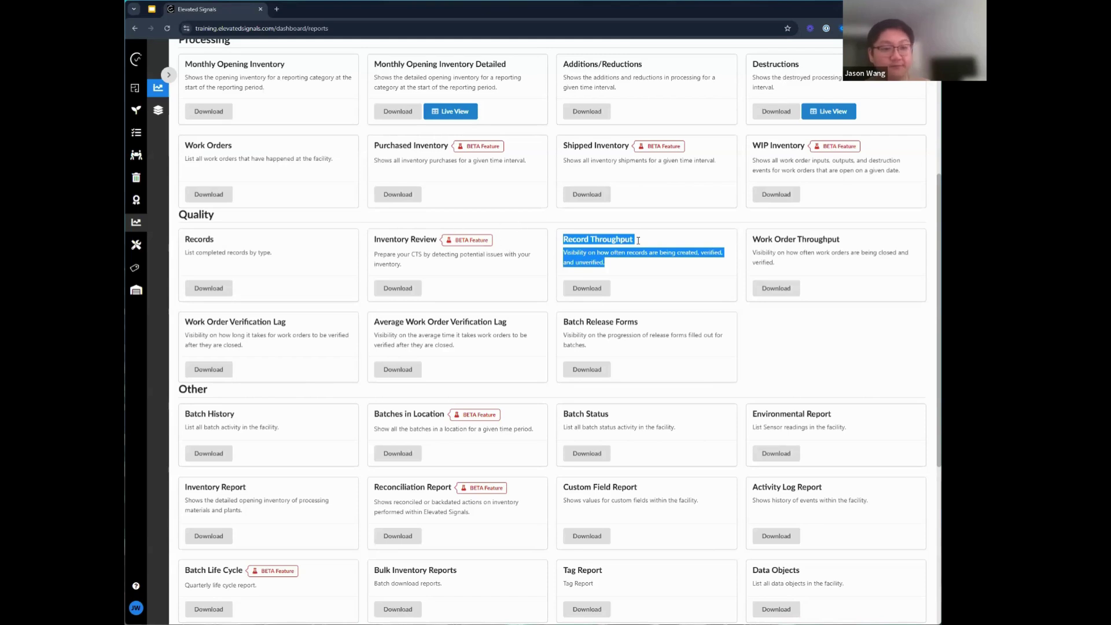
# - Switch to Google Slides to view the Historical Work Order Dashboard slide, and return to the Elevated Signals reports
pyautogui.click(151, 10)
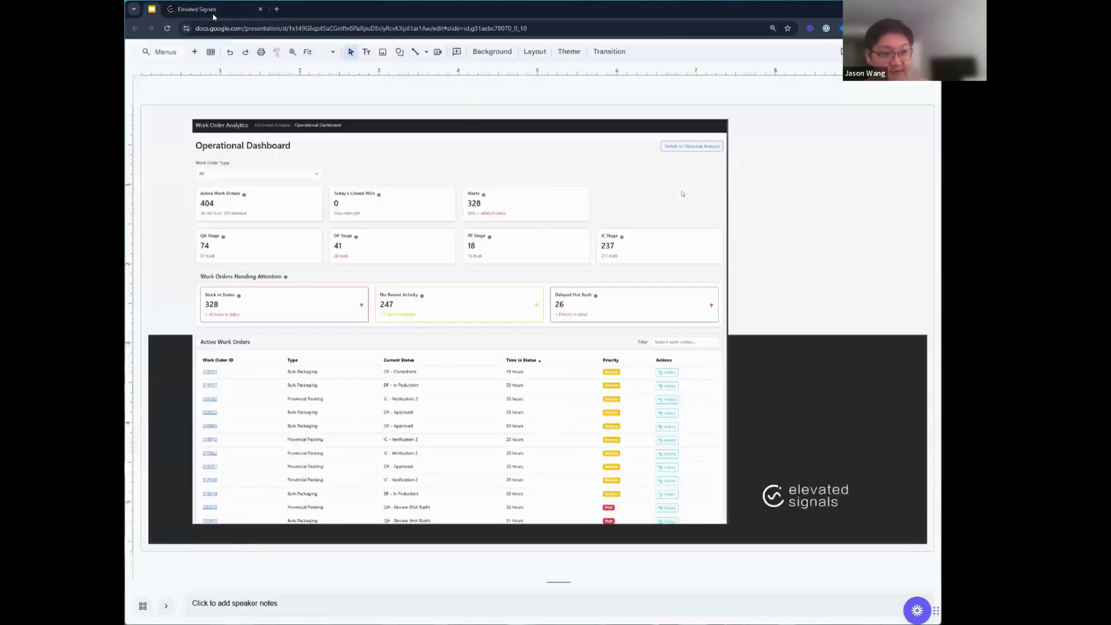
pyautogui.click(230, 51)
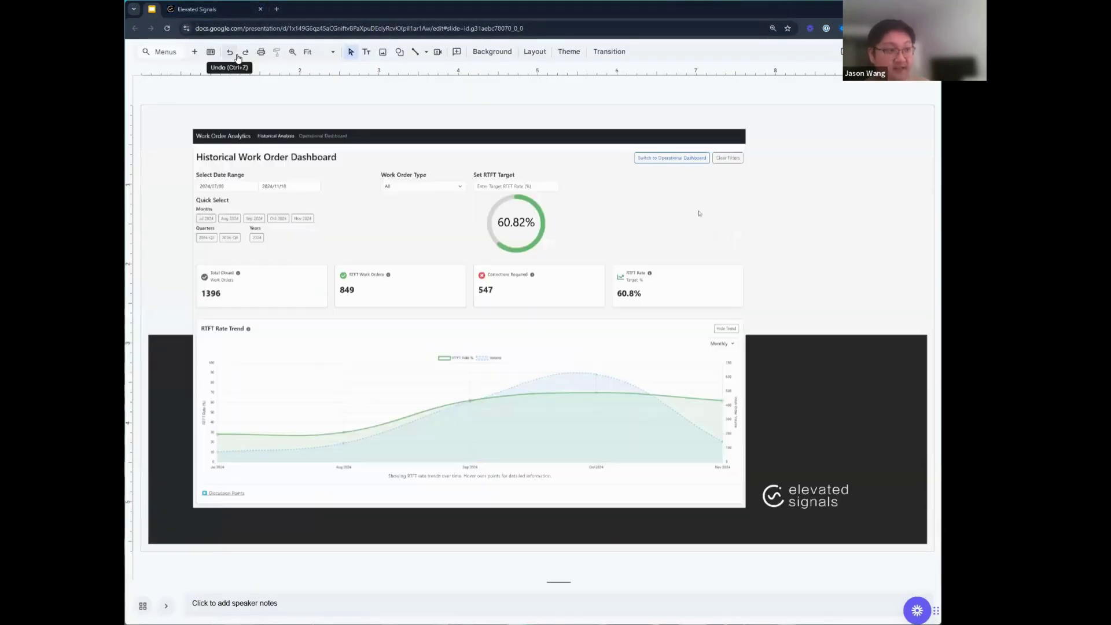
pyautogui.click(200, 13)
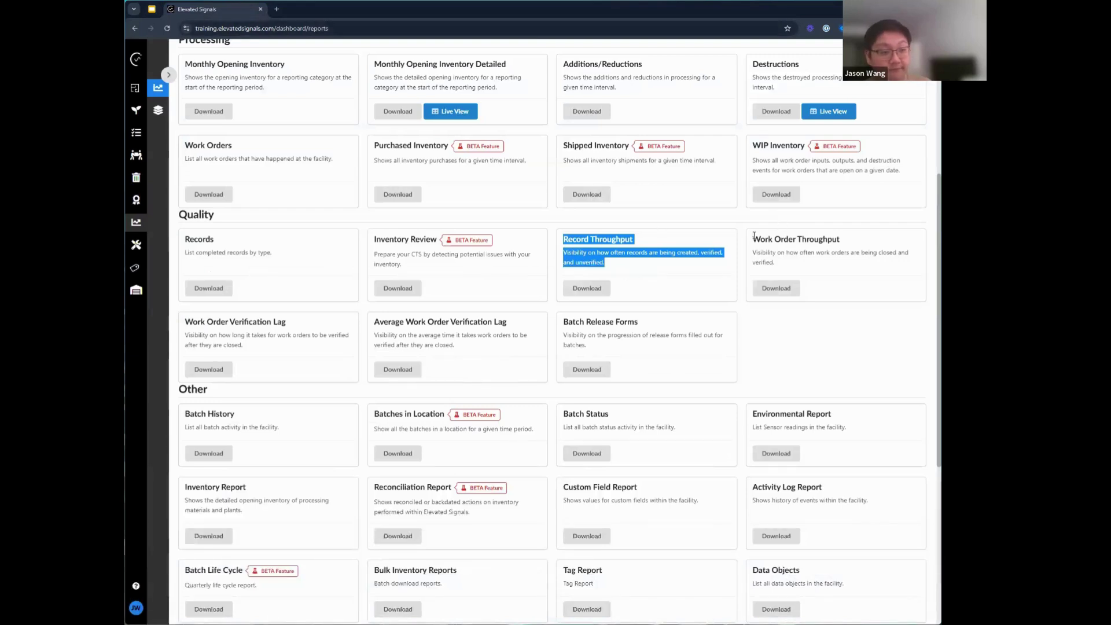
# - Review the descriptions of the work order verification lag and throughput reports under Quality
pyautogui.moveTo(185, 321); pyautogui.dragTo(502, 352)
pyautogui.click(475, 351)
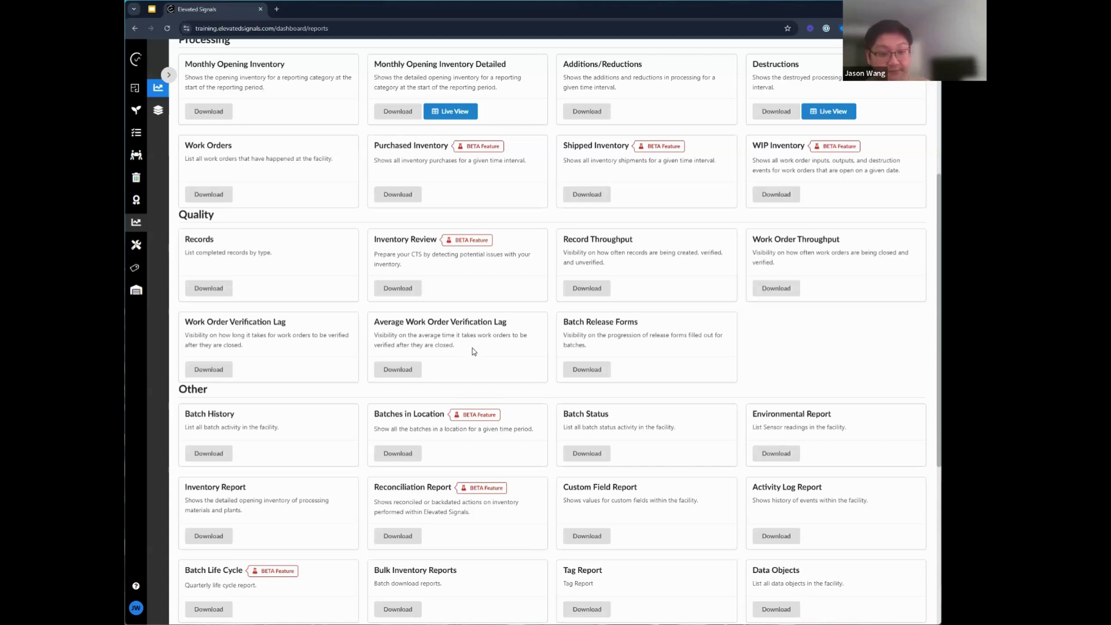
pyautogui.moveTo(563, 238); pyautogui.dragTo(529, 346)
pyautogui.click(526, 343)
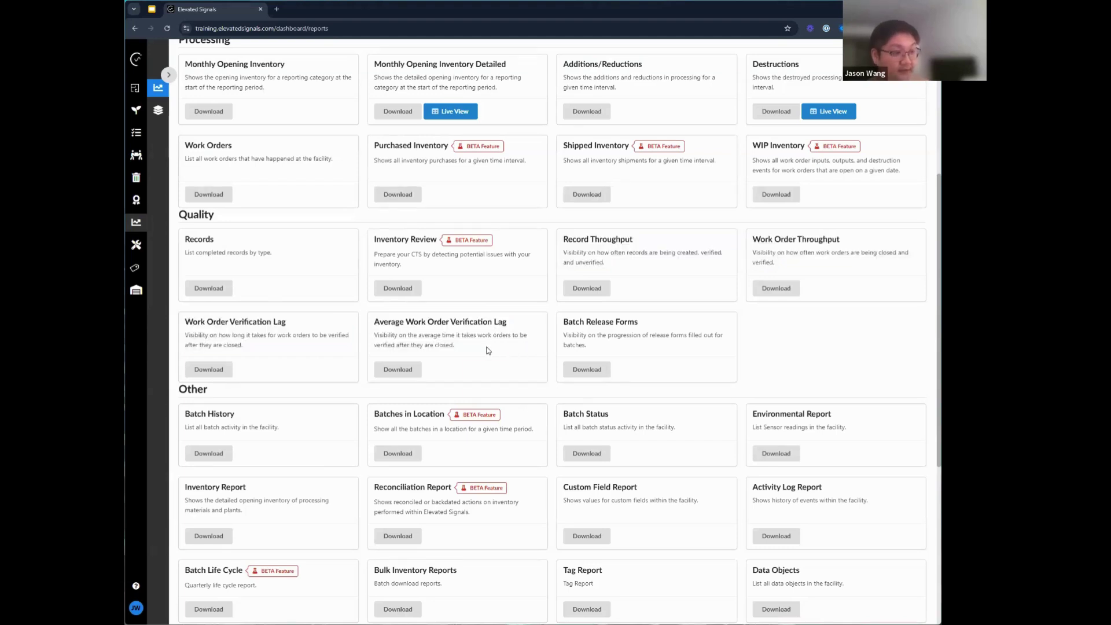
pyautogui.scroll(5, 487, 350)
# - Show the closing Thank You slide in Google Slides, and return to the reports page in Elevated Signals
pyautogui.click(152, 9)
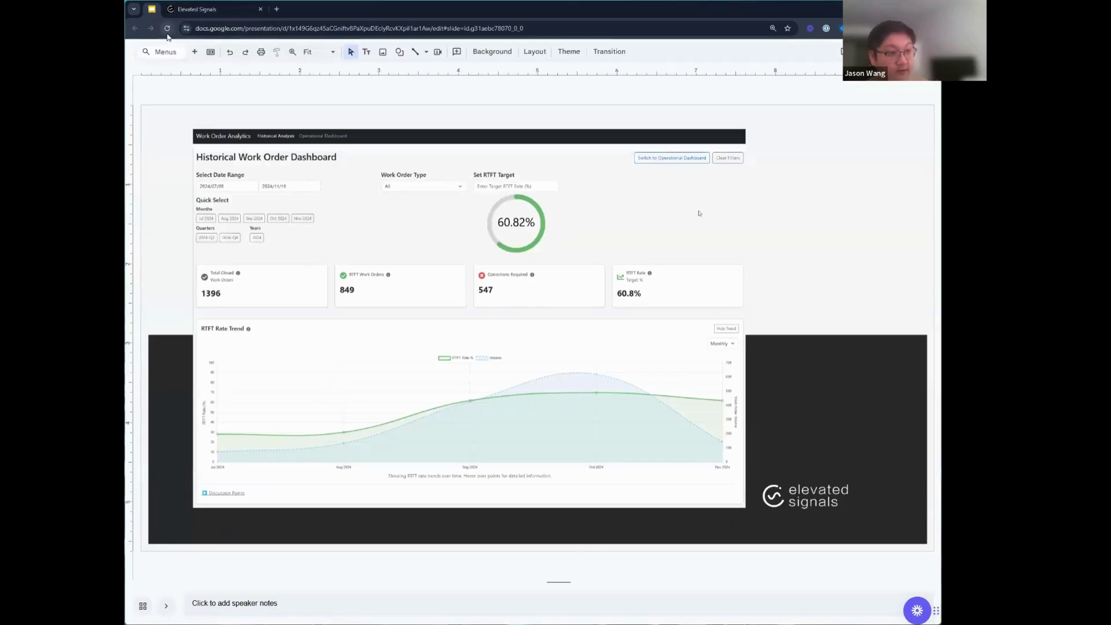
pyautogui.press('Down')
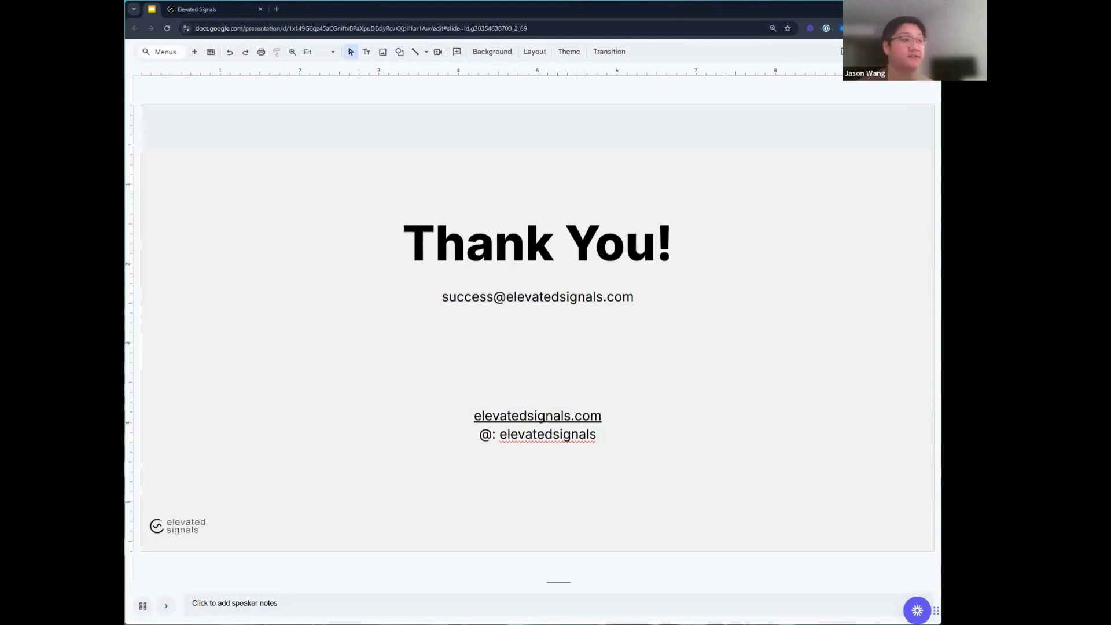
pyautogui.click(199, 12)
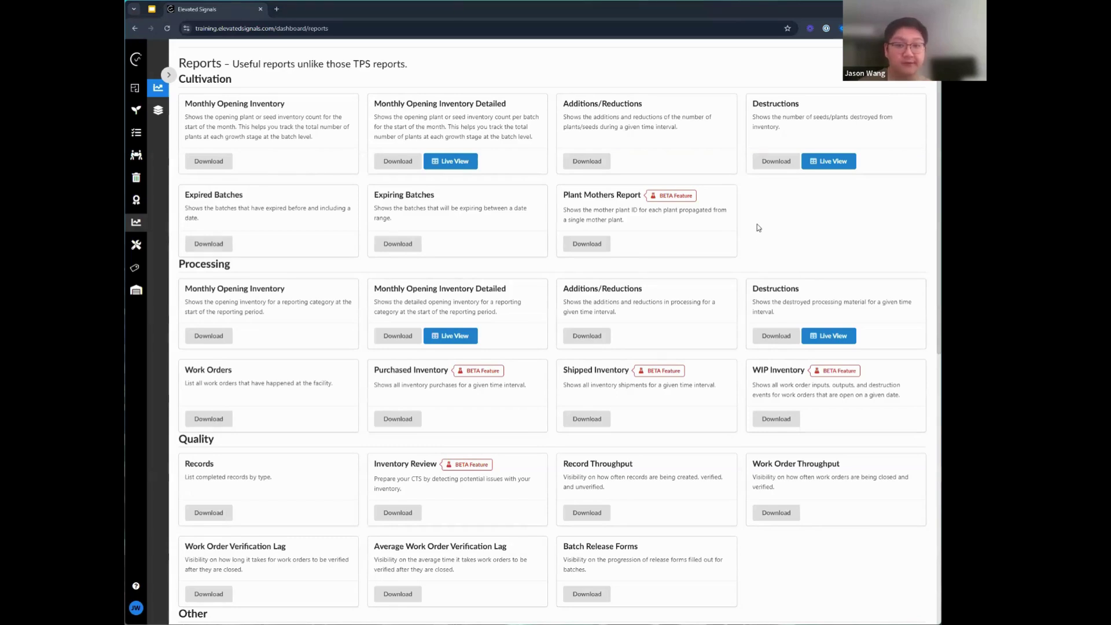
pyautogui.scroll(1, 755, 226)
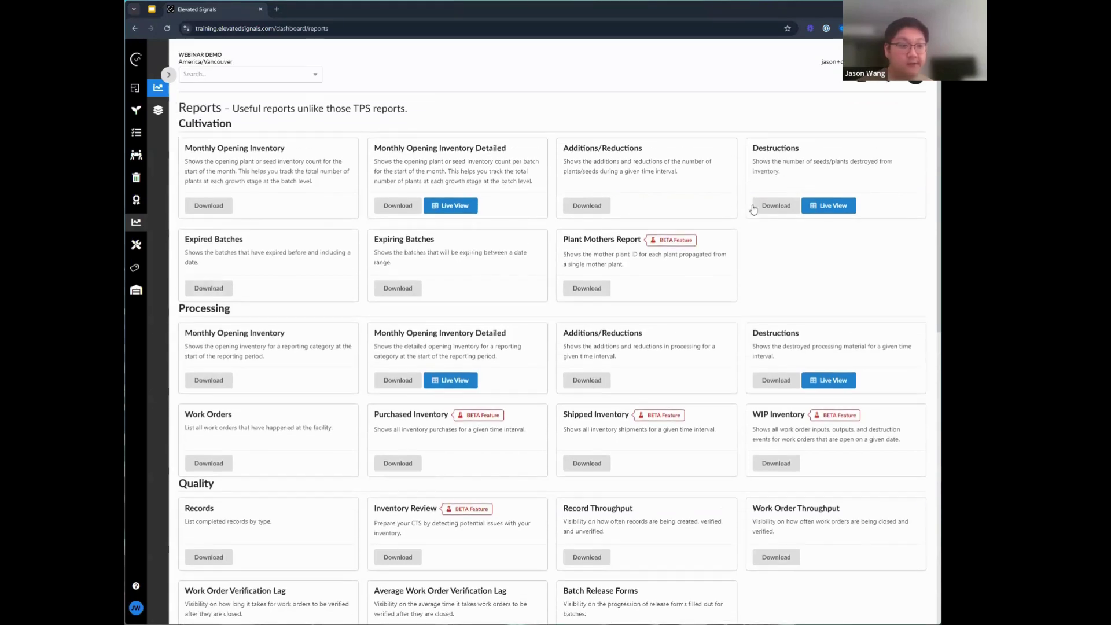
# - Open the in-progress Packaging work order and expand its outputs
pyautogui.click(140, 158)
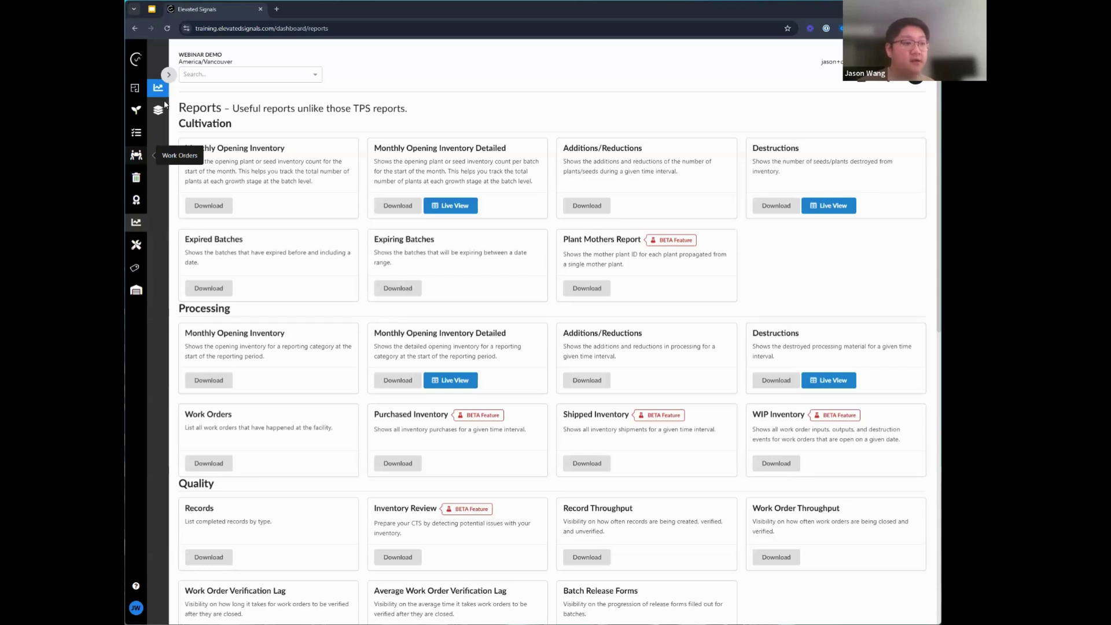
pyautogui.click(299, 228)
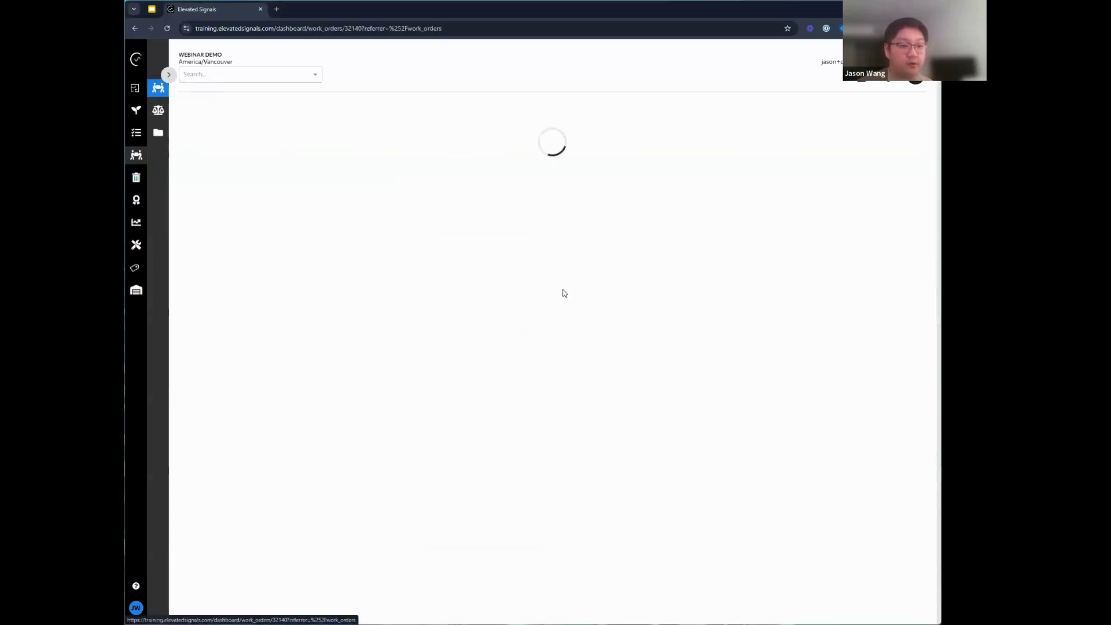
pyautogui.click(569, 219)
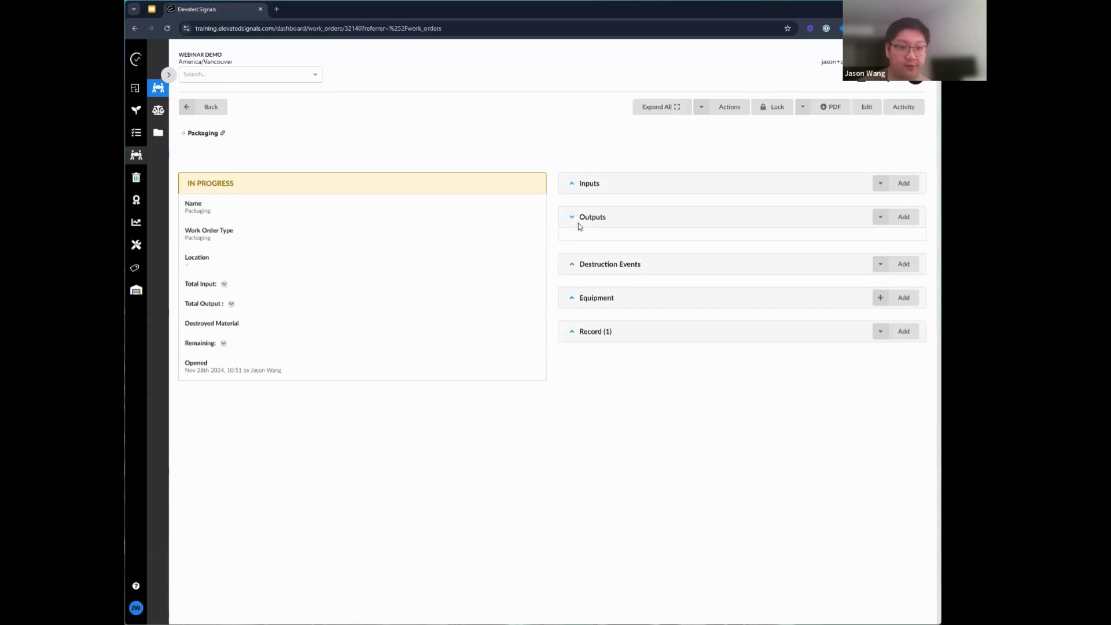
# - Fill in an output item of 21 g Fresh Cannabis for destination batch PRP 2, and discard it without adding
pyautogui.click(901, 217)
pyautogui.click(782, 139)
pyautogui.click(782, 173)
pyautogui.click(779, 195)
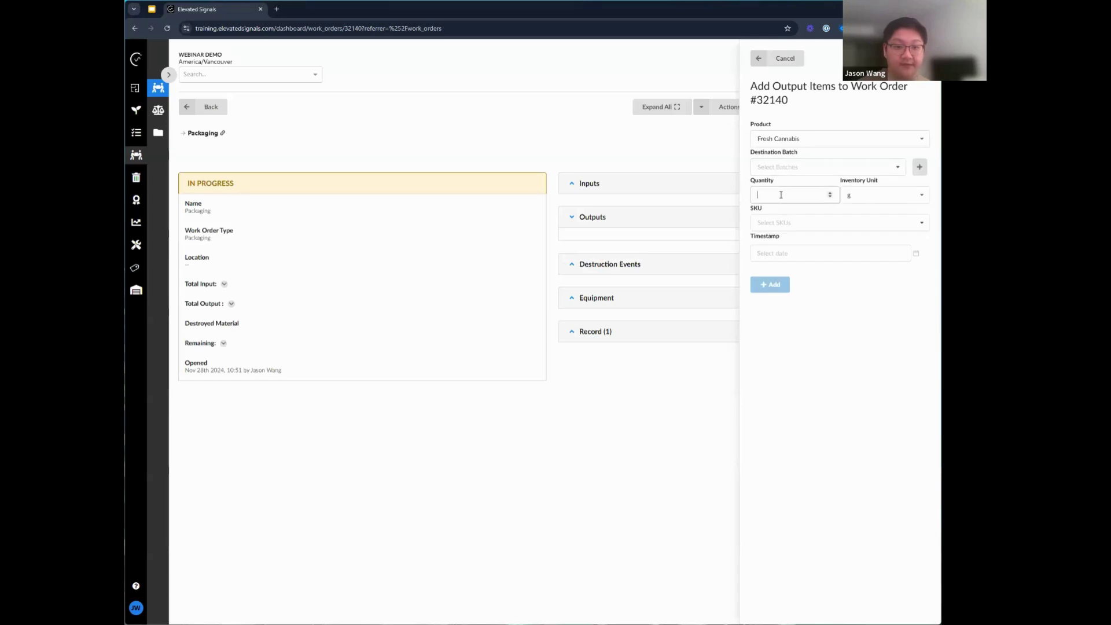
pyautogui.write('21')
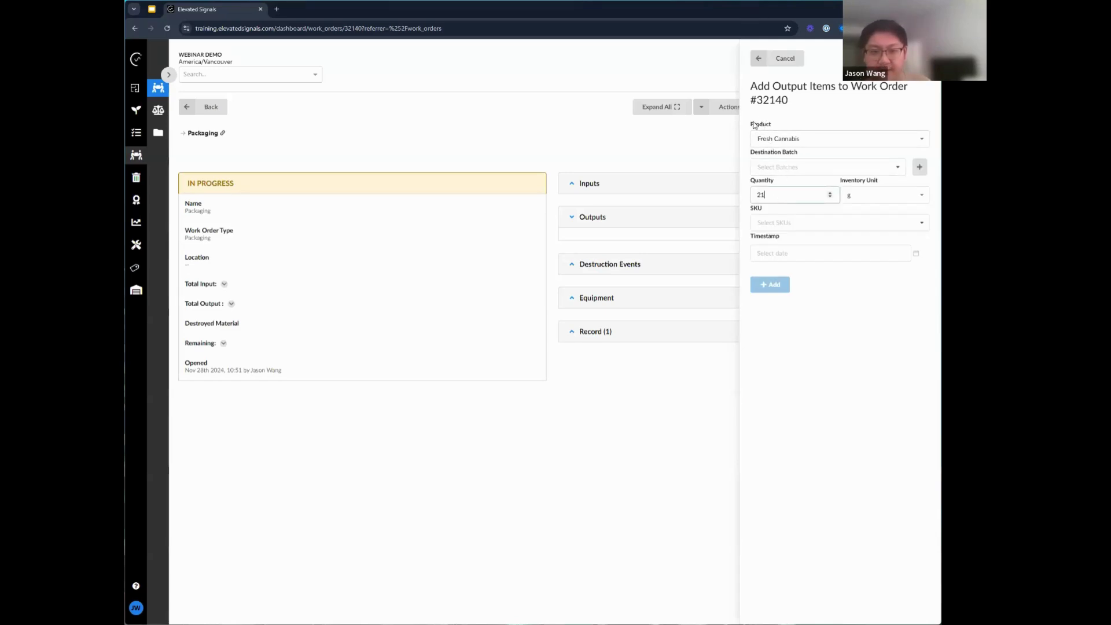
pyautogui.click(763, 292)
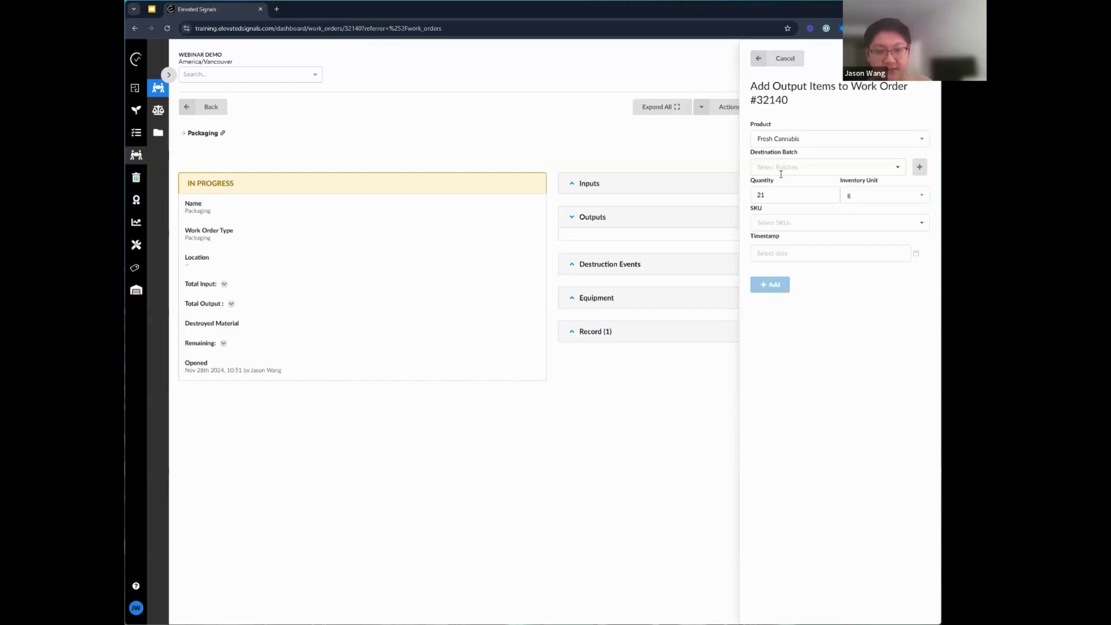
pyautogui.click(780, 168)
pyautogui.click(781, 210)
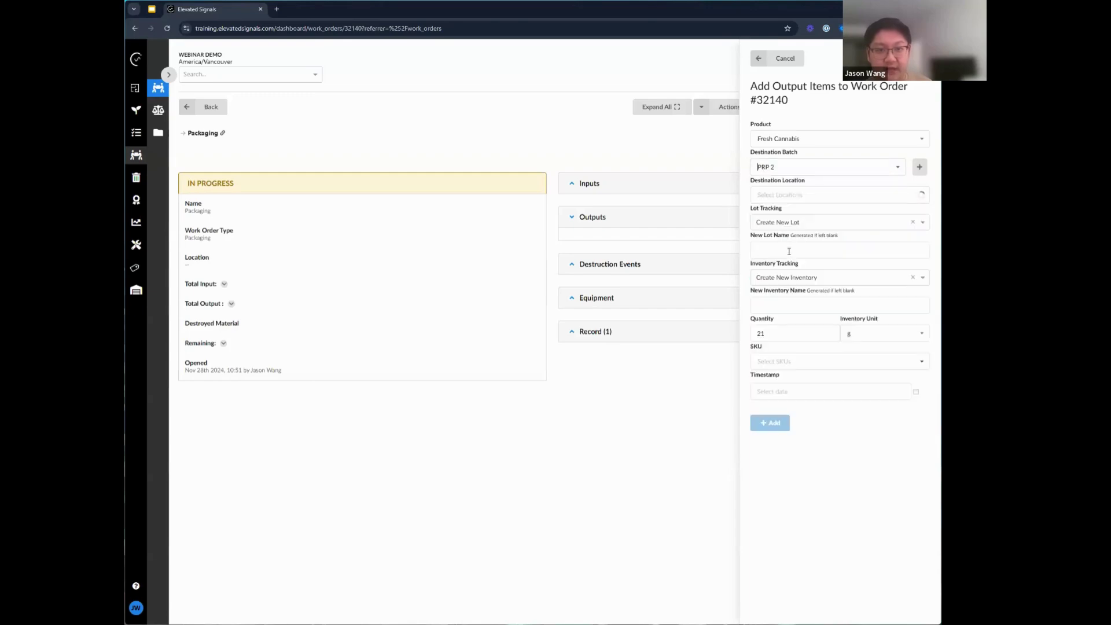
pyautogui.moveTo(809, 415); pyautogui.dragTo(748, 113)
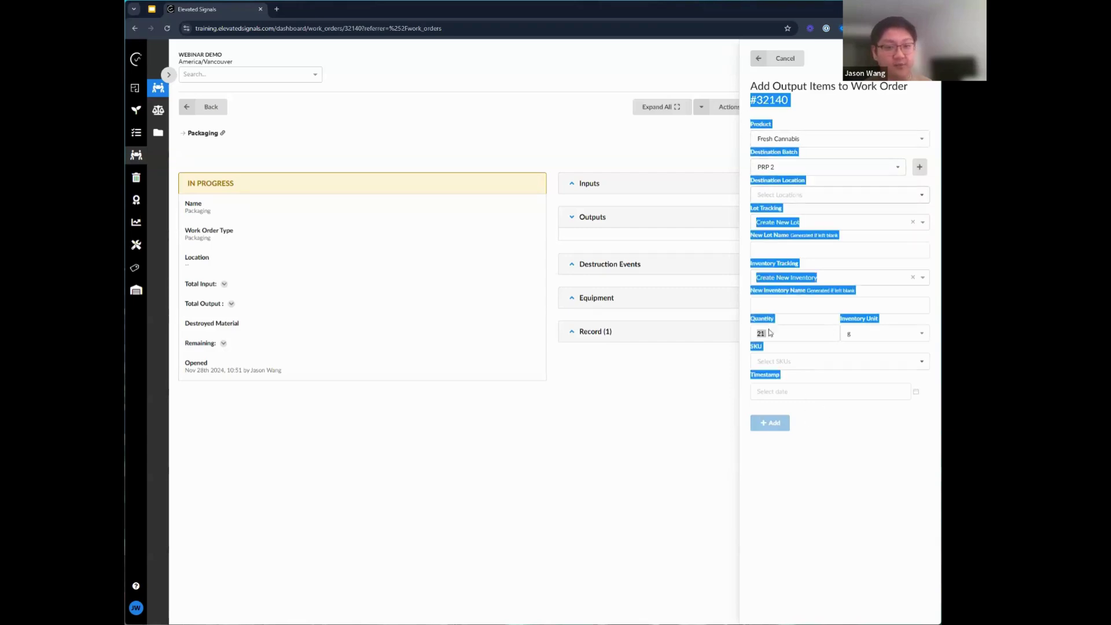
pyautogui.click(778, 59)
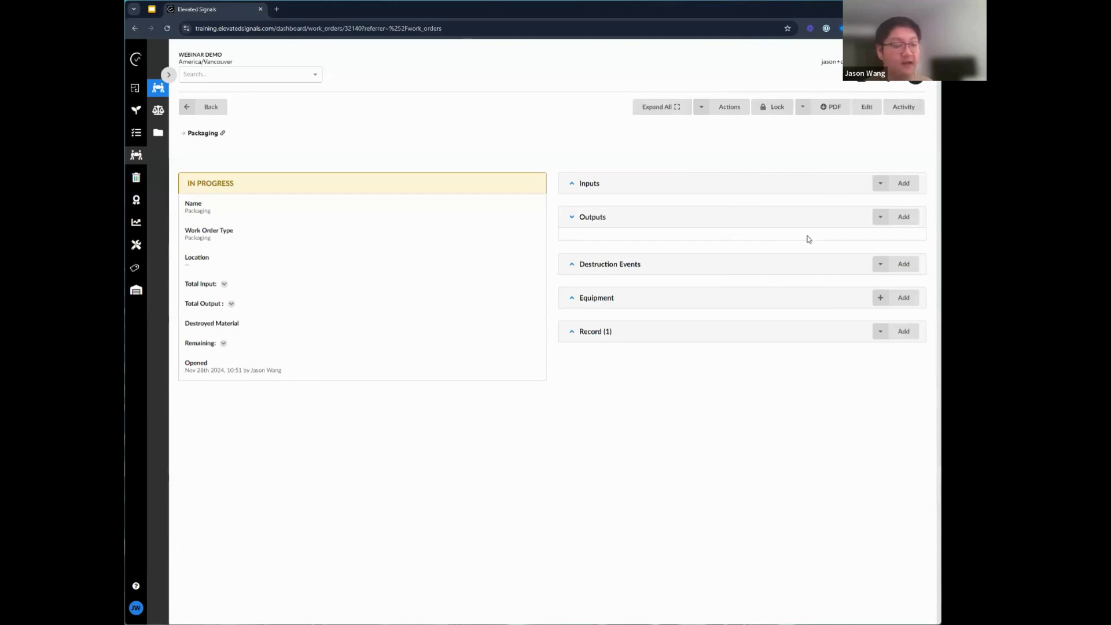
# - Open the work order's 3.5g Packaging - In Process Check record and view its form fields at different page widths
pyautogui.click(576, 339)
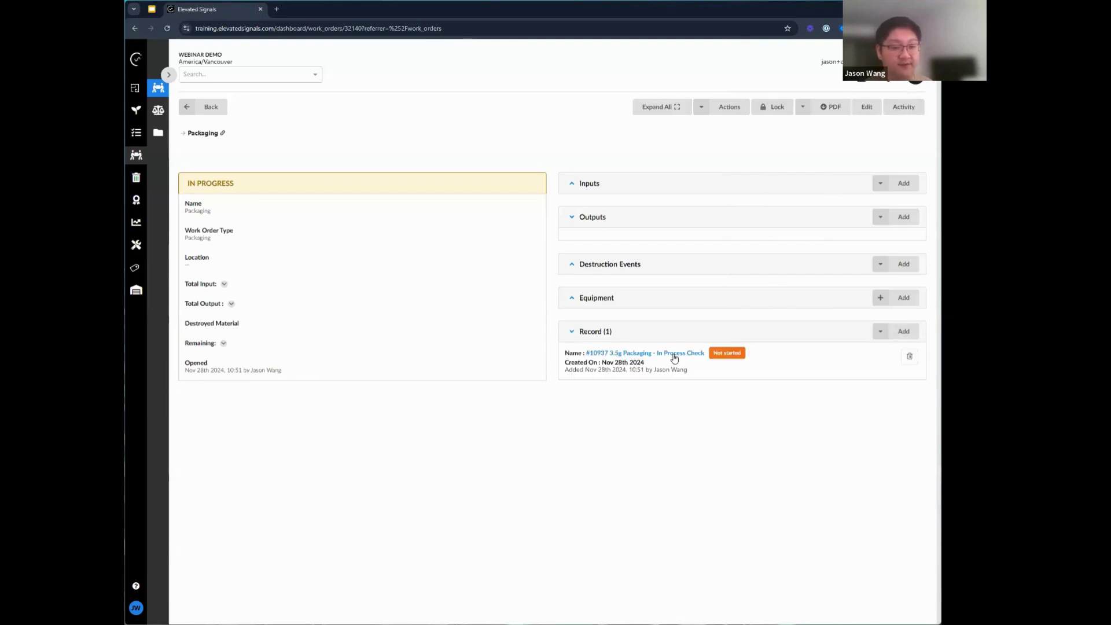
pyautogui.click(672, 354)
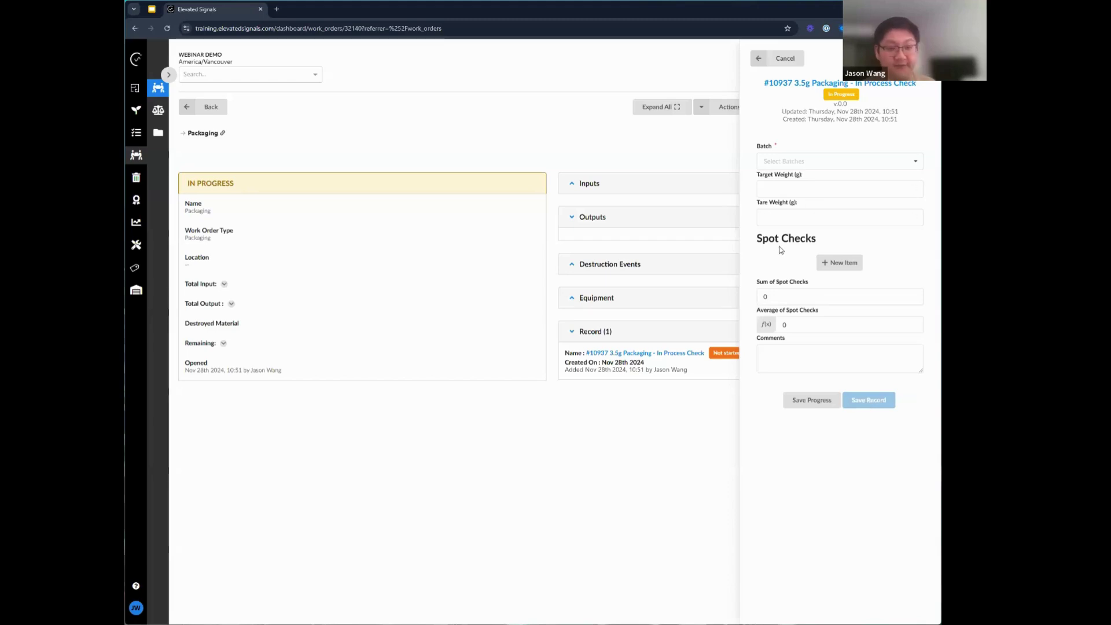
pyautogui.press('F12')
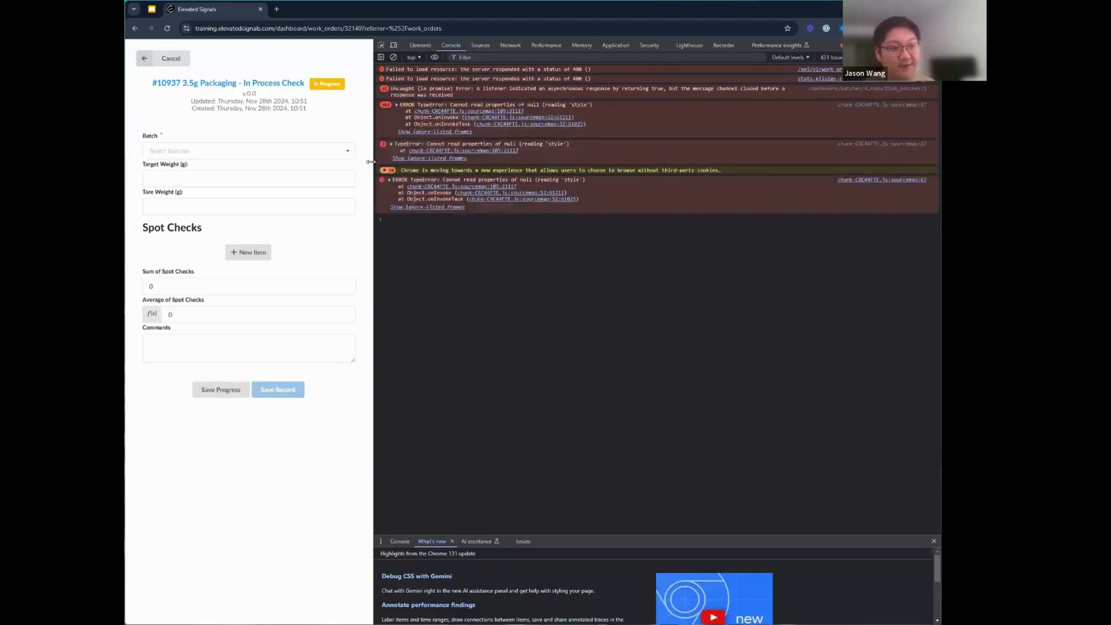
pyautogui.moveTo(744, 161); pyautogui.dragTo(745, 162)
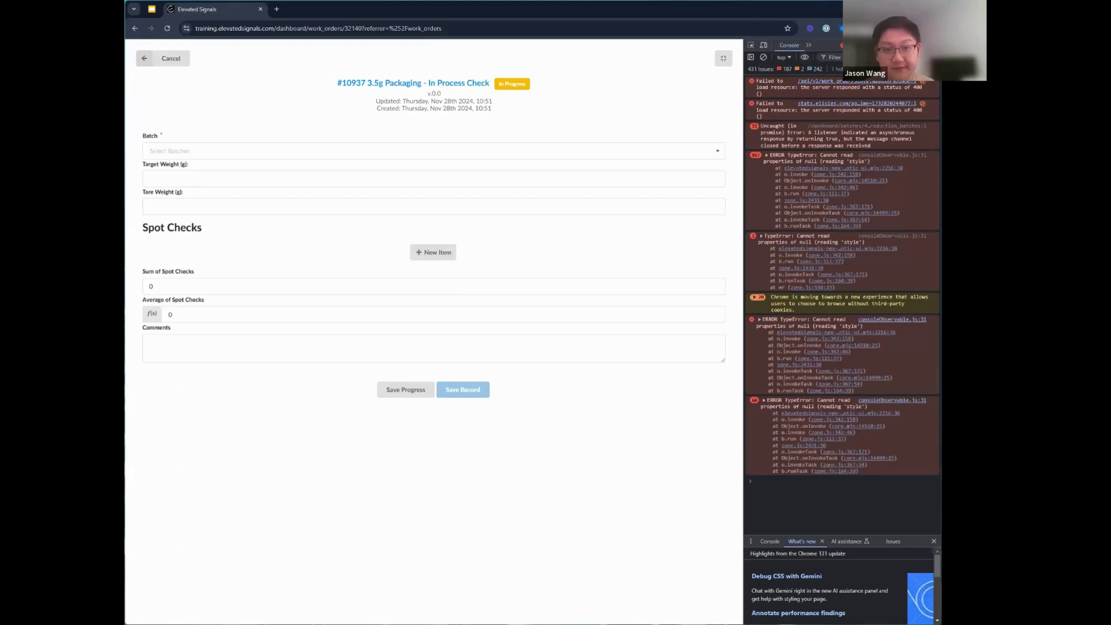
pyautogui.click(932, 45)
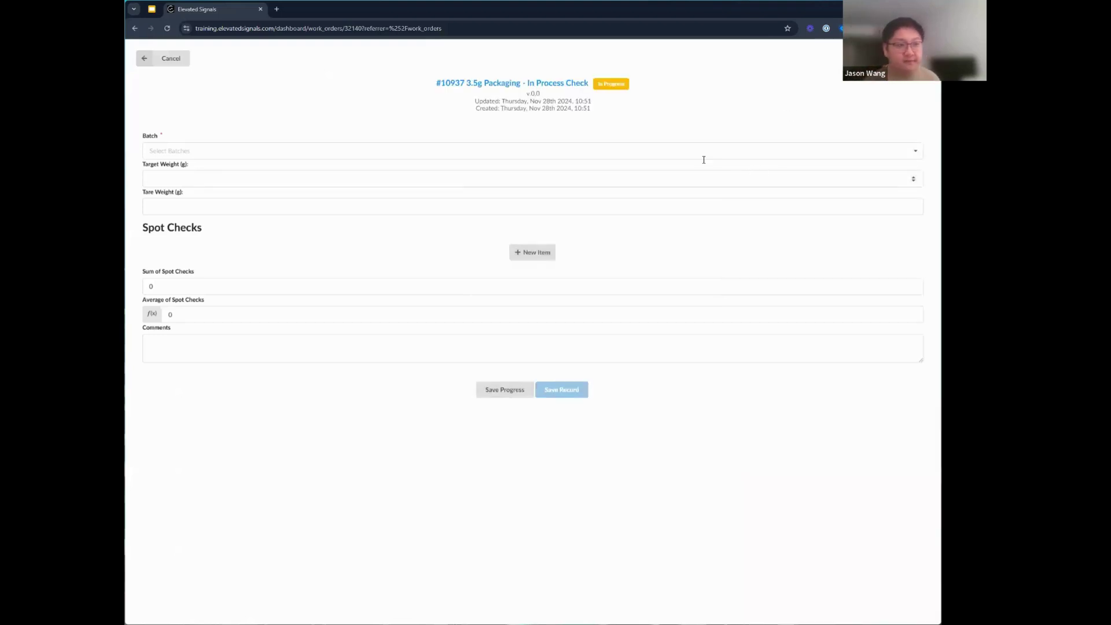
pyautogui.click(910, 58)
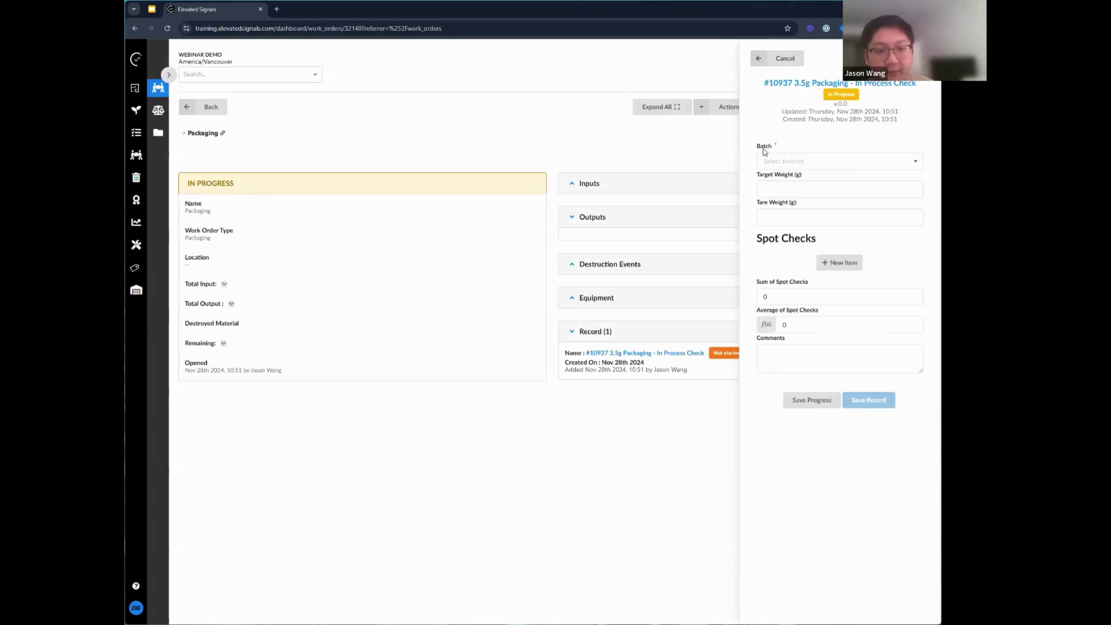
pyautogui.moveTo(756, 141); pyautogui.dragTo(916, 383)
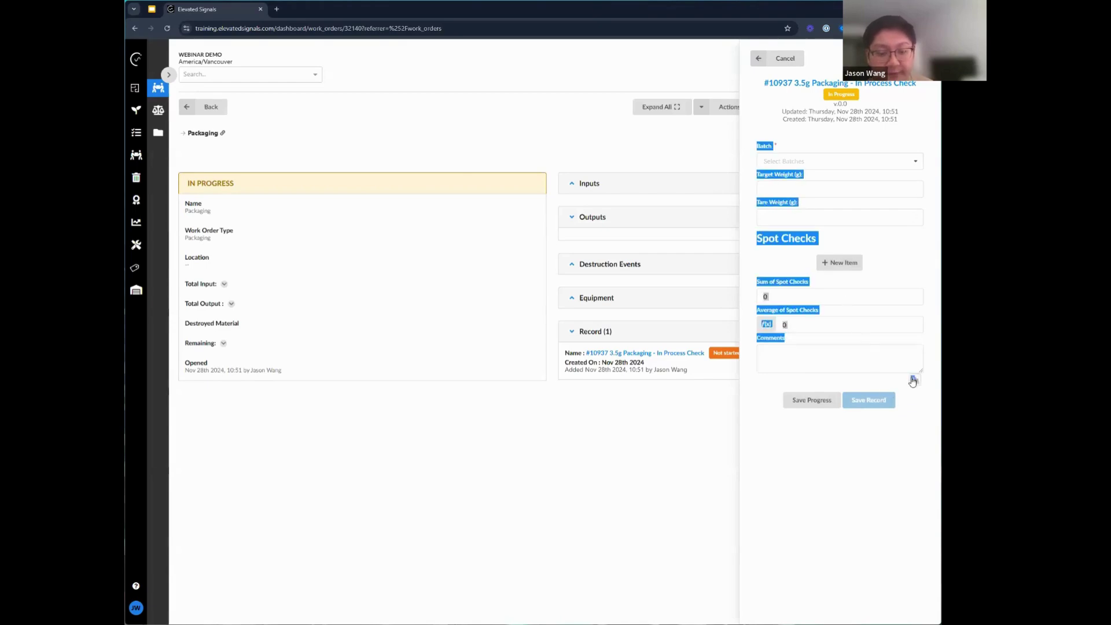
# - Select PRP 1 as the batch in the 3.5g Packaging - In Process Check record, and close it without saving
pyautogui.click(797, 232)
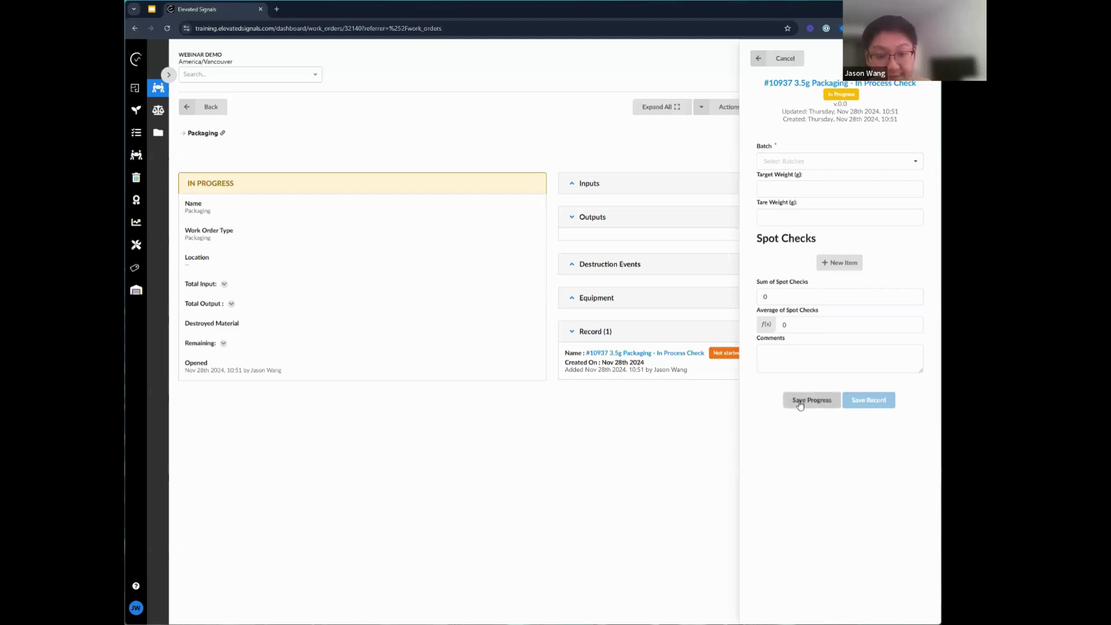
pyautogui.click(798, 164)
pyautogui.click(788, 207)
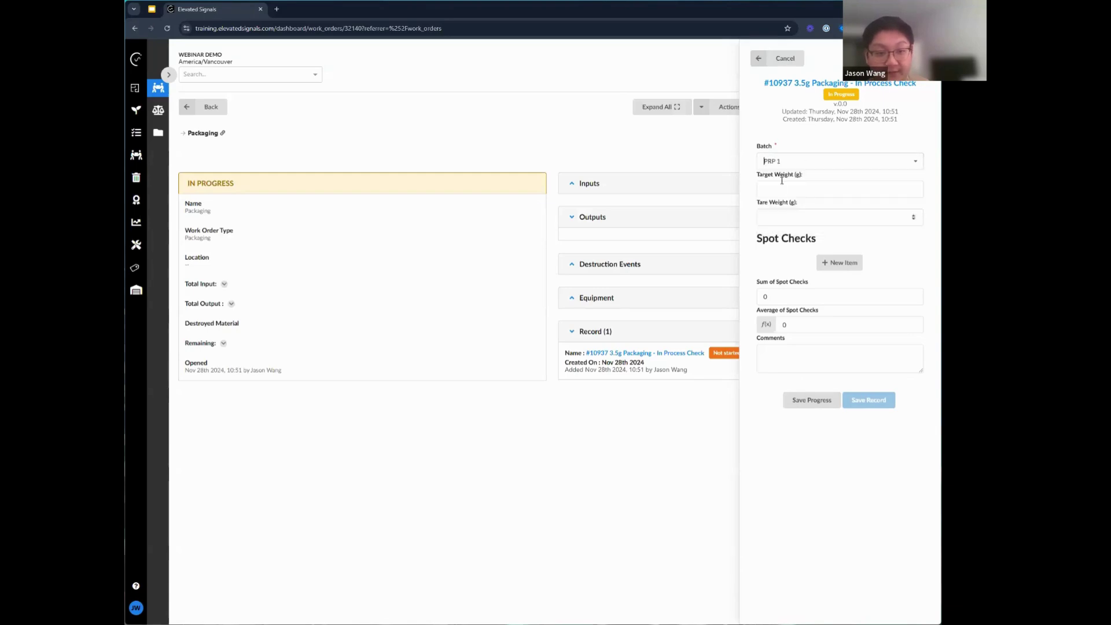
pyautogui.click(807, 402)
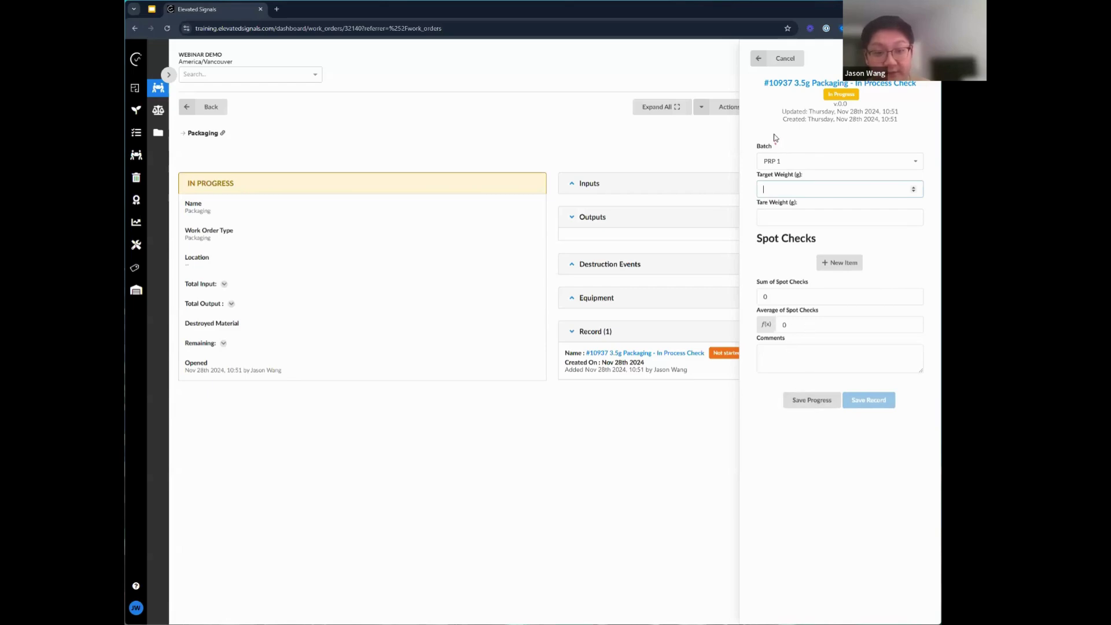
pyautogui.moveTo(762, 81); pyautogui.dragTo(923, 379)
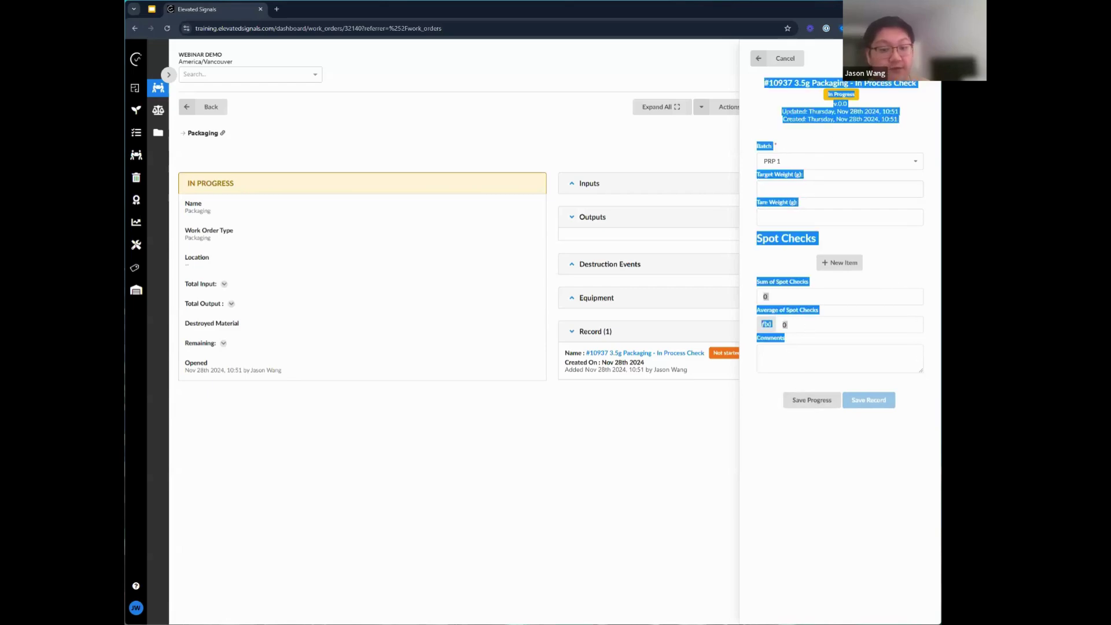
pyautogui.click(766, 81)
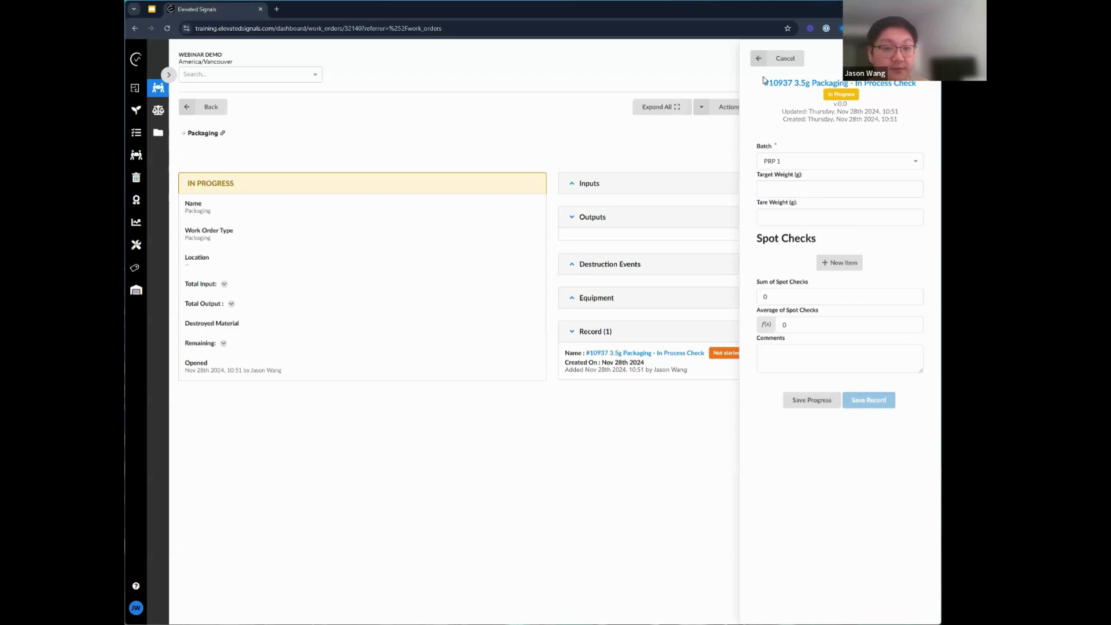
pyautogui.tripleClick(787, 177)
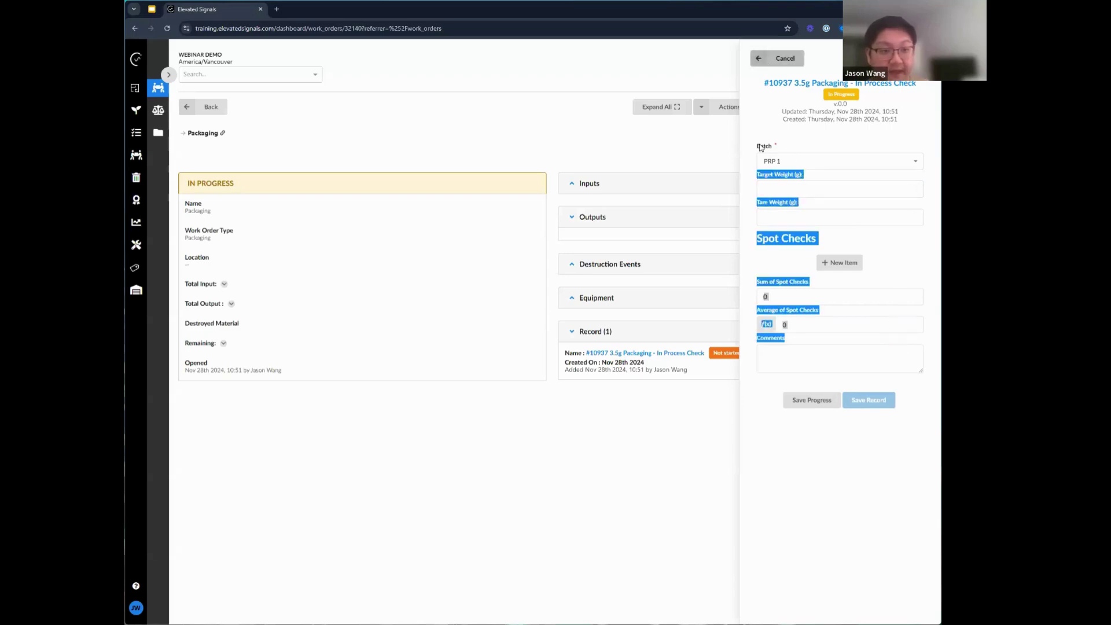
pyautogui.press('Escape')
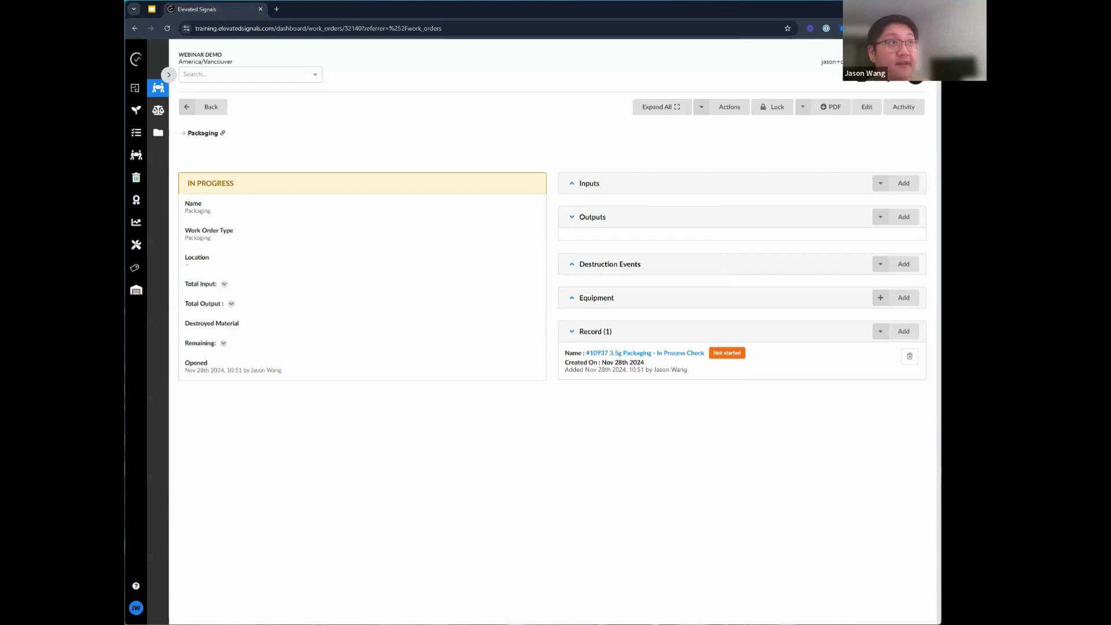
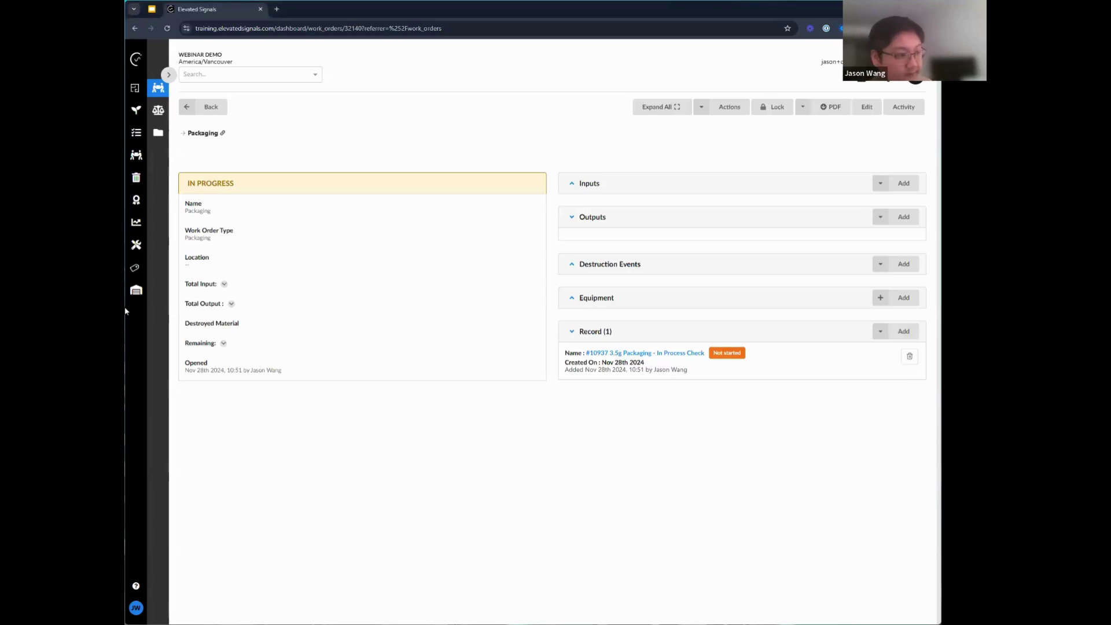
pyautogui.moveTo(136, 225)
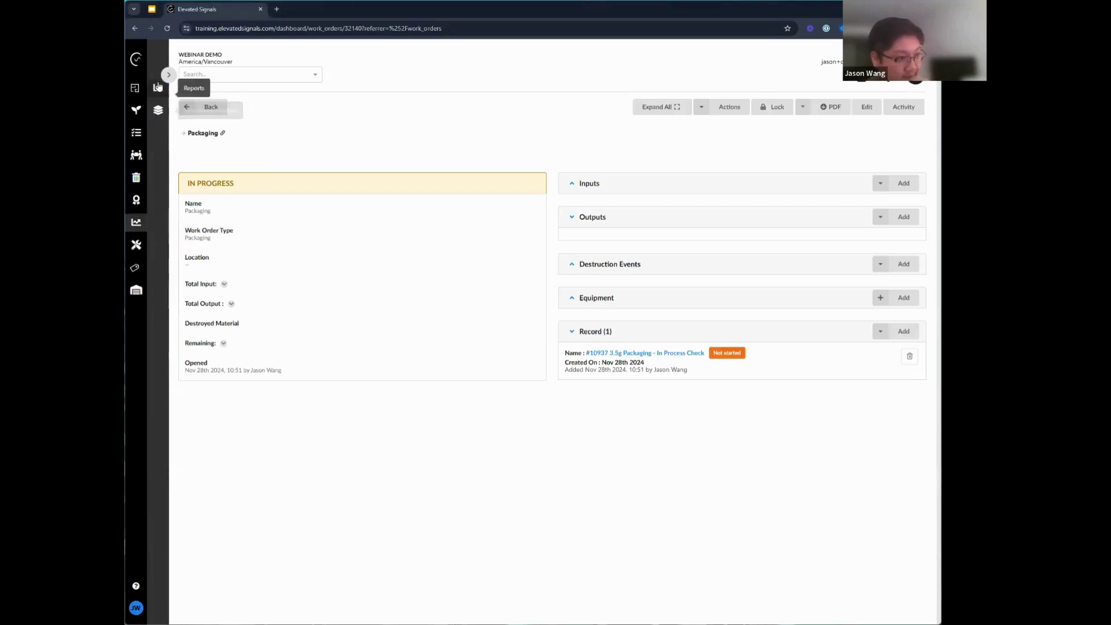
pyautogui.click(674, 353)
pyautogui.click(759, 61)
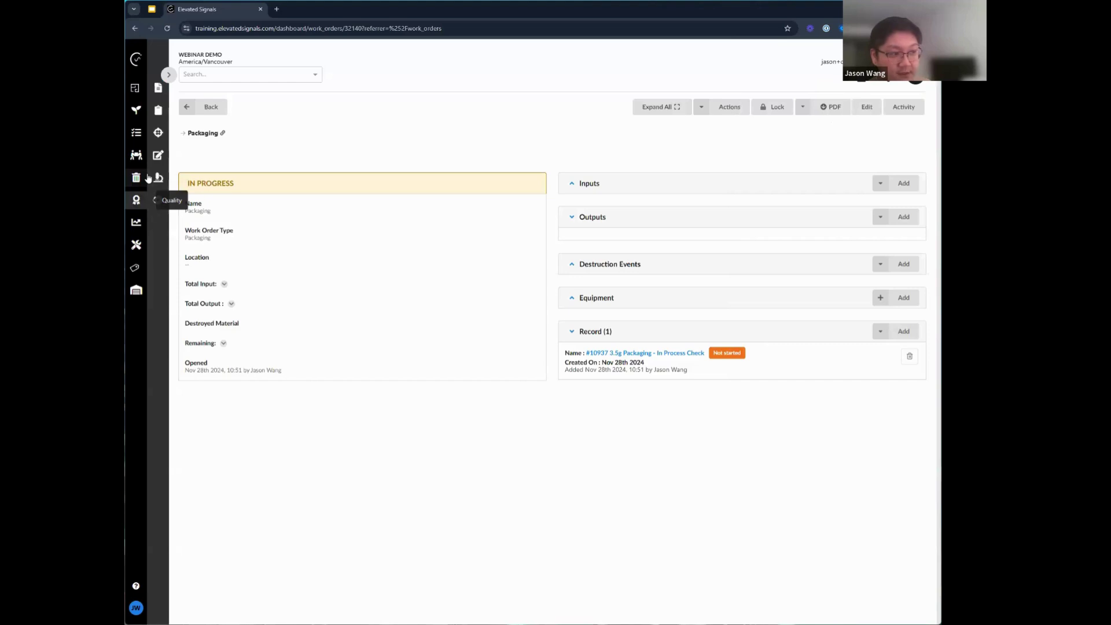
# - Include locked records in the Quality records filter, and open the Example Form record marked Corrections Required
pyautogui.click(158, 88)
pyautogui.click(389, 227)
pyautogui.click(364, 242)
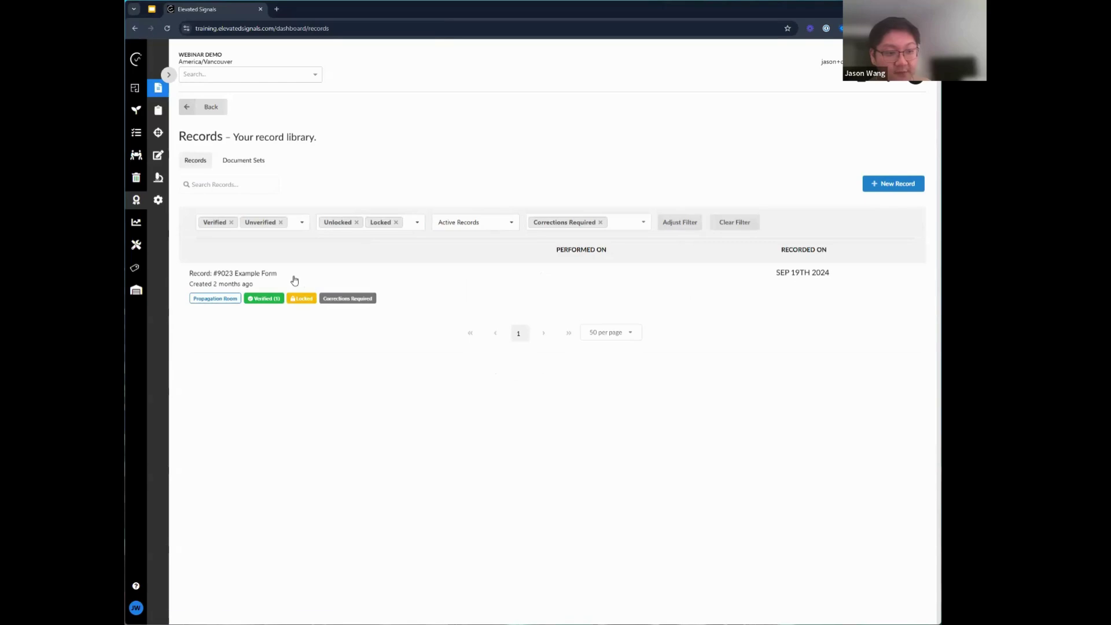
pyautogui.click(293, 276)
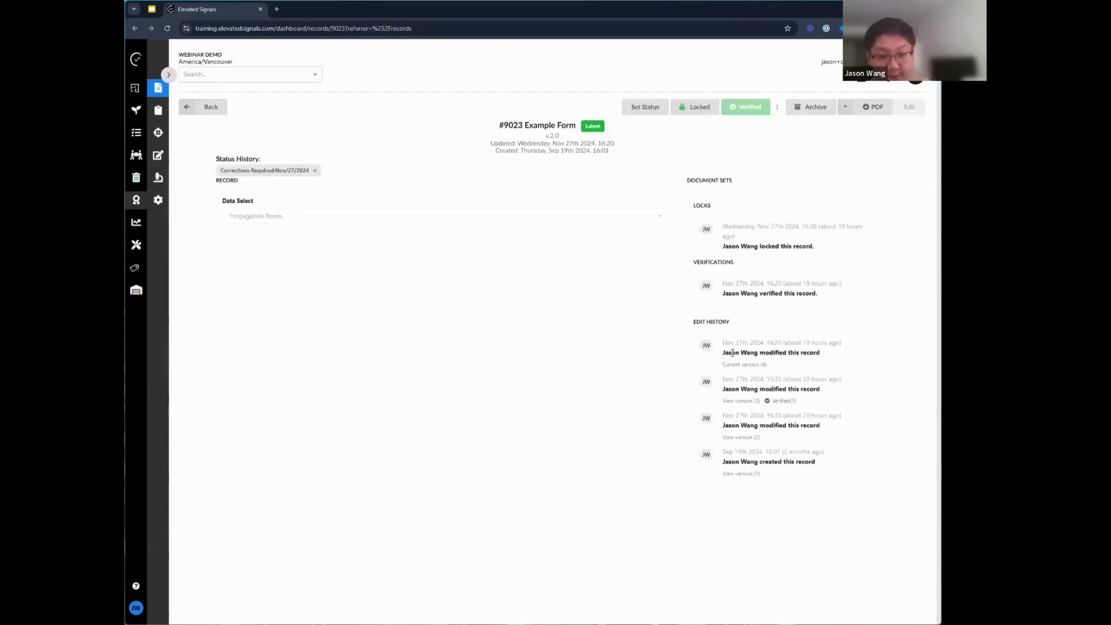
# - Generate the Example Form record's PDF, and examine its signatures and audit event table
pyautogui.click(866, 111)
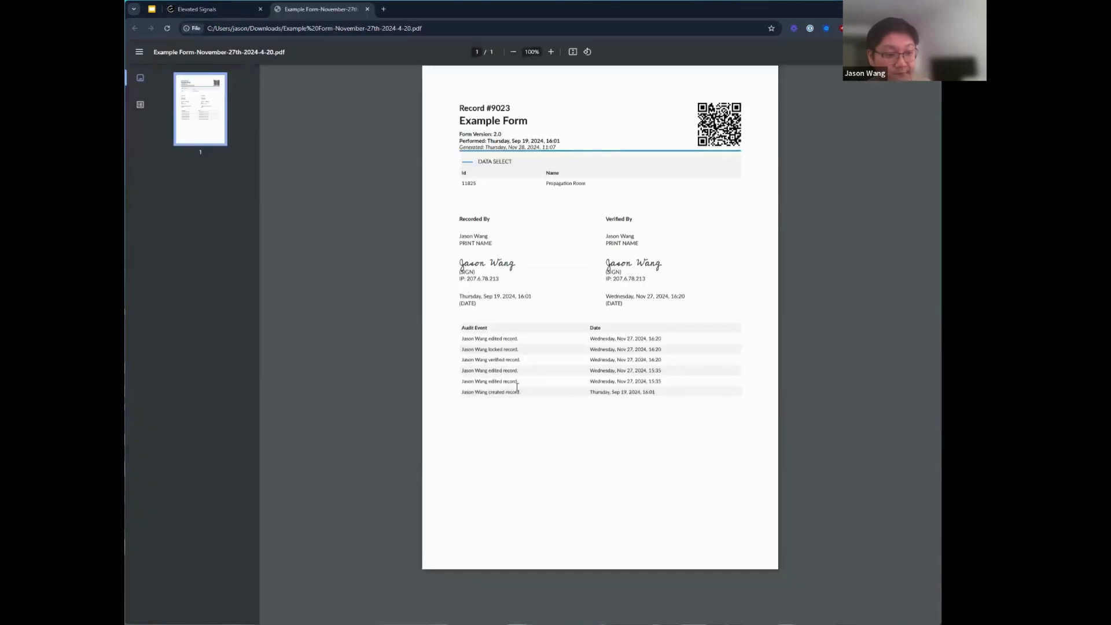
pyautogui.scroll(1, 535, 400)
pyautogui.moveTo(424, 328); pyautogui.dragTo(669, 397)
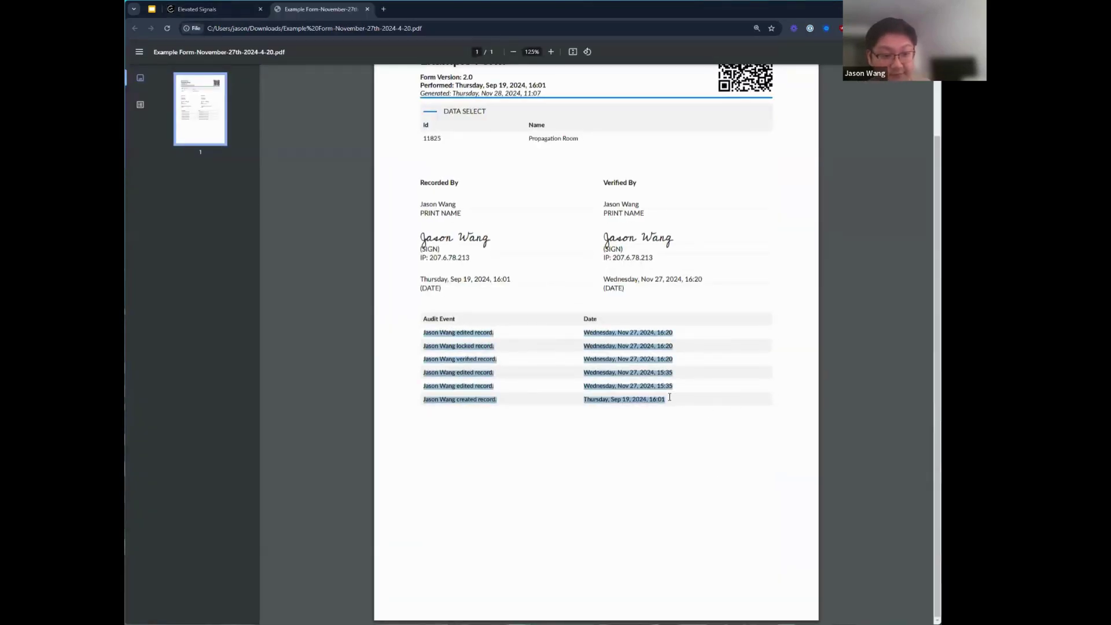
pyautogui.click(484, 399)
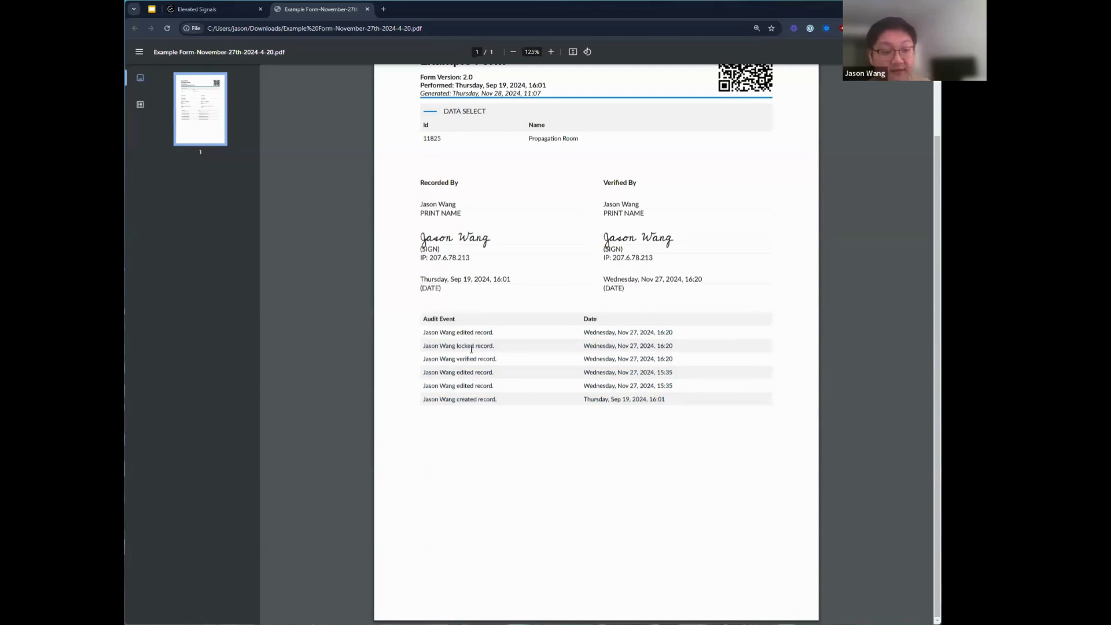
pyautogui.scroll(2, 420, 330)
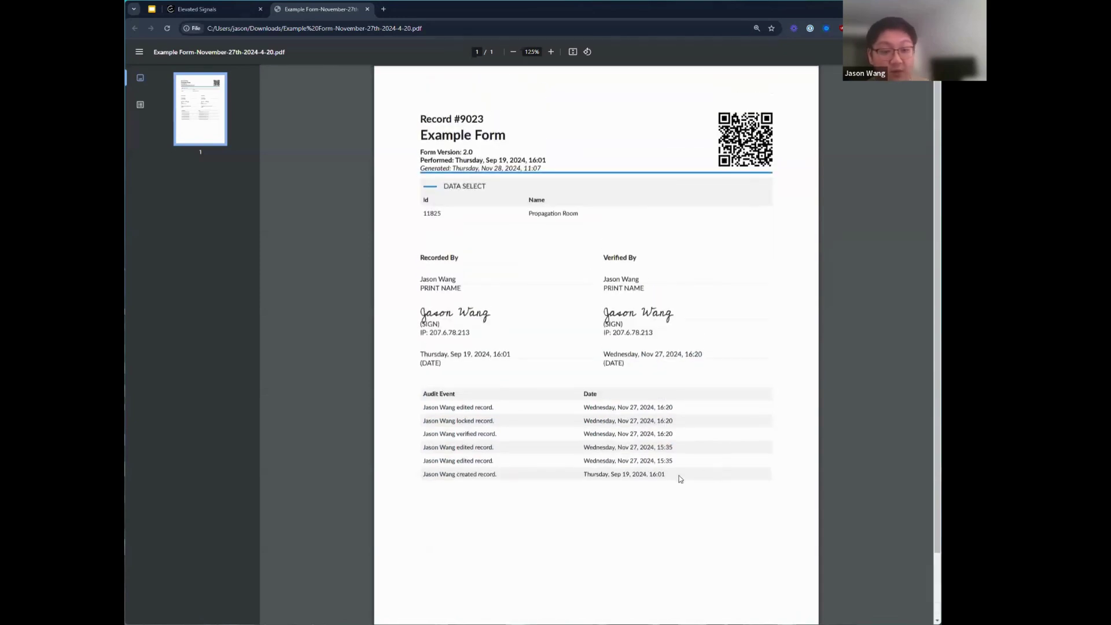
pyautogui.moveTo(419, 409); pyautogui.dragTo(665, 477)
pyautogui.click(317, 217)
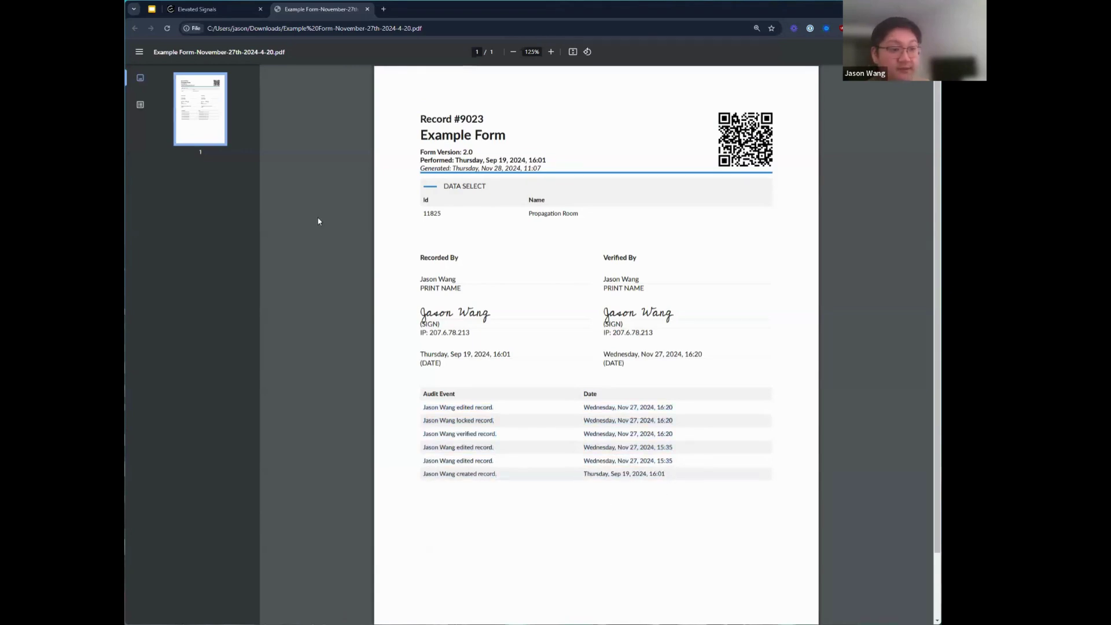
pyautogui.hotkey('ctrl', '\\')
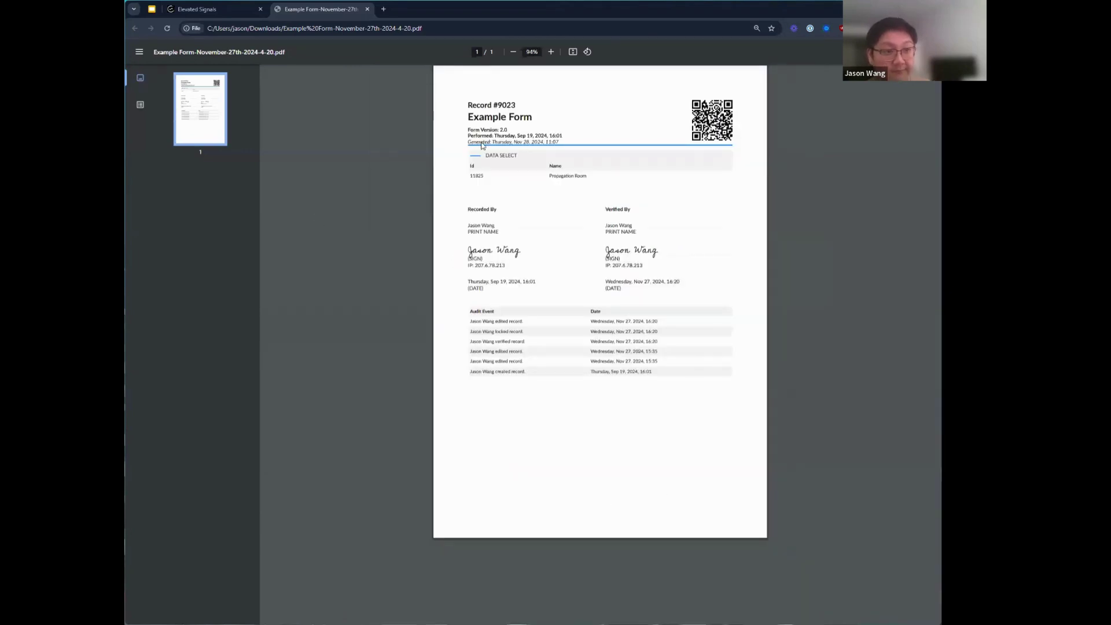
pyautogui.hotkey('ctrl', '0')
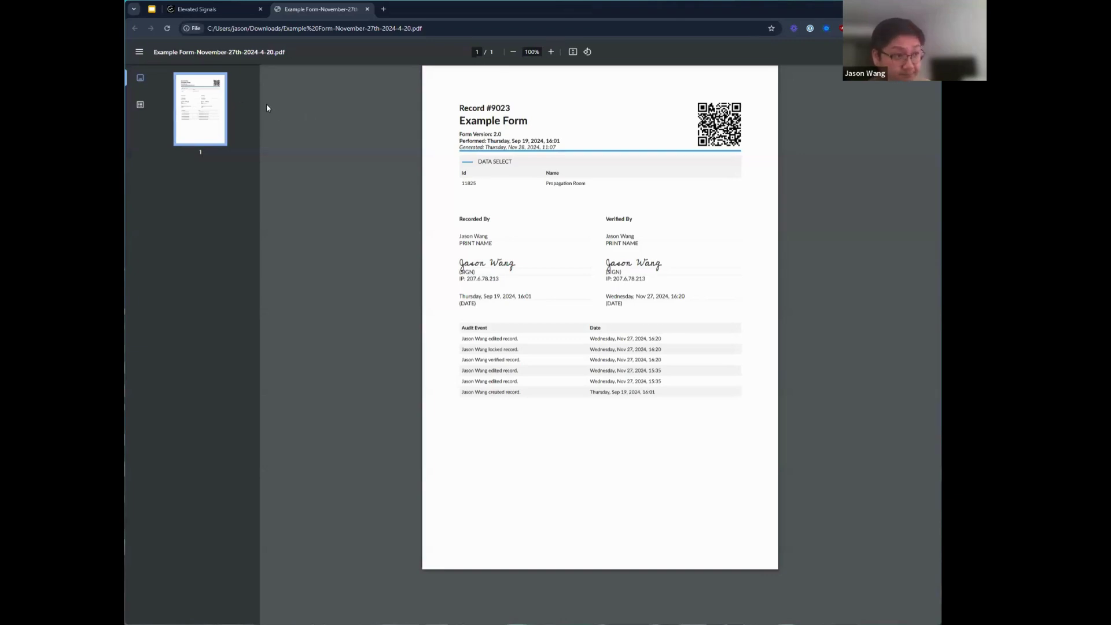
# - In the facility settings, enable Show Audit Logs on In Progress Records for batch production record PDFs, and save
pyautogui.click(225, 9)
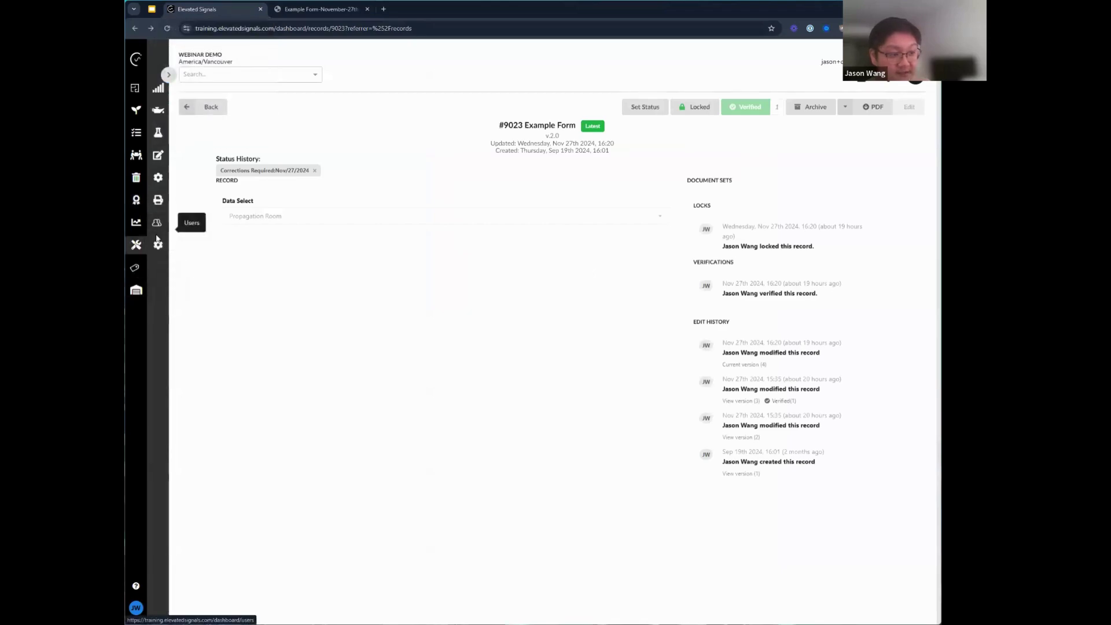
pyautogui.click(158, 245)
pyautogui.scroll(-5, 301, 230)
pyautogui.scroll(-15, 306, 219)
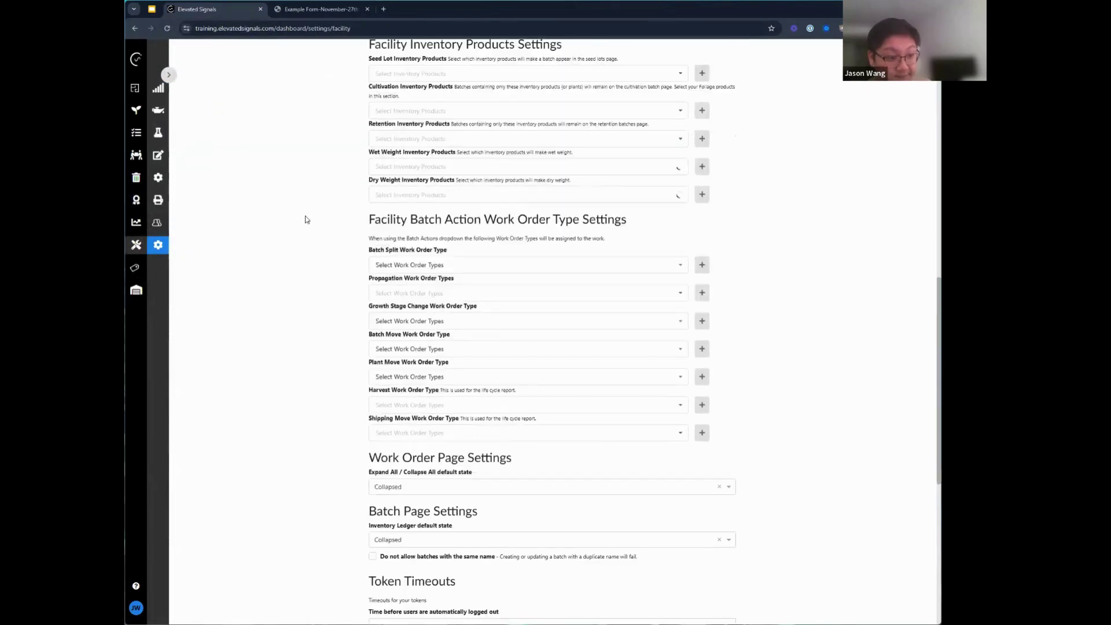
pyautogui.scroll(-2, 306, 218)
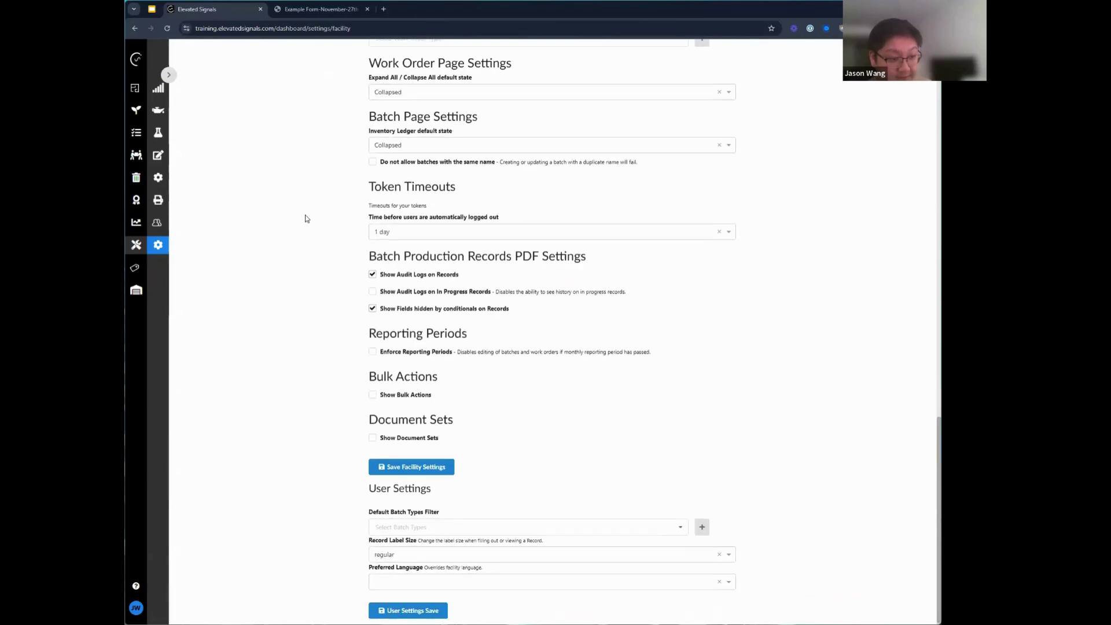
pyautogui.moveTo(366, 261); pyautogui.dragTo(598, 256)
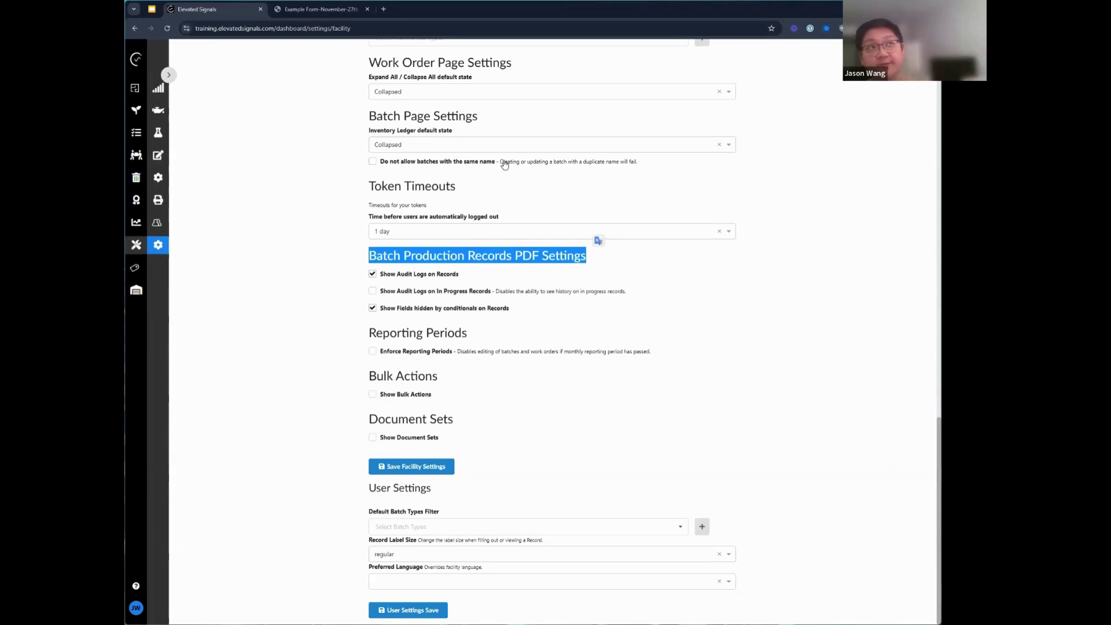
pyautogui.click(404, 296)
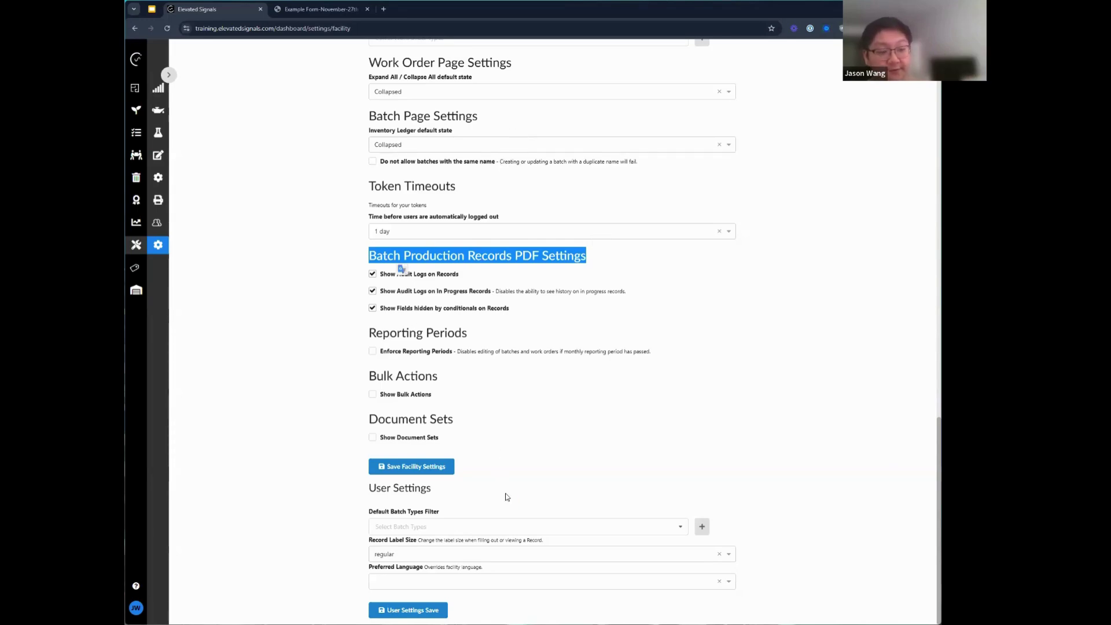
pyautogui.click(411, 466)
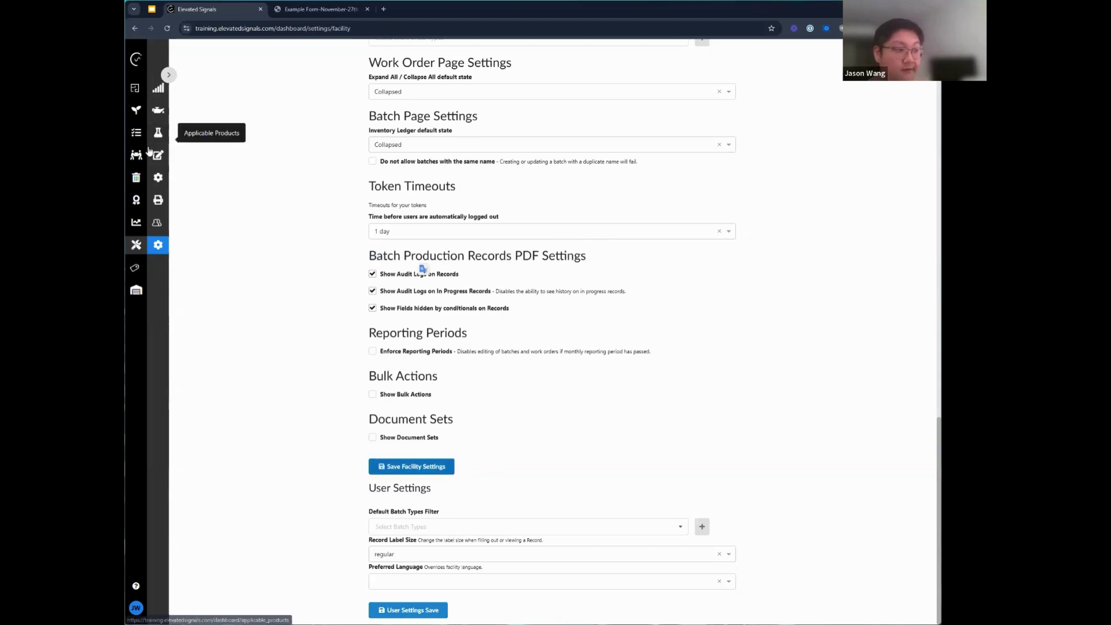
# - Return to the Quality records library, and remove the Corrections Required status from the filter
pyautogui.click(136, 199)
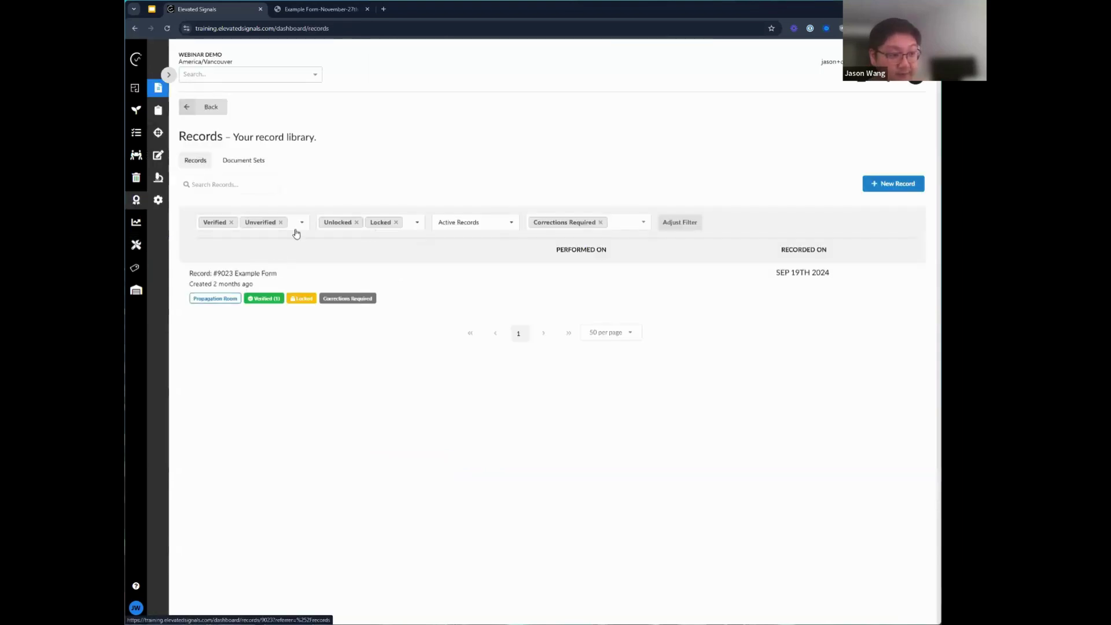
pyautogui.click(301, 224)
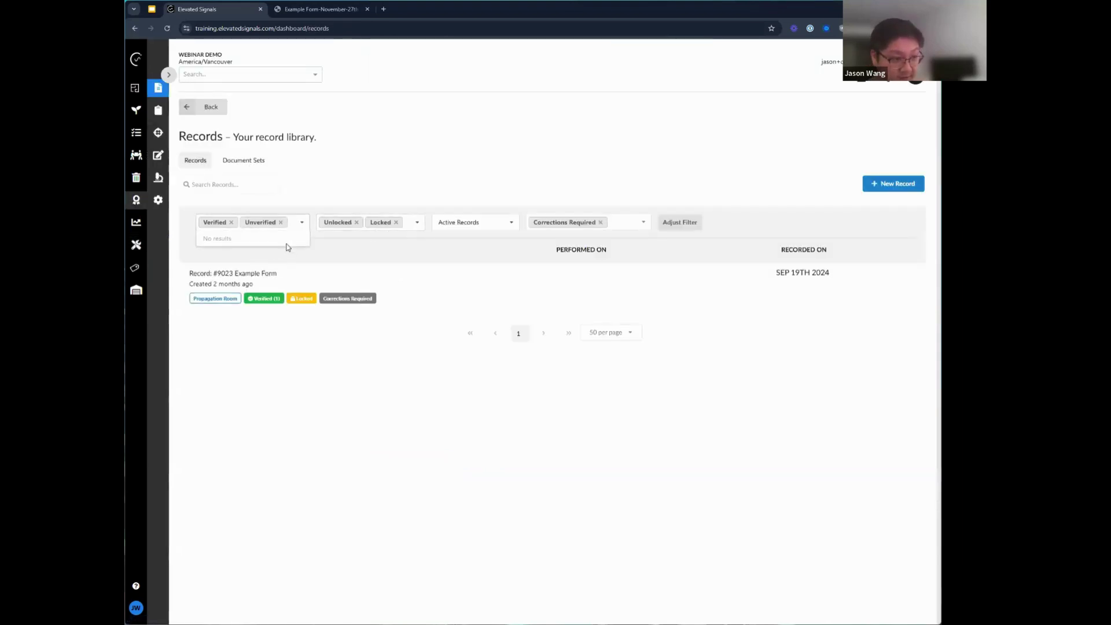
pyautogui.click(451, 267)
pyautogui.click(601, 222)
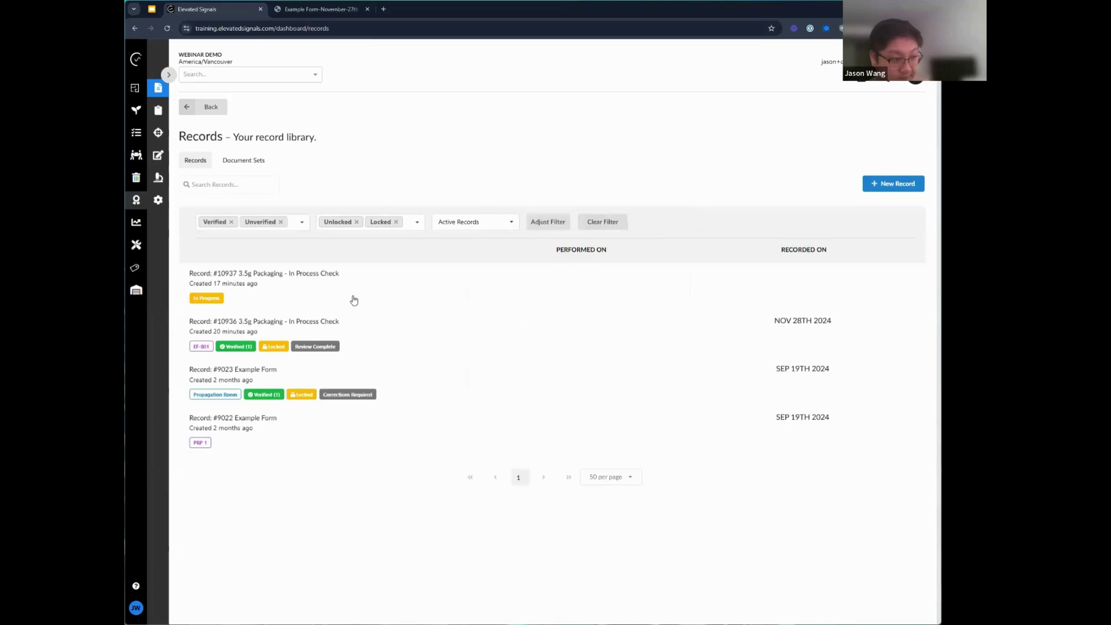
# - Open the Review Complete 3.5g Packaging - In Process Check record, and examine the draft changes in its edit history
pyautogui.click(296, 334)
pyautogui.scroll(-3, 516, 311)
pyautogui.scroll(-1, 700, 406)
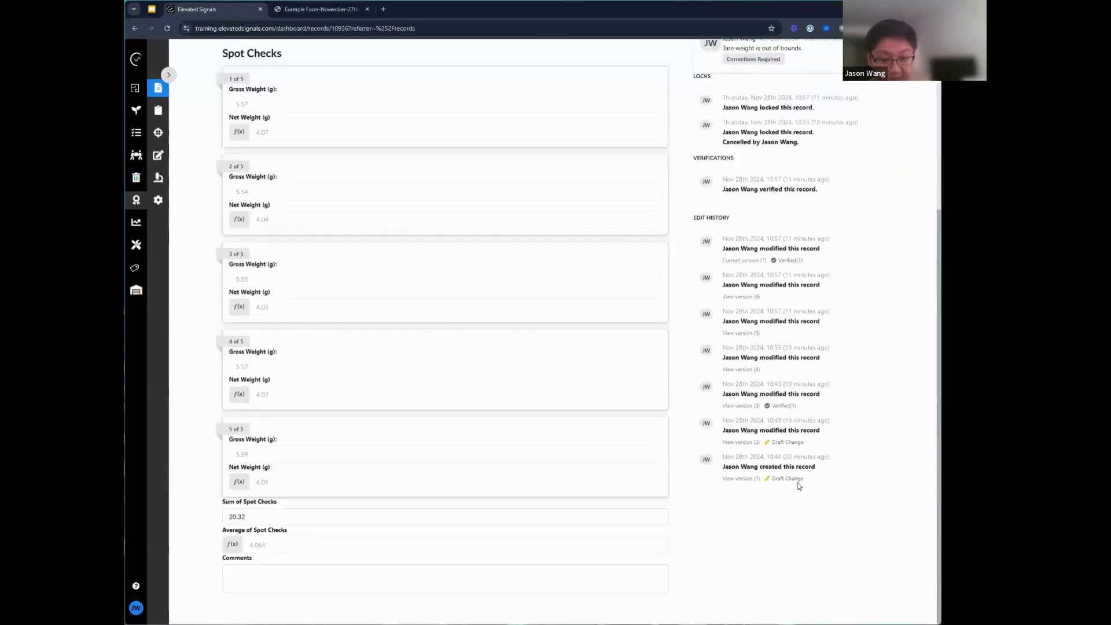
pyautogui.moveTo(776, 484); pyautogui.dragTo(734, 417)
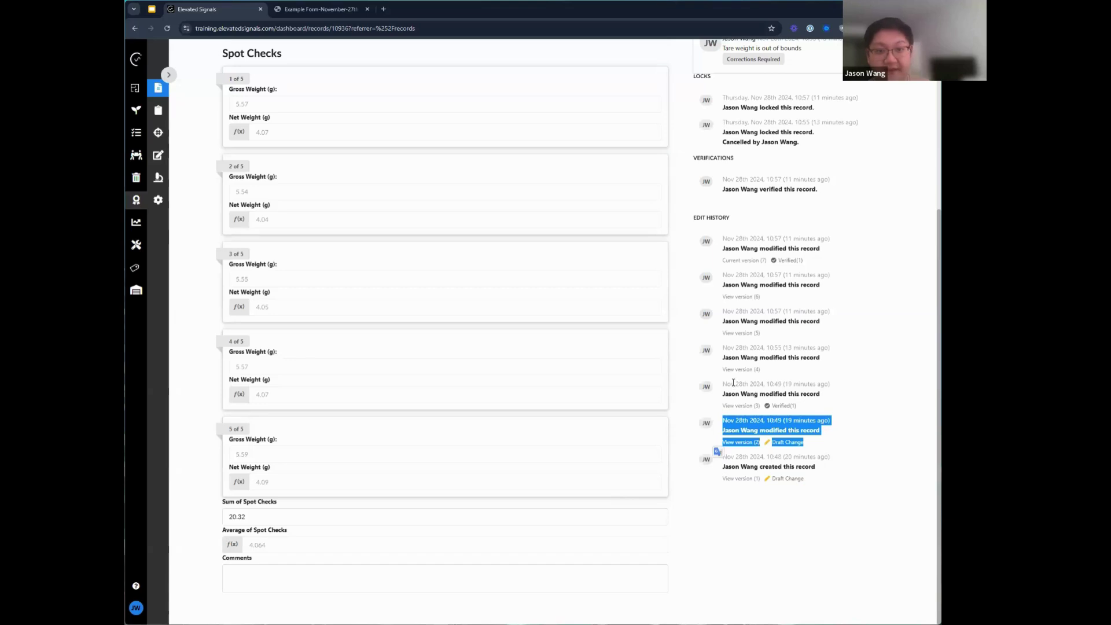
pyautogui.scroll(1, 732, 440)
pyautogui.scroll(-1, 732, 451)
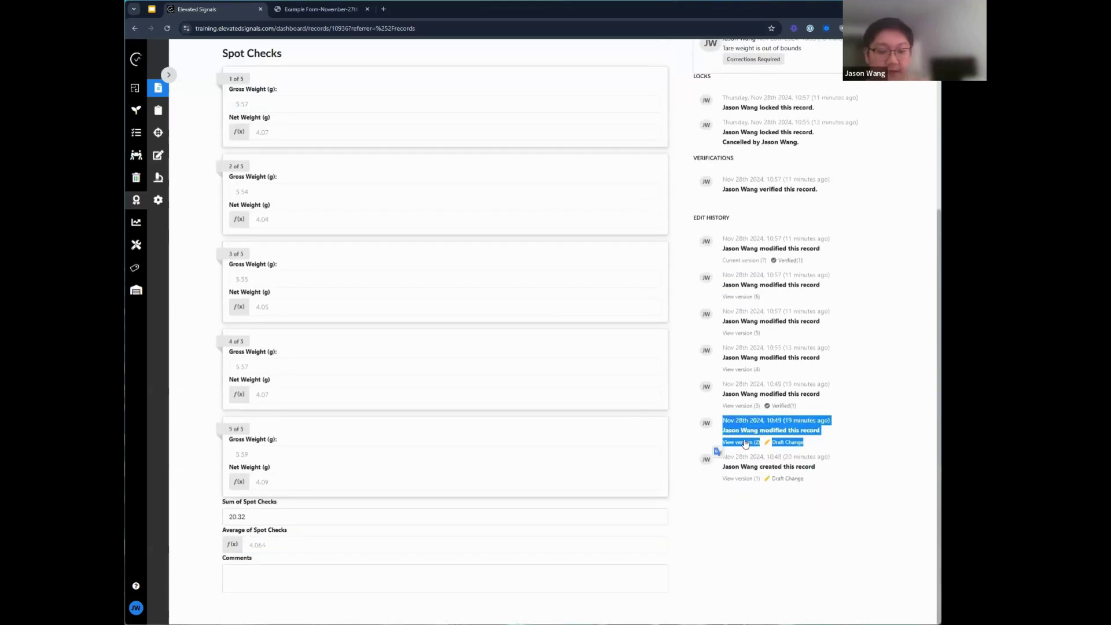
# - View draft version 2 of the record, and return to the latest version's edit history
pyautogui.click(746, 446)
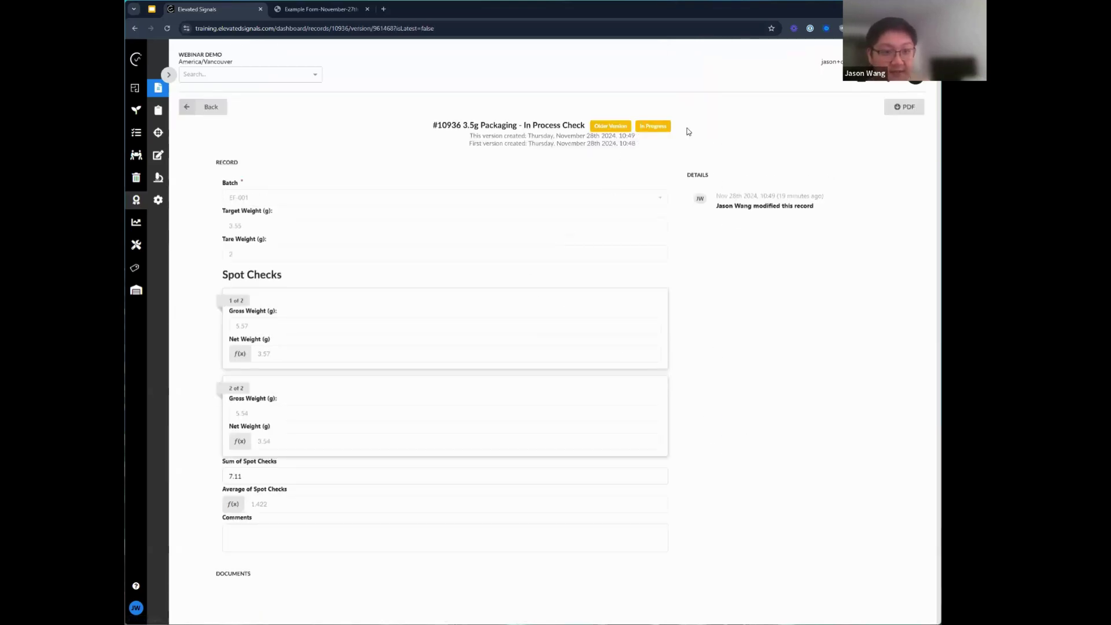
pyautogui.moveTo(688, 130); pyautogui.dragTo(585, 125)
pyautogui.click(532, 236)
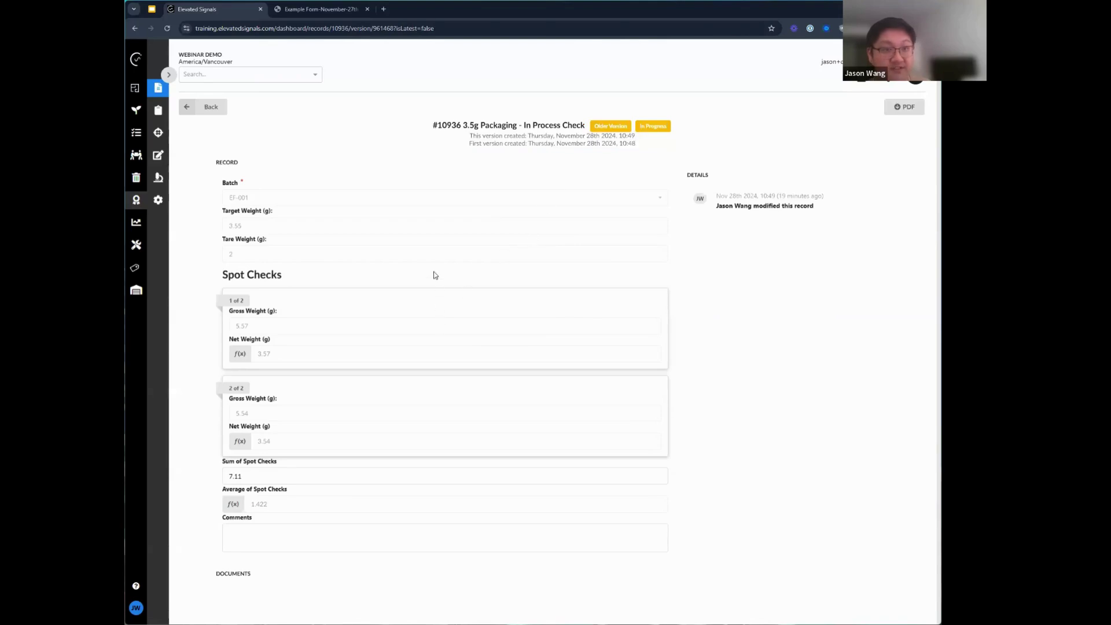
pyautogui.hotkey('alt', 'Left')
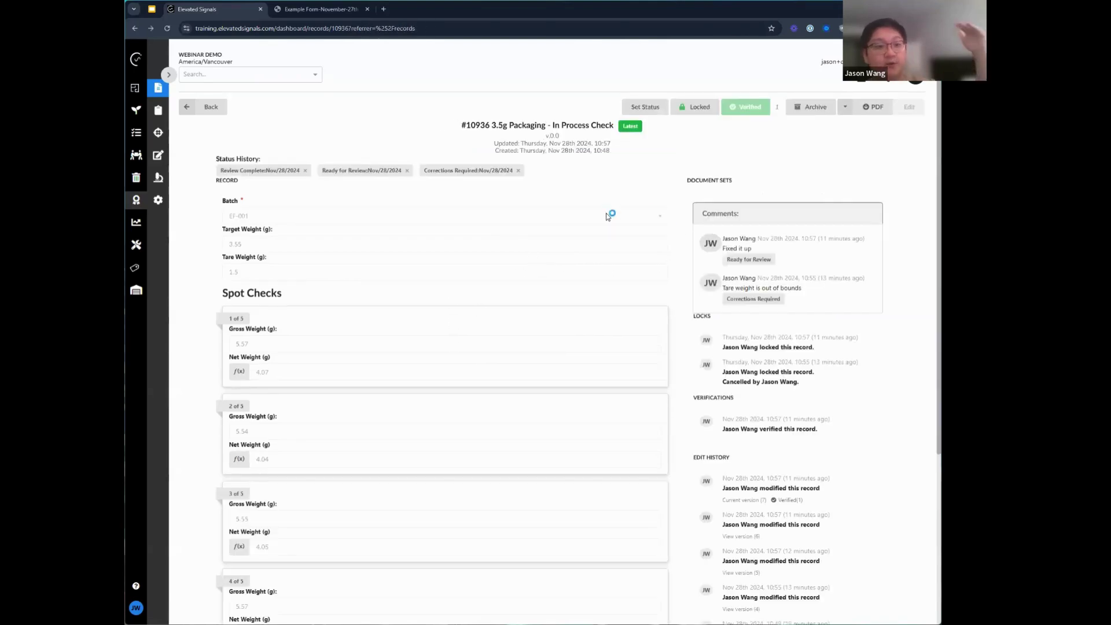
pyautogui.scroll(-3, 621, 232)
pyautogui.scroll(-1, 619, 231)
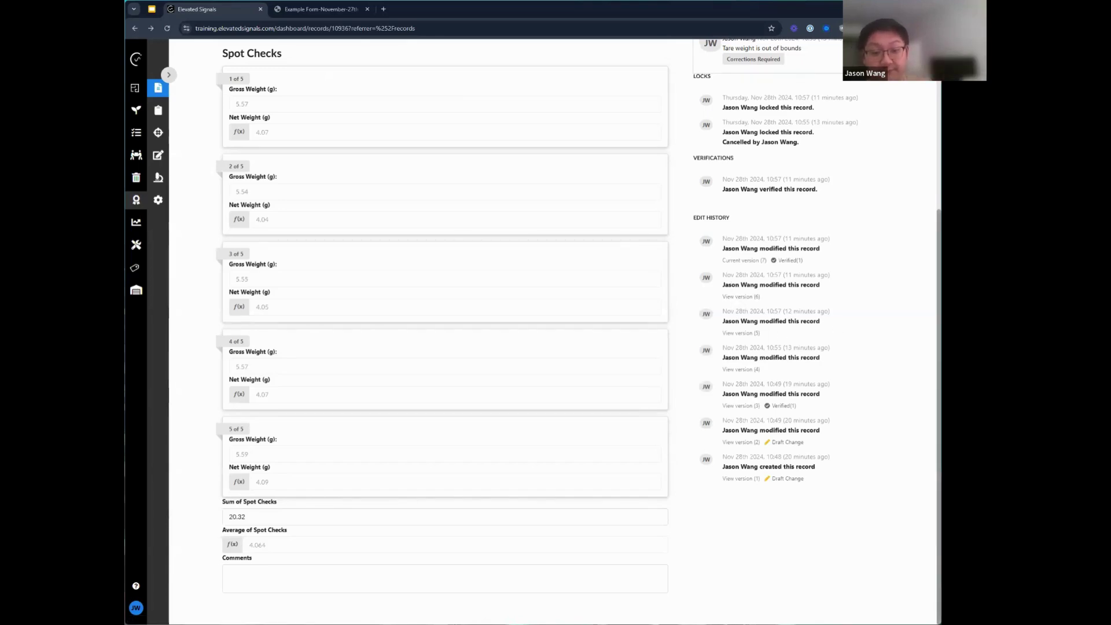
# - Examine the full edit history of the 3.5g Packaging - In Process Check record, including the draft change of version 2
pyautogui.scroll(3, 910, 230)
pyautogui.scroll(-3, 746, 236)
pyautogui.moveTo(723, 237); pyautogui.dragTo(833, 495)
pyautogui.click(834, 494)
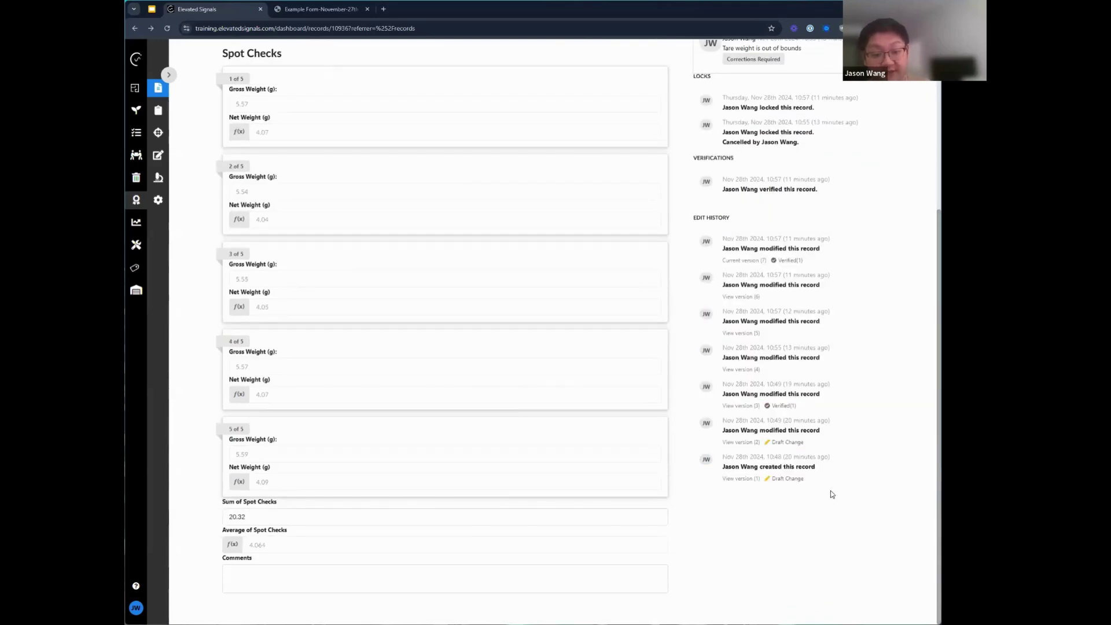
pyautogui.tripleClick(722, 441)
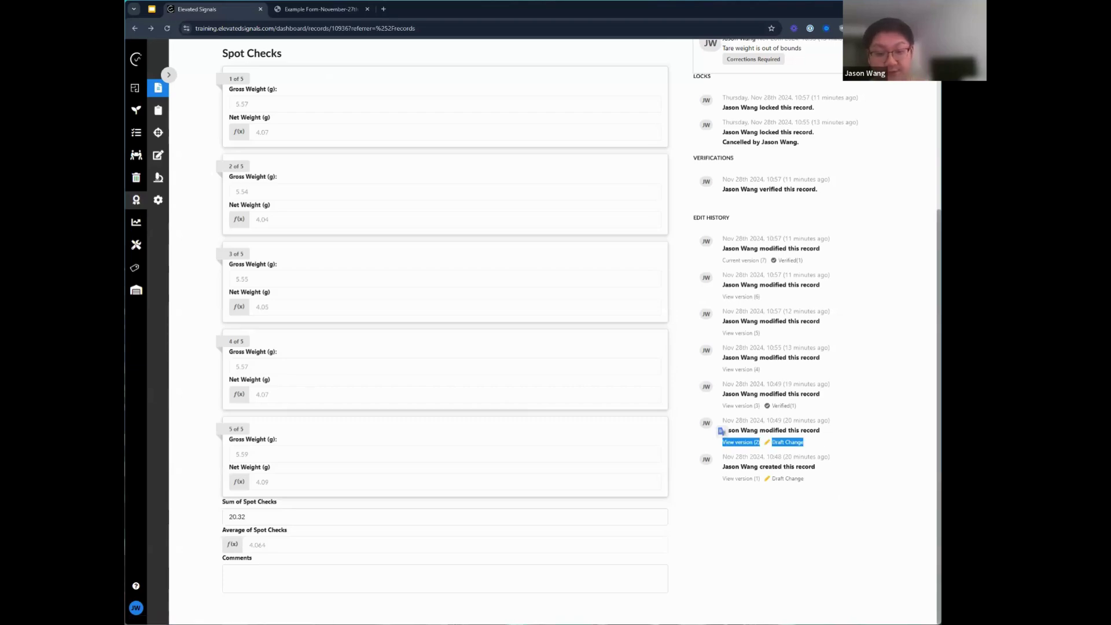
pyautogui.scroll(4, 720, 431)
pyautogui.scroll(-3, 721, 431)
pyautogui.scroll(3, 903, 421)
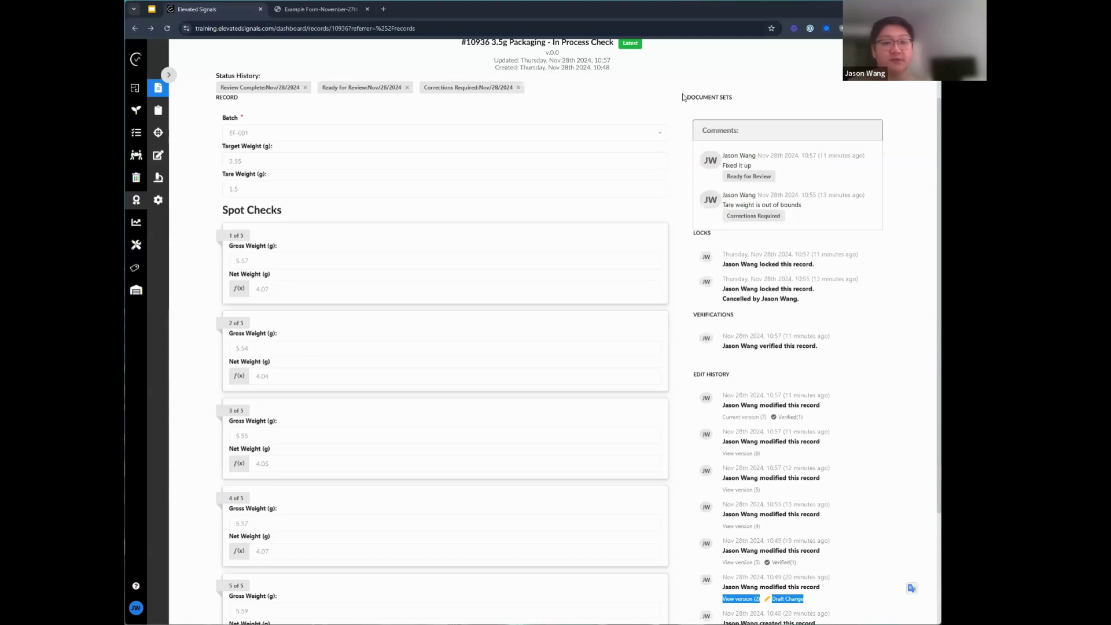
pyautogui.scroll(3, 499, 149)
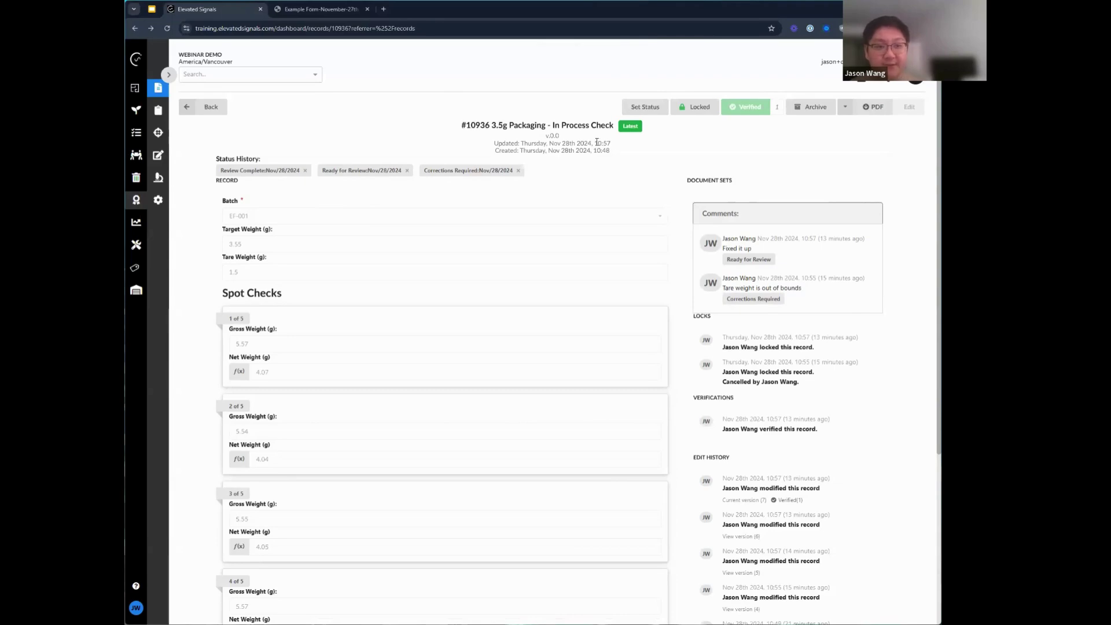
# - Examine the record's header with its title, version and updated and created timestamps, and look over the spot checks and histories below
pyautogui.moveTo(462, 123); pyautogui.dragTo(619, 162)
pyautogui.click(628, 155)
pyautogui.scroll(-5, 628, 155)
pyautogui.scroll(4, 628, 155)
pyautogui.scroll(-4, 628, 155)
pyautogui.scroll(4, 628, 155)
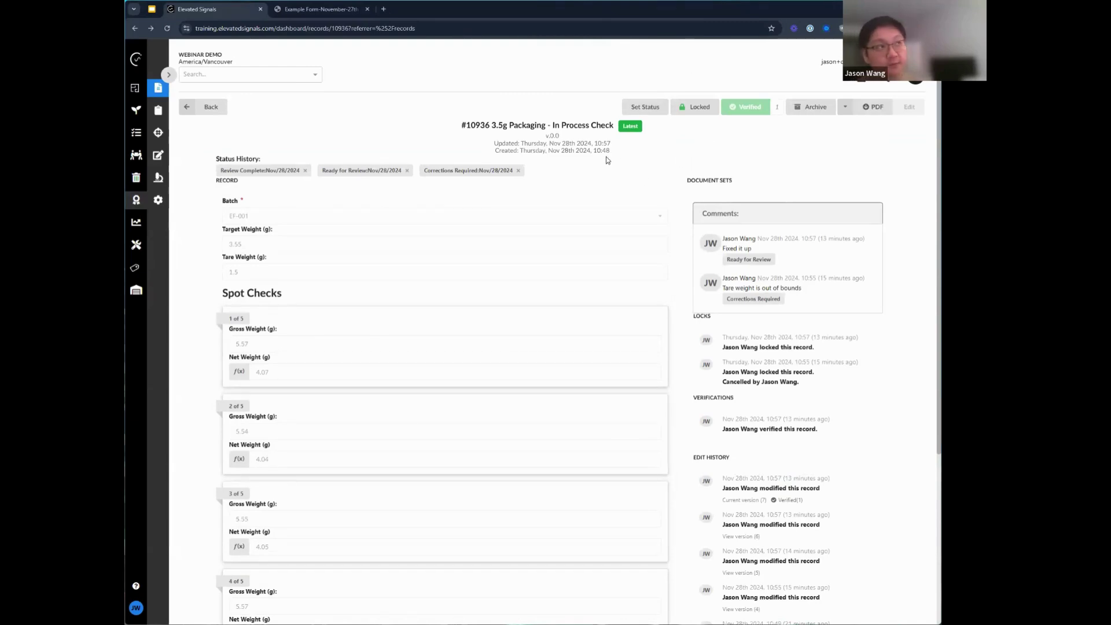
pyautogui.scroll(-4, 617, 160)
pyautogui.scroll(4, 617, 156)
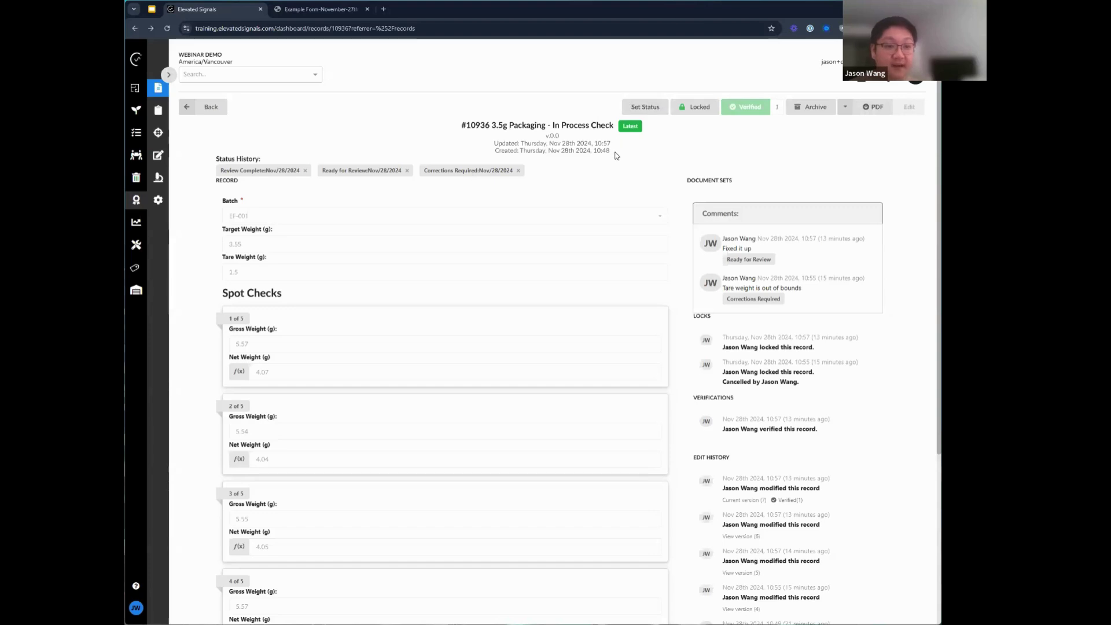
pyautogui.moveTo(616, 154); pyautogui.dragTo(441, 126)
pyautogui.click(441, 126)
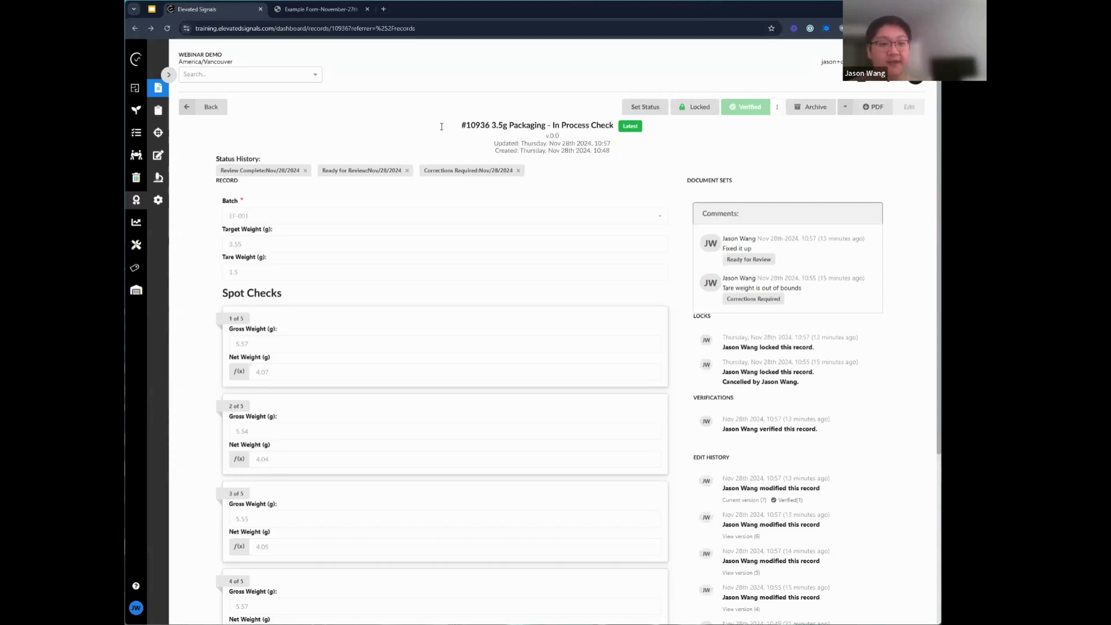
pyautogui.moveTo(628, 152); pyautogui.dragTo(462, 125)
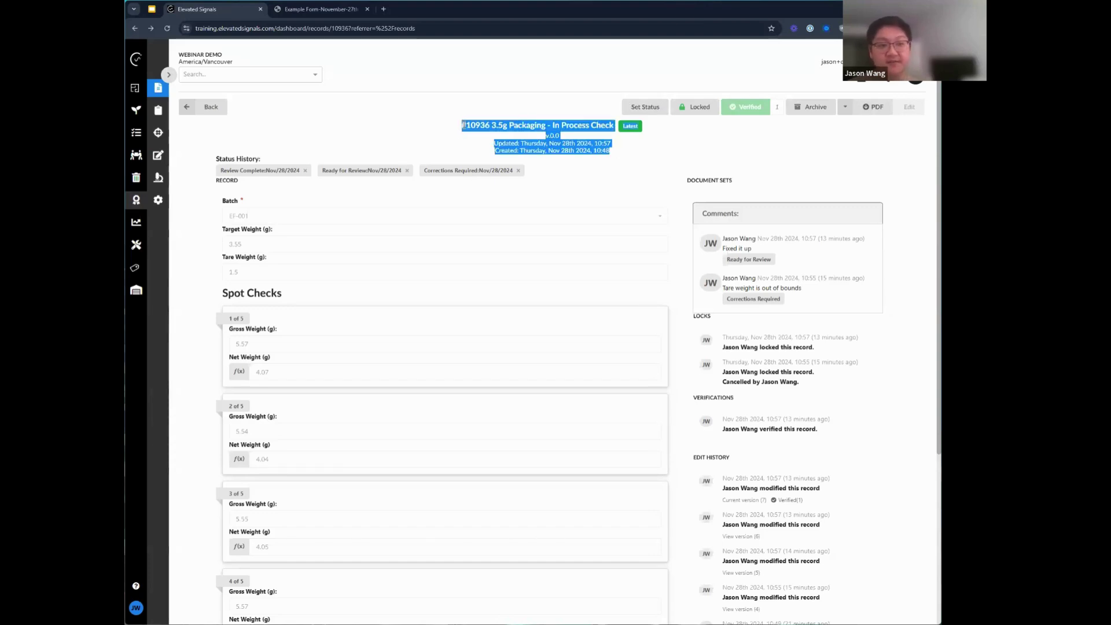
pyautogui.click(593, 152)
pyautogui.scroll(-4, 623, 195)
pyautogui.scroll(4, 622, 196)
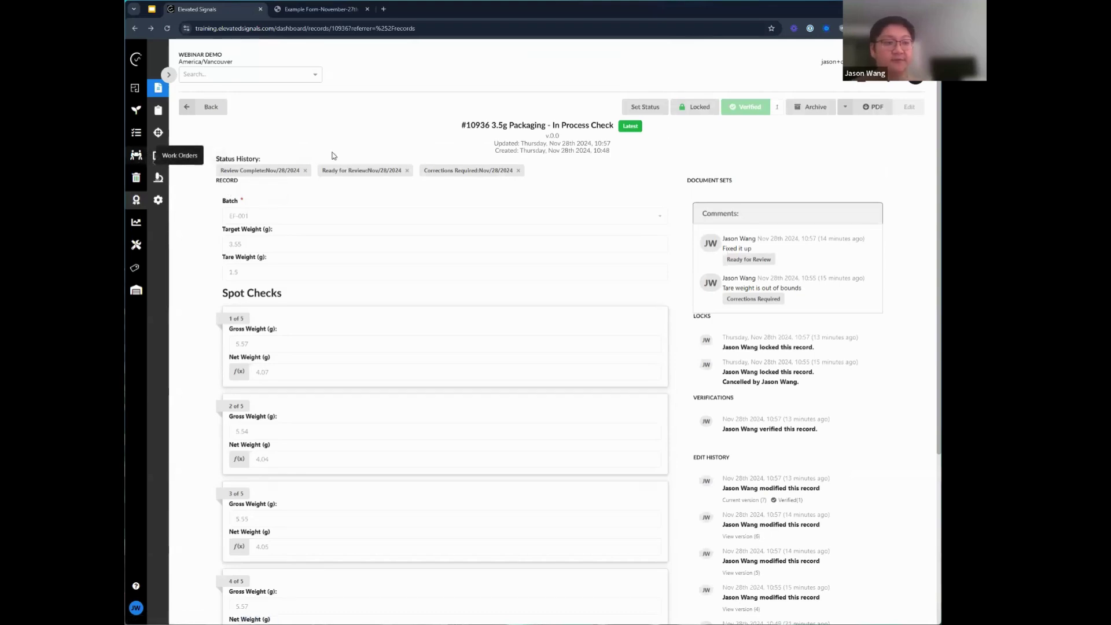
pyautogui.moveTo(612, 152); pyautogui.dragTo(458, 116)
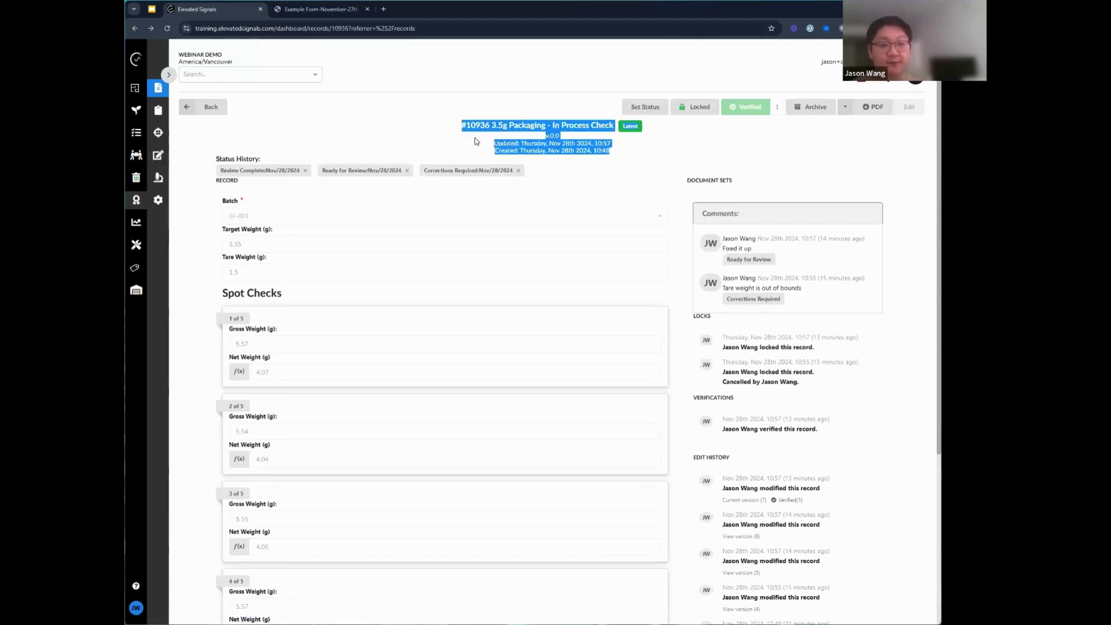
pyautogui.click(314, 142)
# - Open the in-progress Packaging work order, expand all its sections, and examine the attached 3.5g Packaging - In Process Check record
pyautogui.click(145, 155)
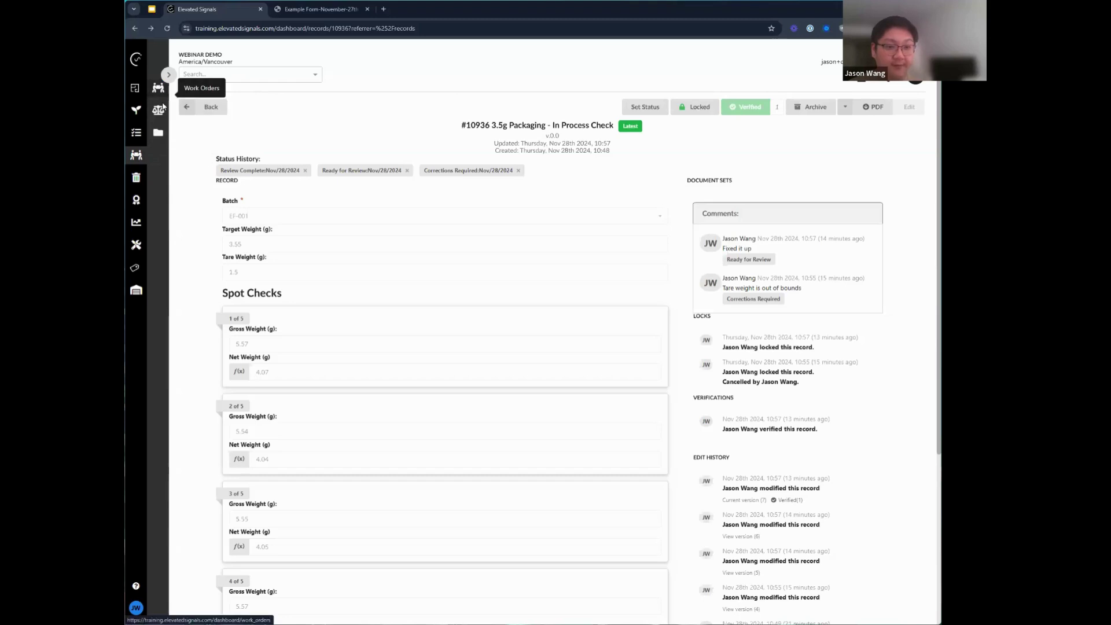
pyautogui.click(163, 106)
pyautogui.click(463, 243)
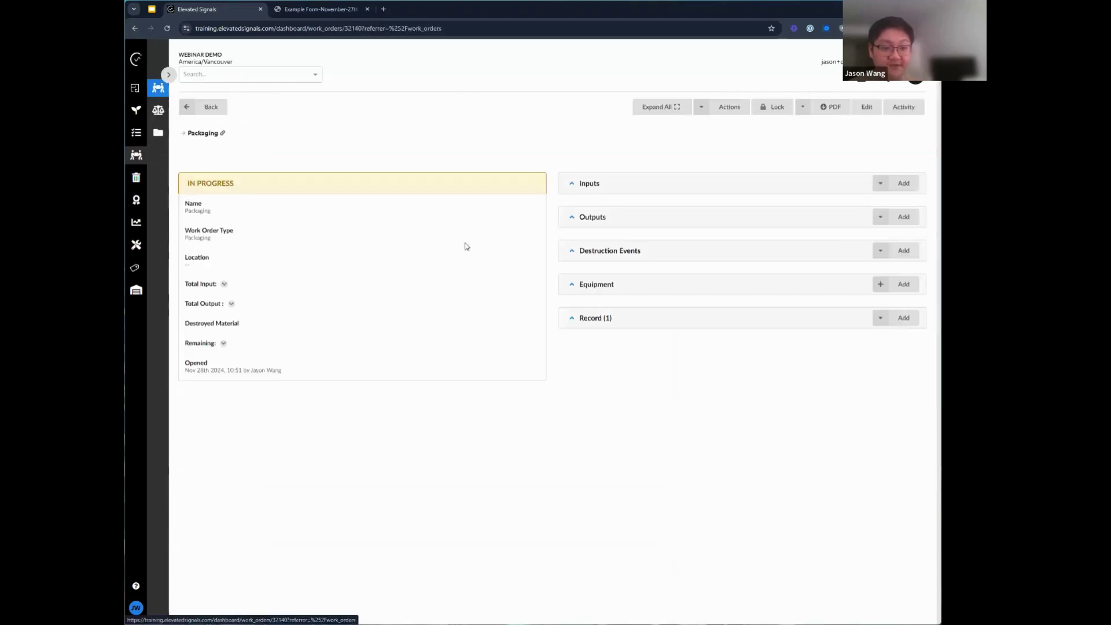
pyautogui.click(667, 113)
pyautogui.moveTo(706, 420); pyautogui.dragTo(564, 393)
pyautogui.click(645, 456)
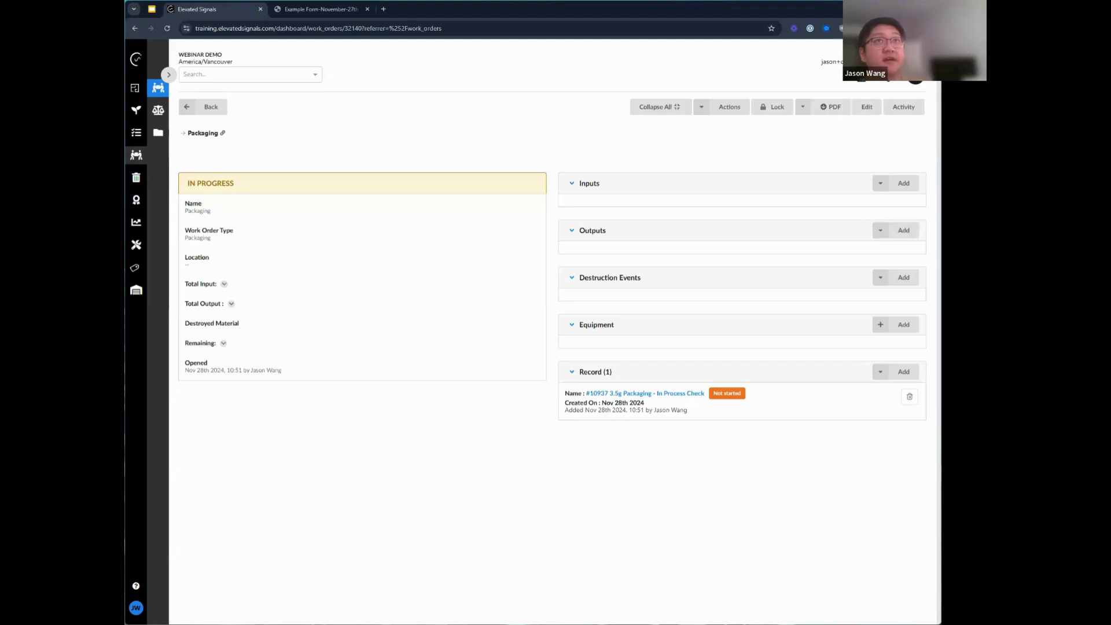
# - Switch to the Google Slides presentation and show the contact details on the closing Thank You slide
pyautogui.hotkey('ctrl', 't')
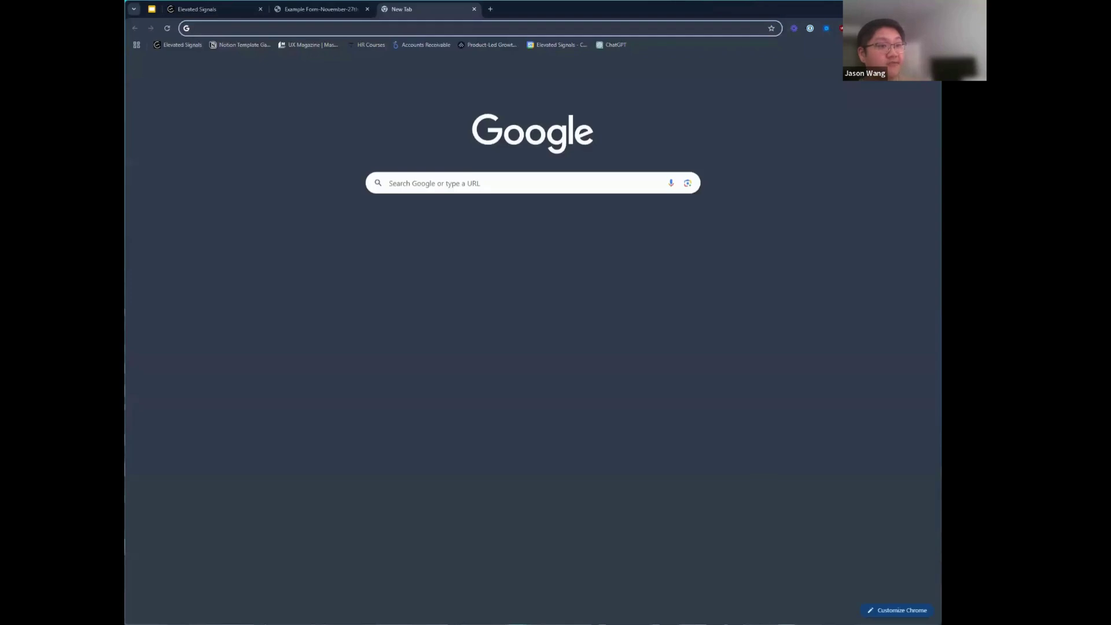
pyautogui.hotkey('ctrl', 'w')
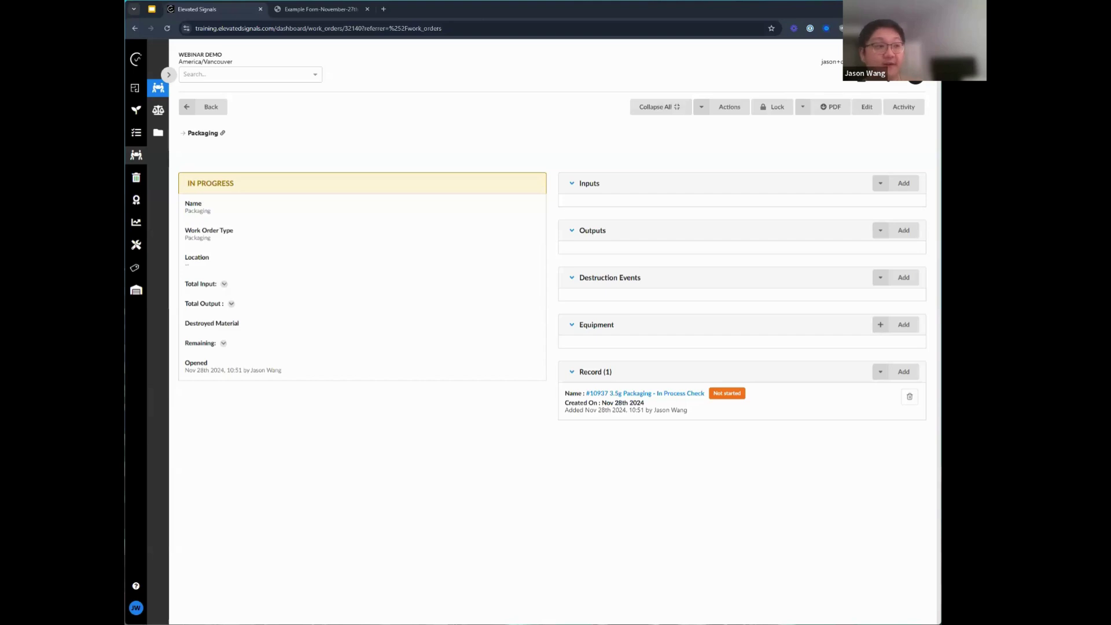
pyautogui.hotkey('ctrl', 'shift', 'Tab')
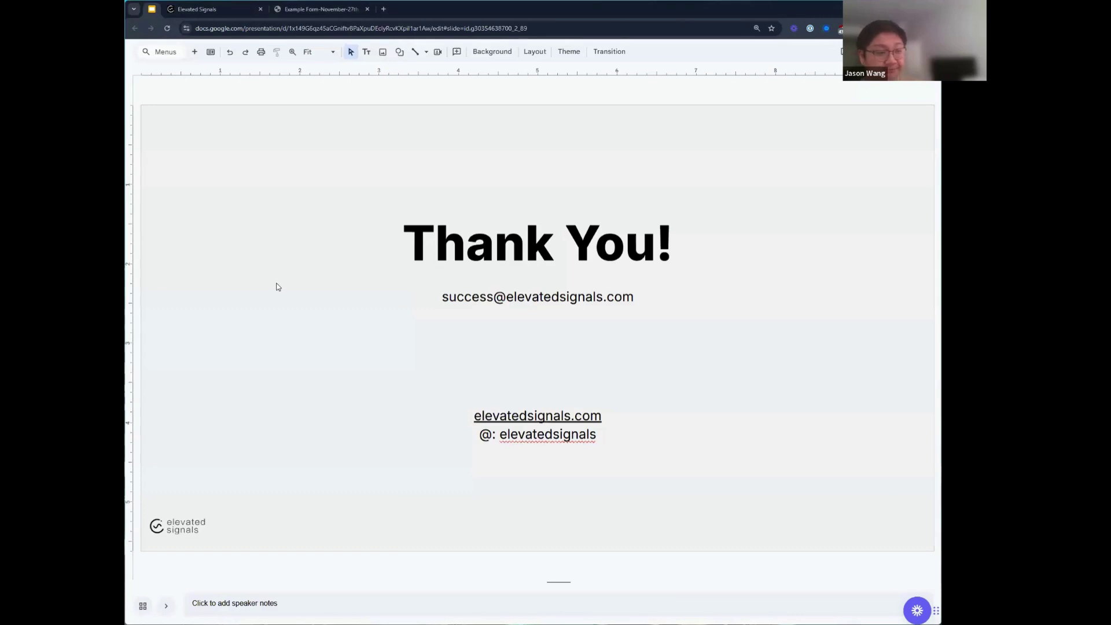
pyautogui.click(452, 298)
pyautogui.click(406, 182)
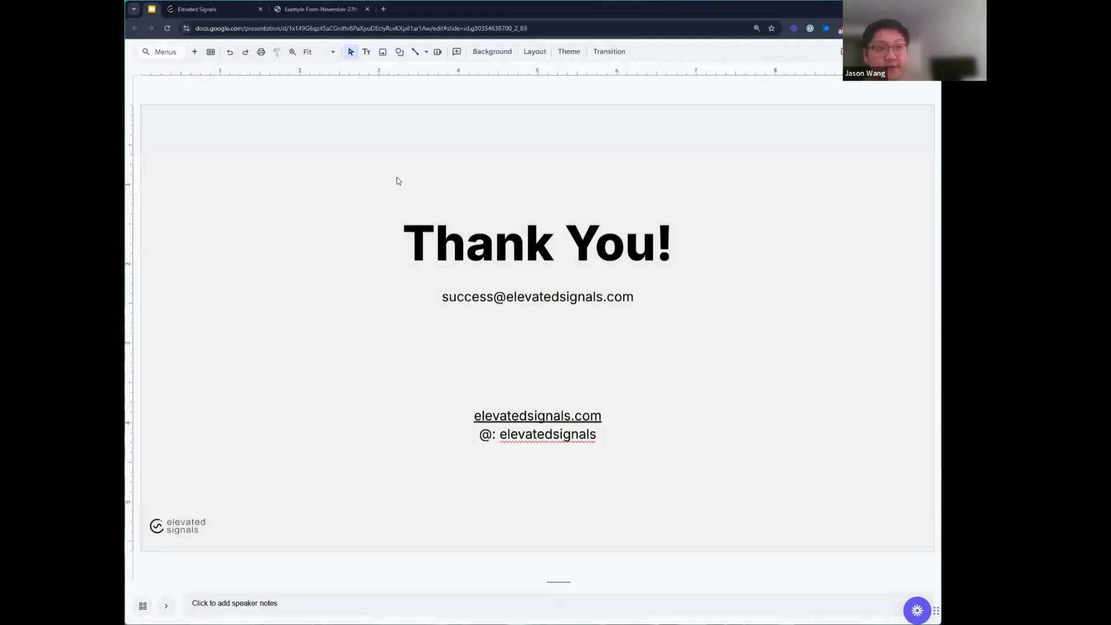